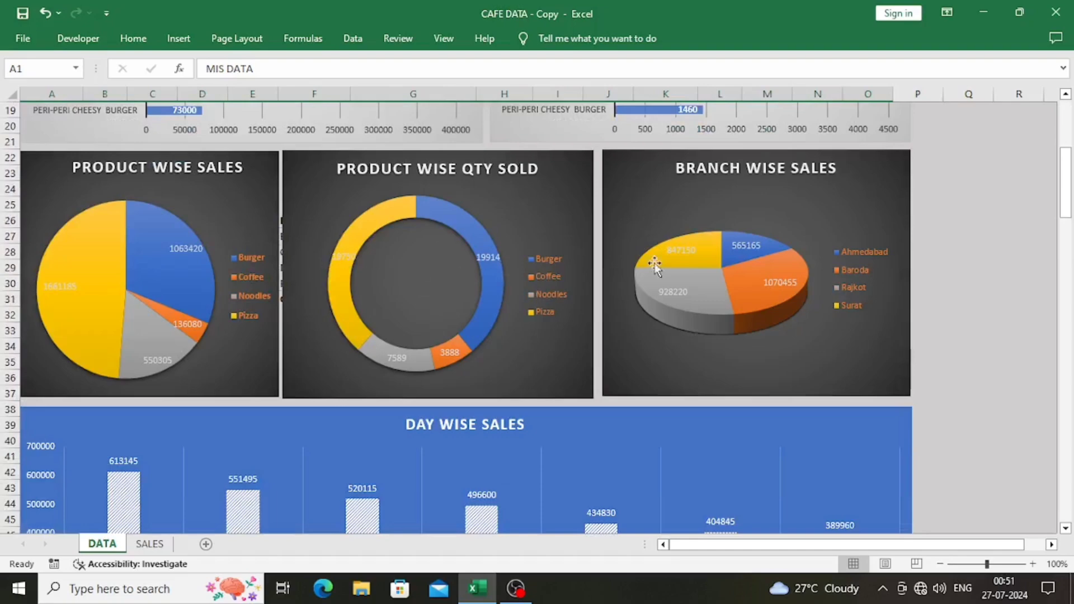
# - Look over the charts on the DATA dashboard and the café sales records on the SALES sheet
pyautogui.scroll(-5, 632, 285)
pyautogui.scroll(11, 633, 286)
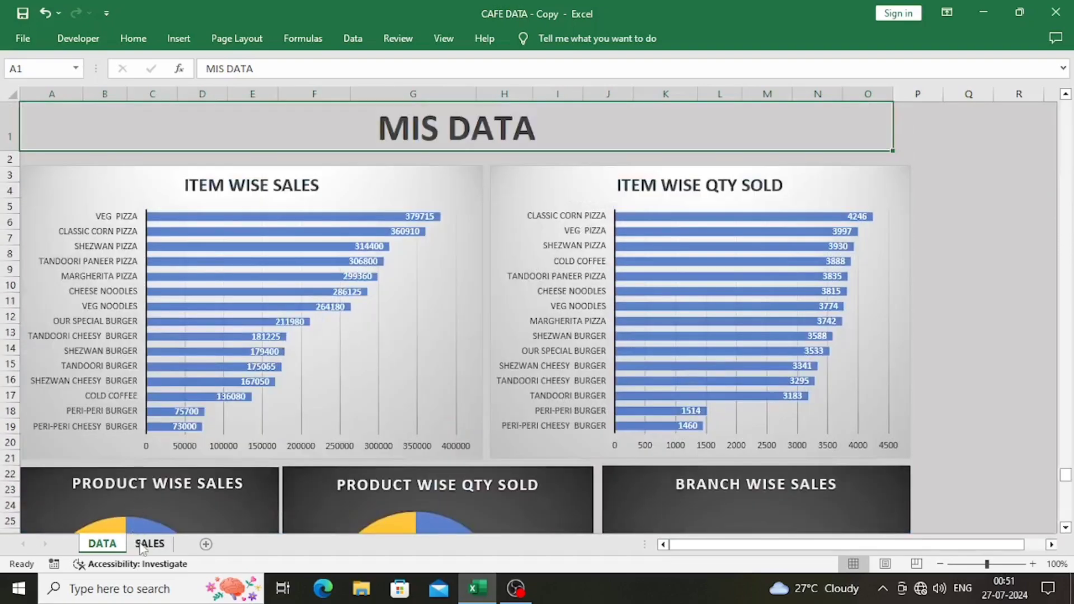
pyautogui.click(144, 544)
pyautogui.scroll(11, 181, 436)
pyautogui.scroll(5, 182, 433)
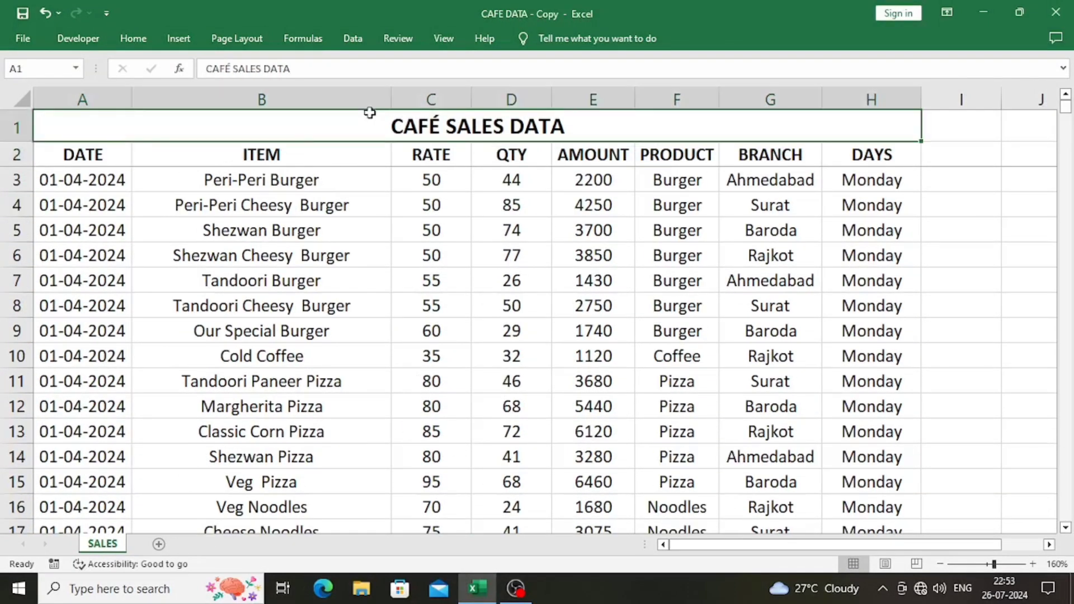
# - Review each column heading of the café sales data, from DATE through DAYS
pyautogui.click(104, 151)
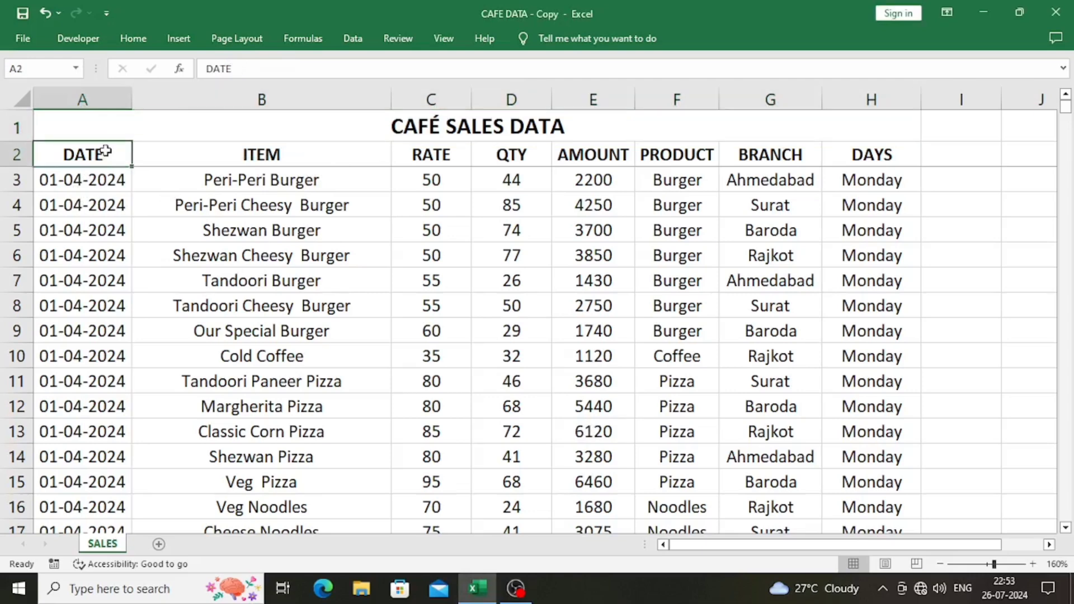
pyautogui.click(192, 151)
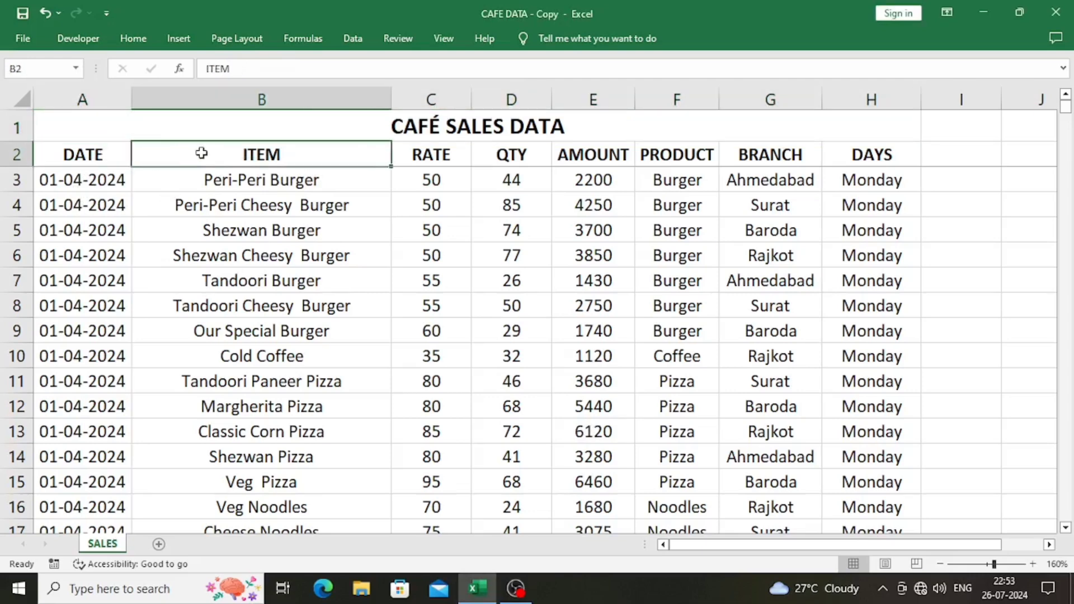
pyautogui.click(456, 153)
pyautogui.click(497, 153)
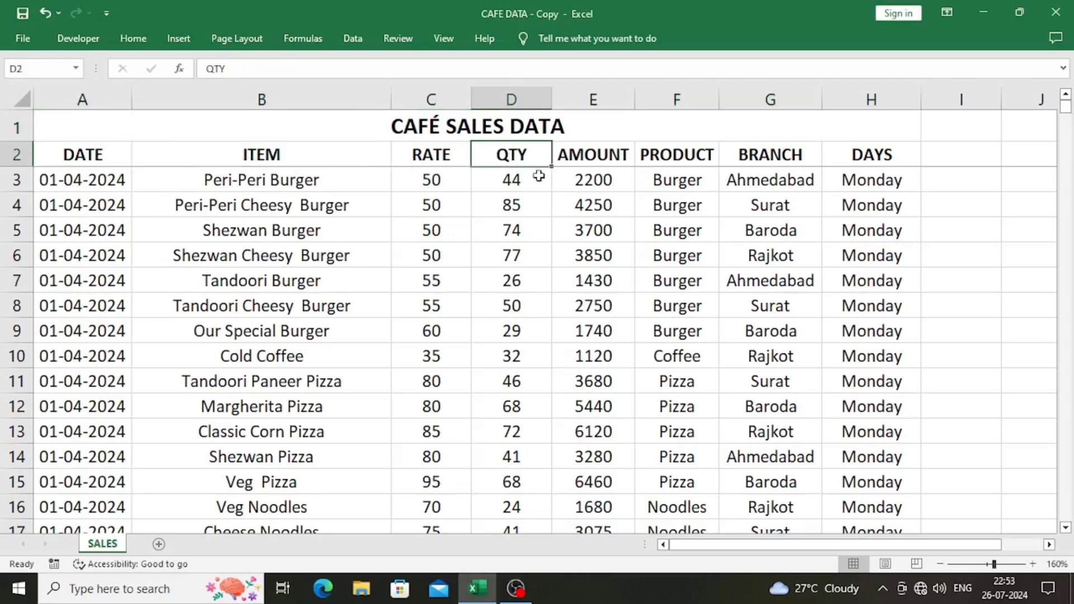
pyautogui.click(608, 152)
pyautogui.click(706, 156)
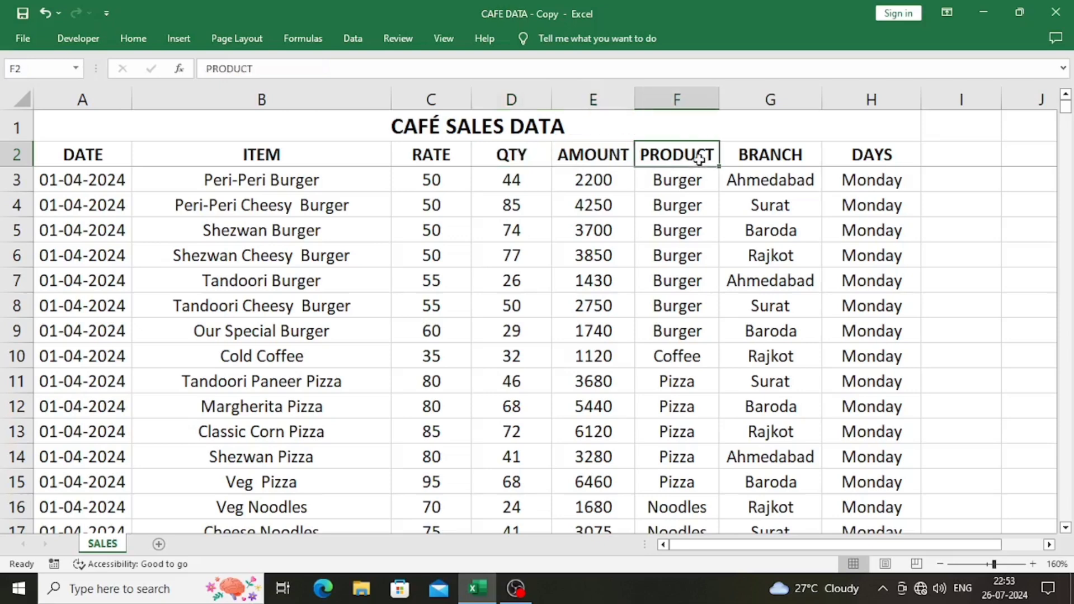
pyautogui.click(748, 155)
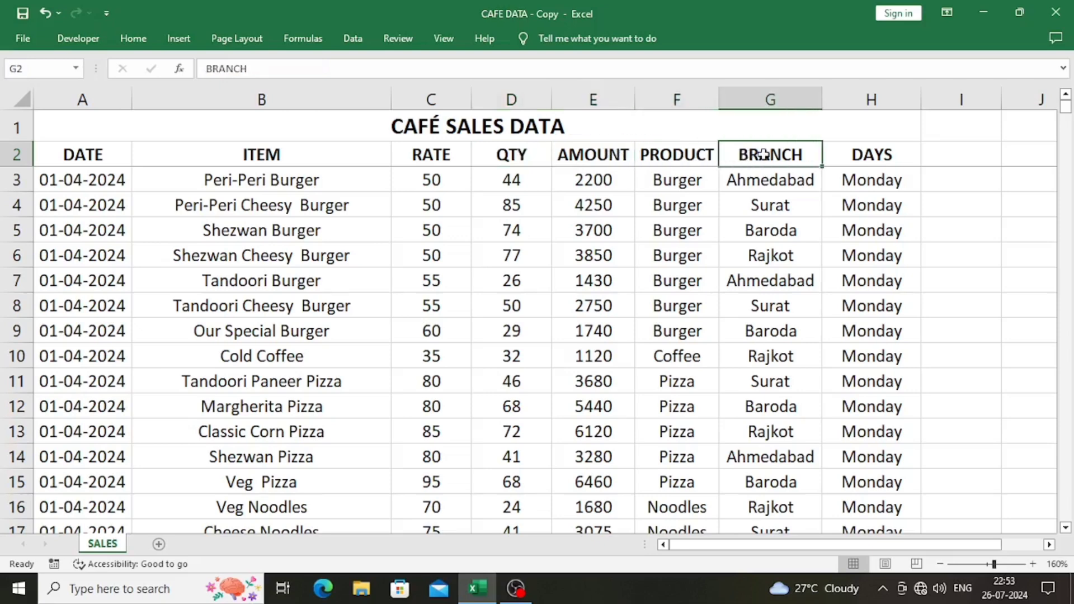
pyautogui.click(851, 154)
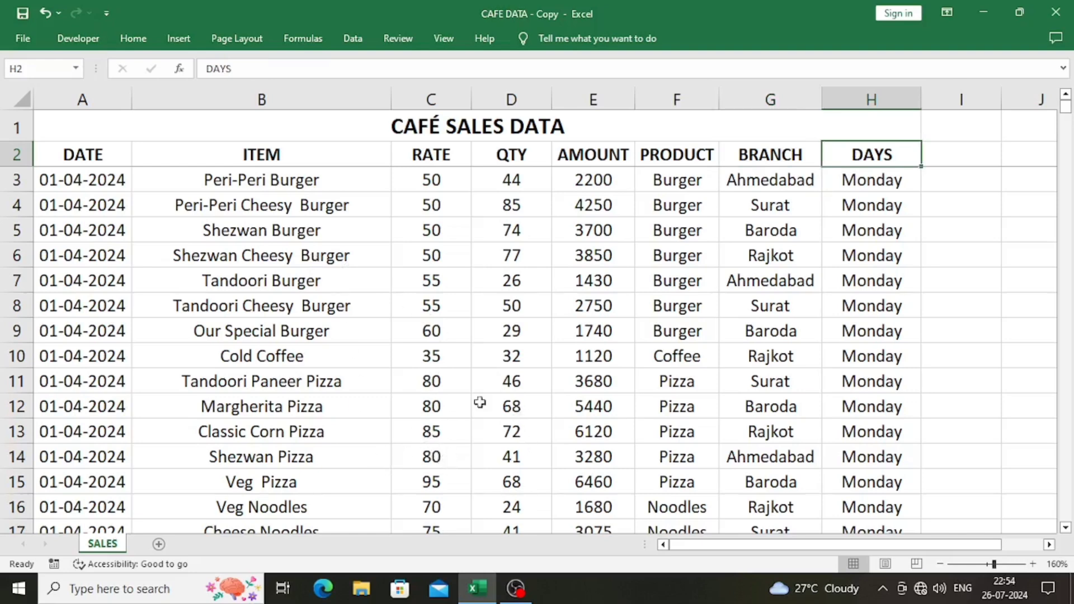
# - Create a PivotTable on a new worksheet from the sales range A2:H1037, including the headings
pyautogui.click(114, 156)
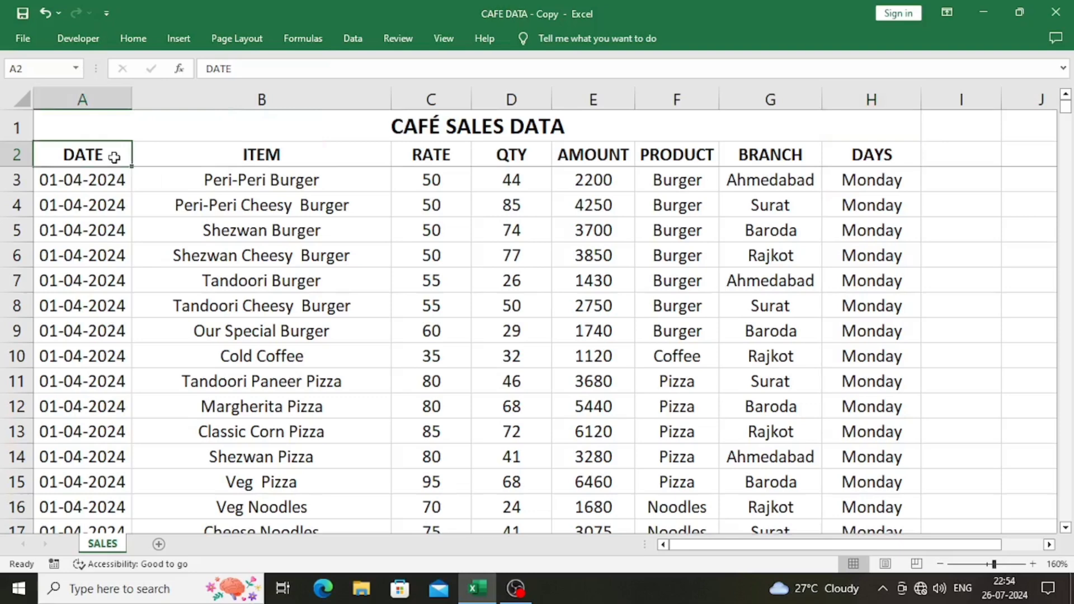
pyautogui.hotkey('ctrl', 'shift', 'Right')
pyautogui.hotkey('ctrl', 'shift', 'Down')
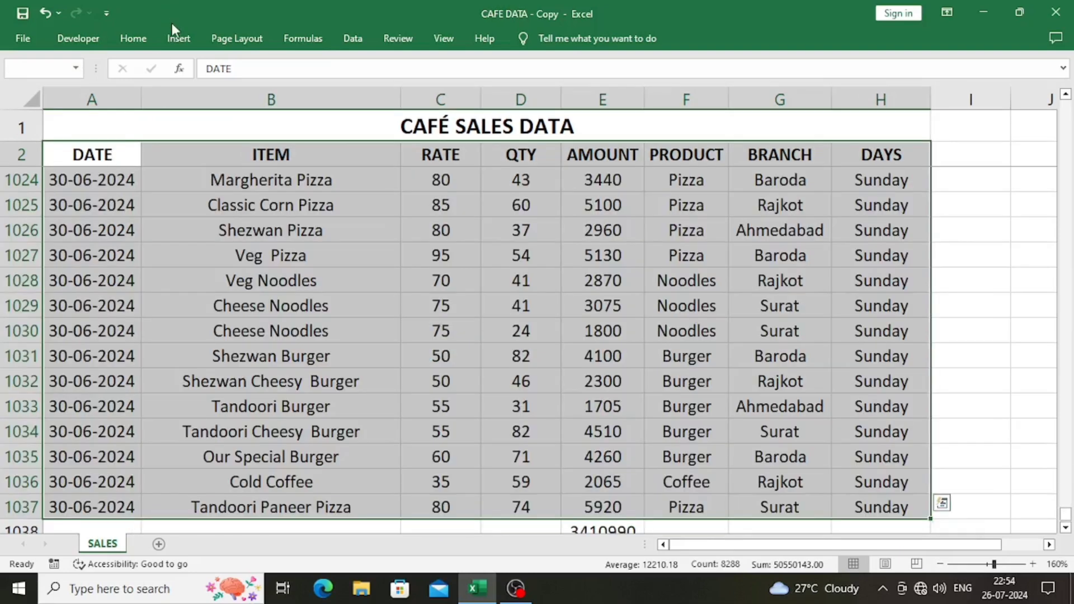
pyautogui.click(174, 37)
pyautogui.click(28, 103)
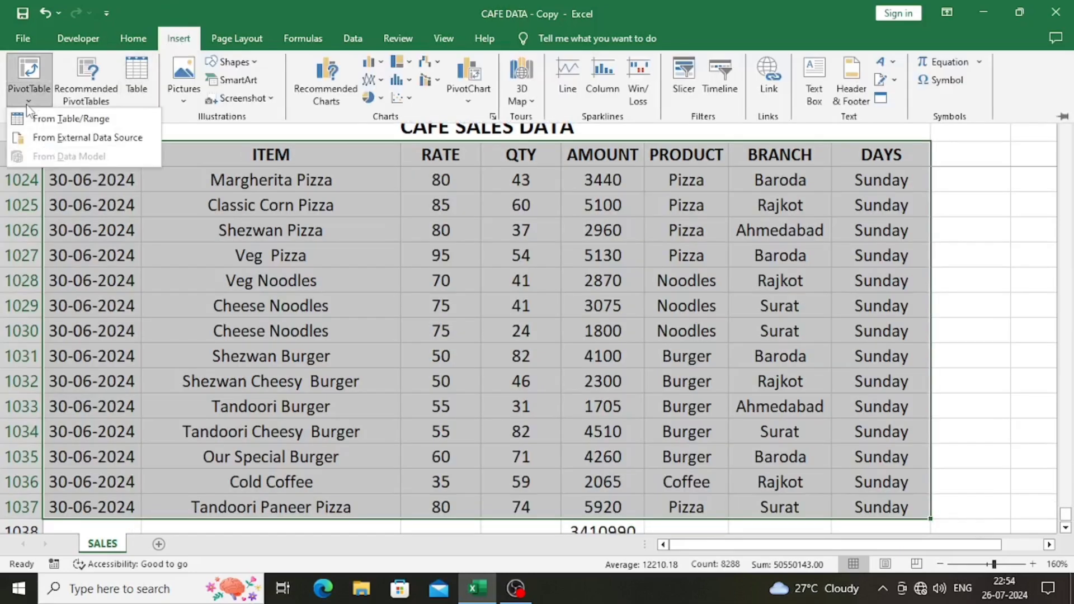
pyautogui.click(46, 116)
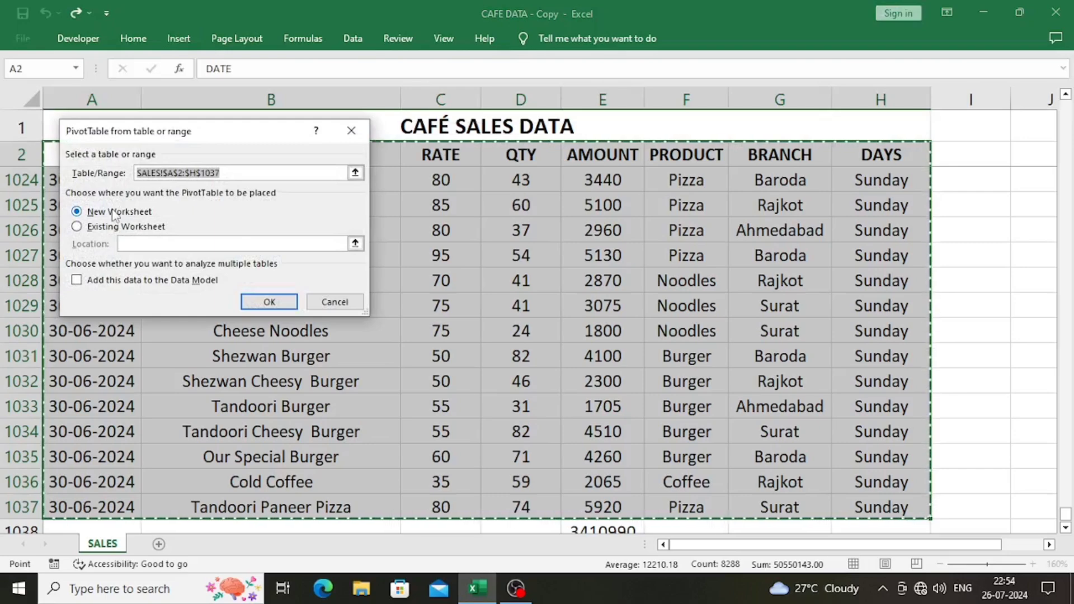
pyautogui.click(252, 303)
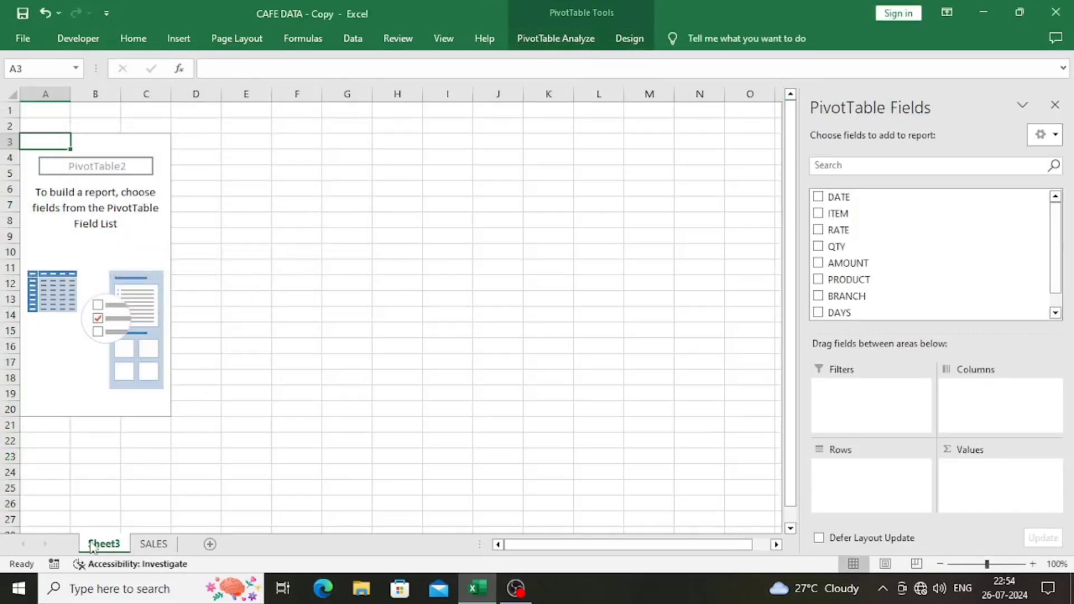
# - Build the pivot table with PRODUCT as rows and the sum of AMOUNT as values
pyautogui.scroll(-1, 179, 182)
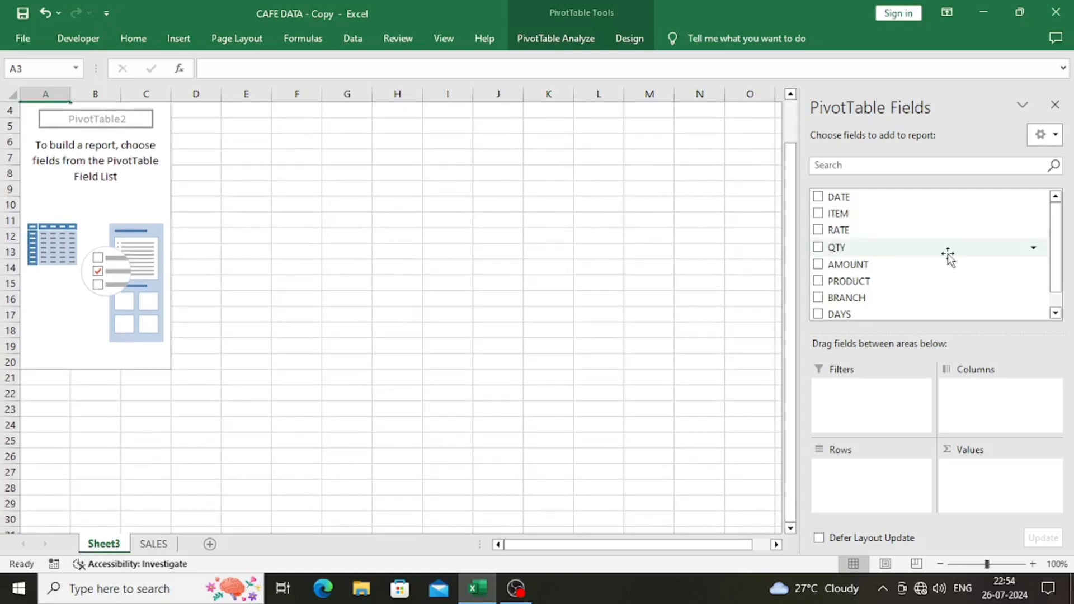
pyautogui.scroll(-1, 851, 273)
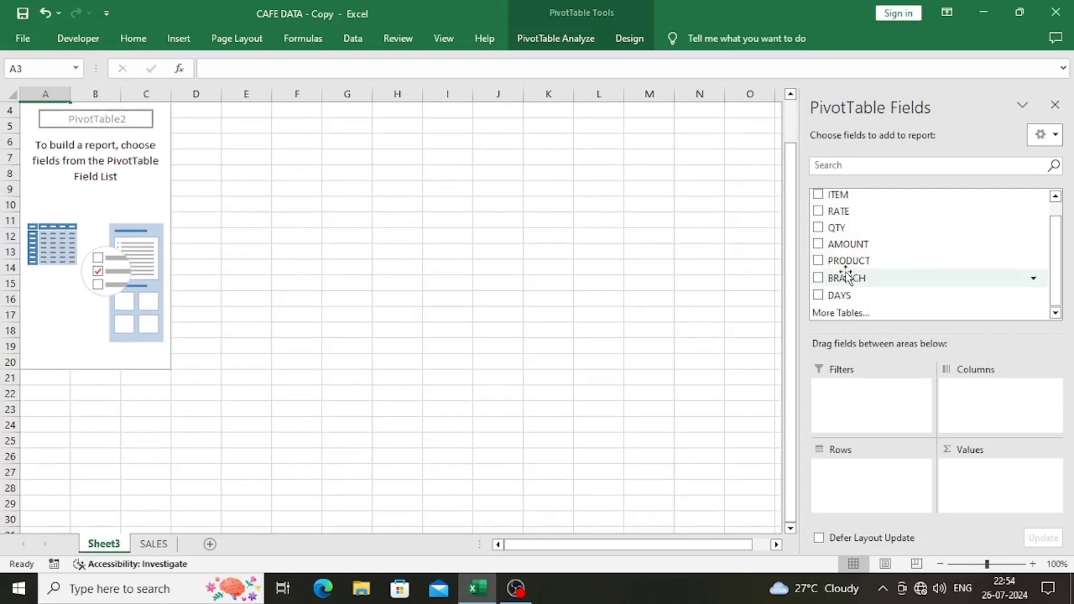
pyautogui.scroll(1, 848, 275)
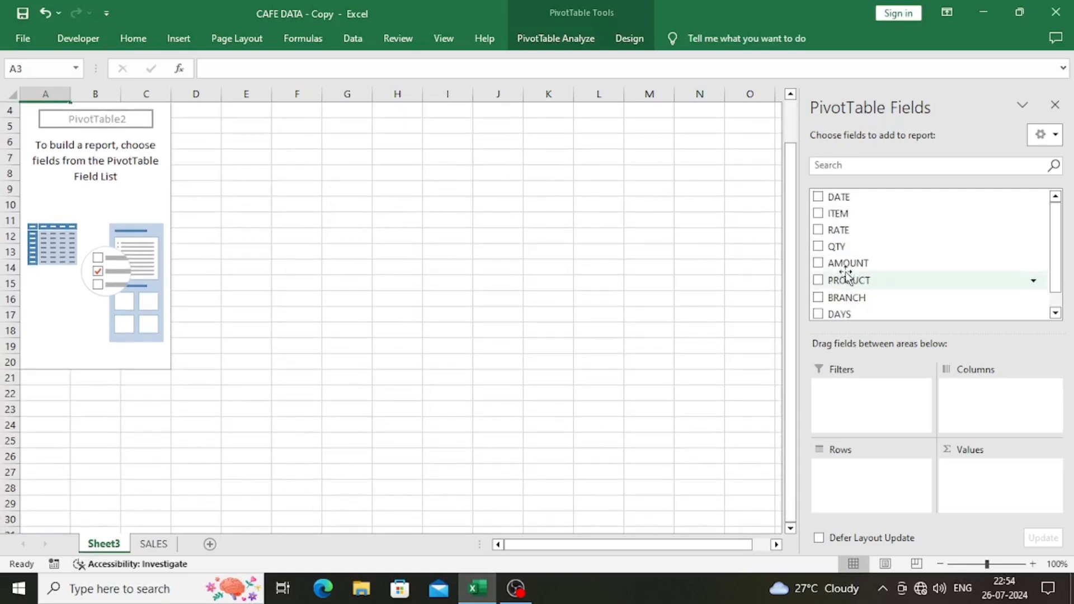
pyautogui.click(818, 281)
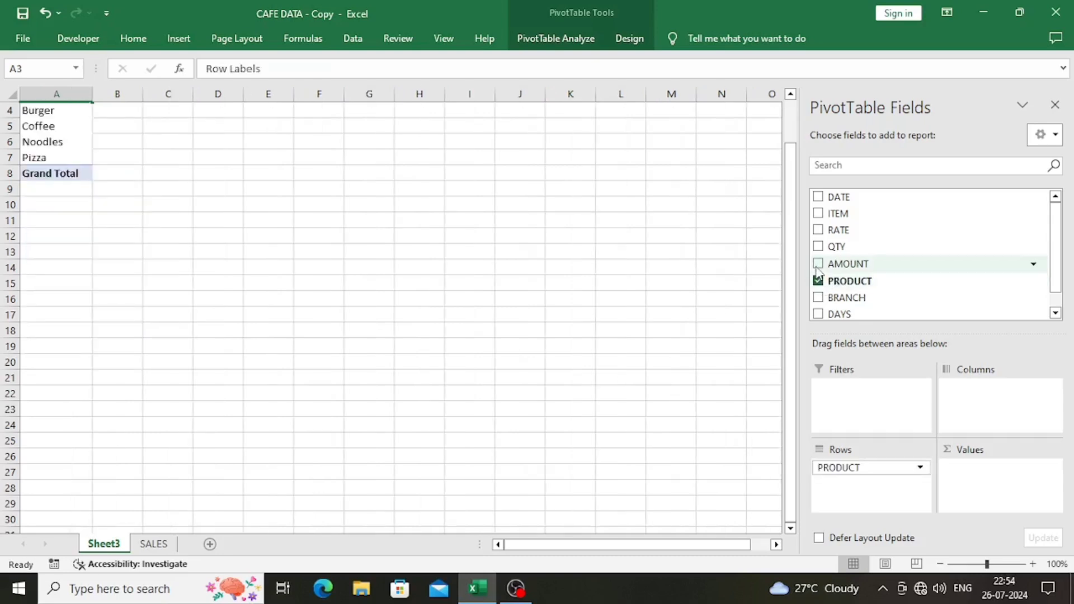
pyautogui.click(818, 263)
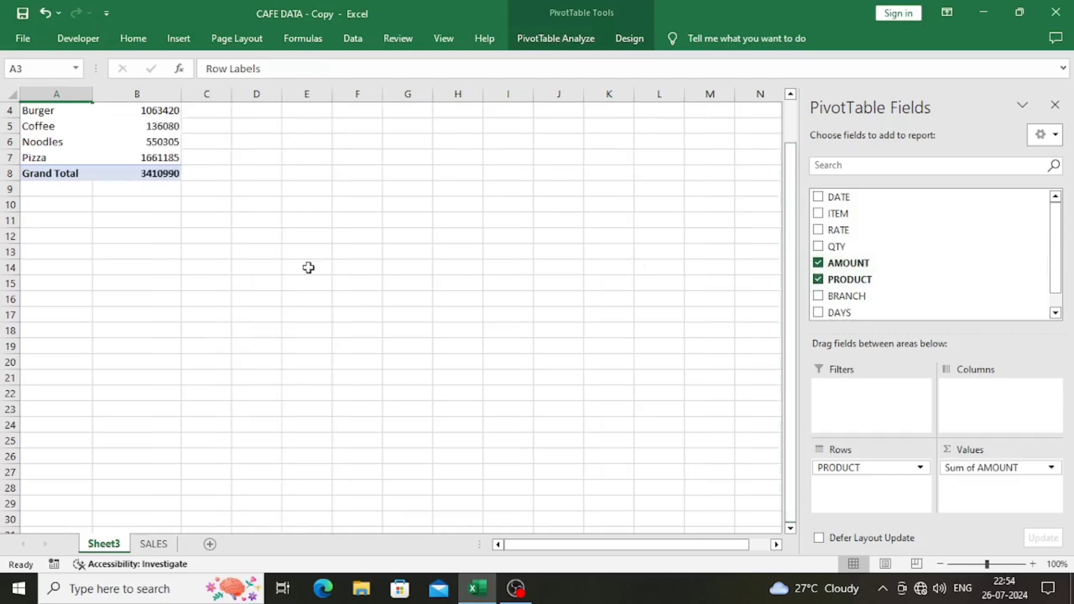
pyautogui.scroll(1, 313, 263)
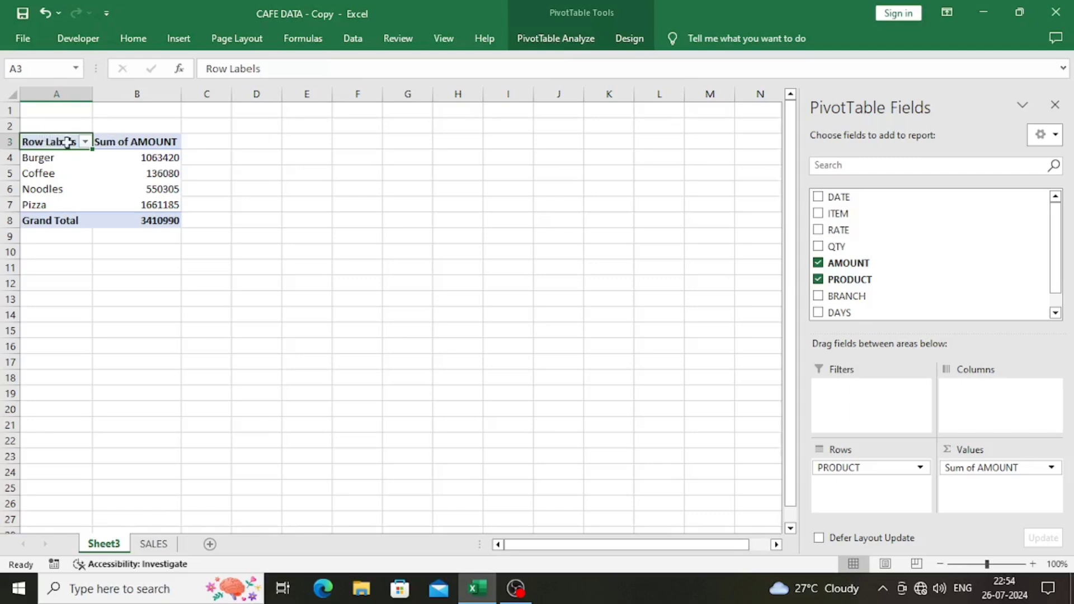
# - Copy the product-wise amount pivot table A3:B8 and paste it at A16
pyautogui.moveTo(72, 139); pyautogui.dragTo(135, 216)
pyautogui.hotkey('ctrl', 'c')
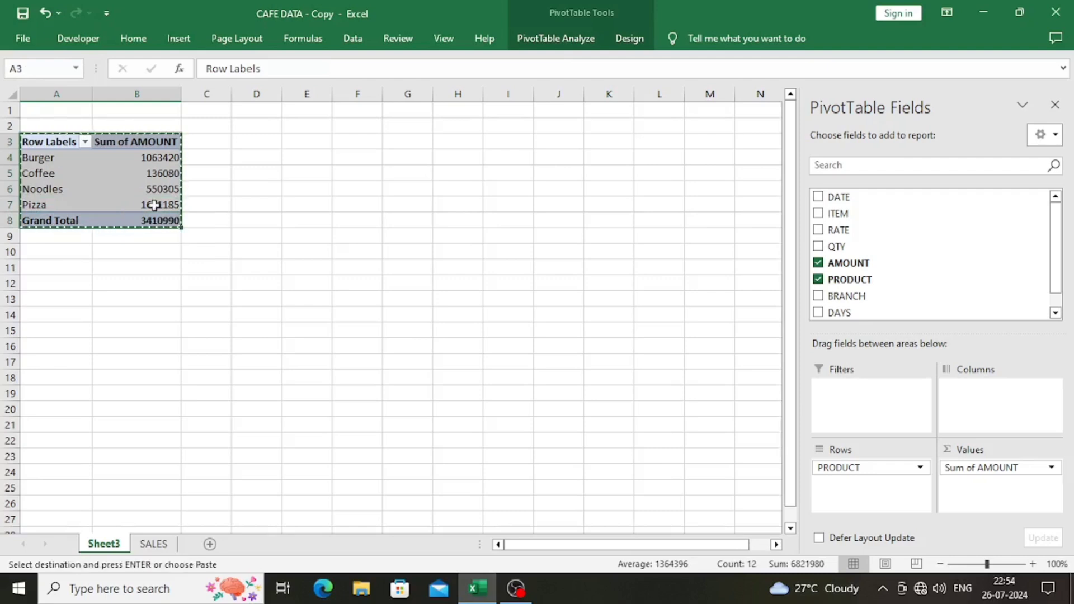
pyautogui.click(46, 346)
pyautogui.hotkey('ctrl', 'v')
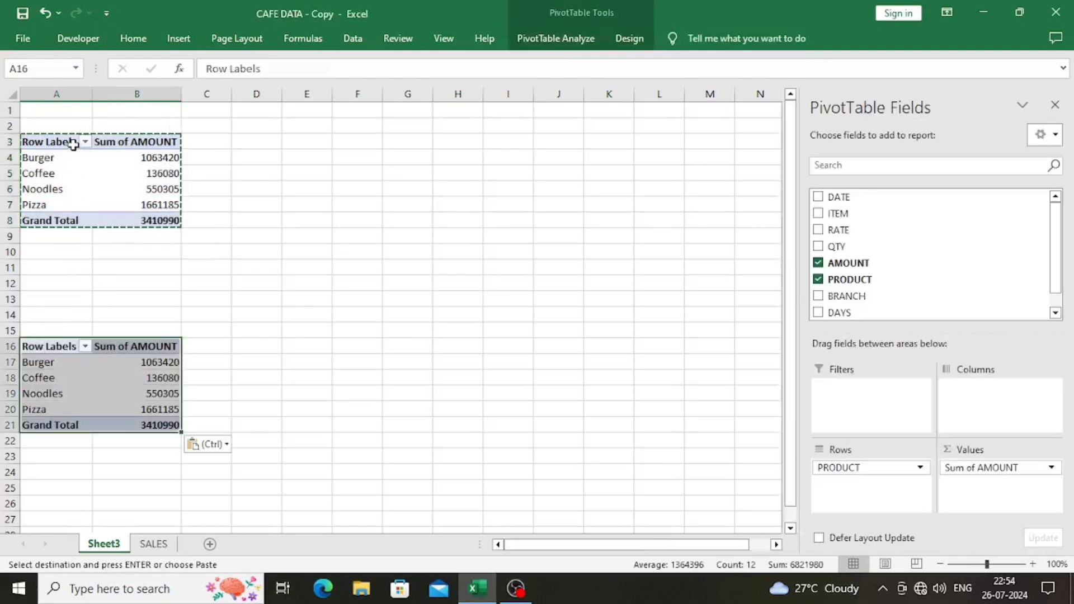
# - Replace AMOUNT with QTY in the pivot table at A3 and widen column B
pyautogui.click(73, 145)
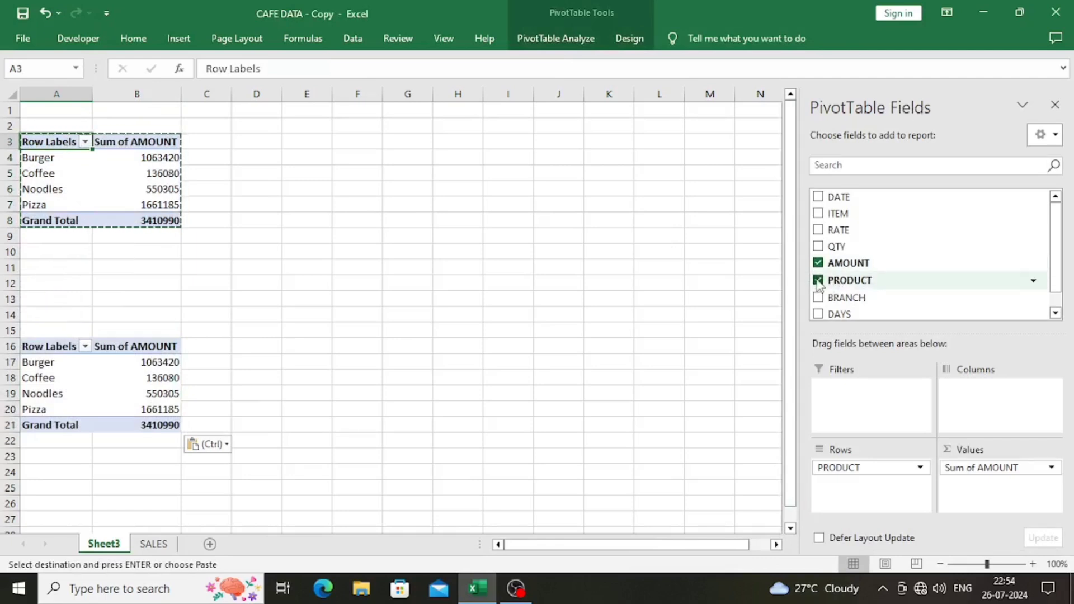
pyautogui.click(818, 263)
pyautogui.click(818, 246)
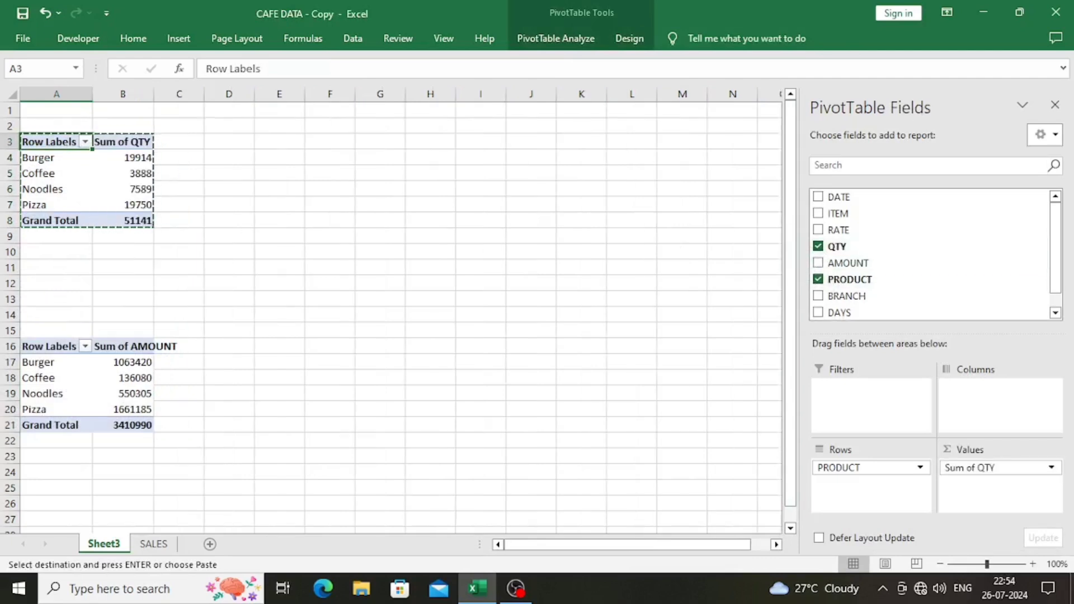
pyautogui.click(175, 252)
pyautogui.moveTo(156, 95); pyautogui.dragTo(182, 95)
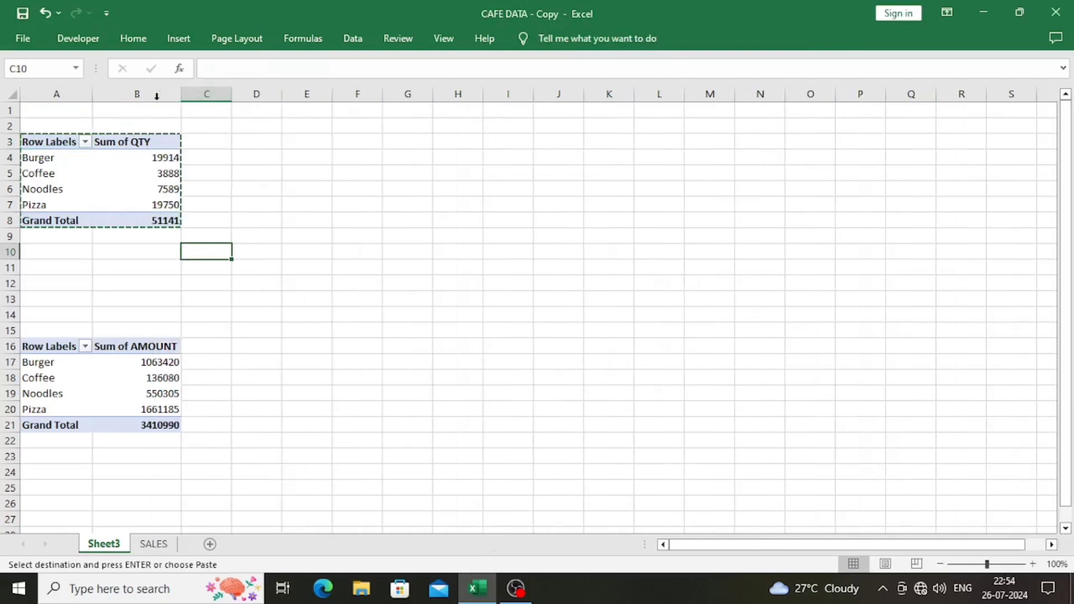
# - Copy the product-wise quantity pivot table A3:B8 to F16 and fit columns F and G to their contents
pyautogui.click(115, 232)
pyautogui.moveTo(69, 140); pyautogui.dragTo(181, 221)
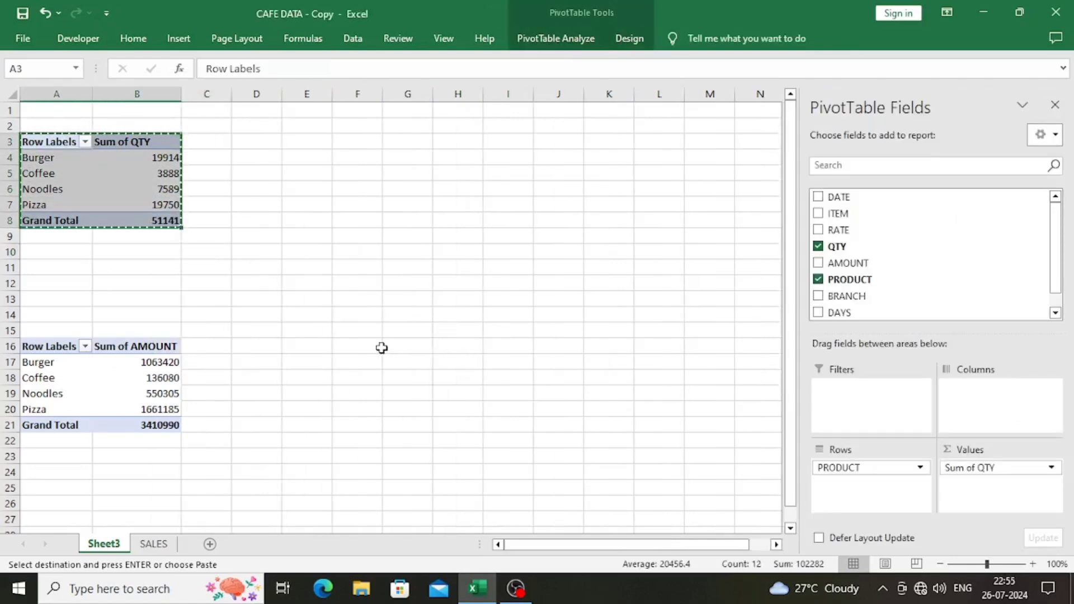
pyautogui.click(358, 346)
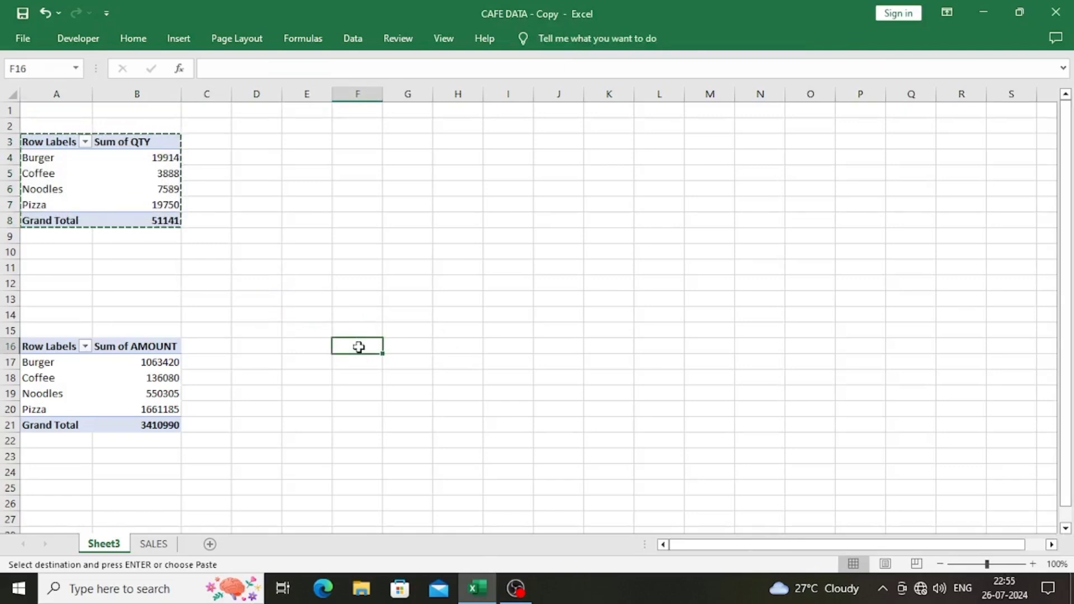
pyautogui.hotkey('ctrl', 'v')
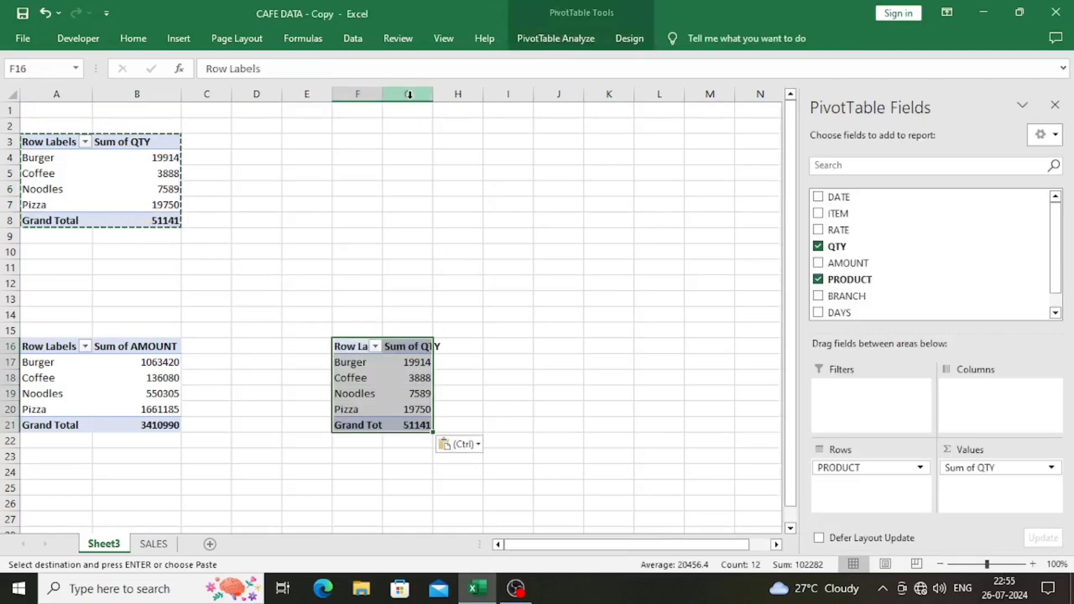
pyautogui.doubleClick(383, 94)
pyautogui.doubleClick(455, 94)
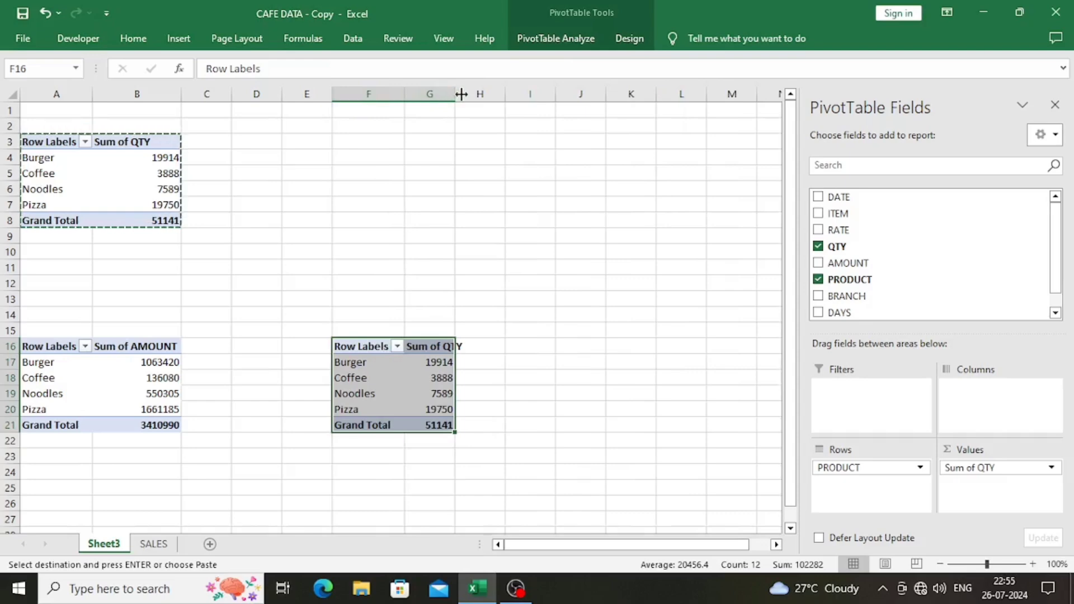
pyautogui.click(463, 94)
pyautogui.click(184, 264)
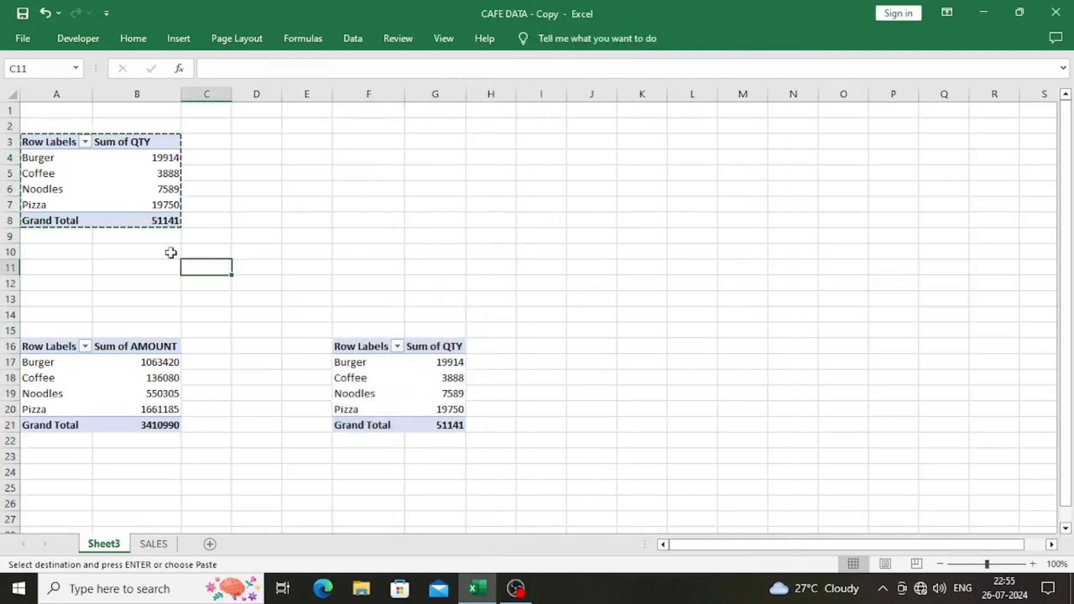
# - Change the pivot table at A3 to show the sum of AMOUNT by BRANCH, removing QTY and PRODUCT
pyautogui.click(62, 143)
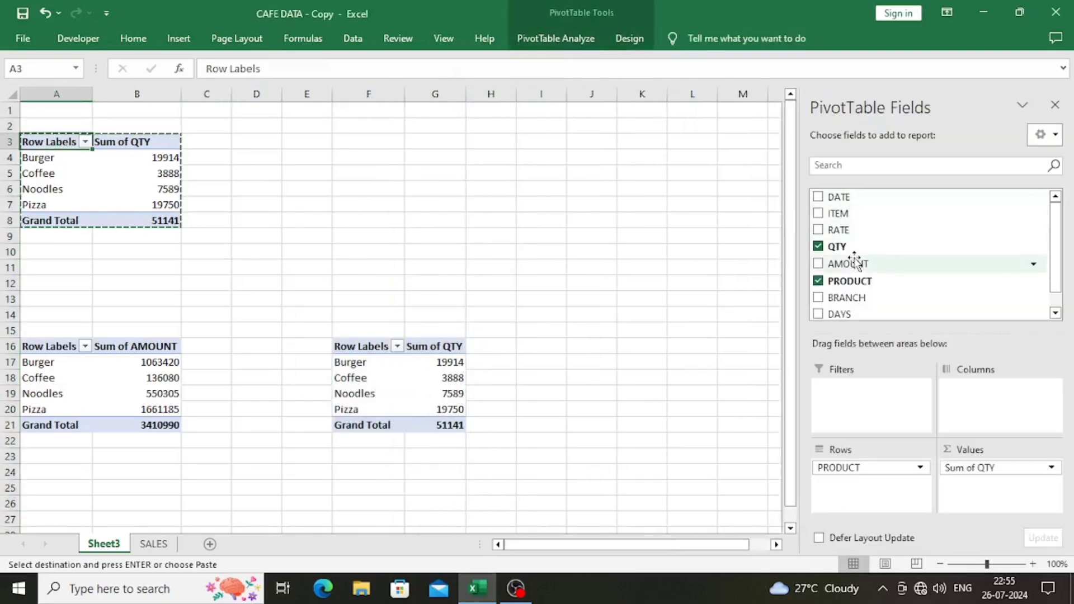
pyautogui.scroll(-1, 836, 273)
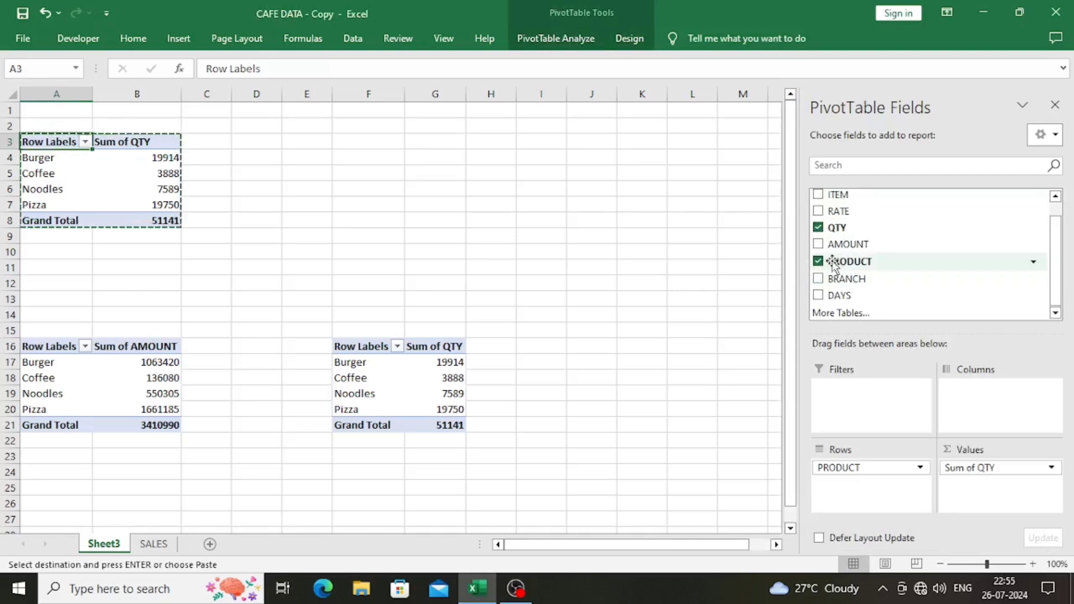
pyautogui.click(818, 228)
pyautogui.click(818, 246)
pyautogui.click(818, 261)
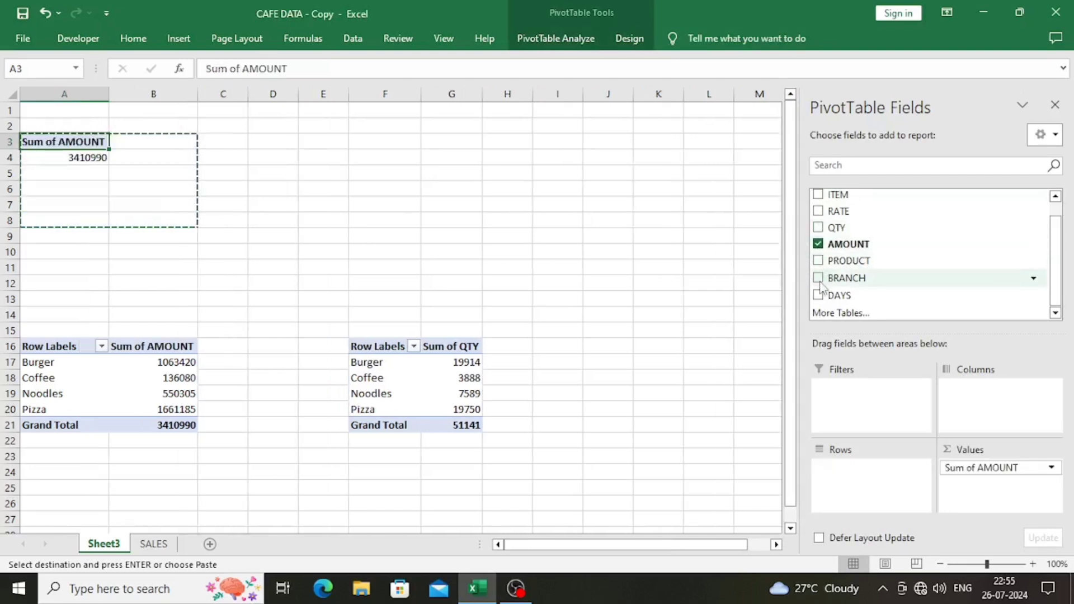
pyautogui.scroll(1, 823, 276)
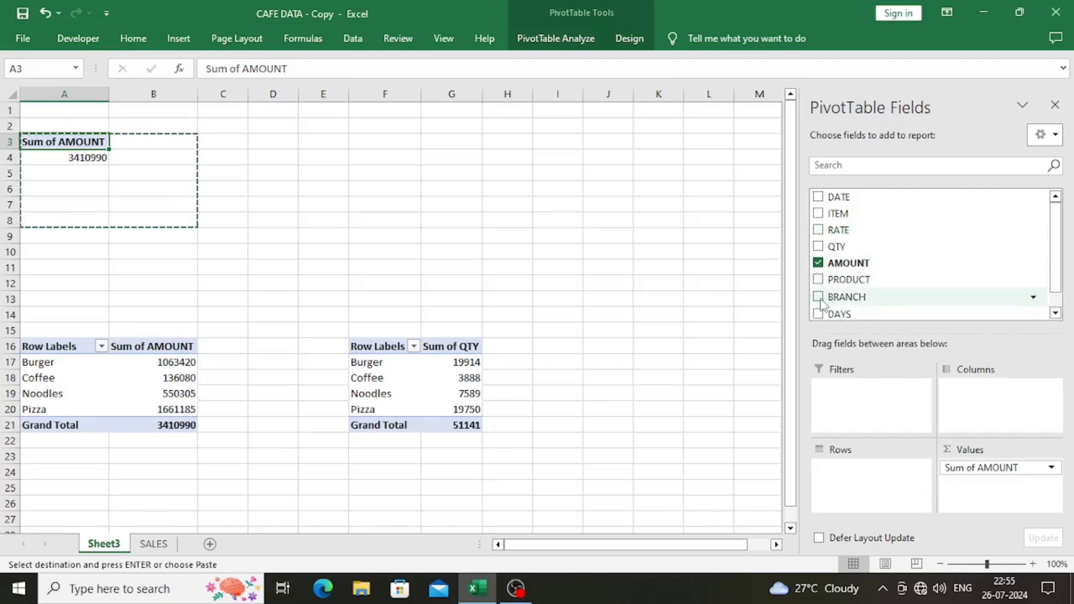
pyautogui.click(818, 296)
pyautogui.click(217, 240)
pyautogui.click(278, 219)
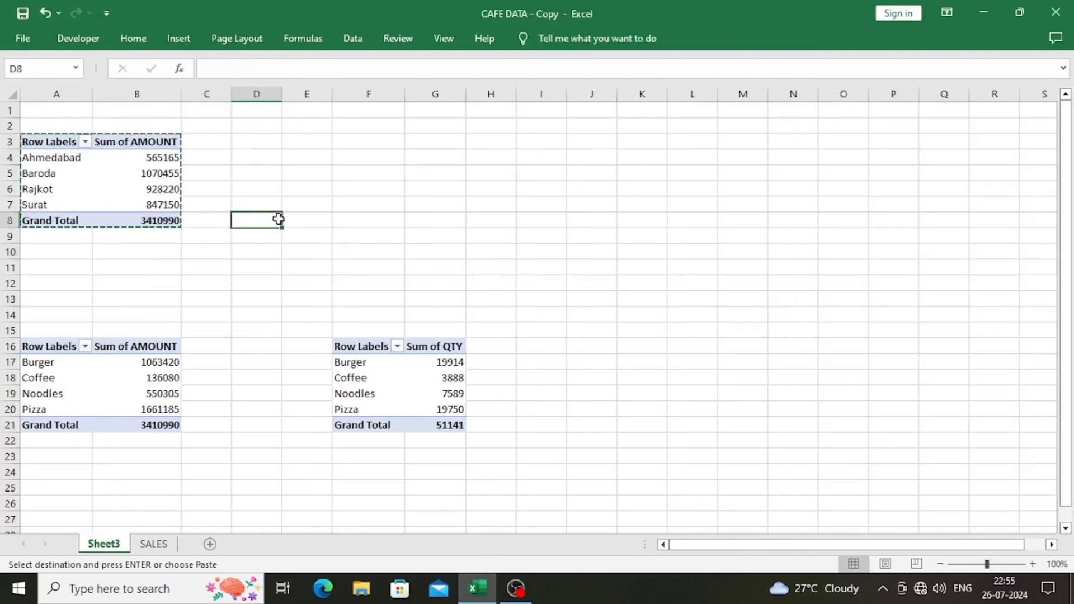
# - Copy the branch-wise amount pivot table A3:B8 to K16 and fit column K to its contents
pyautogui.press('Escape')
pyautogui.moveTo(76, 141); pyautogui.dragTo(136, 220)
pyautogui.hotkey('ctrl', 'c')
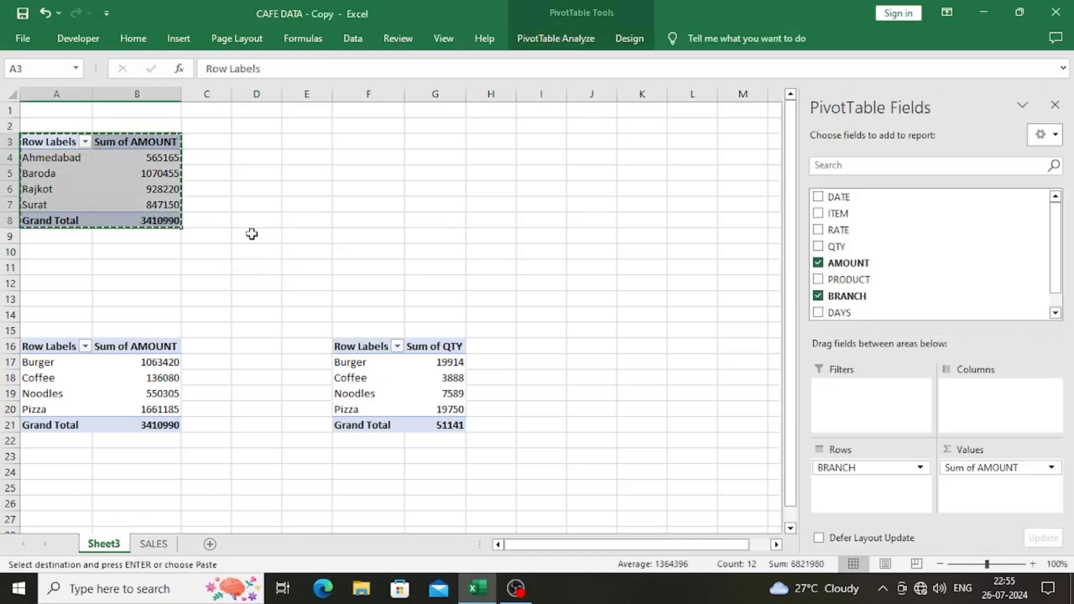
pyautogui.click(653, 348)
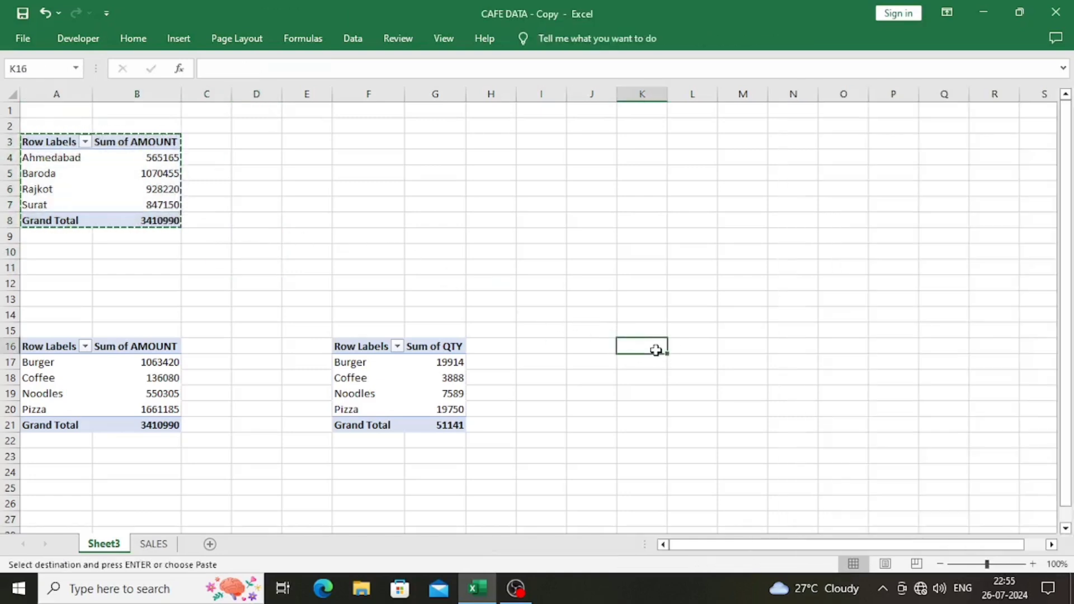
pyautogui.hotkey('ctrl', 'v')
pyautogui.doubleClick(668, 94)
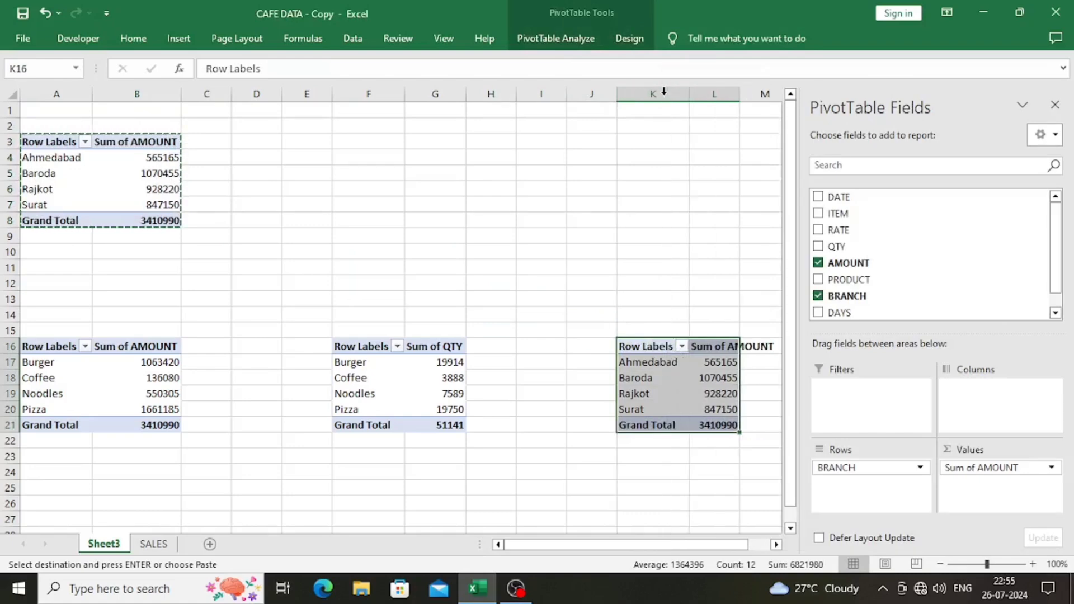
pyautogui.click(219, 238)
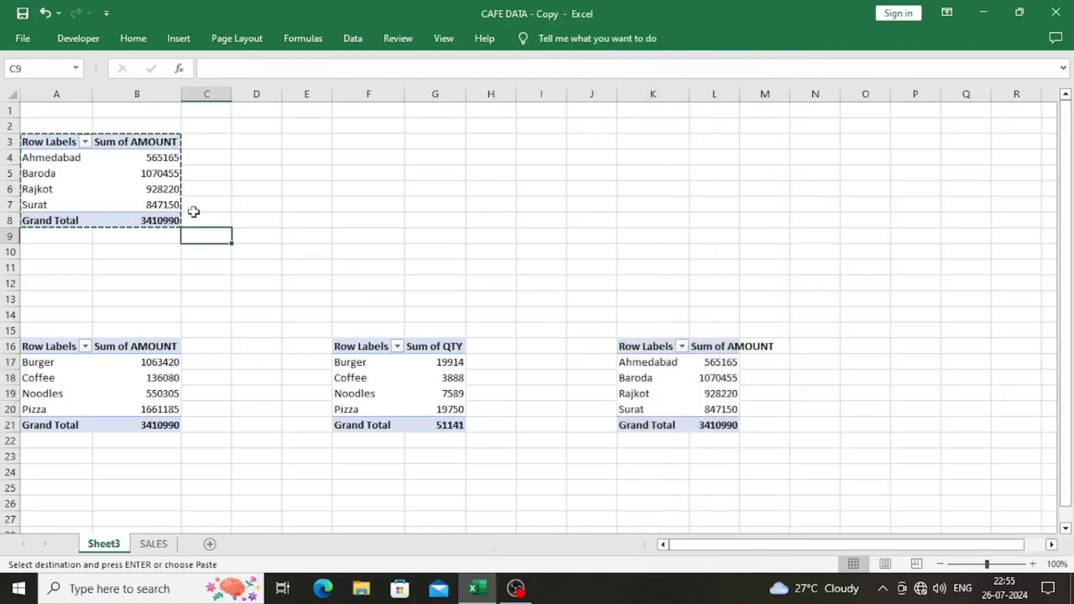
# - Insert six blank rows at row 11, between the pivot table at A3 and the copied tables below
pyautogui.click(126, 153)
pyautogui.scroll(-1, 880, 245)
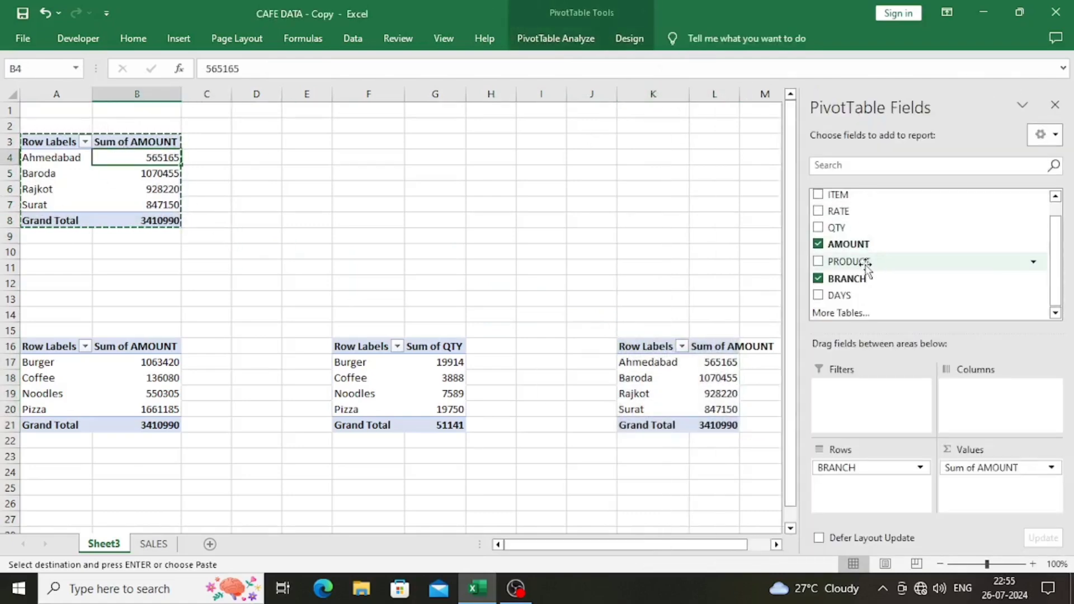
pyautogui.scroll(1, 865, 268)
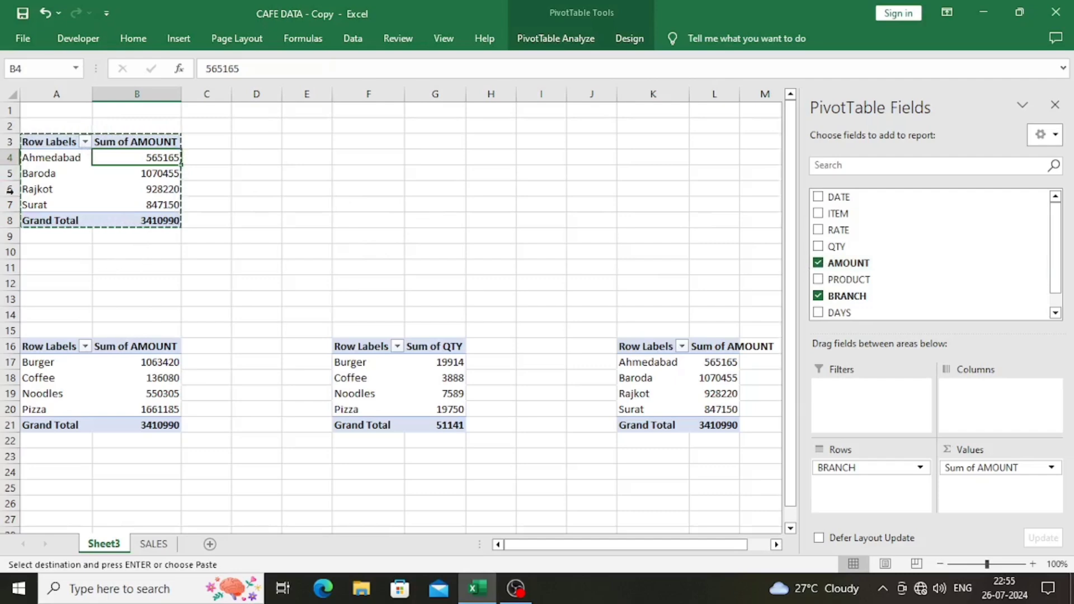
pyautogui.click(9, 268)
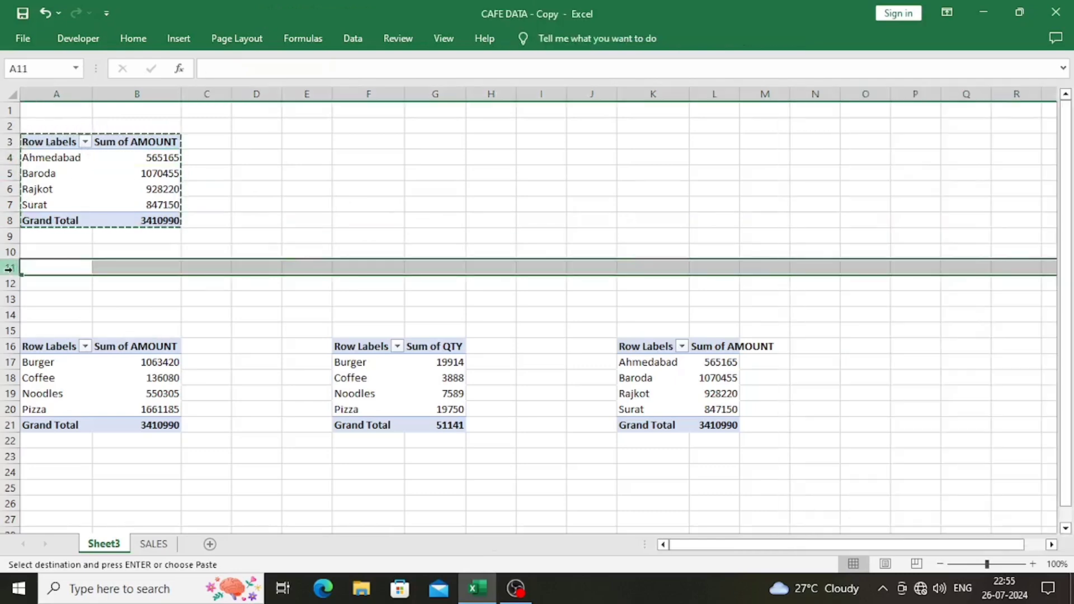
pyautogui.hotkey('ctrl', 'shift', '+')
pyautogui.hotkey('ctrl', 'shift', '+')
pyautogui.hotkey('ctrl', 'shift', '+')
pyautogui.hotkey('ctrl', 'shift', '+')
pyautogui.hotkey('ctrl', 'shift', '+')
pyautogui.hotkey('ctrl', 'shift', '+')
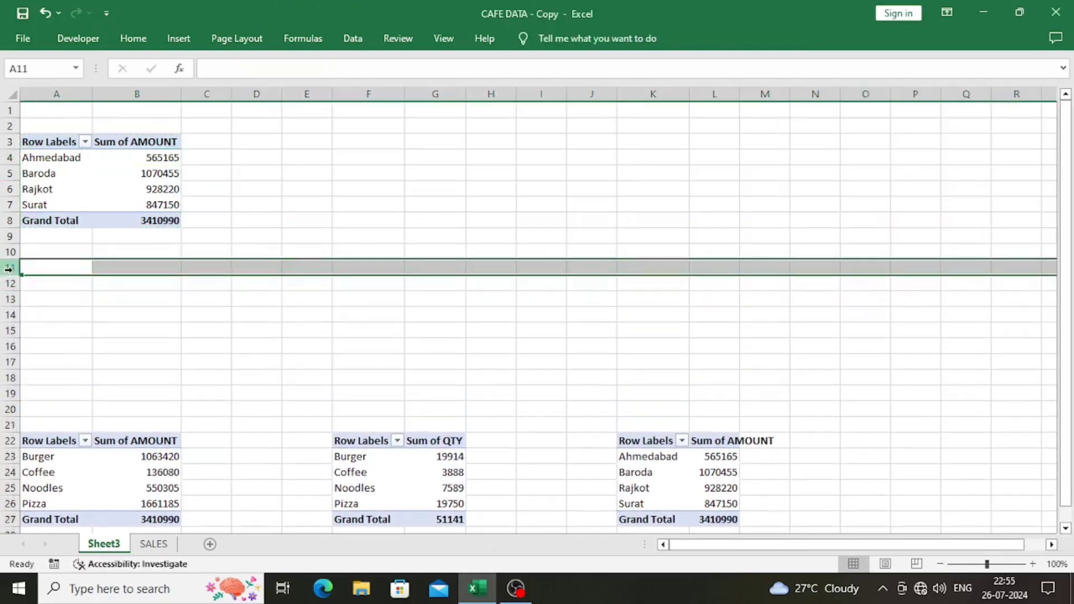
# - Change the pivot table at A3 to show the sum of AMOUNT by ITEM, removing BRANCH
pyautogui.click(55, 139)
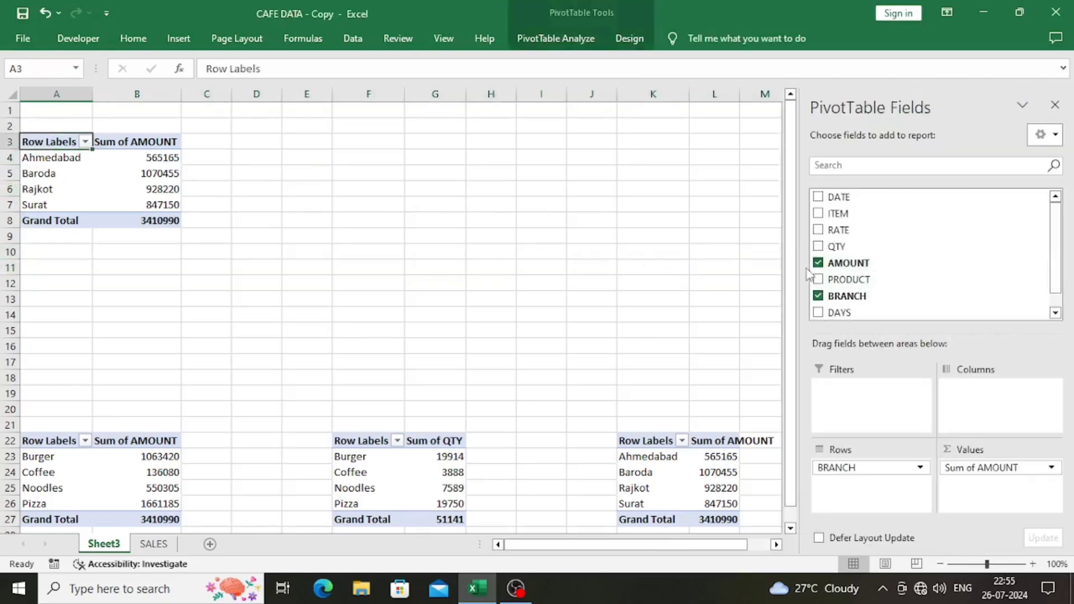
pyautogui.click(818, 297)
pyautogui.click(818, 213)
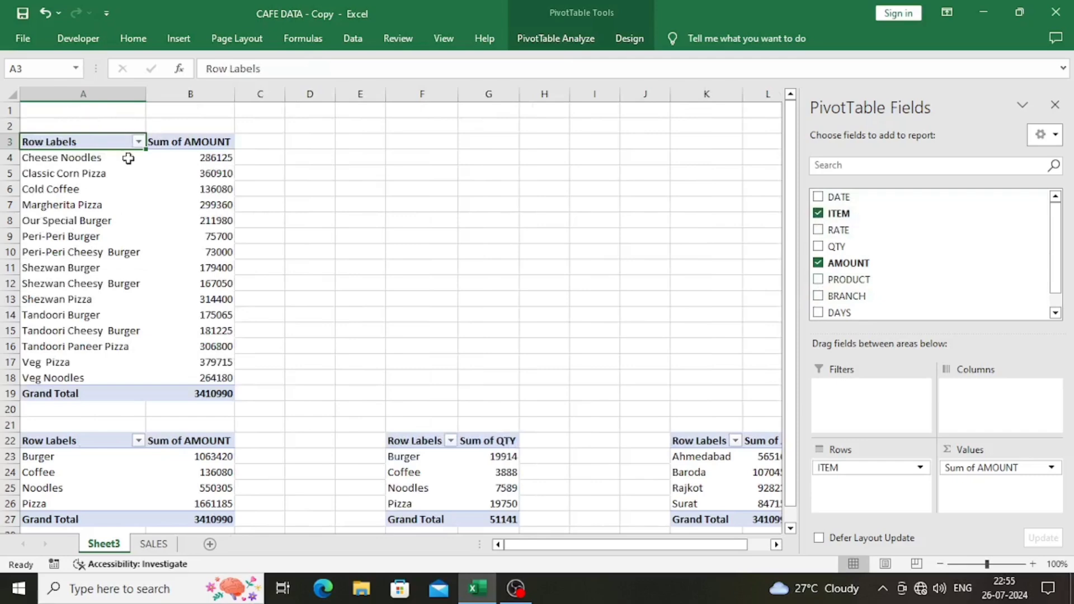
# - Insert three blank rows at row 20, below the item-wise pivot table
pyautogui.click(5, 410)
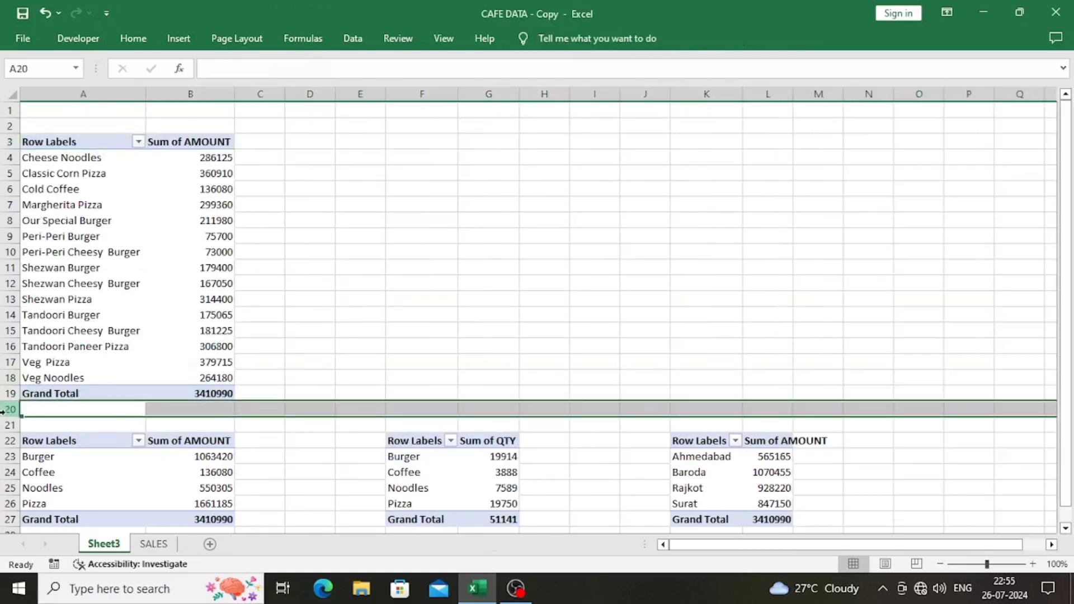
pyautogui.hotkey('ctrl', 'shift', '+')
pyautogui.hotkey('ctrl', 'shift', '+')
pyautogui.hotkey('ctrl', 'shift', '+')
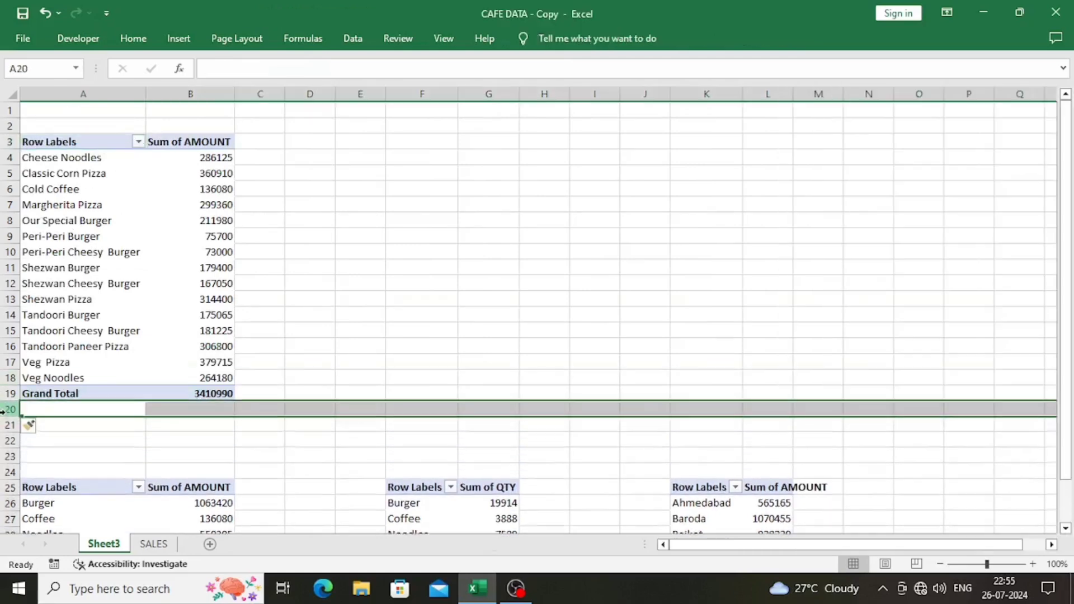
pyautogui.click(137, 292)
pyautogui.click(191, 206)
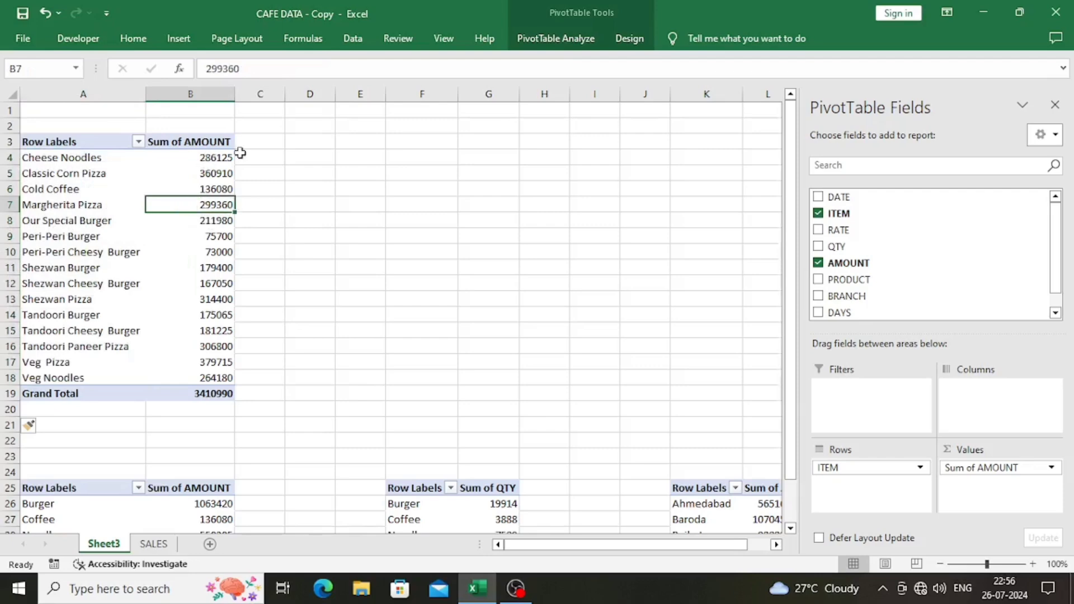
pyautogui.scroll(-1, 918, 242)
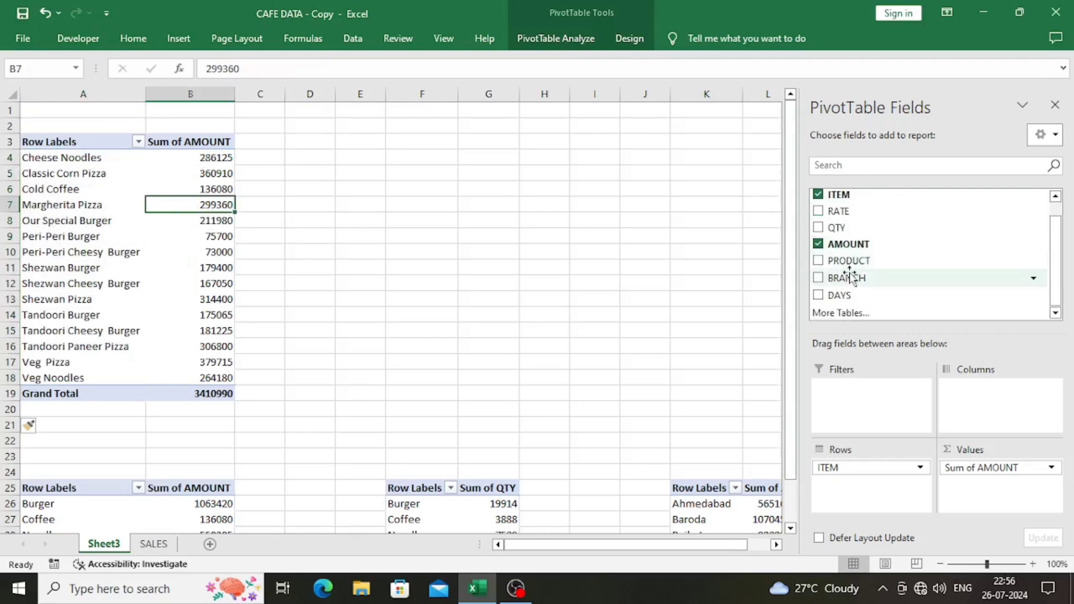
pyautogui.scroll(1, 851, 276)
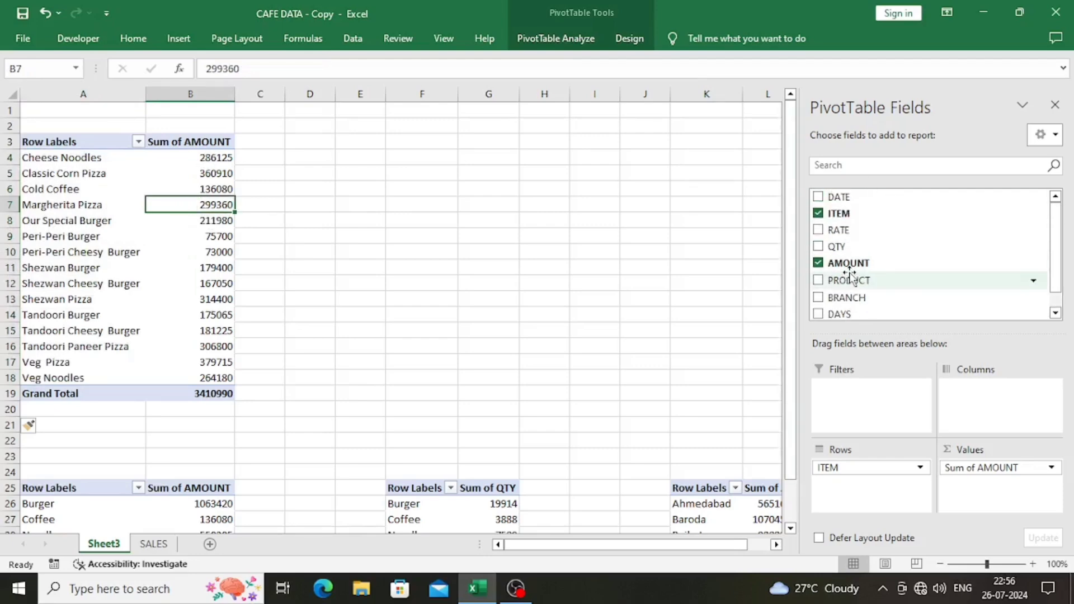
pyautogui.scroll(-1, 892, 249)
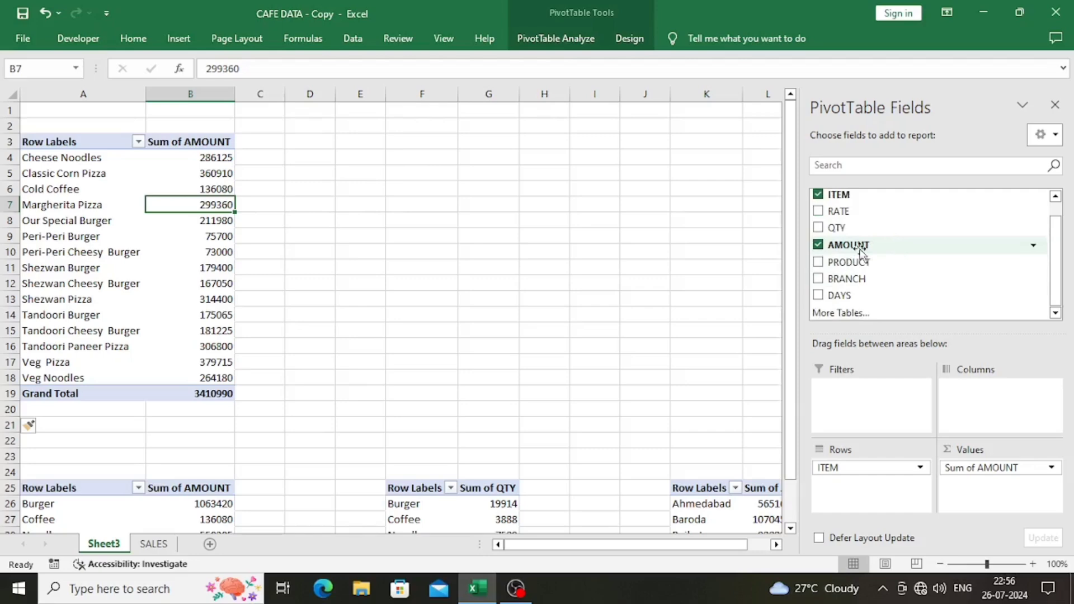
# - Copy the item-wise amount pivot table A3:B19 to G3 and fit columns G and H to their contents
pyautogui.click(57, 198)
pyautogui.moveTo(96, 142); pyautogui.dragTo(220, 387)
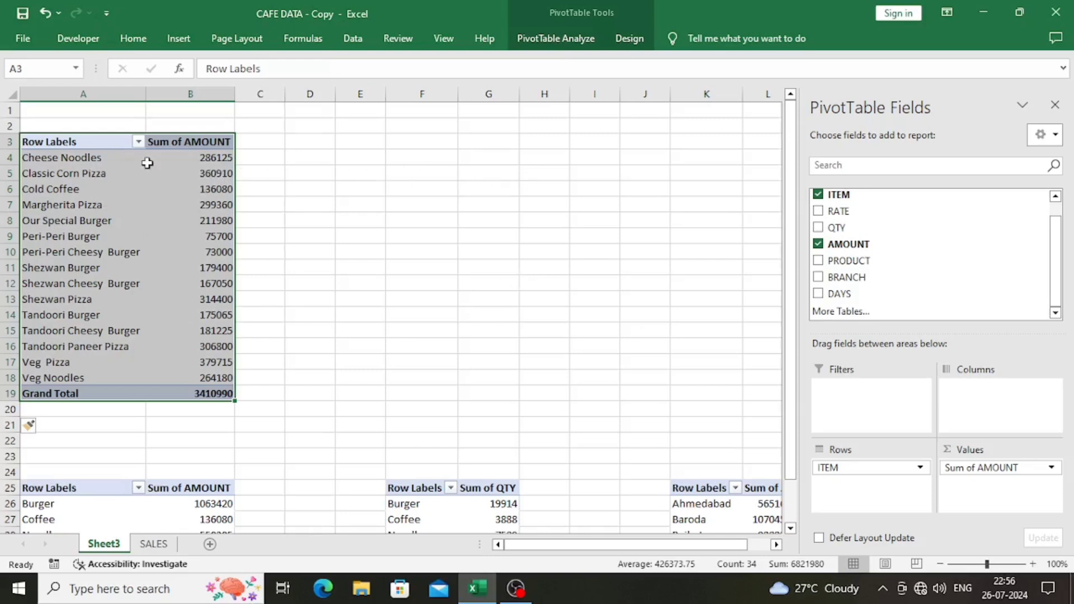
pyautogui.hotkey('ctrl', 'c')
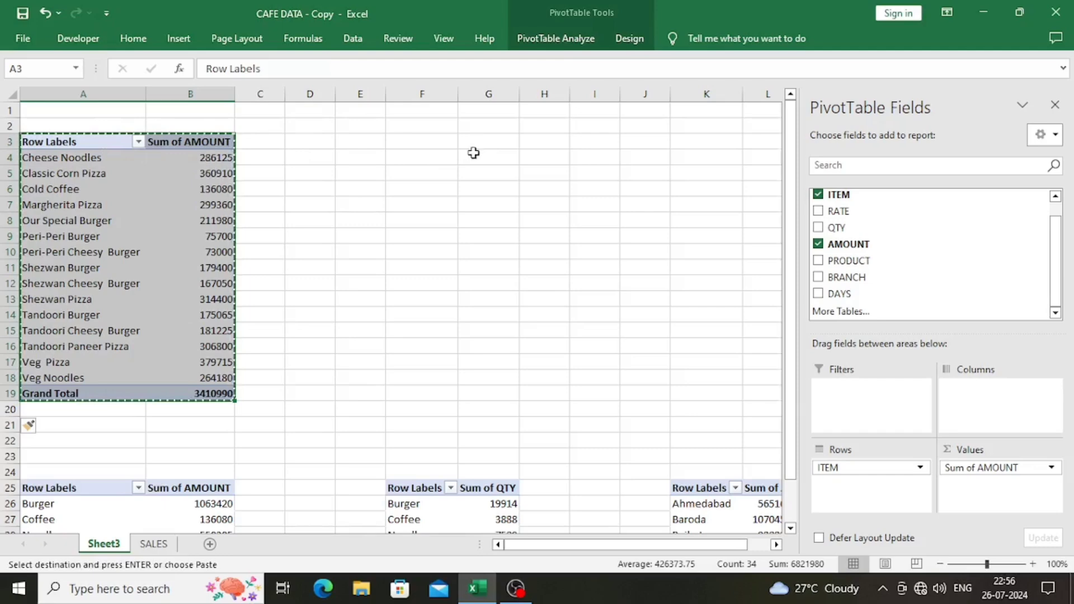
pyautogui.click(518, 143)
pyautogui.hotkey('ctrl', 'v')
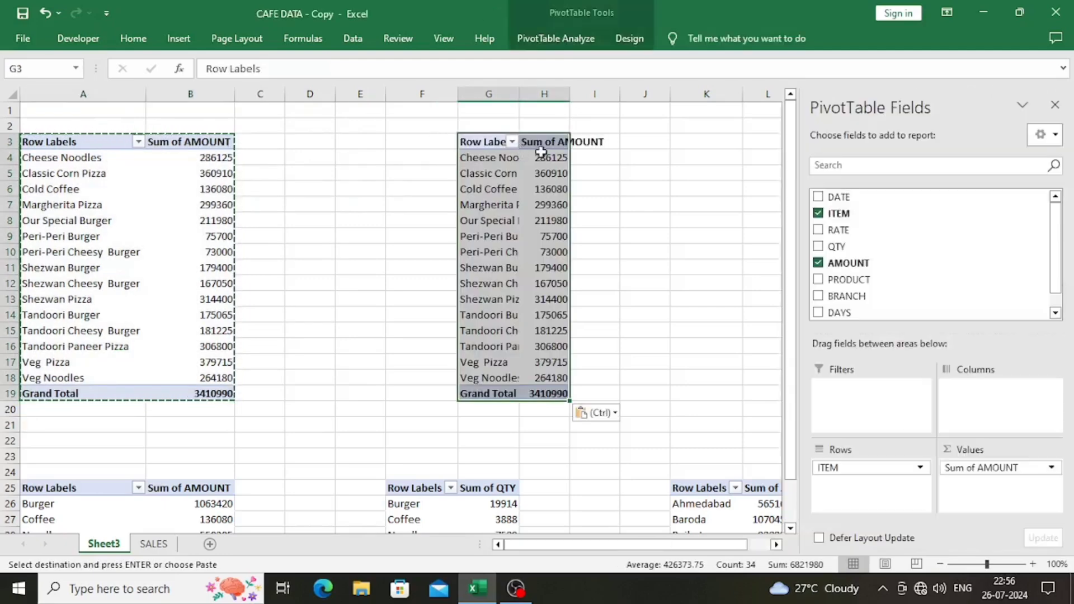
pyautogui.doubleClick(518, 90)
pyautogui.doubleClick(634, 93)
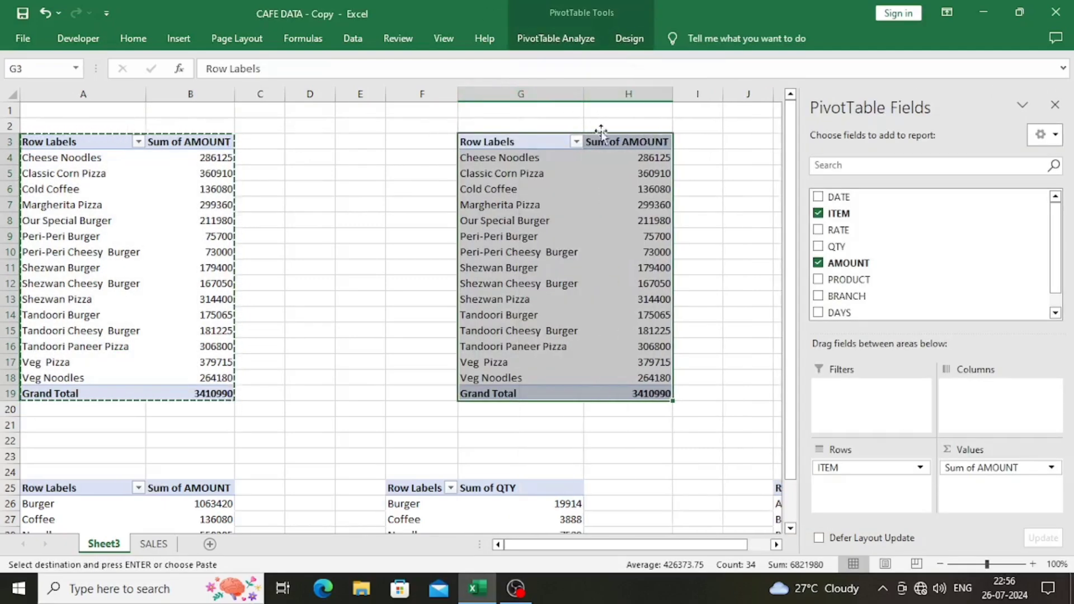
# - Replace AMOUNT with QTY in the item-wise pivot table at G3
pyautogui.click(523, 147)
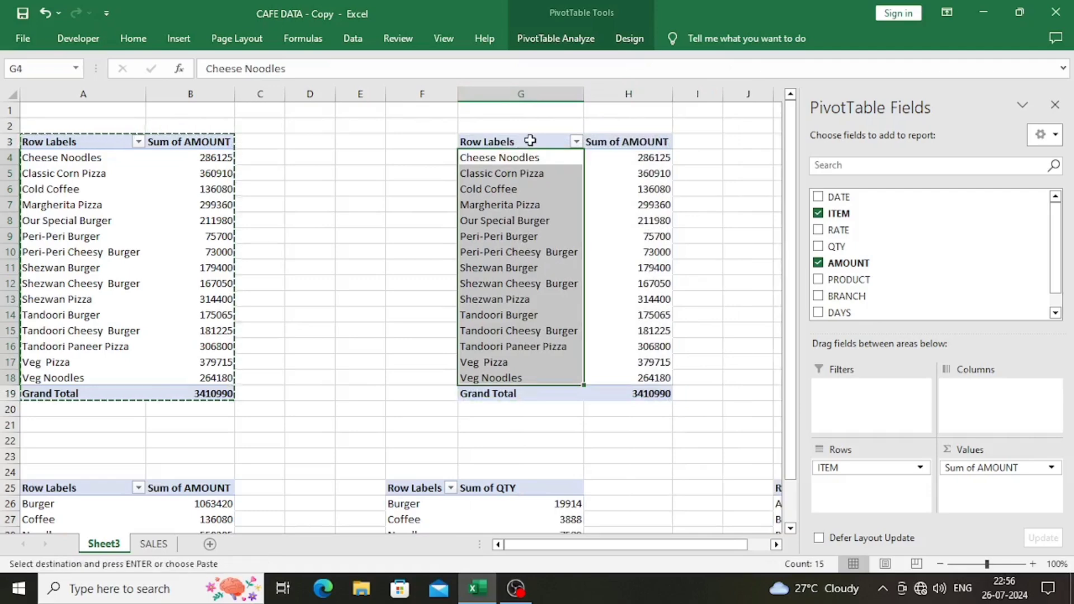
pyautogui.click(558, 144)
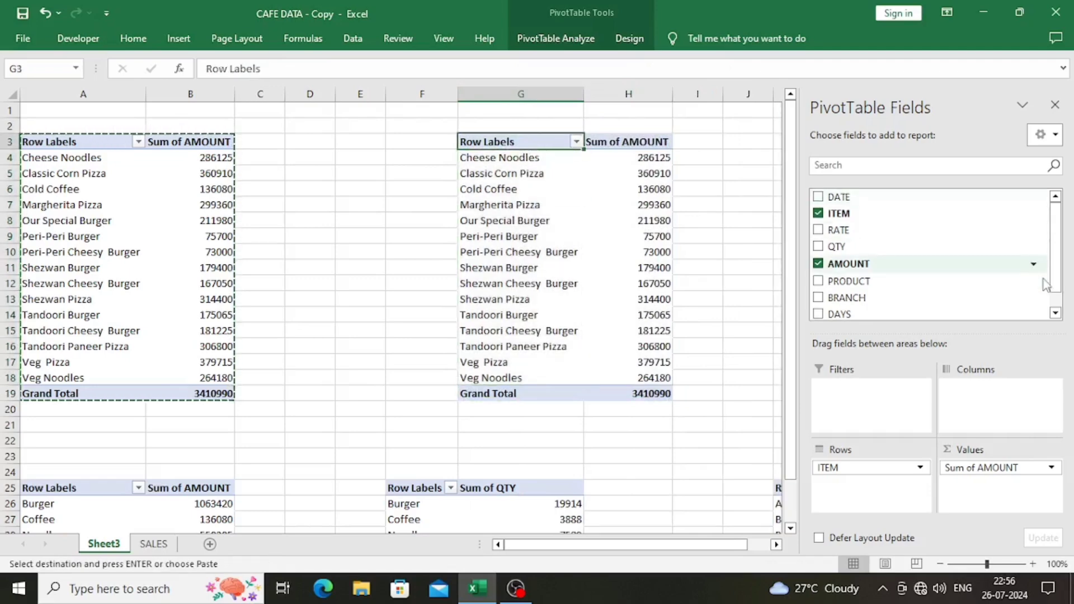
pyautogui.click(818, 264)
pyautogui.click(818, 246)
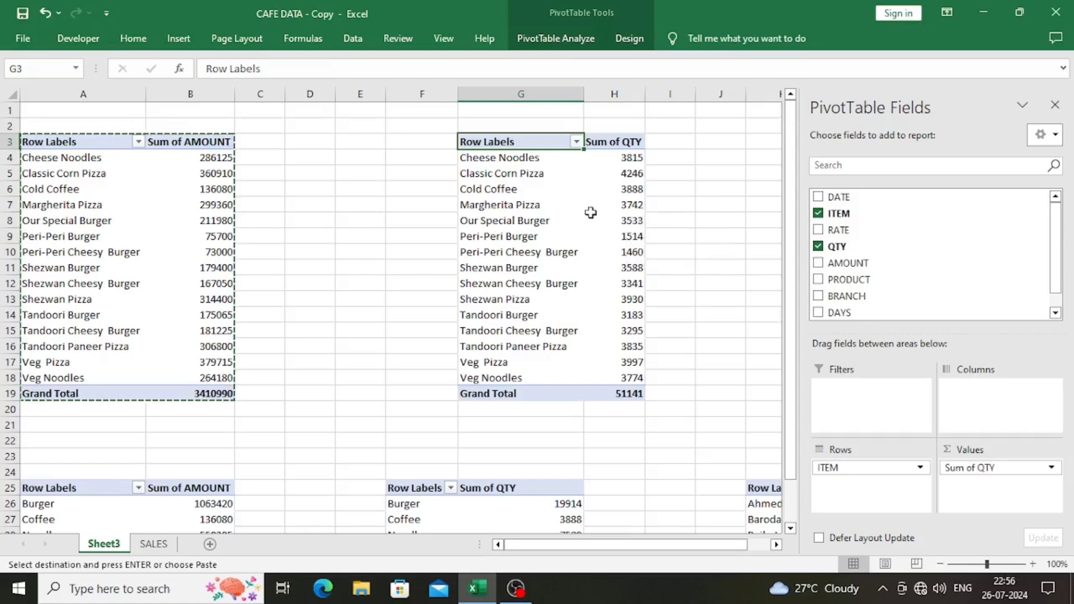
pyautogui.click(727, 253)
pyautogui.click(539, 164)
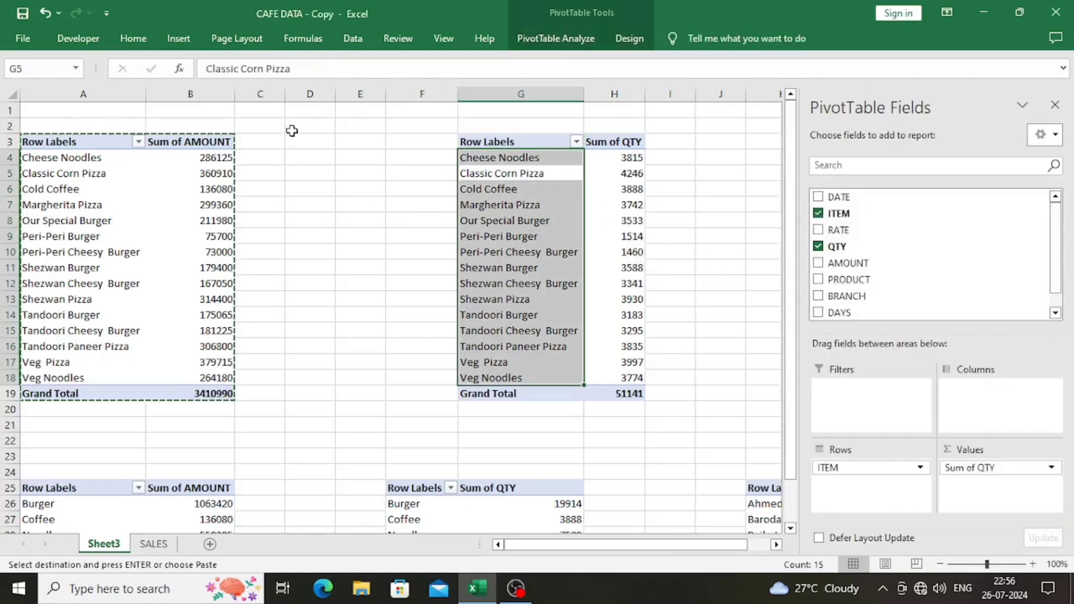
pyautogui.click(369, 93)
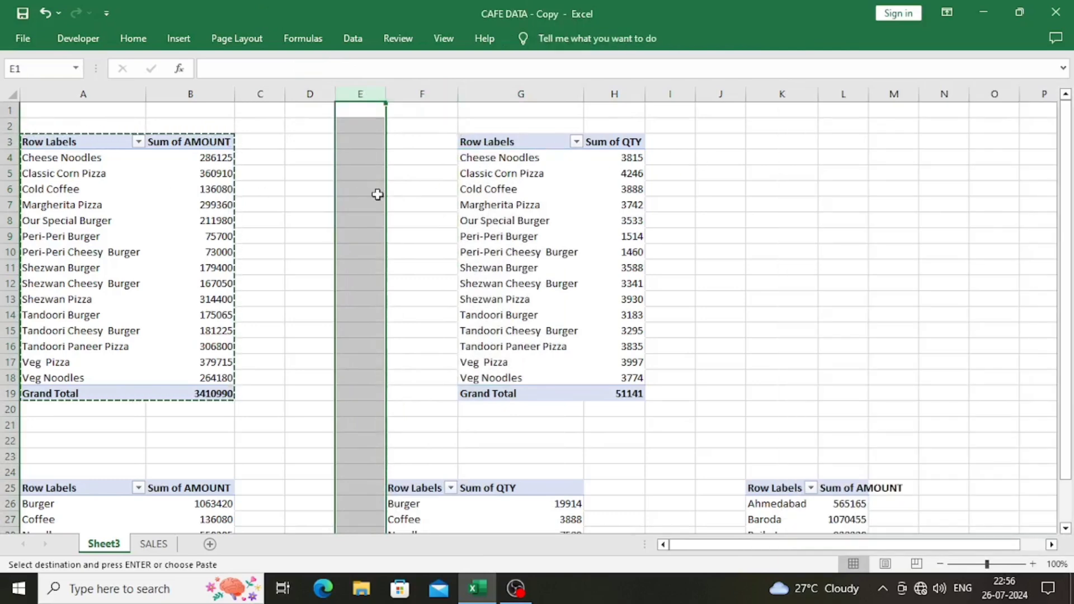
pyautogui.click(287, 205)
pyautogui.click(319, 233)
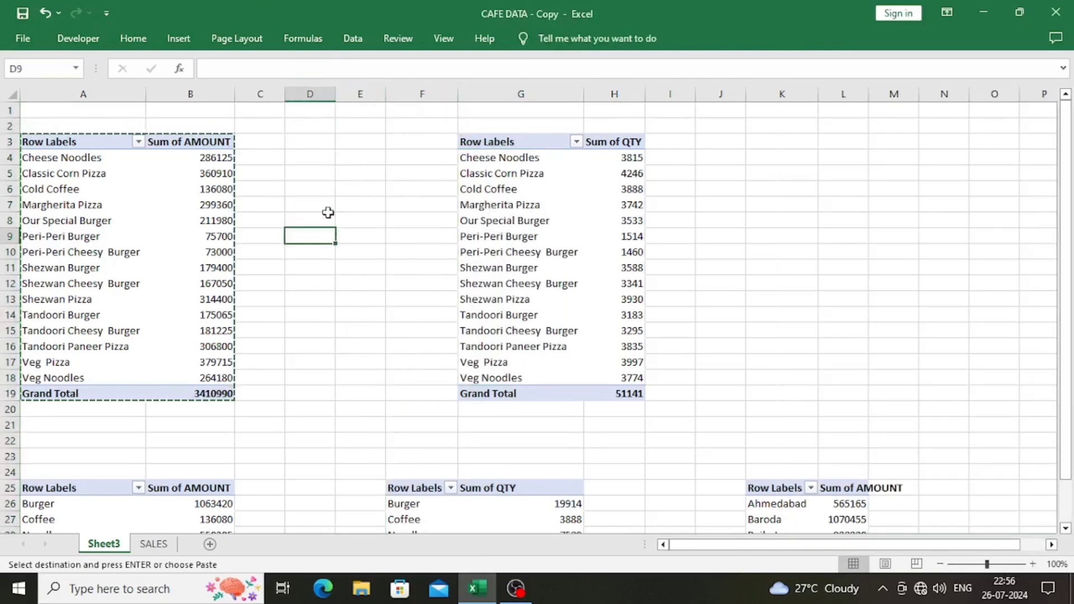
pyautogui.press('Escape')
pyautogui.click(328, 214)
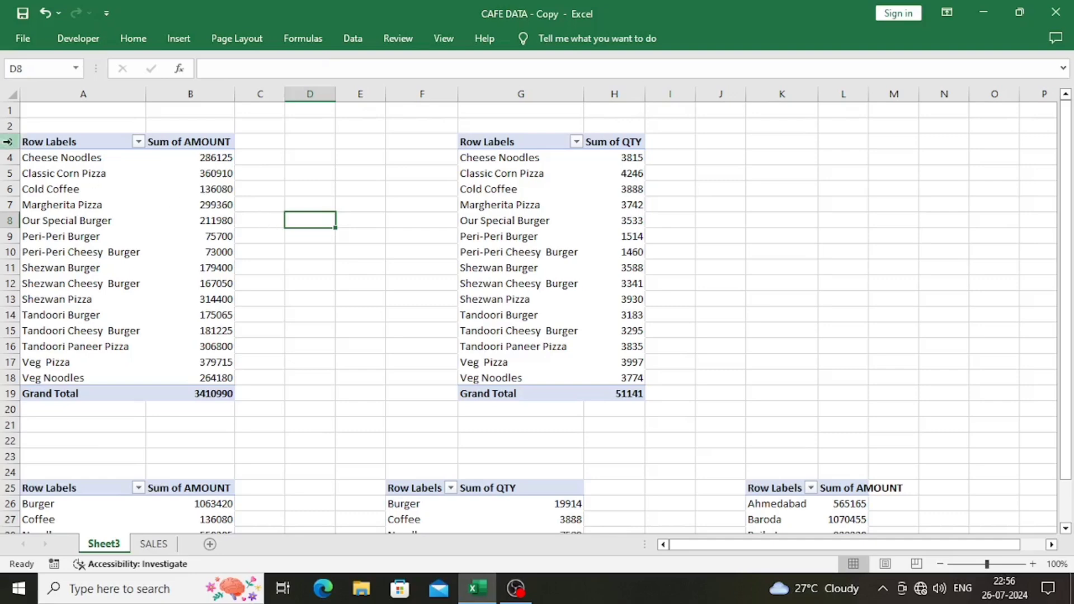
# - Copy the item-wise amount pivot table A3:B19 and paste it at A36
pyautogui.click(53, 141)
pyautogui.moveTo(52, 141); pyautogui.dragTo(196, 395)
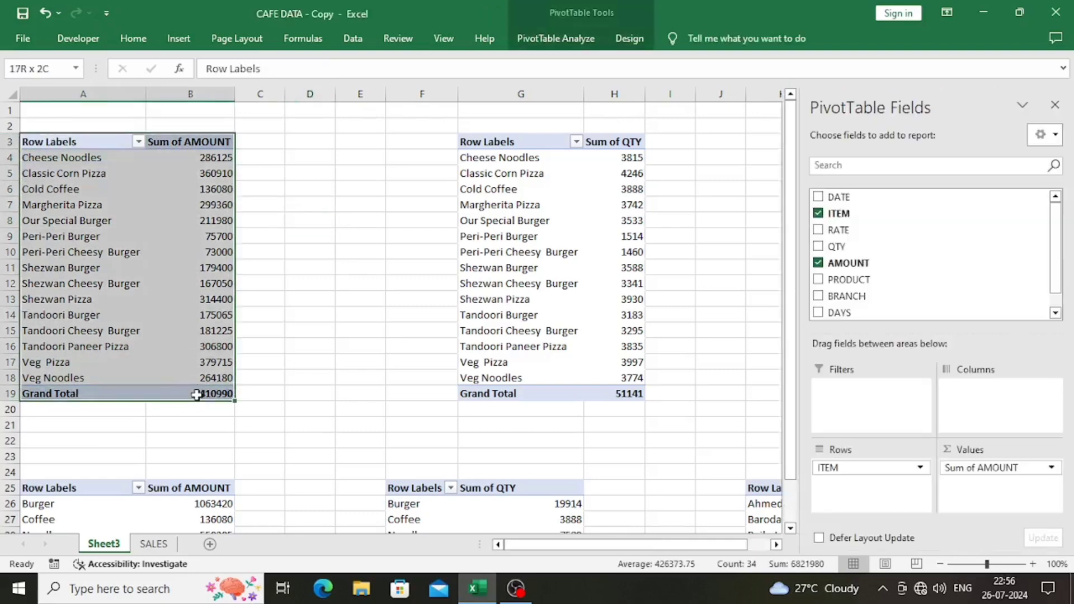
pyautogui.hotkey('ctrl', 'c')
pyautogui.scroll(-10, 197, 395)
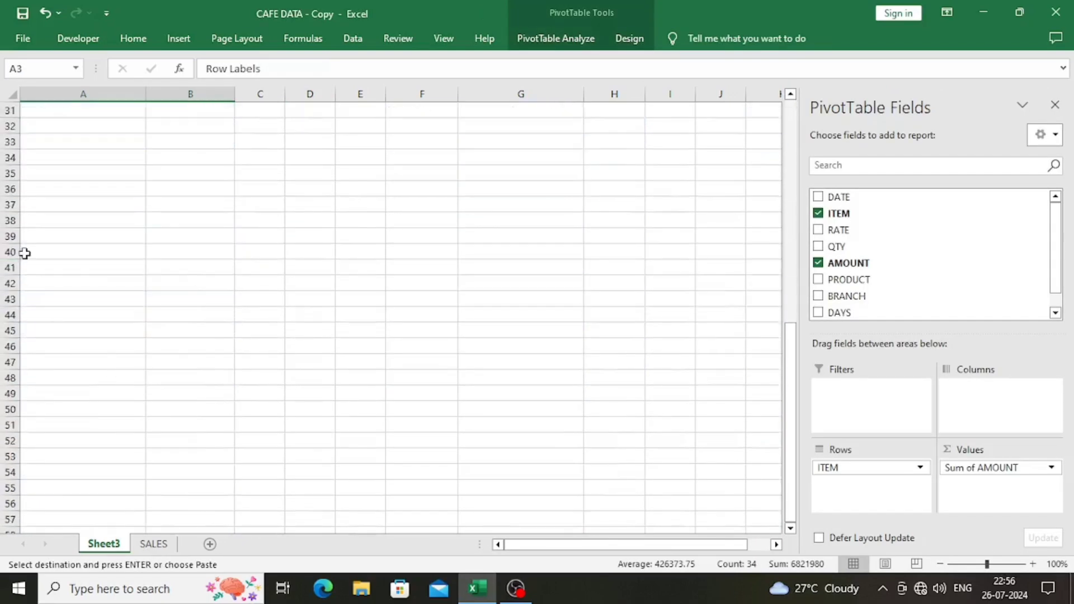
pyautogui.scroll(2, 53, 302)
pyautogui.click(72, 278)
pyautogui.hotkey('ctrl', 'v')
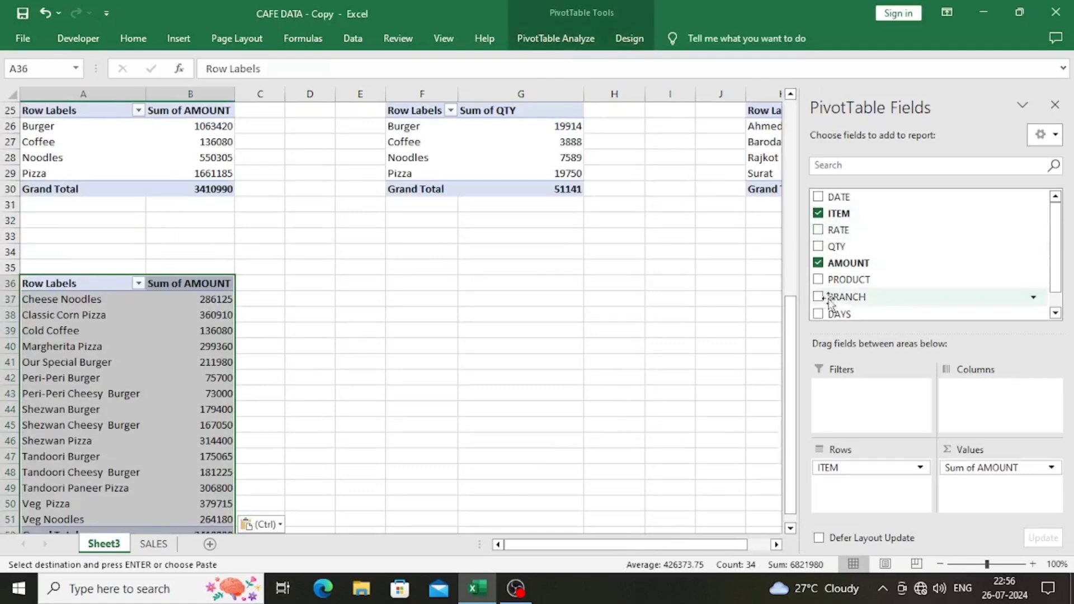
# - Change the pivot table at A36 to show the sum of AMOUNT by DAYS, removing ITEM
pyautogui.click(819, 314)
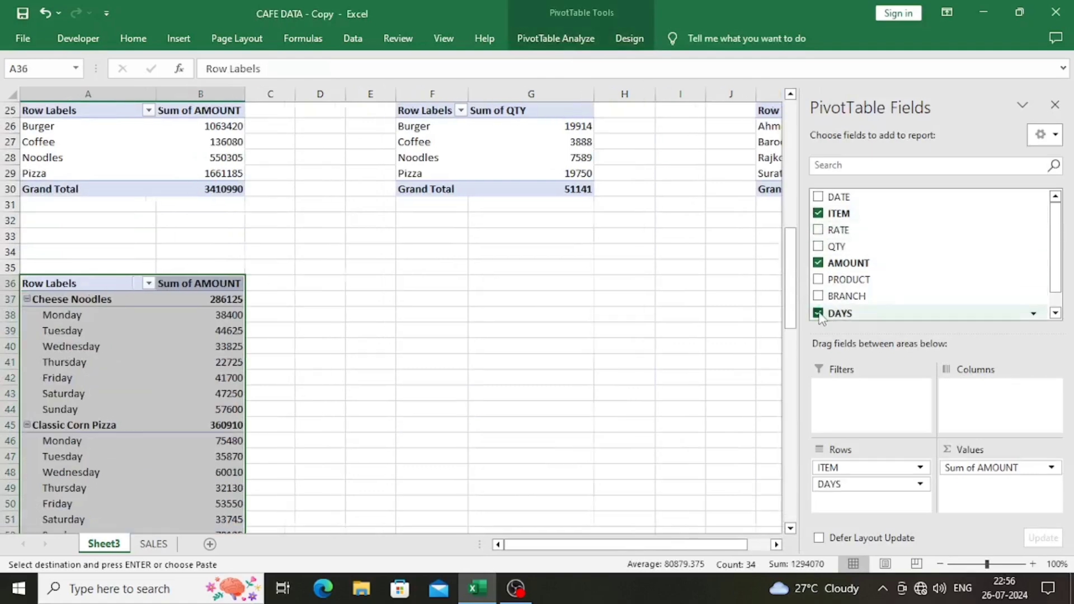
pyautogui.click(818, 215)
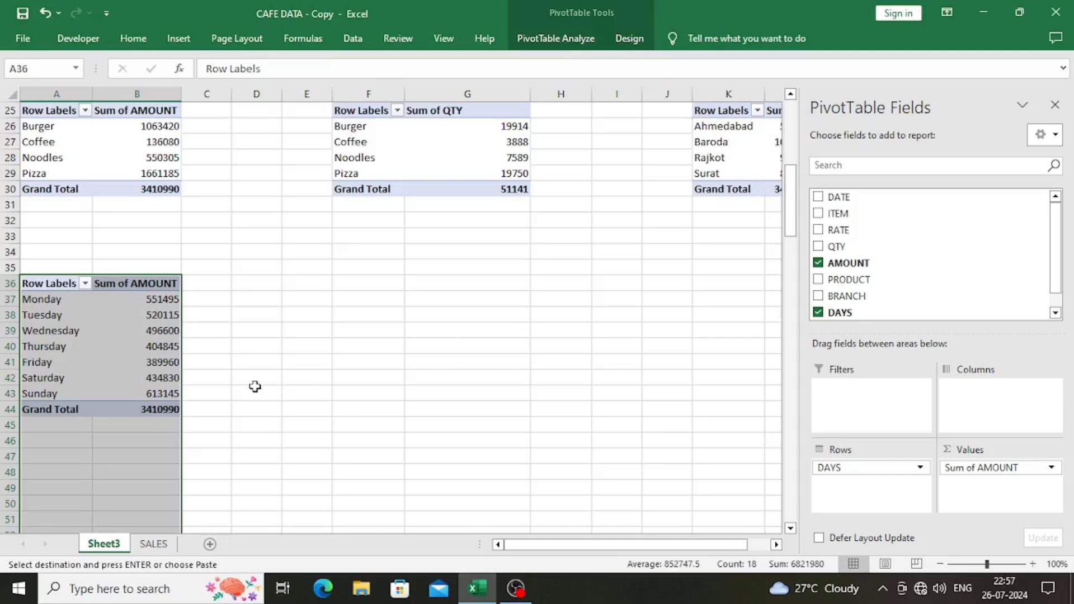
pyautogui.click(277, 386)
# - Widen column L so the branch-wise pivot table's Sum of AMOUNT header fits
pyautogui.scroll(6, 297, 363)
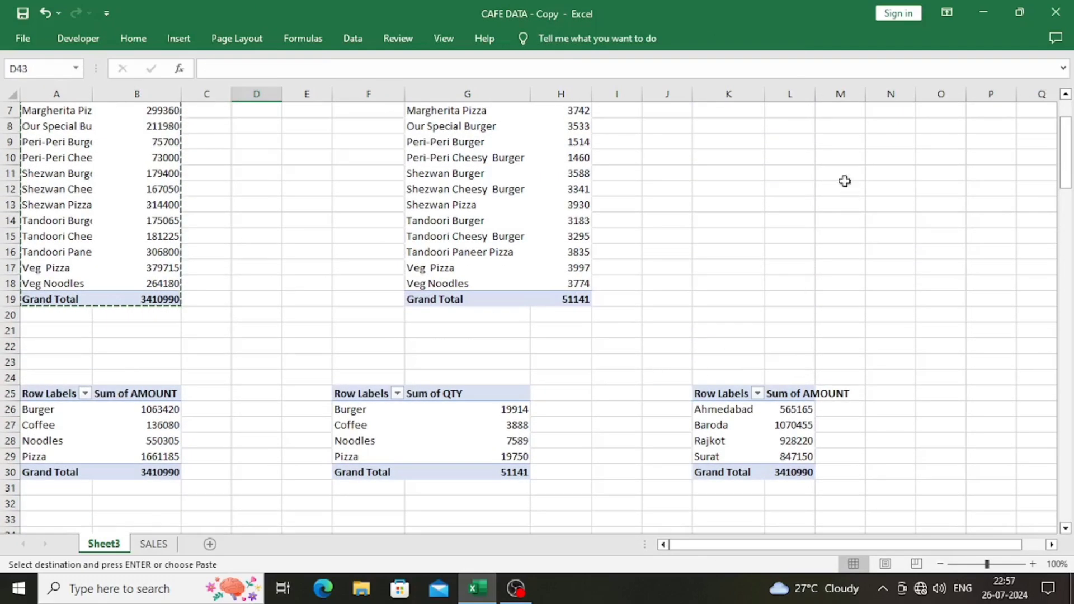
pyautogui.click(819, 109)
pyautogui.moveTo(814, 96); pyautogui.dragTo(853, 97)
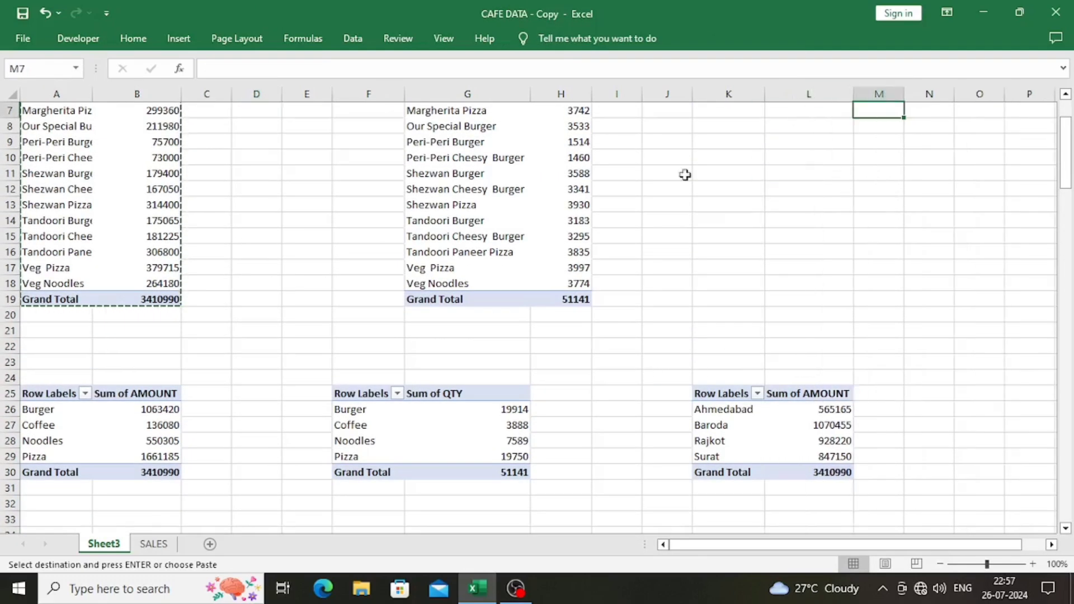
pyautogui.scroll(2, 439, 328)
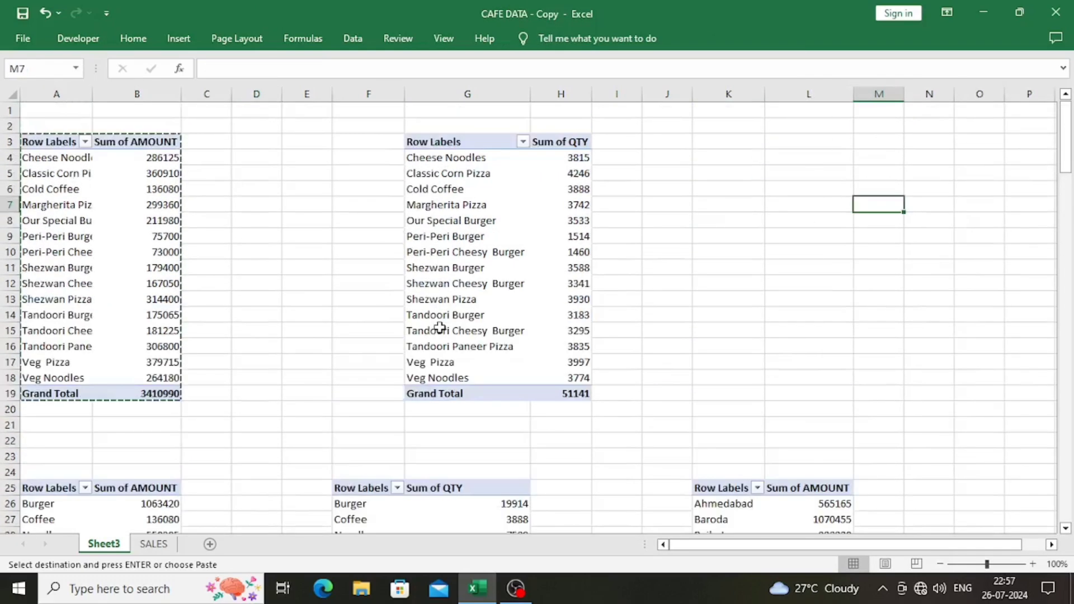
# - Cancel the pending copy of the item-wise amount pivot table A3:B19
pyautogui.click(229, 280)
pyautogui.click(186, 210)
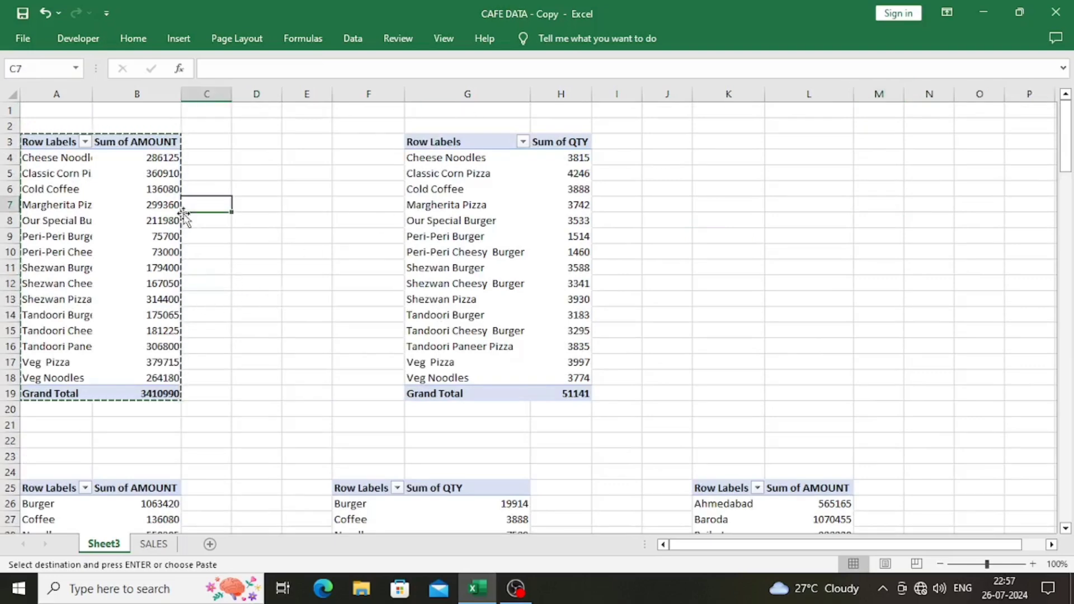
pyautogui.press('Escape')
pyautogui.click(272, 206)
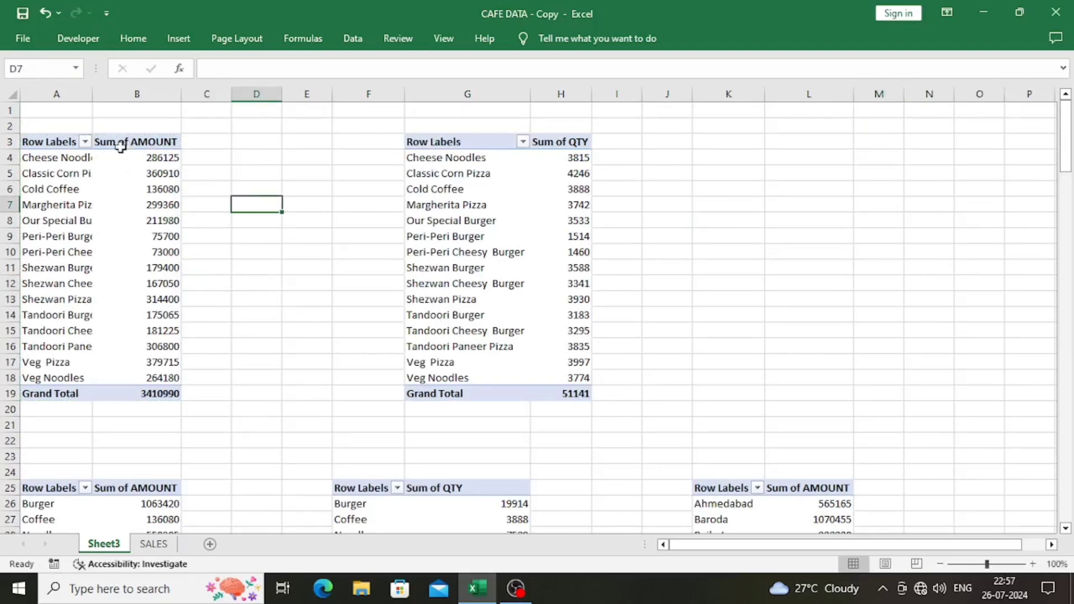
# - Sort the item-wise amount pivot table at A3 in ascending order by Sum of AMOUNT
pyautogui.rightClick(73, 144)
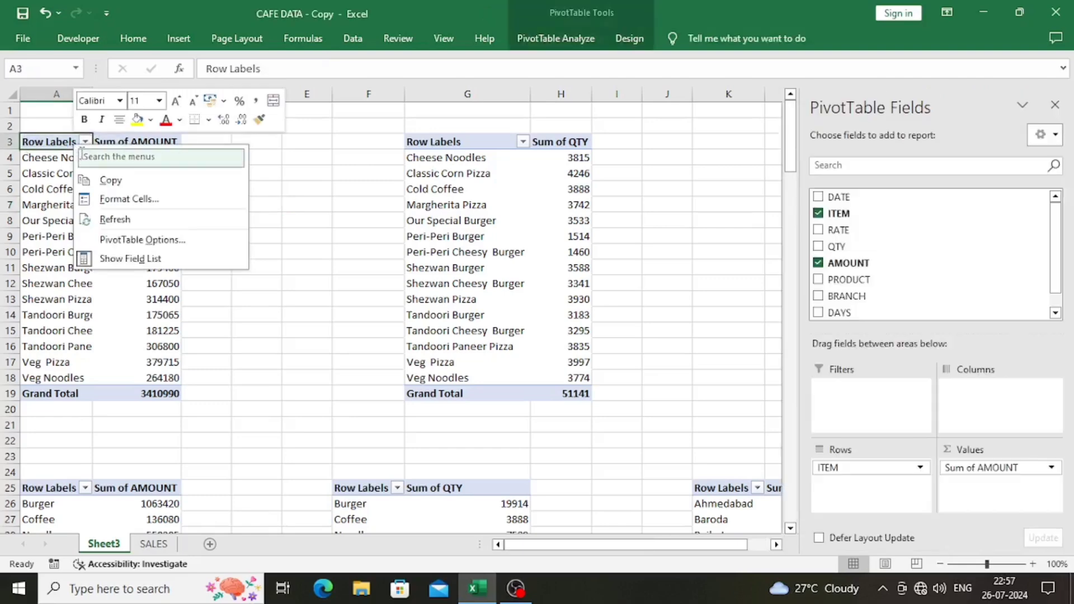
pyautogui.click(50, 144)
pyautogui.click(85, 141)
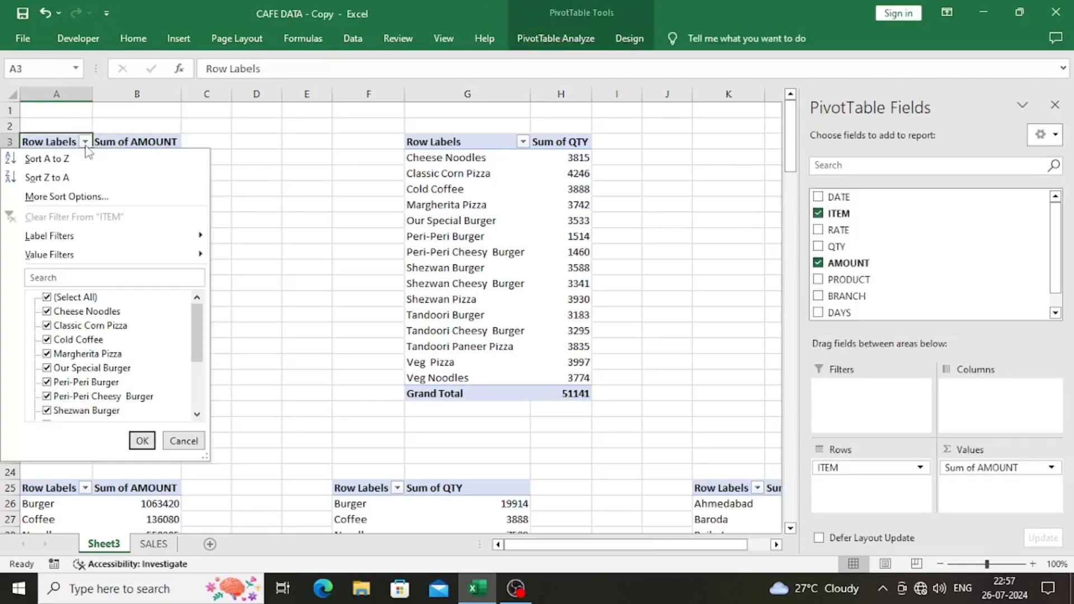
pyautogui.click(119, 199)
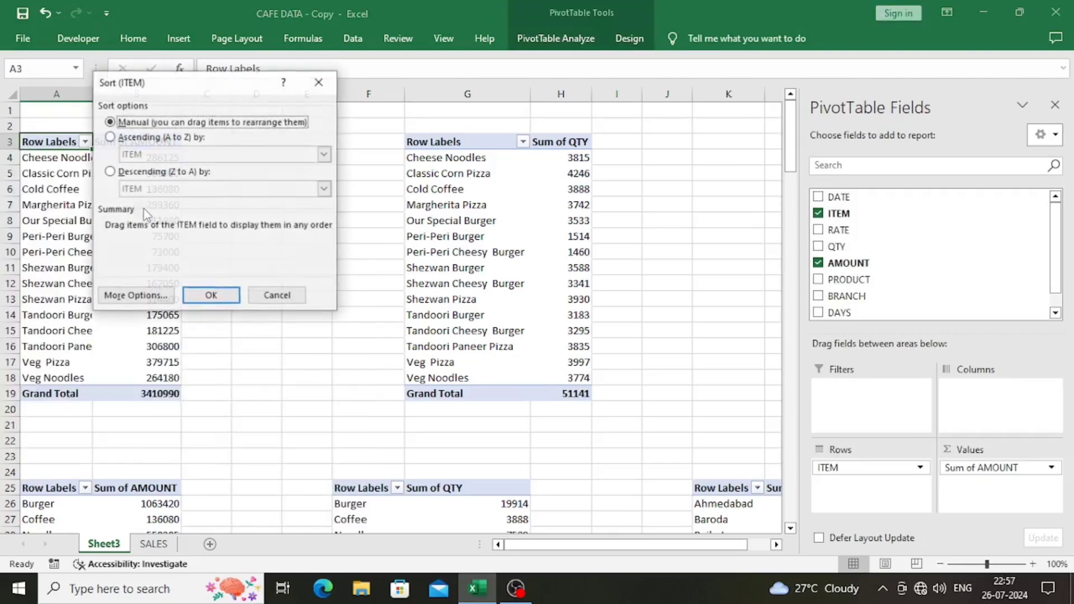
pyautogui.click(136, 172)
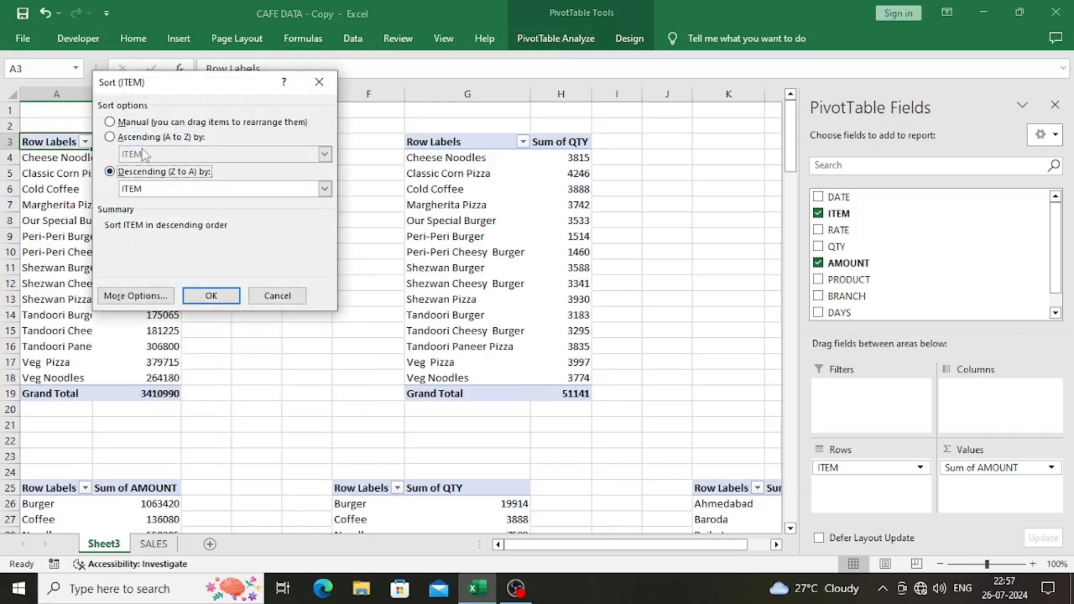
pyautogui.click(142, 141)
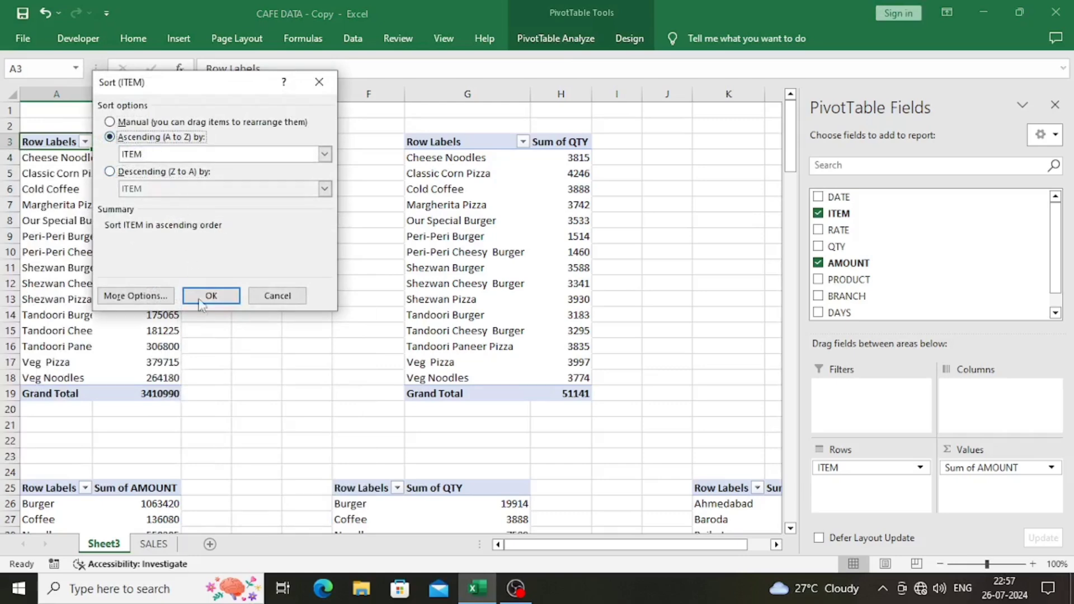
pyautogui.click(168, 156)
pyautogui.click(162, 179)
pyautogui.click(210, 296)
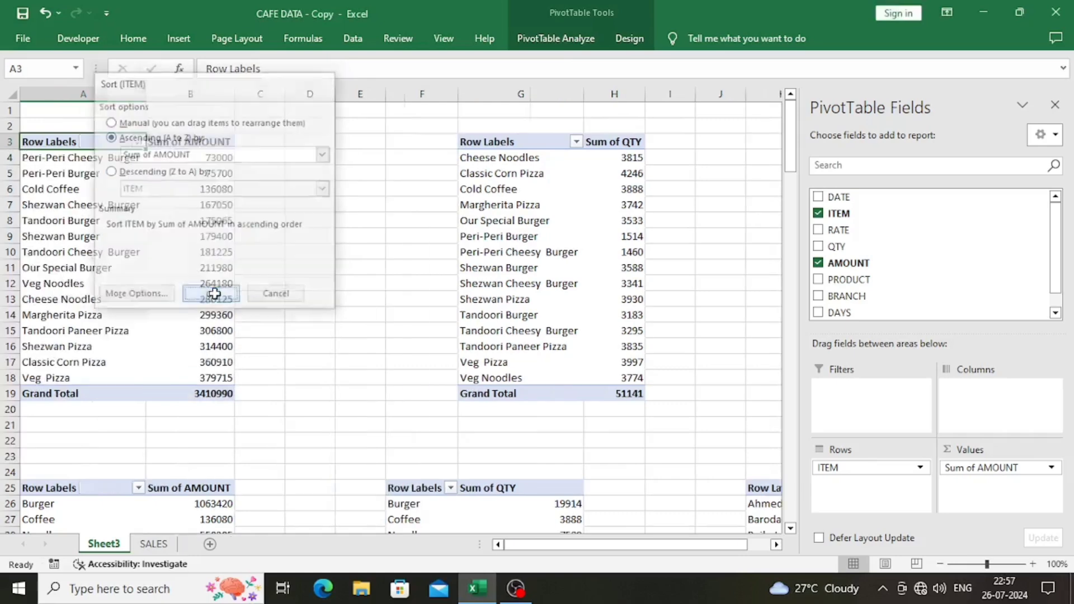
pyautogui.click(195, 163)
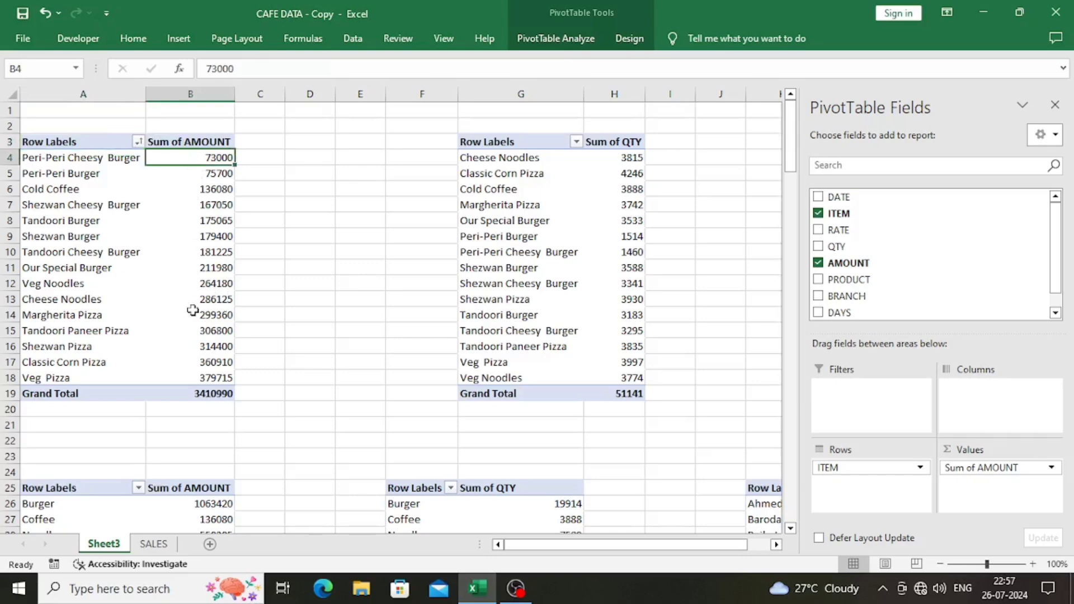
pyautogui.click(198, 381)
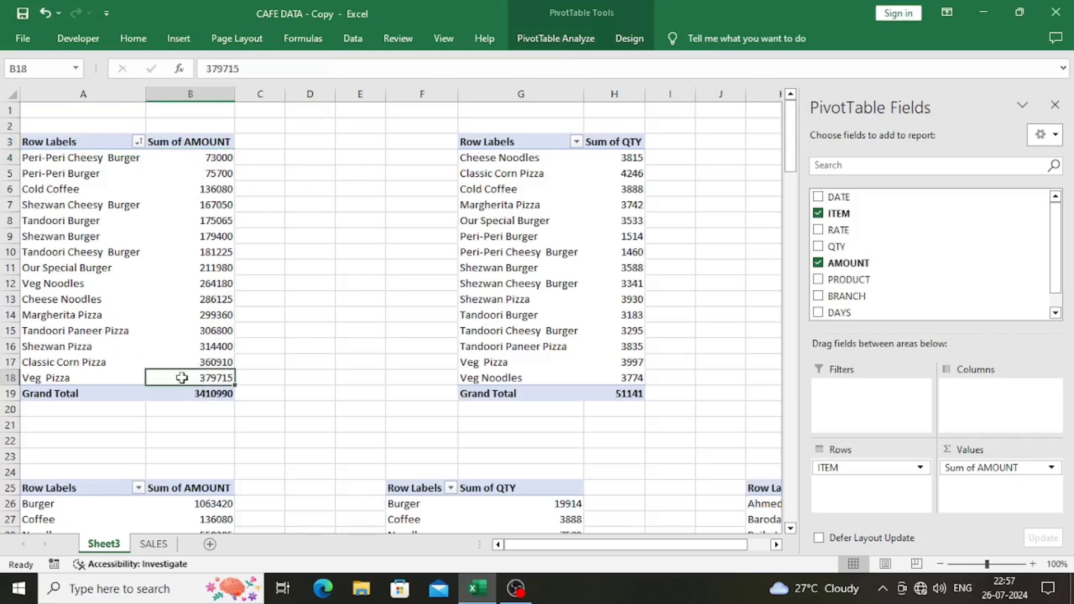
# - Sort the item-wise quantity pivot table at G3 in ascending order by Sum of QTY
pyautogui.click(508, 142)
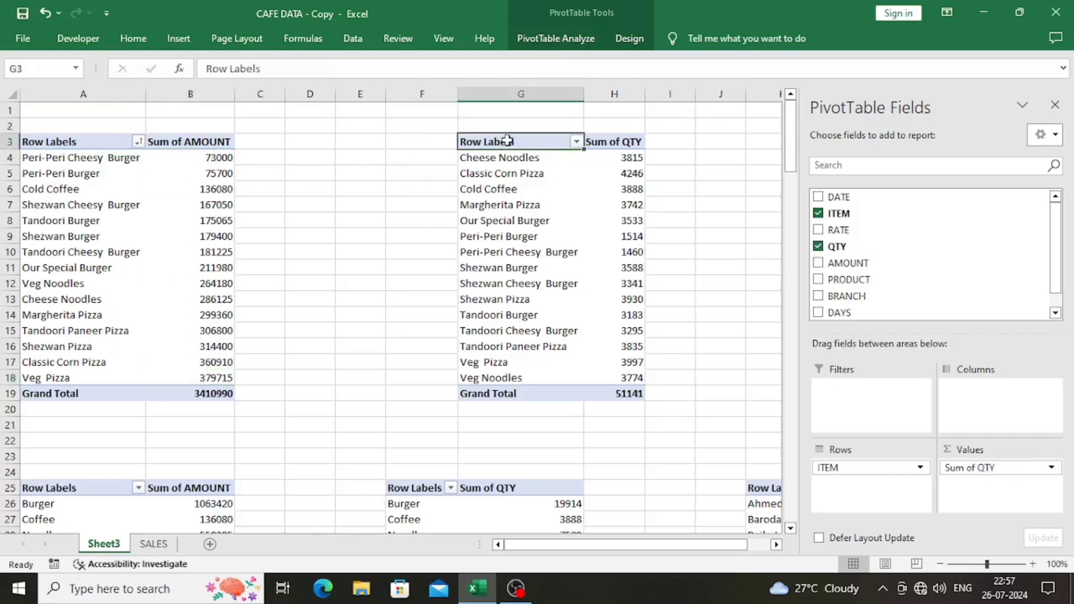
pyautogui.click(577, 143)
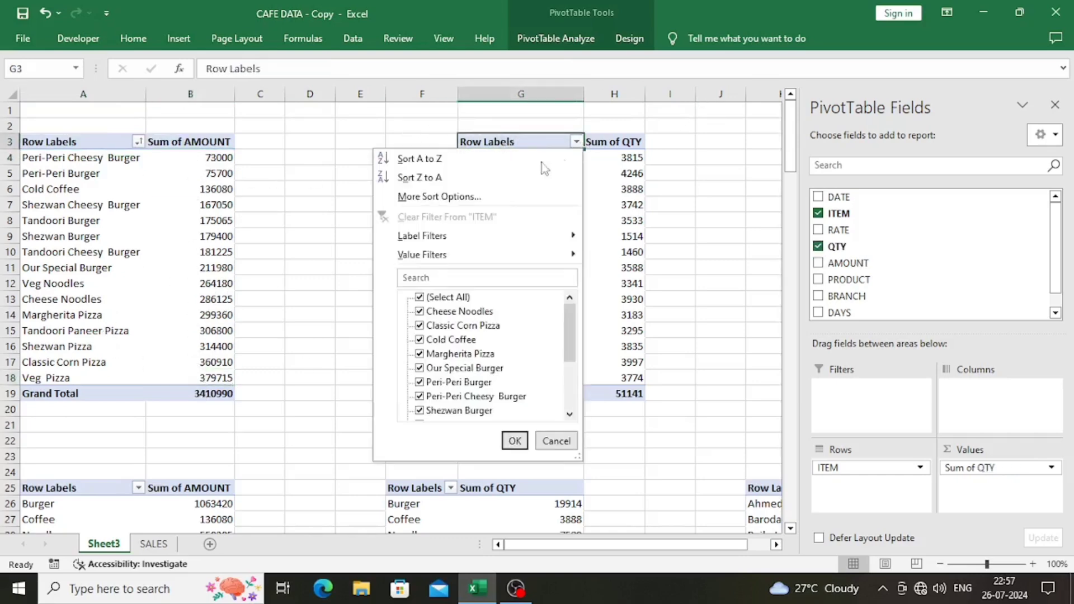
pyautogui.click(478, 202)
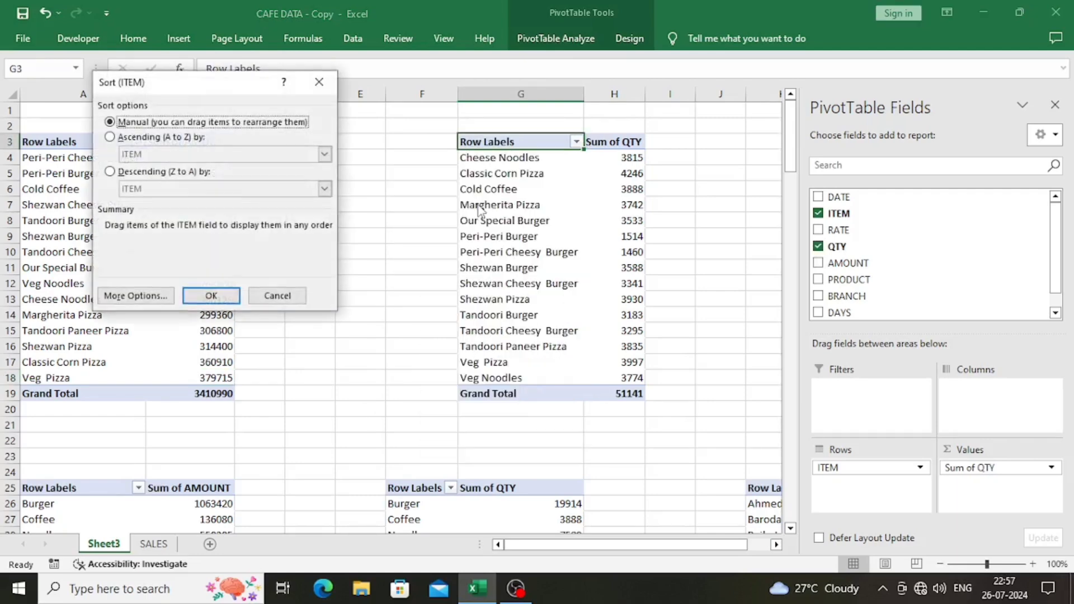
pyautogui.click(124, 140)
pyautogui.click(149, 154)
pyautogui.click(150, 179)
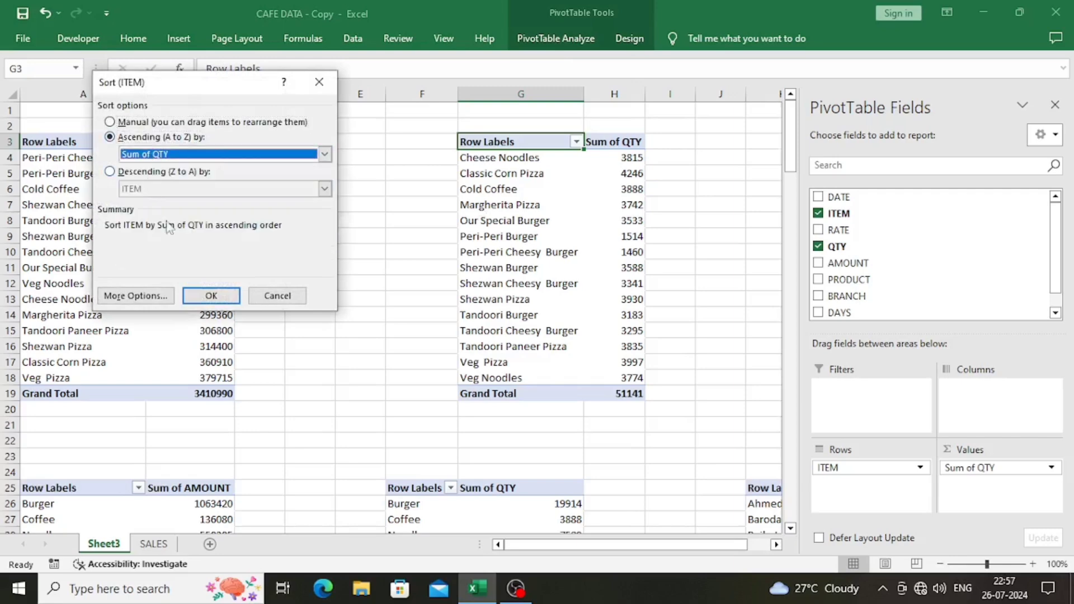
pyautogui.click(211, 297)
pyautogui.click(576, 175)
pyautogui.click(603, 365)
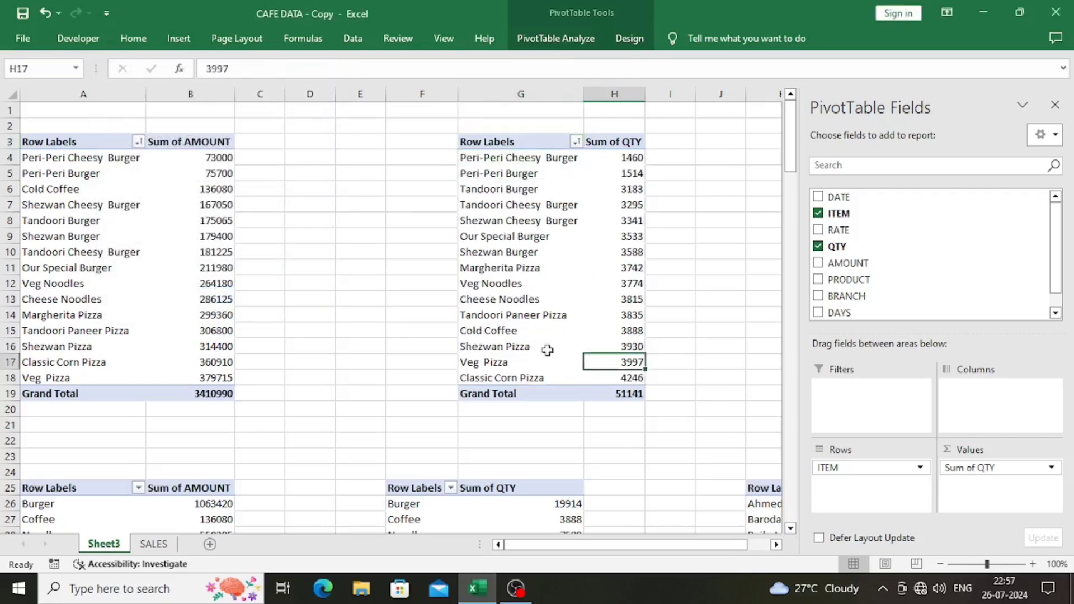
# - Rename the headers of the item-wise amount pivot table in A3 and B3 as ITEMS and SALES
pyautogui.doubleClick(69, 141)
pyautogui.moveTo(77, 142); pyautogui.dragTo(2, 120)
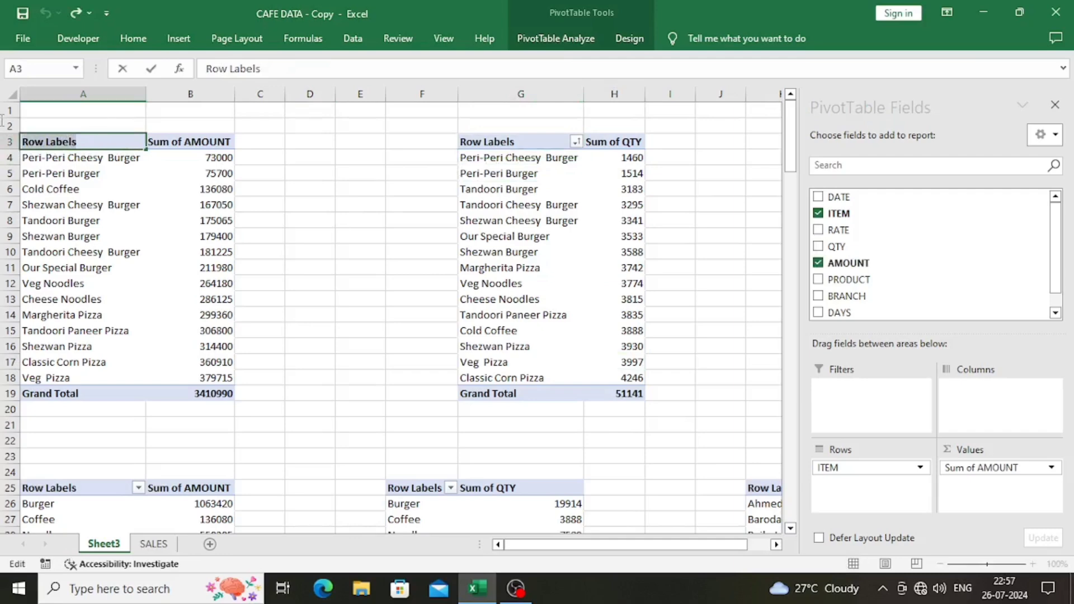
pyautogui.write('ITEMS')
pyautogui.press('Tab')
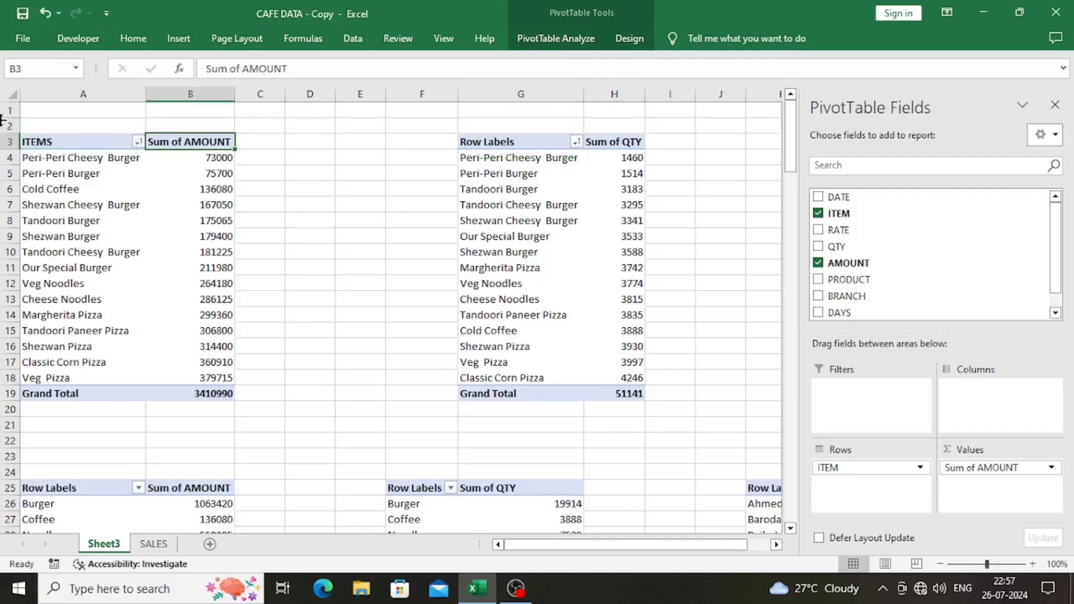
pyautogui.click(223, 155)
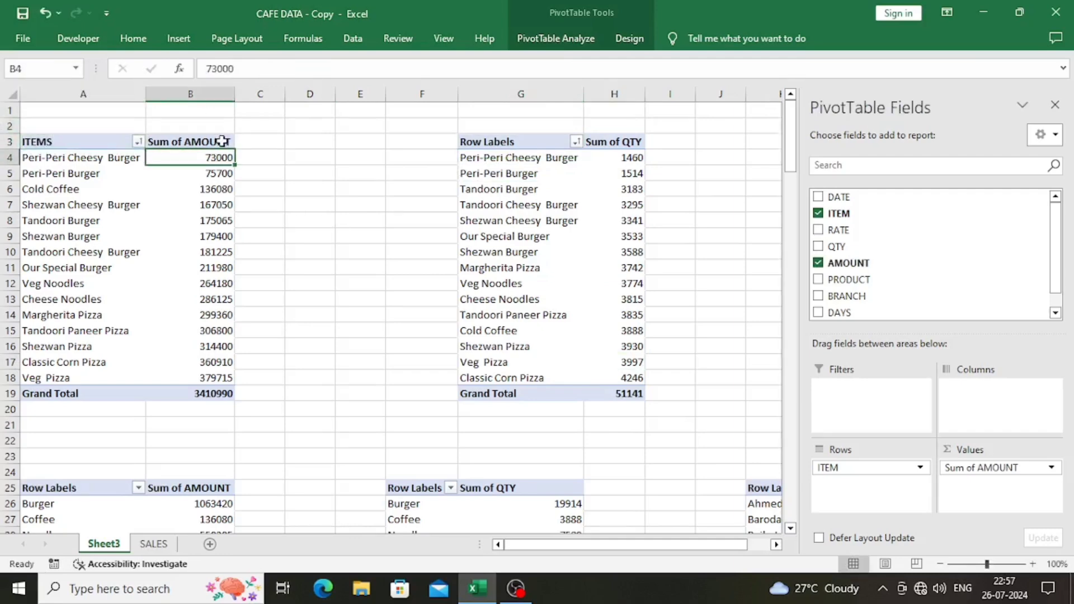
pyautogui.doubleClick(222, 141)
pyautogui.write('SA')
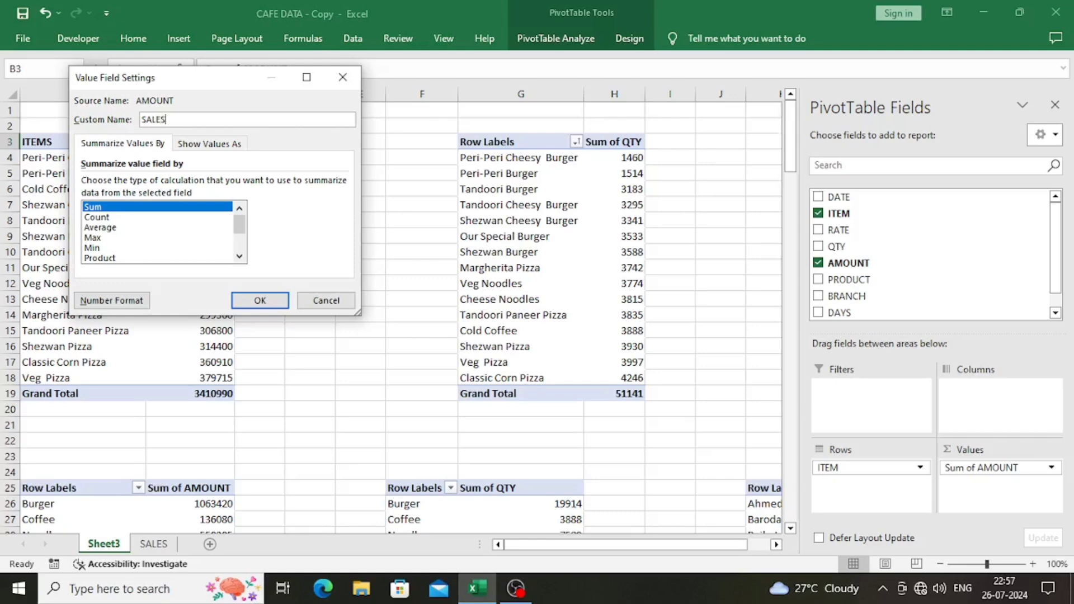
pyautogui.write('LES')
pyautogui.press('Return')
# - Rename the item-wise quantity pivot table's headers in G3 and H3 as ITEMS and SALES, and slightly widen column H
pyautogui.doubleClick(472, 141)
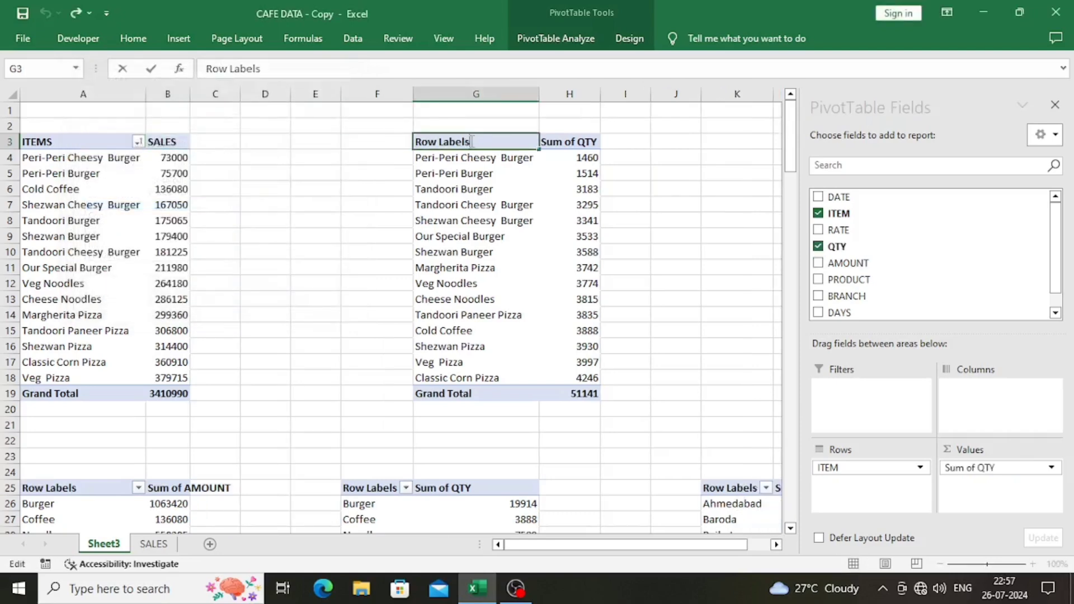
pyautogui.moveTo(471, 141); pyautogui.dragTo(396, 140)
pyautogui.write('ITEMS')
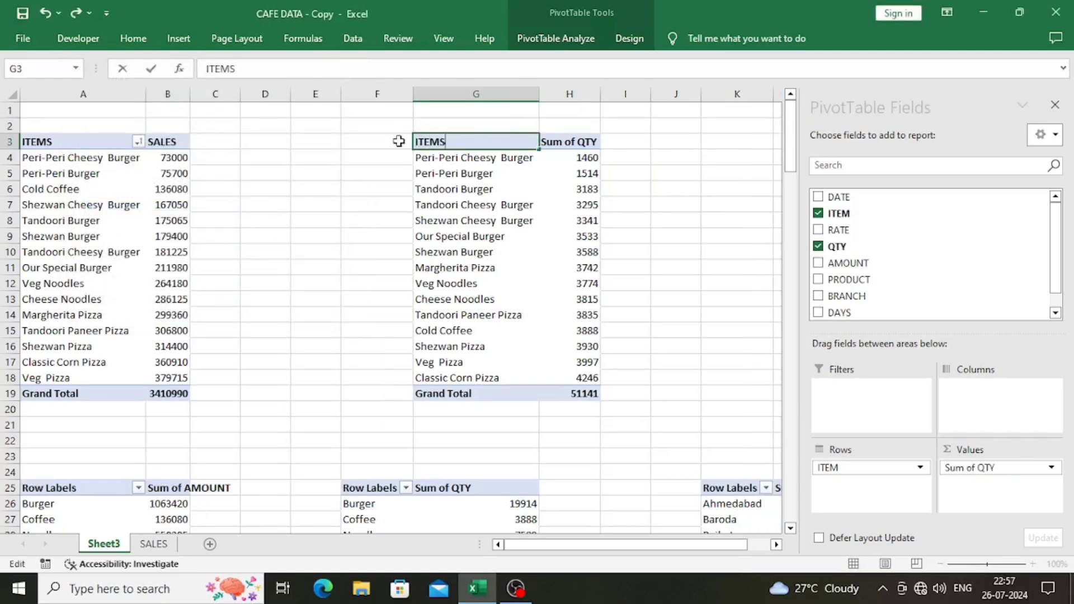
pyautogui.press('Tab')
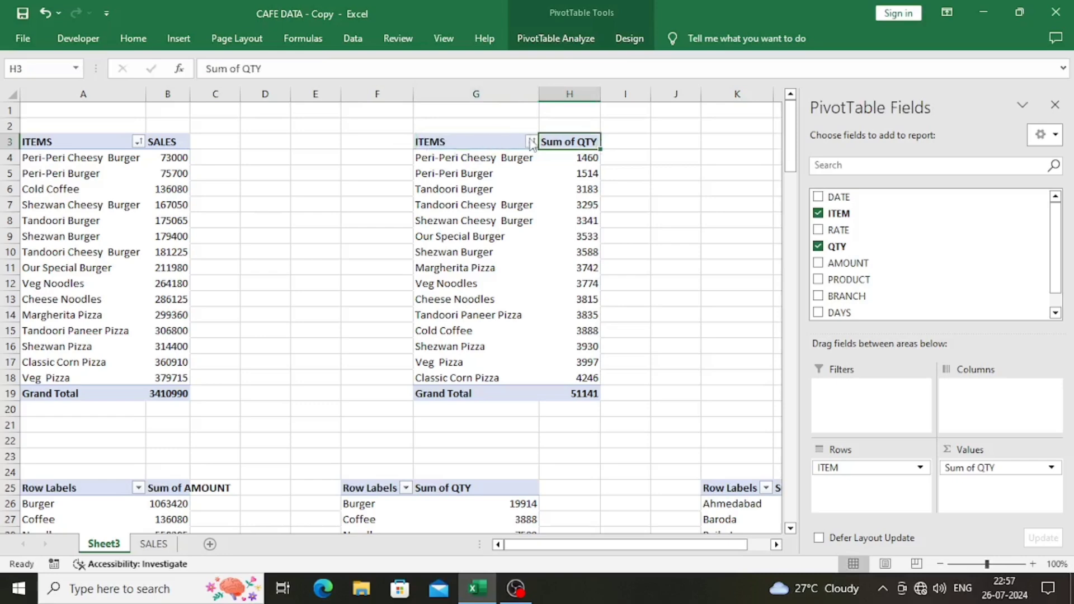
pyautogui.doubleClick(549, 142)
pyautogui.write('SA')
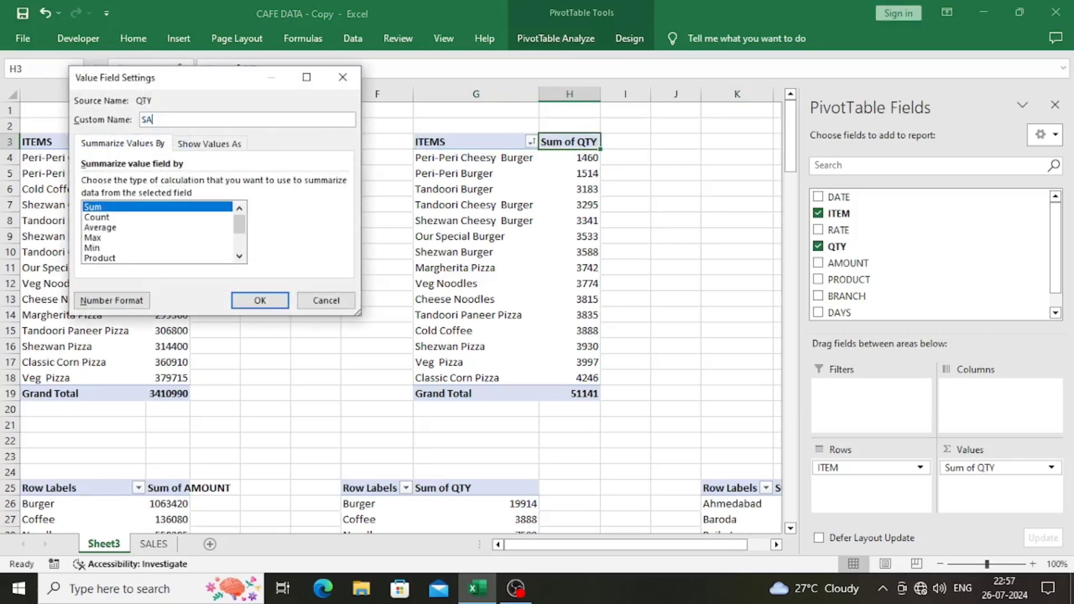
pyautogui.write('LES')
pyautogui.press('Return')
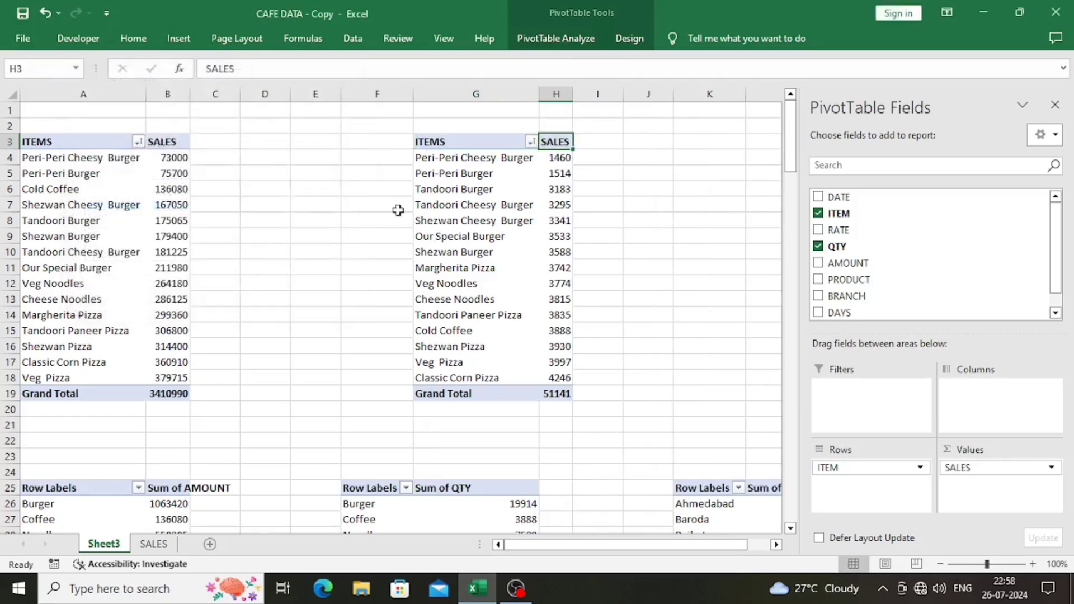
pyautogui.moveTo(573, 94); pyautogui.dragTo(580, 93)
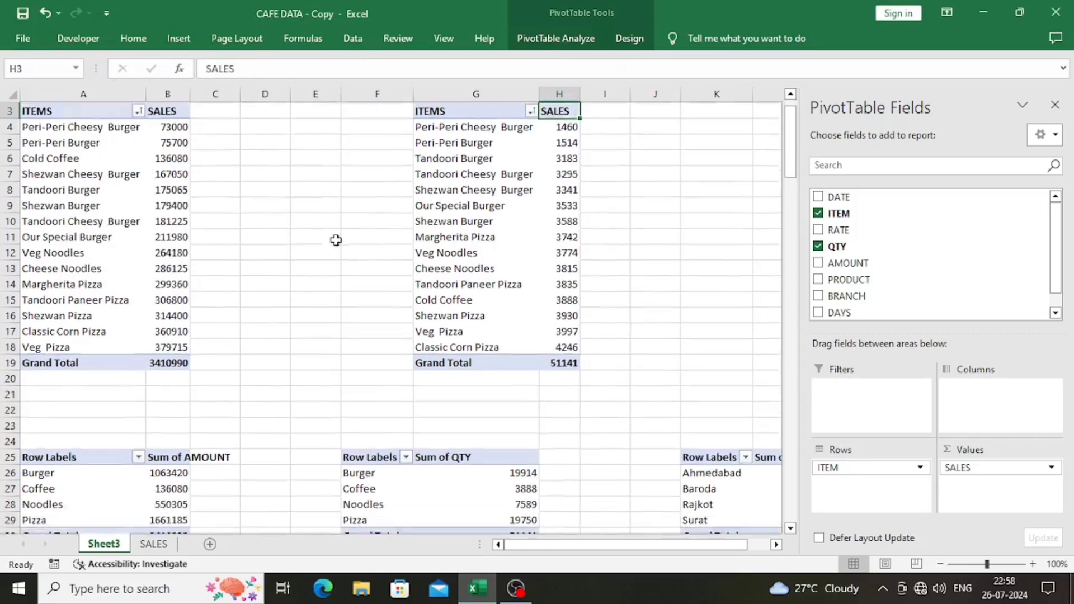
# - Autofit column B so the Sum of AMOUNT headers of the lower pivot tables fit
pyautogui.scroll(-2, 231, 311)
pyautogui.scroll(-2, 231, 311)
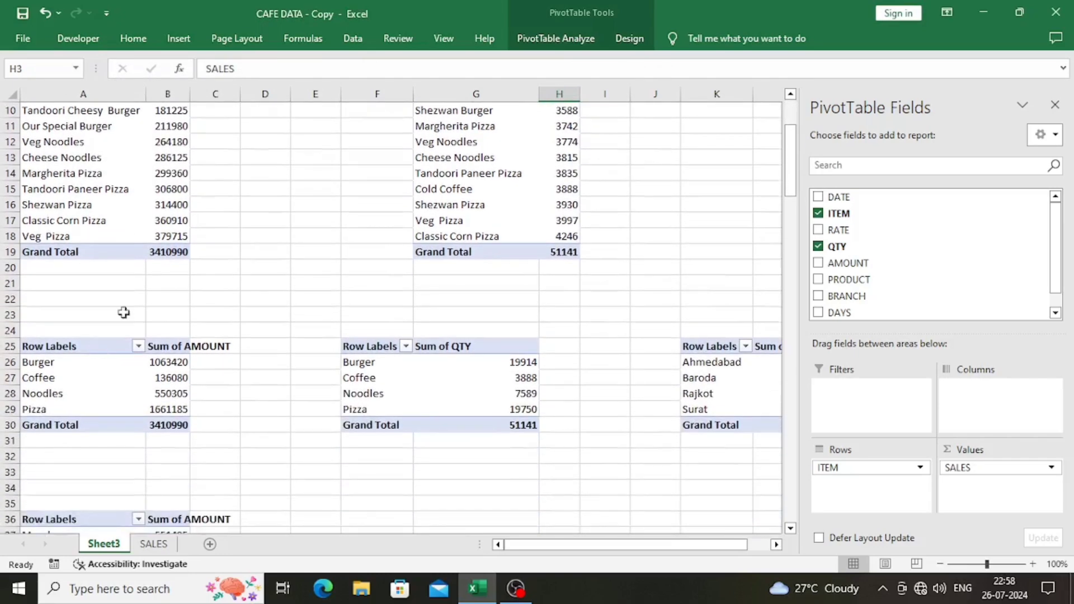
pyautogui.moveTo(188, 91); pyautogui.dragTo(188, 91)
pyautogui.doubleClick(188, 91)
# - Rename the headers of the product-wise amount pivot table in A25 and B25 as PRODUCT and SALES
pyautogui.doubleClick(80, 342)
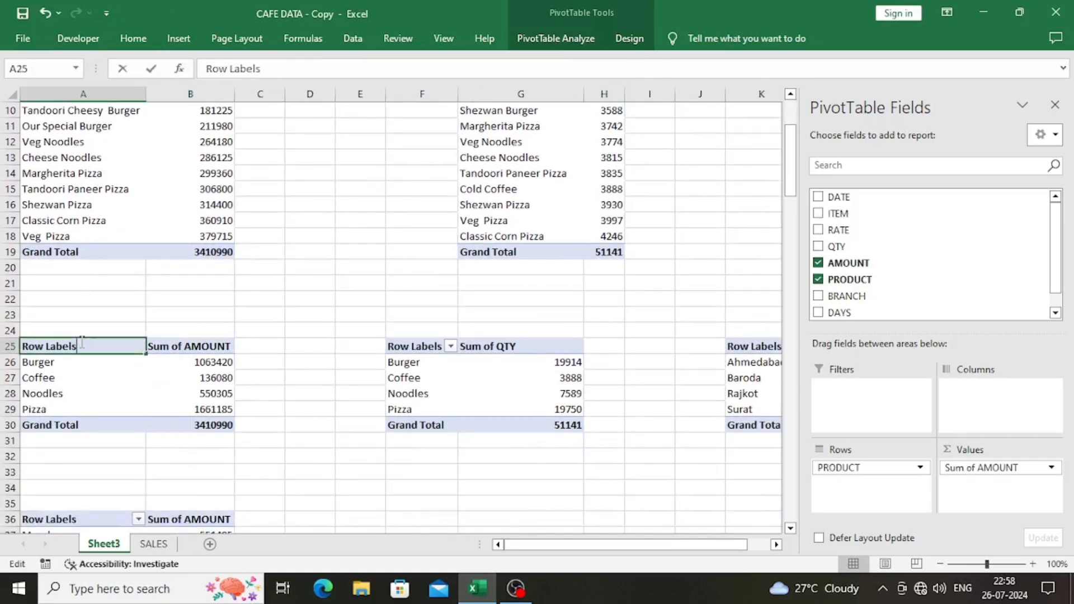
pyautogui.moveTo(82, 343); pyautogui.dragTo(3, 342)
pyautogui.write('PRO')
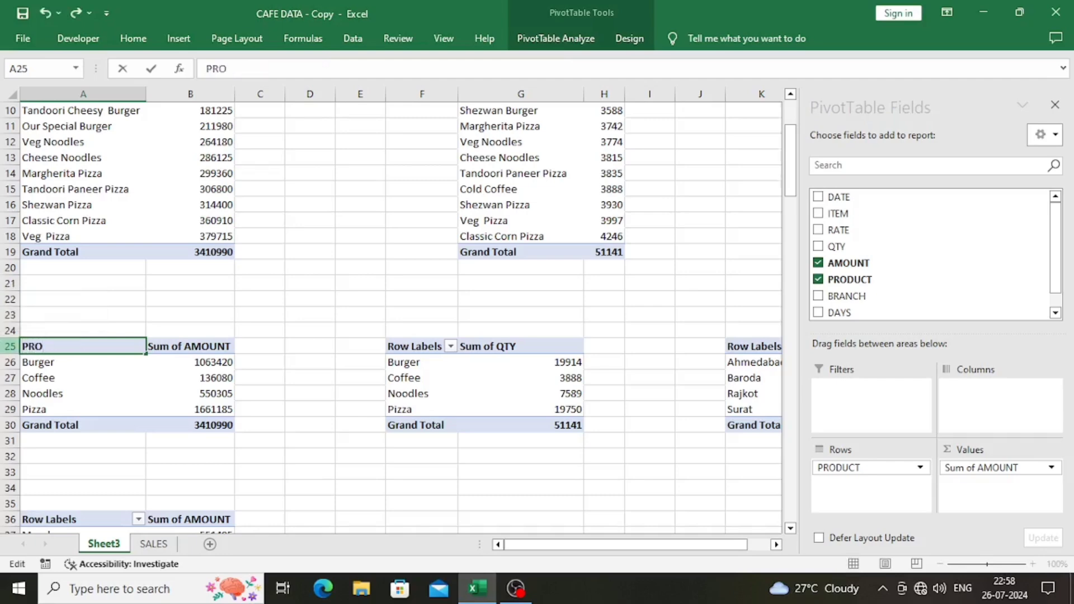
pyautogui.write('DUCT')
pyautogui.press('Tab')
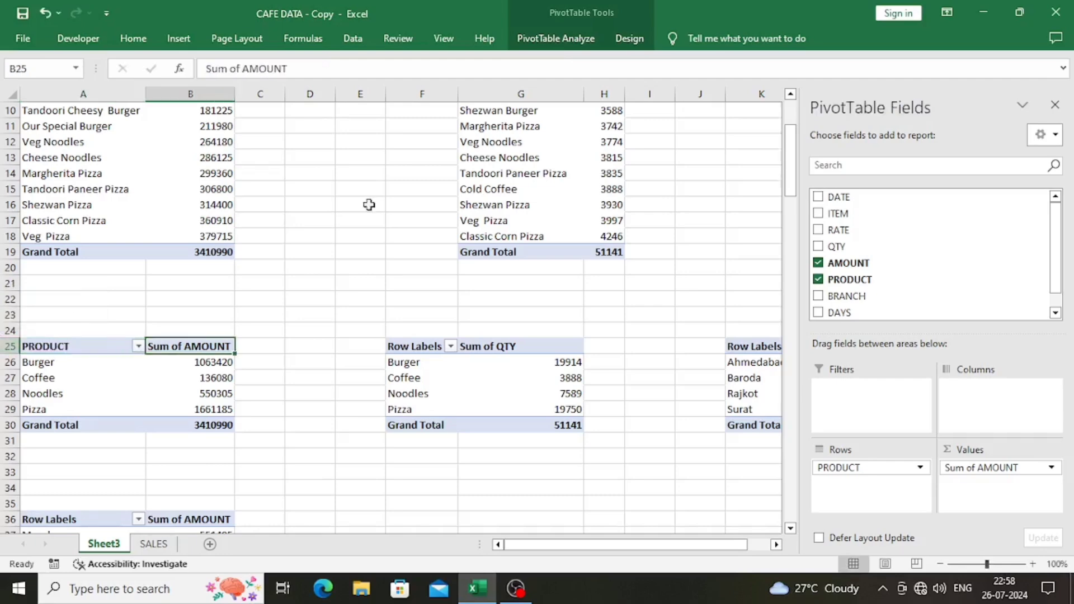
pyautogui.moveTo(288, 68); pyautogui.dragTo(201, 65)
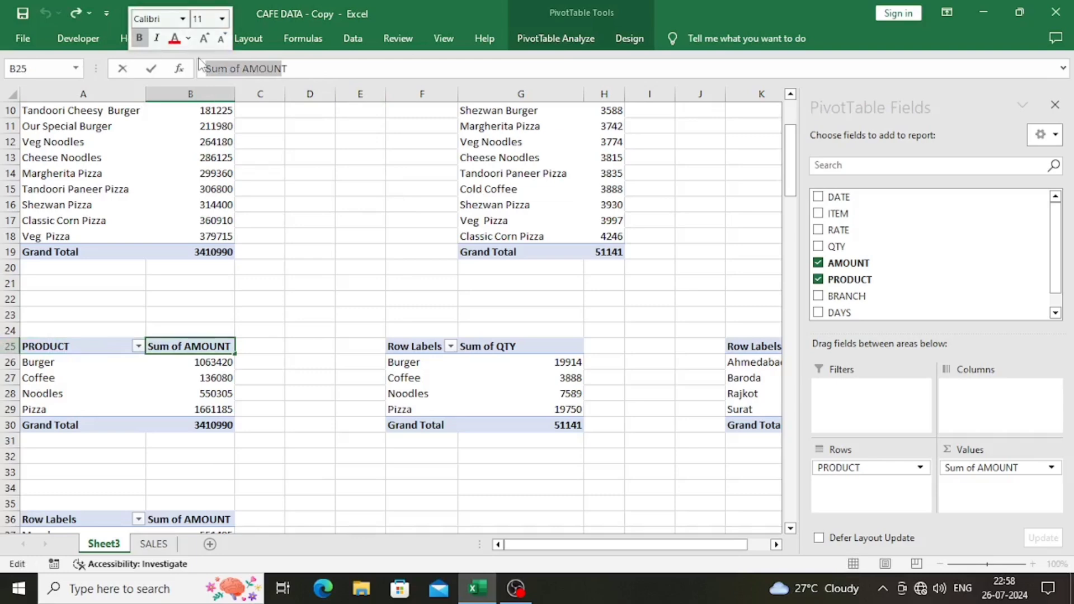
pyautogui.press('BackSpace')
pyautogui.write('SALES')
pyautogui.press('Return')
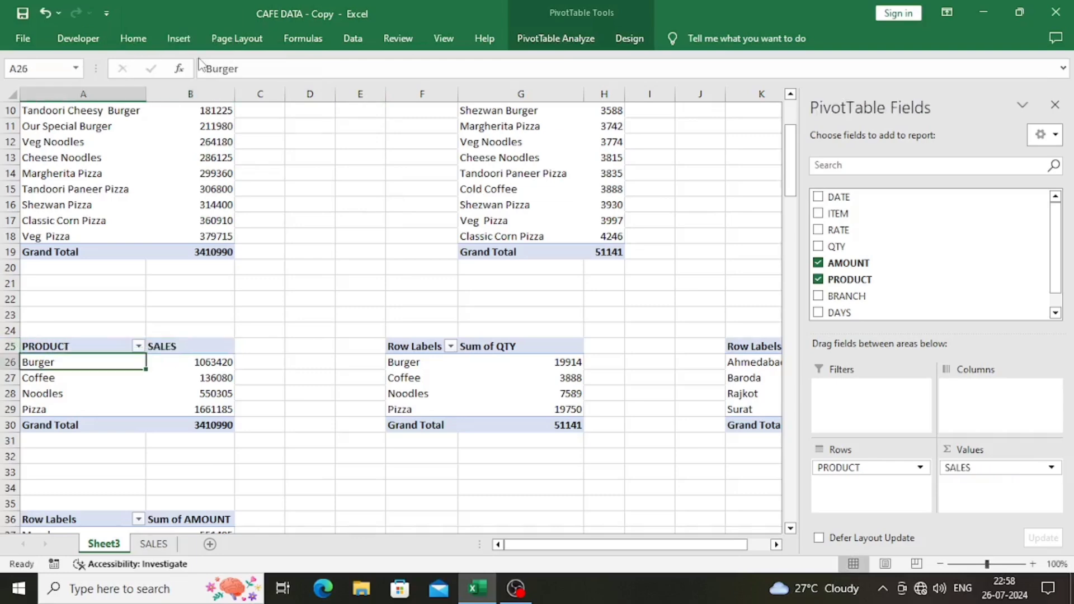
# - Center the SALES header in B25 of the product-wise amount pivot table
pyautogui.click(208, 346)
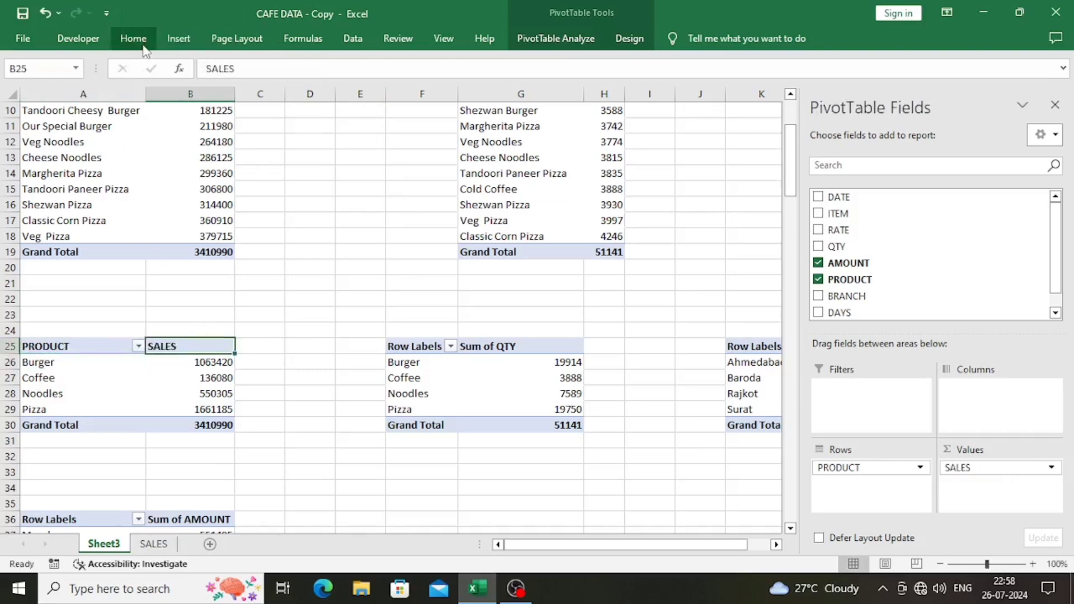
pyautogui.click(134, 38)
pyautogui.click(291, 93)
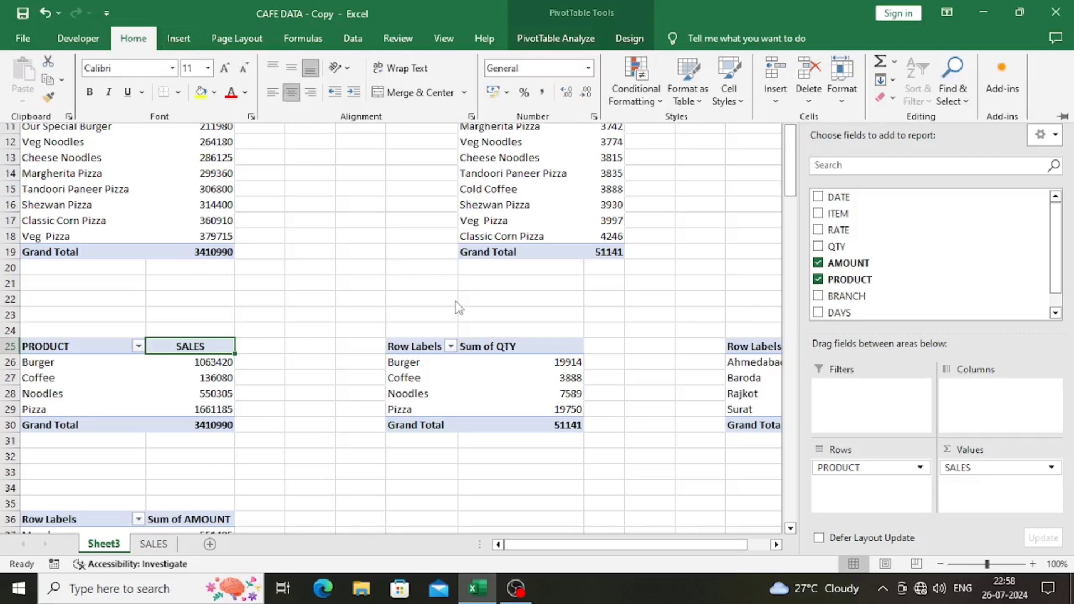
# - Rename the headers of the product-wise quantity pivot table in F25 and G25 as PRODUCT and QUANTITY
pyautogui.click(422, 342)
pyautogui.doubleClick(423, 346)
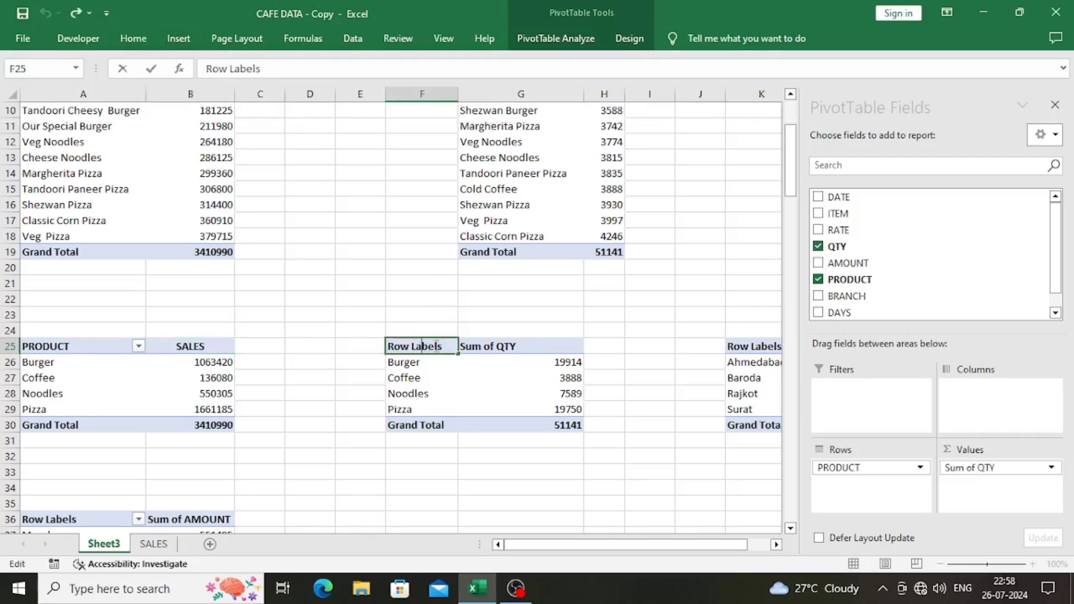
pyautogui.moveTo(442, 346); pyautogui.dragTo(338, 347)
pyautogui.press('BackSpace')
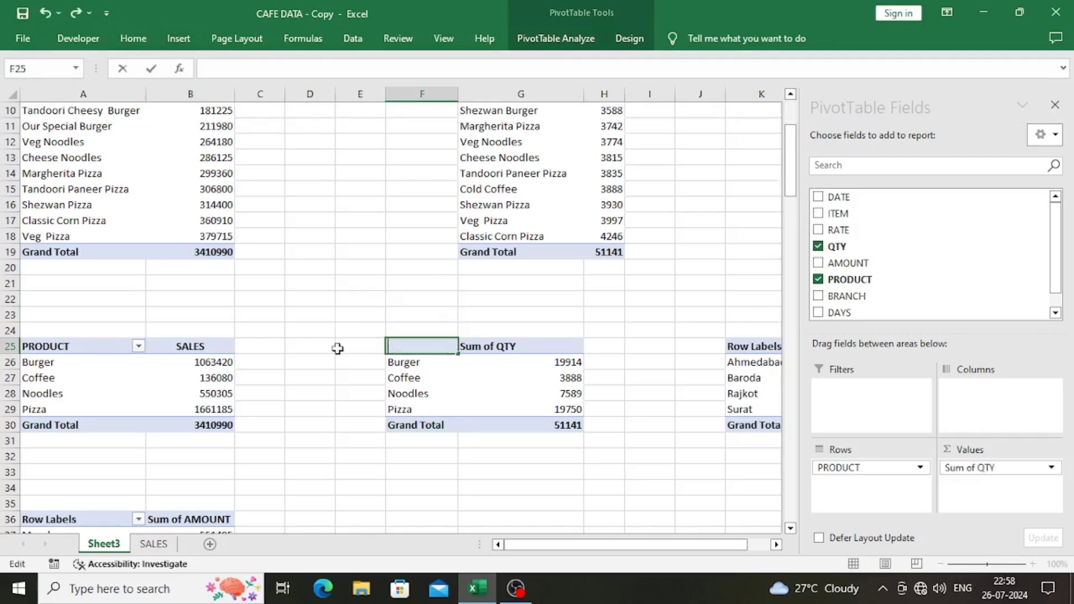
pyautogui.write('PRODUCT')
pyautogui.press('Tab')
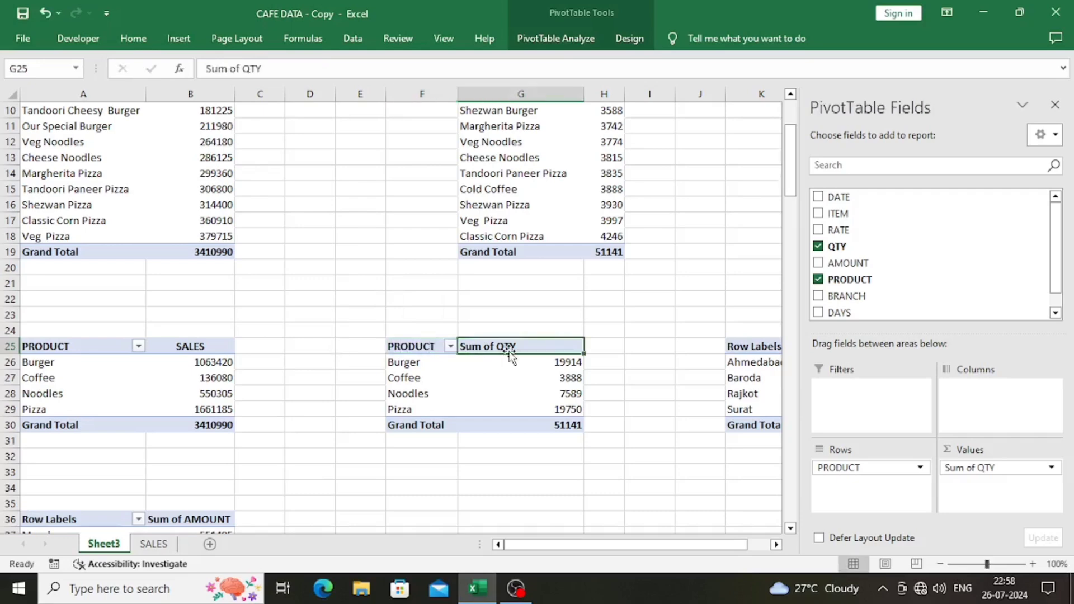
pyautogui.write('Q')
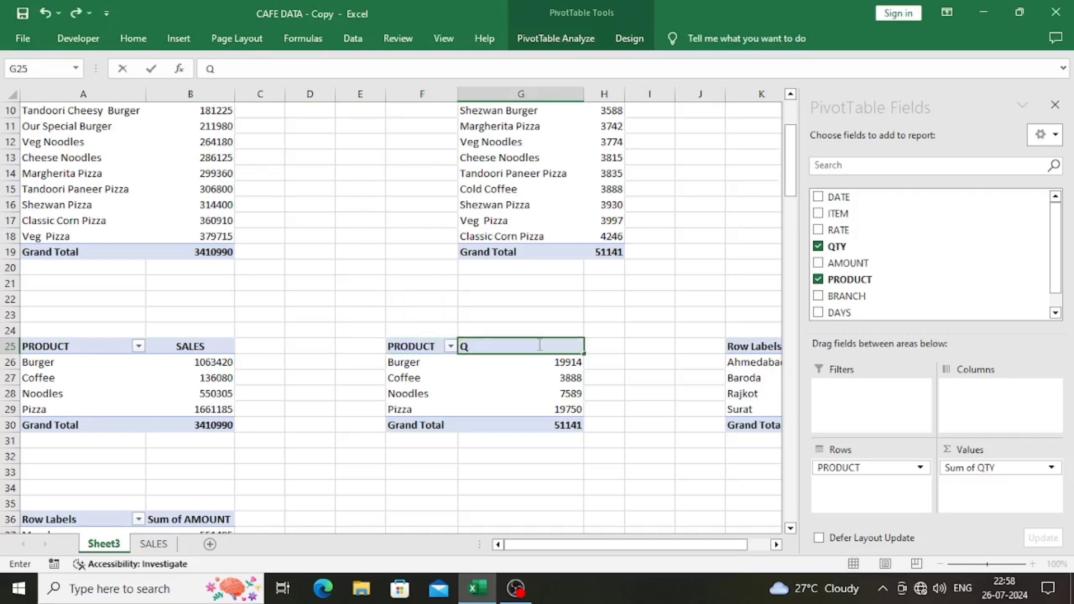
pyautogui.press('Return')
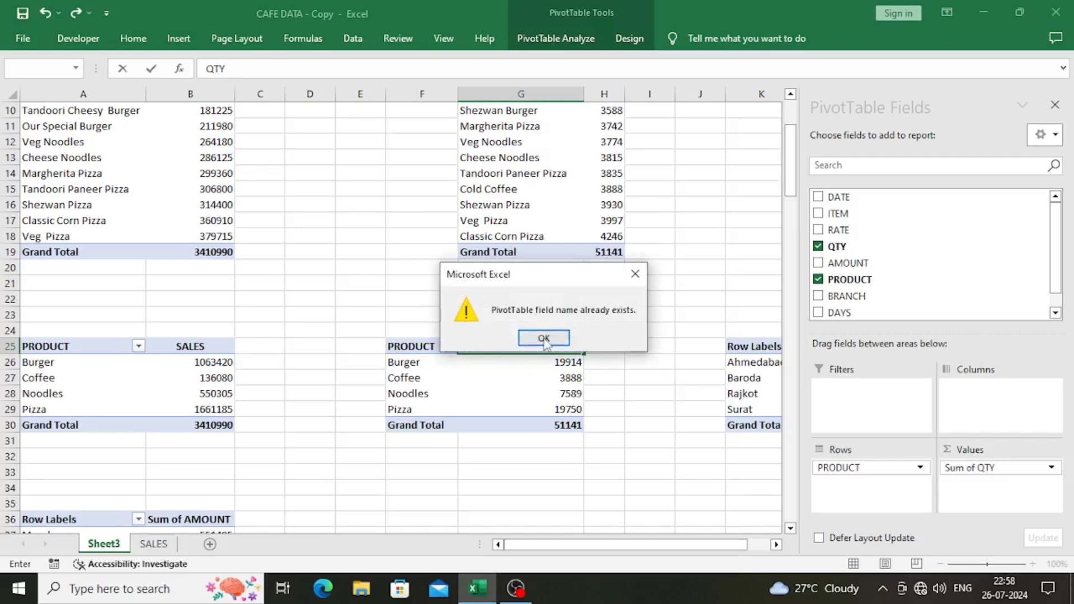
pyautogui.click(545, 339)
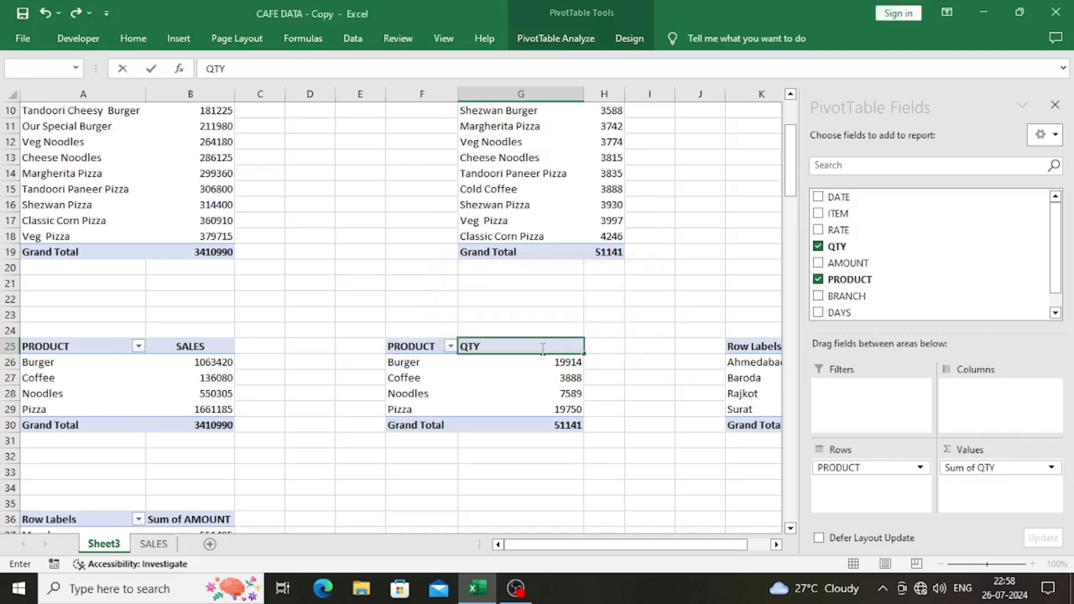
pyautogui.write('QUANTITY')
pyautogui.press('Return')
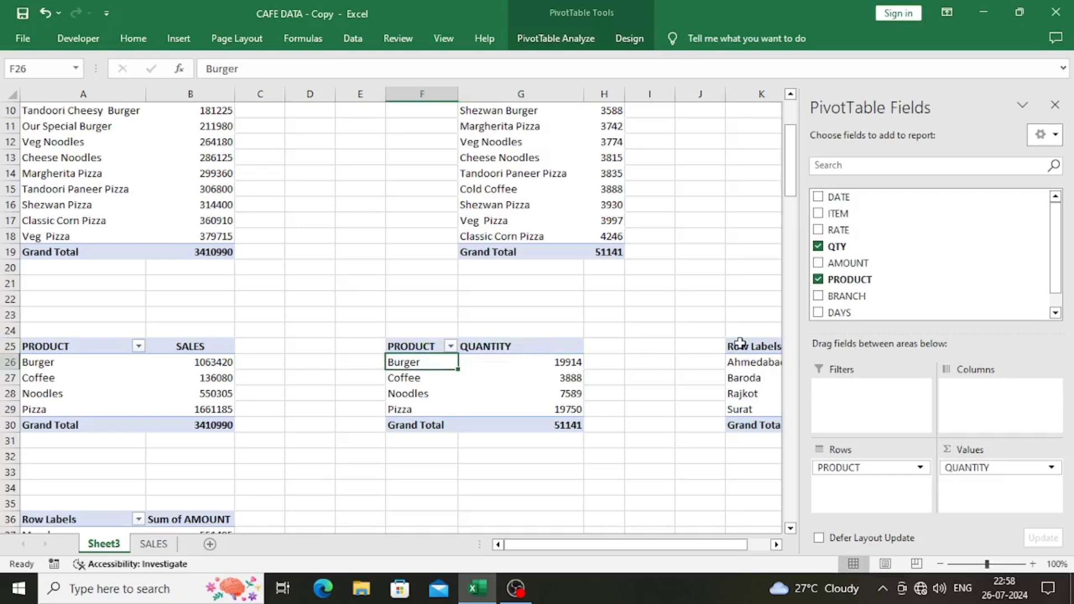
# - Rename the headers of the branch-wise amount pivot table in K25 and L25 as BRANCH and SALES
pyautogui.click(740, 343)
pyautogui.press('F2')
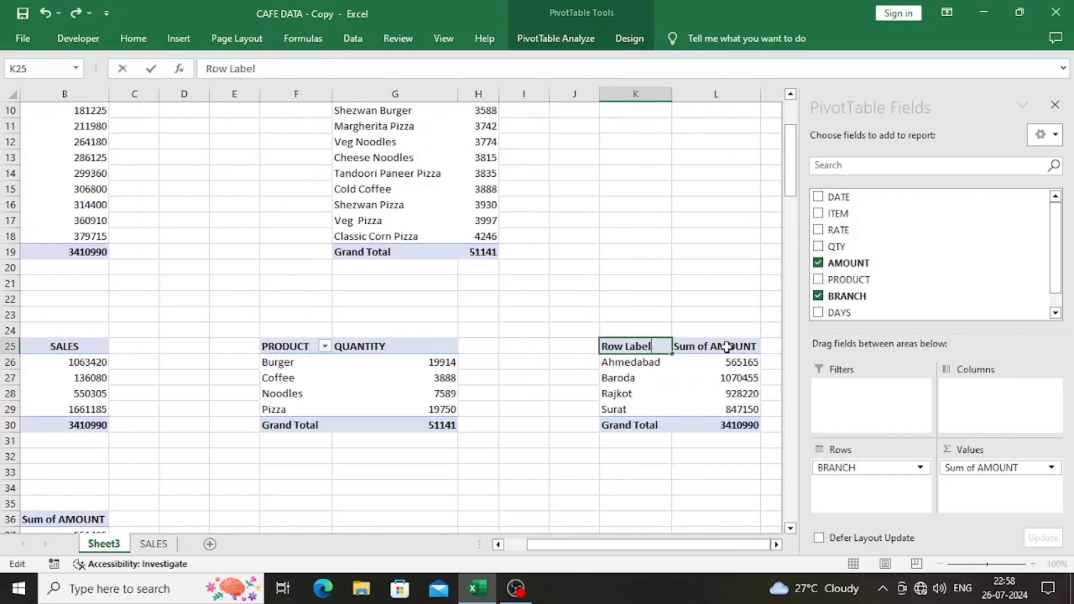
pyautogui.press('BackSpace')
pyautogui.press('BackSpace')
pyautogui.press('BackSpace')
pyautogui.press('BackSpace')
pyautogui.press('BackSpace')
pyautogui.press('BackSpace')
pyautogui.press('BackSpace')
pyautogui.write('BRANCH')
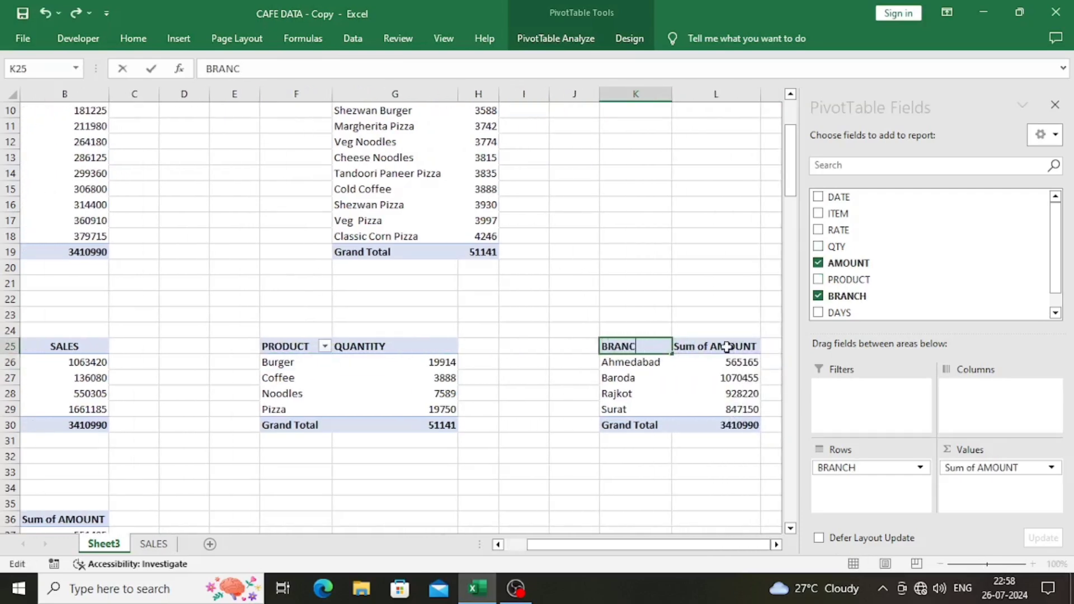
pyautogui.press('Tab')
pyautogui.doubleClick(727, 347)
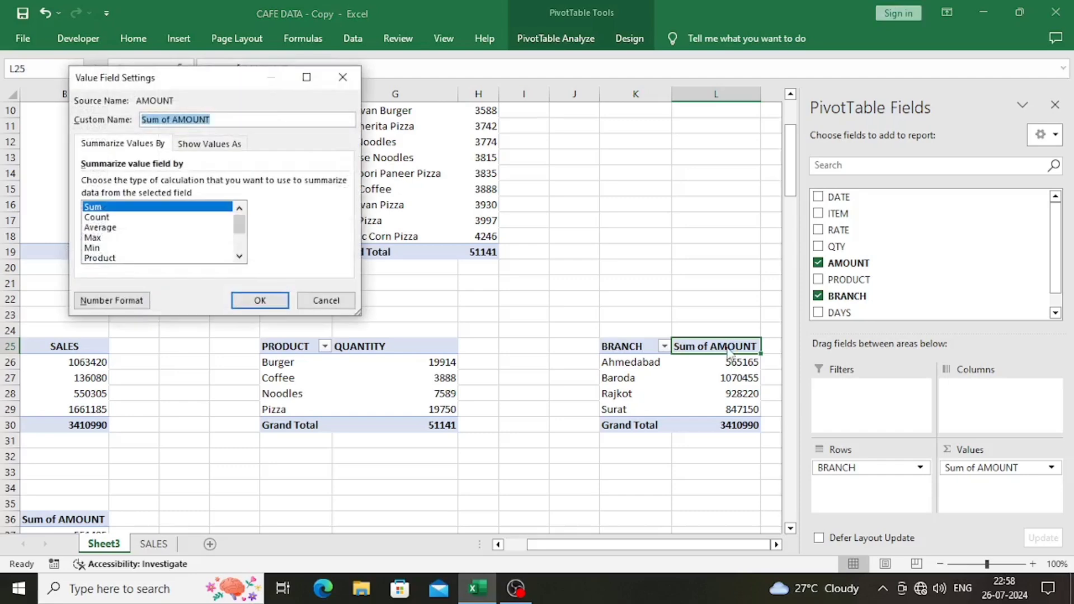
pyautogui.write('SALES')
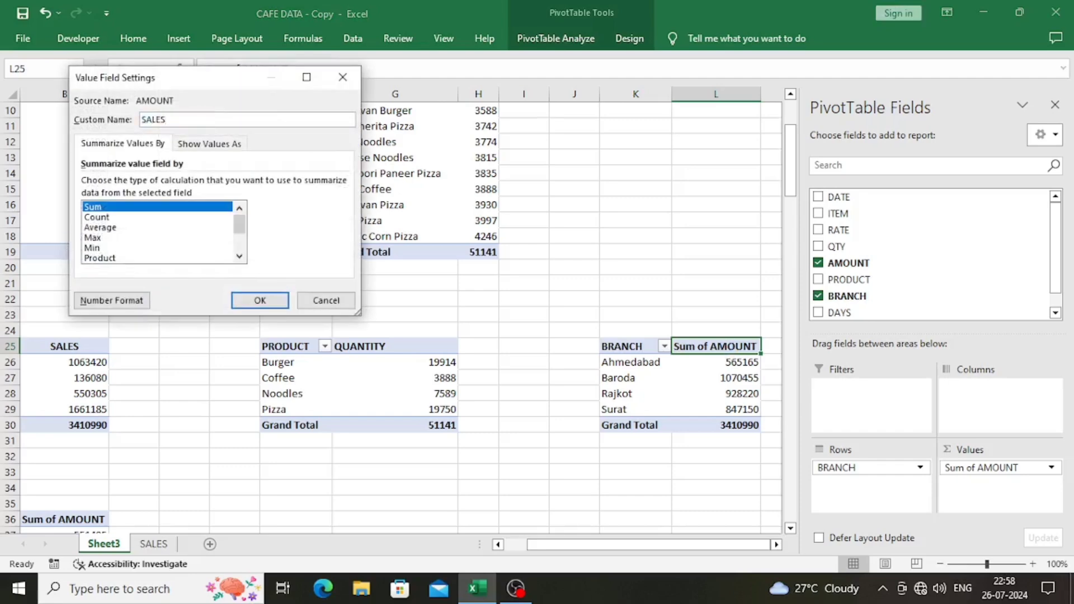
pyautogui.press('Return')
pyautogui.click(534, 428)
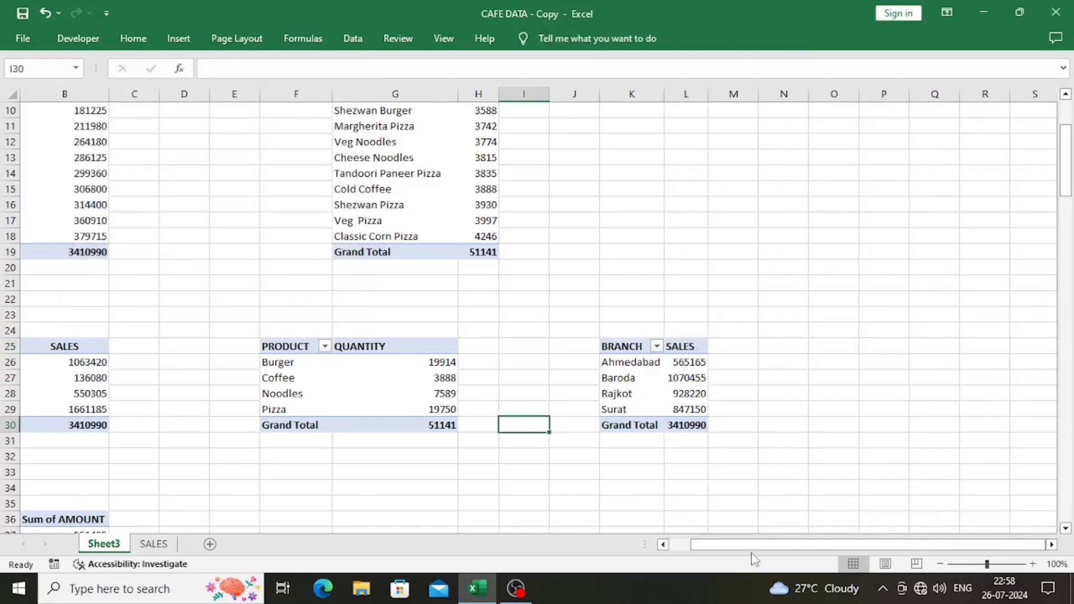
# - Rename the headers of the day-wise amount pivot table in A36 and B36 as DAYS and SALES
pyautogui.moveTo(752, 545); pyautogui.dragTo(730, 546)
pyautogui.scroll(-2, 96, 448)
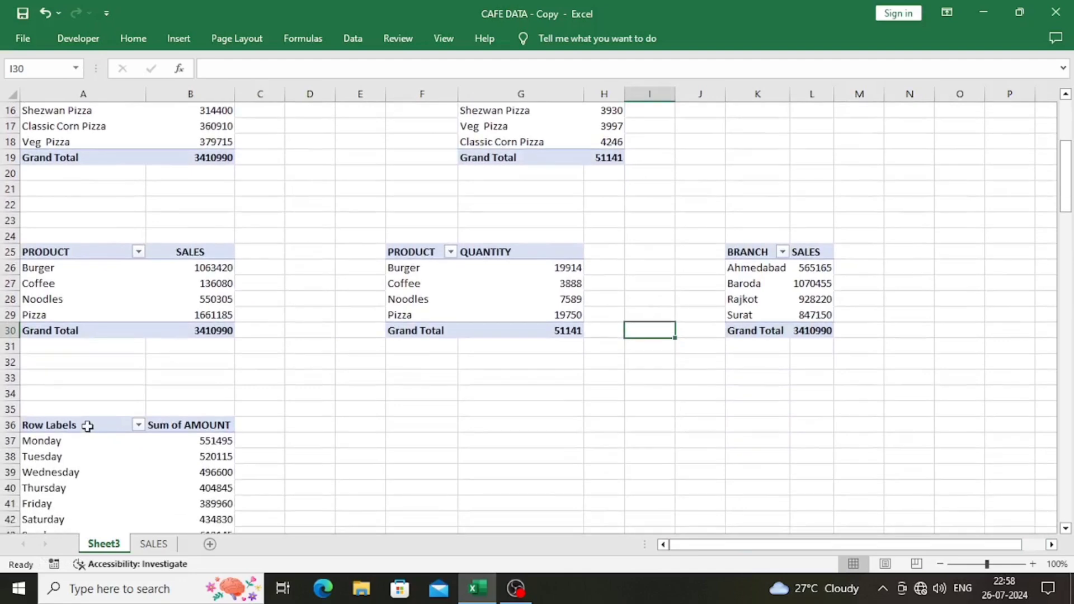
pyautogui.click(87, 426)
pyautogui.doubleClick(87, 426)
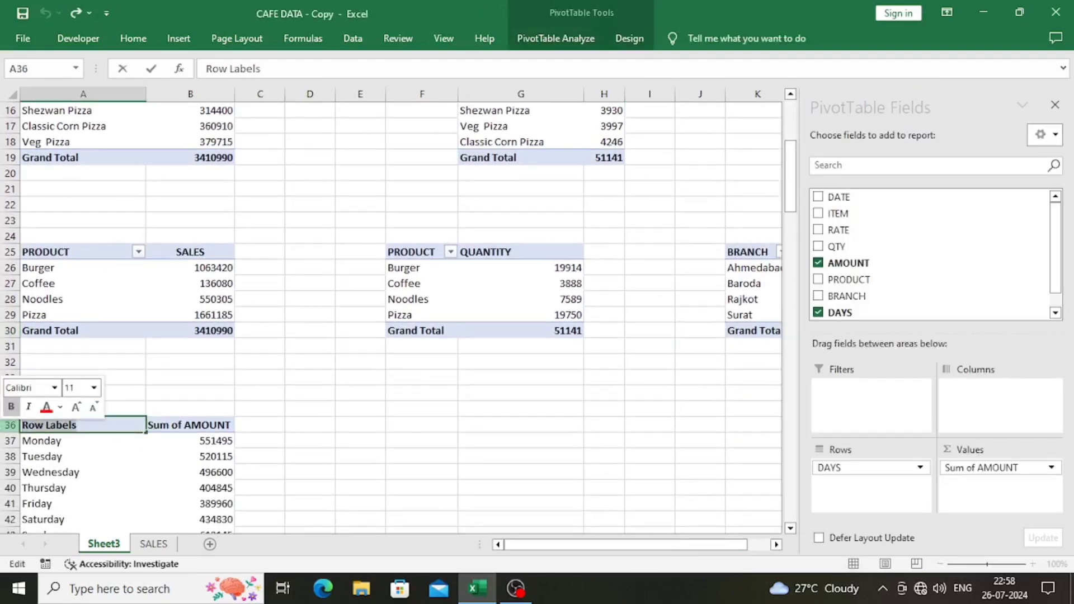
pyautogui.write('DAYS')
pyautogui.press('Tab')
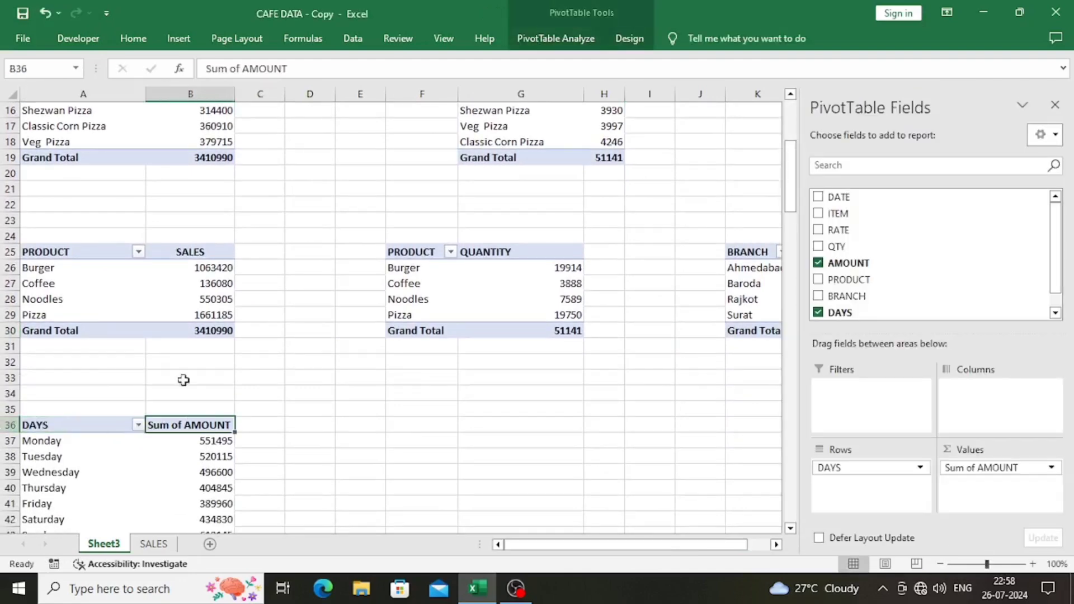
pyautogui.doubleClick(213, 427)
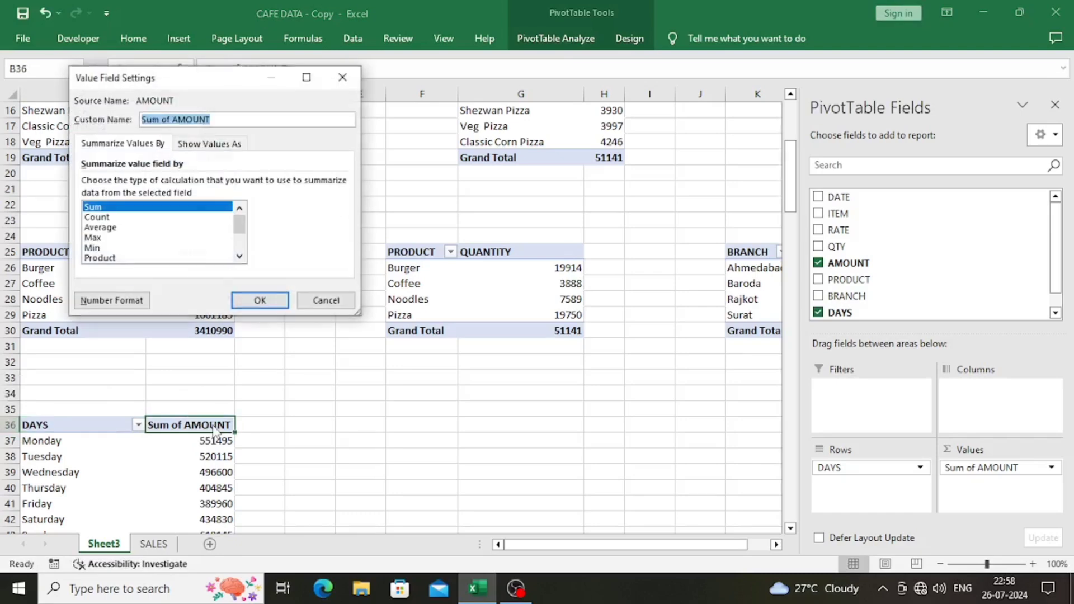
pyautogui.write('SALES')
pyautogui.press('Return')
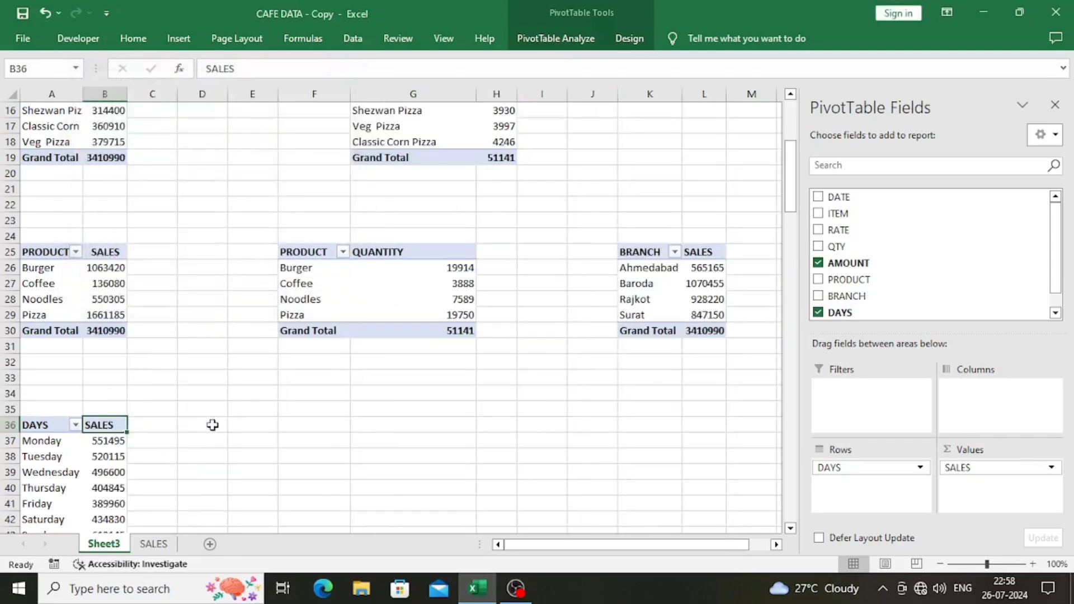
# - Slightly widen column B and autofit column A so the full item names fit
pyautogui.moveTo(127, 86); pyautogui.dragTo(141, 88)
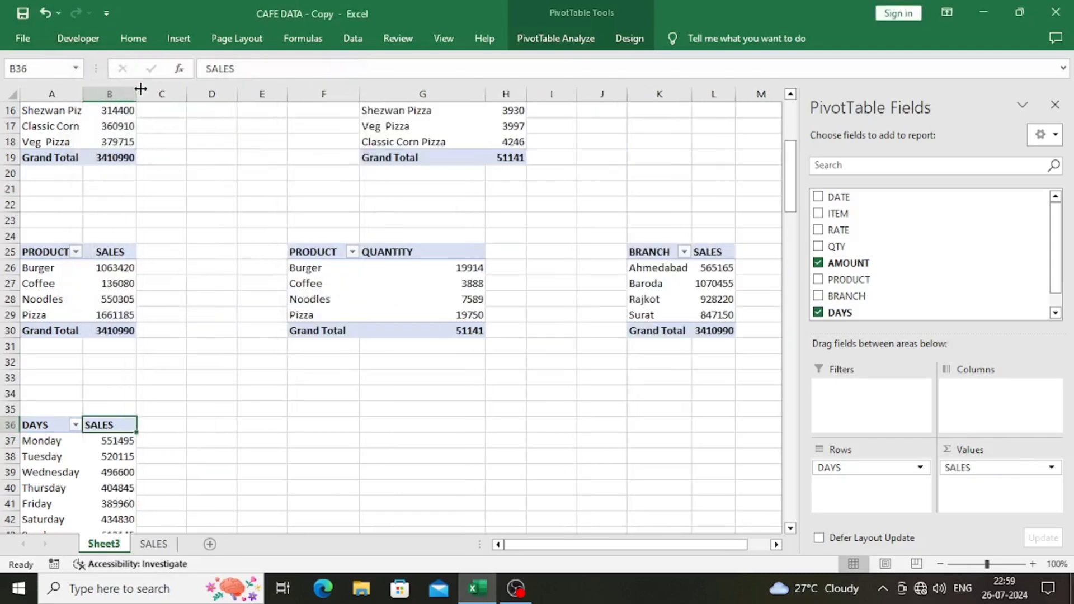
pyautogui.click(203, 268)
pyautogui.scroll(5, 203, 263)
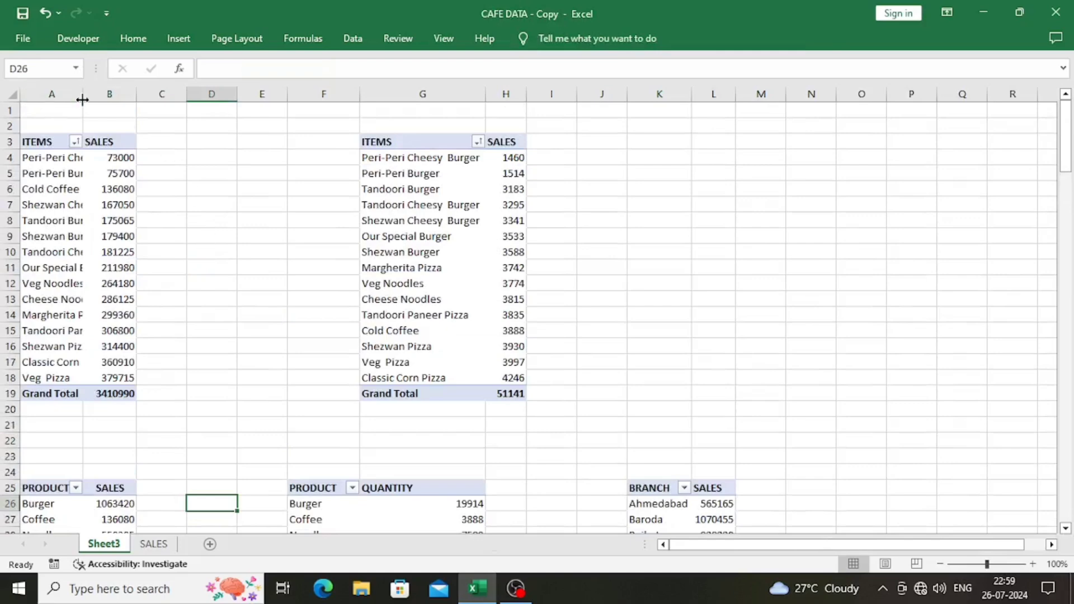
pyautogui.doubleClick(82, 98)
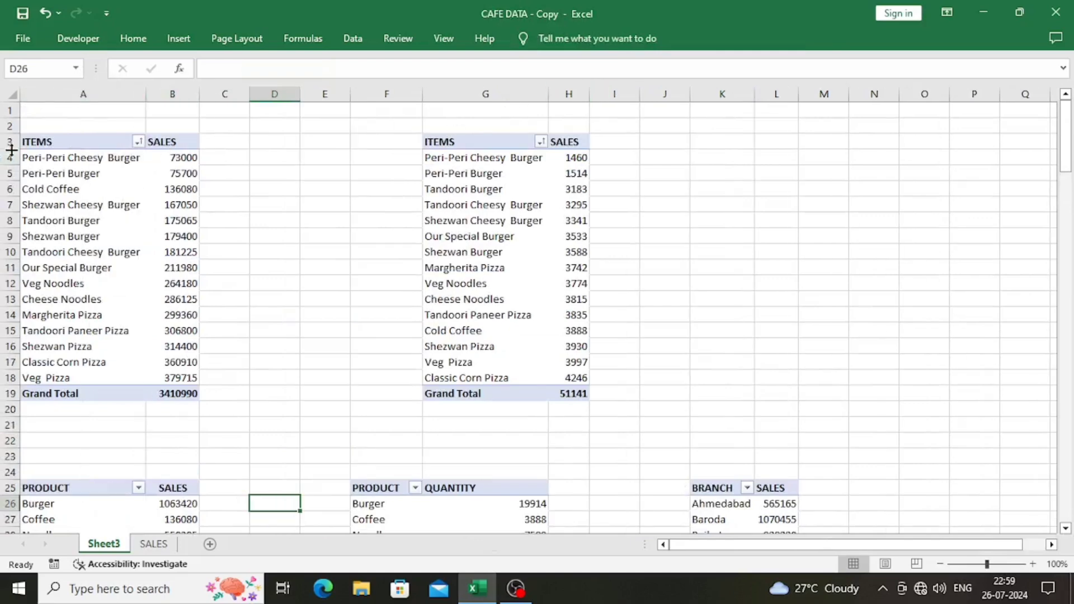
pyautogui.click(91, 148)
pyautogui.click(222, 169)
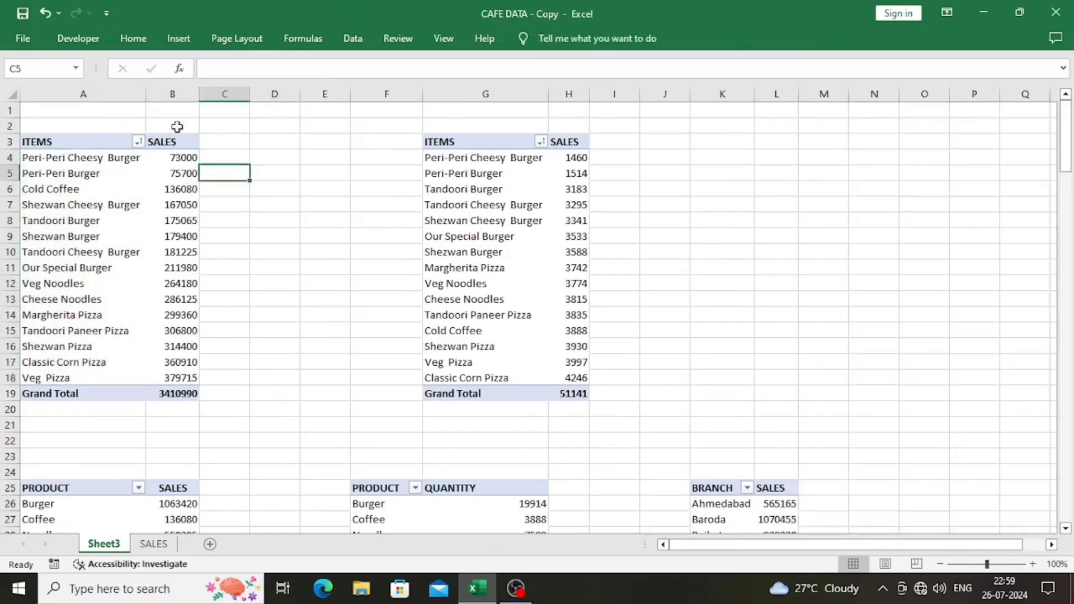
# - Insert a 2-D clustered bar chart from the item-wise sales table A3:B18, placed over that table and stretched down to row 20
pyautogui.moveTo(85, 142); pyautogui.dragTo(164, 384)
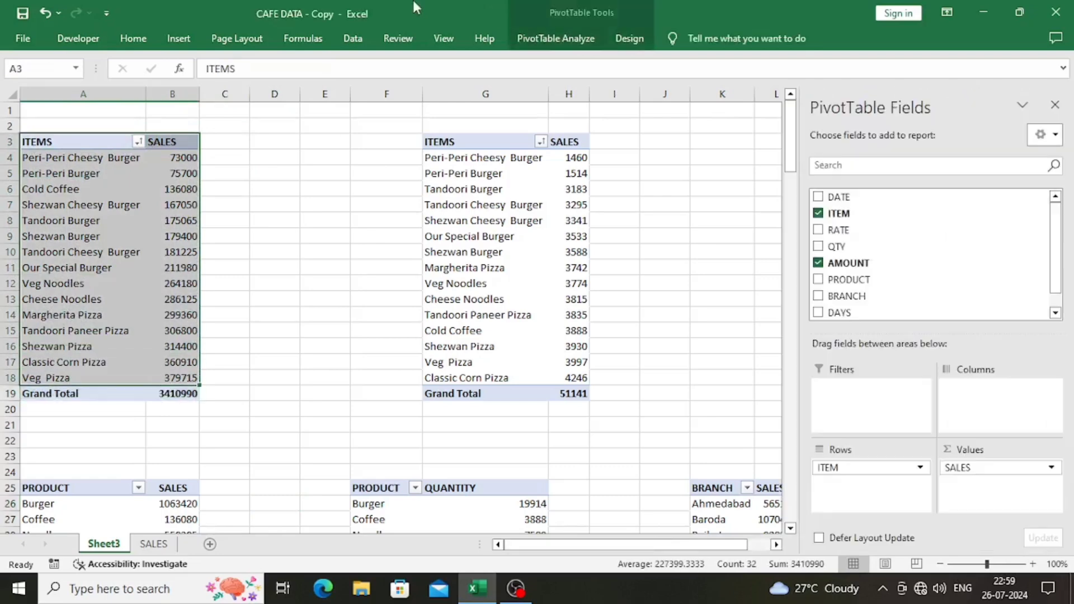
pyautogui.click(179, 37)
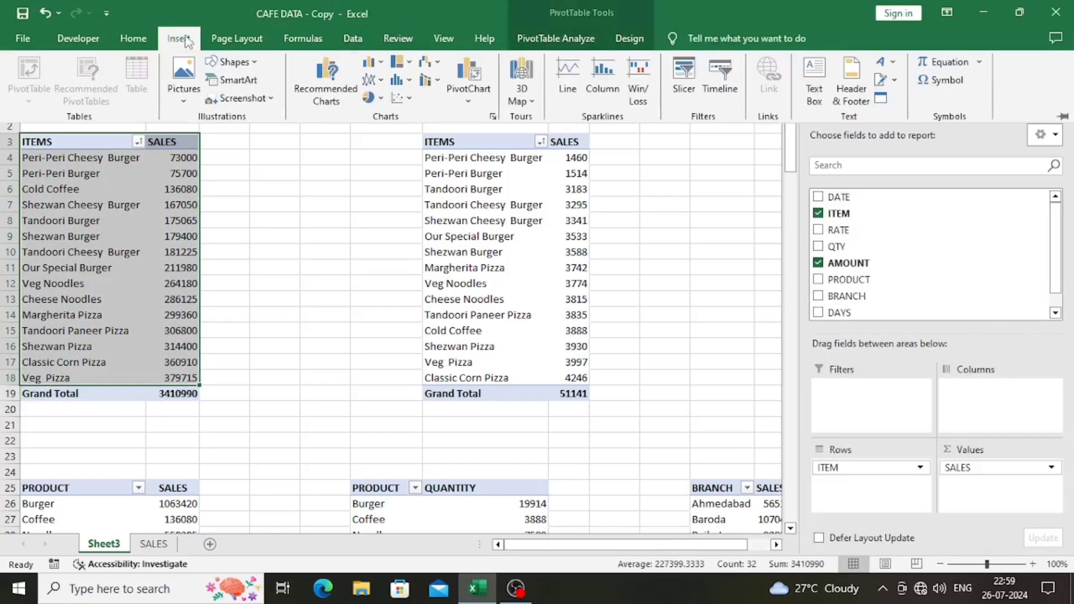
pyautogui.click(374, 62)
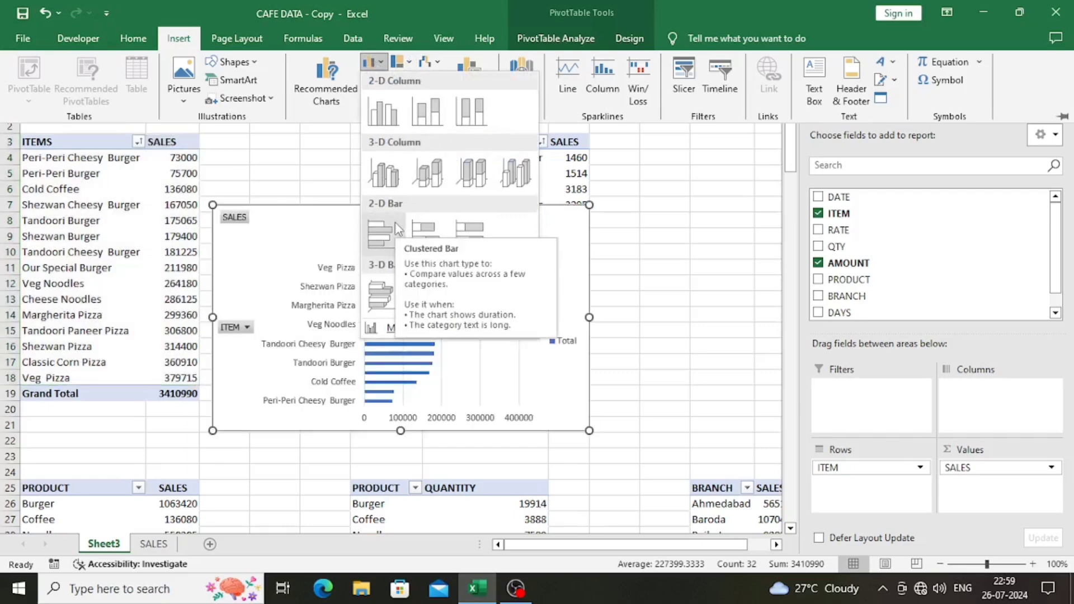
pyautogui.click(396, 228)
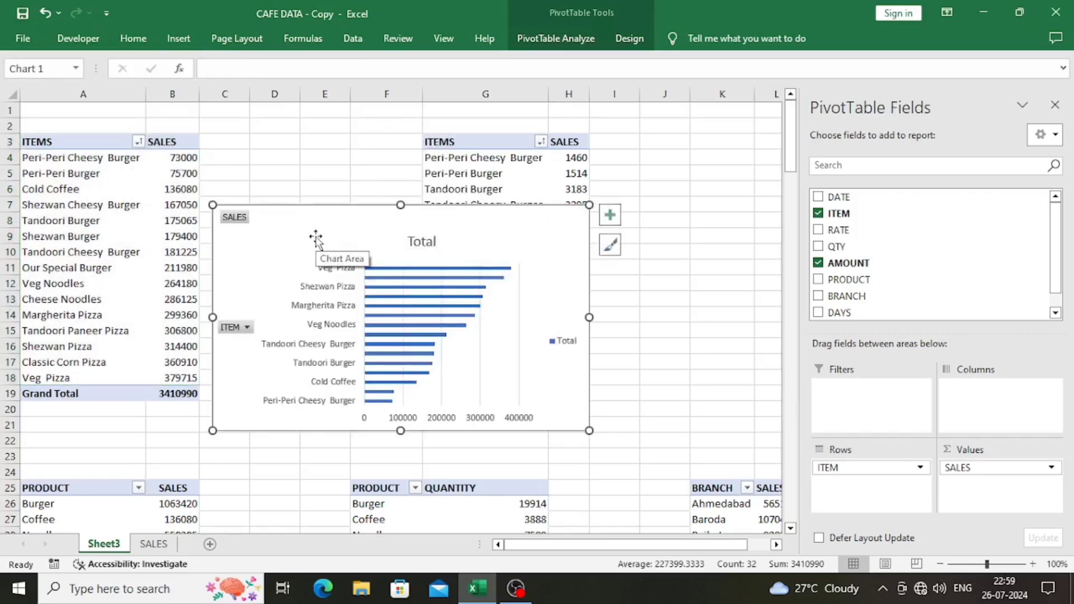
pyautogui.moveTo(286, 242); pyautogui.dragTo(96, 165)
pyautogui.moveTo(208, 353); pyautogui.dragTo(208, 420)
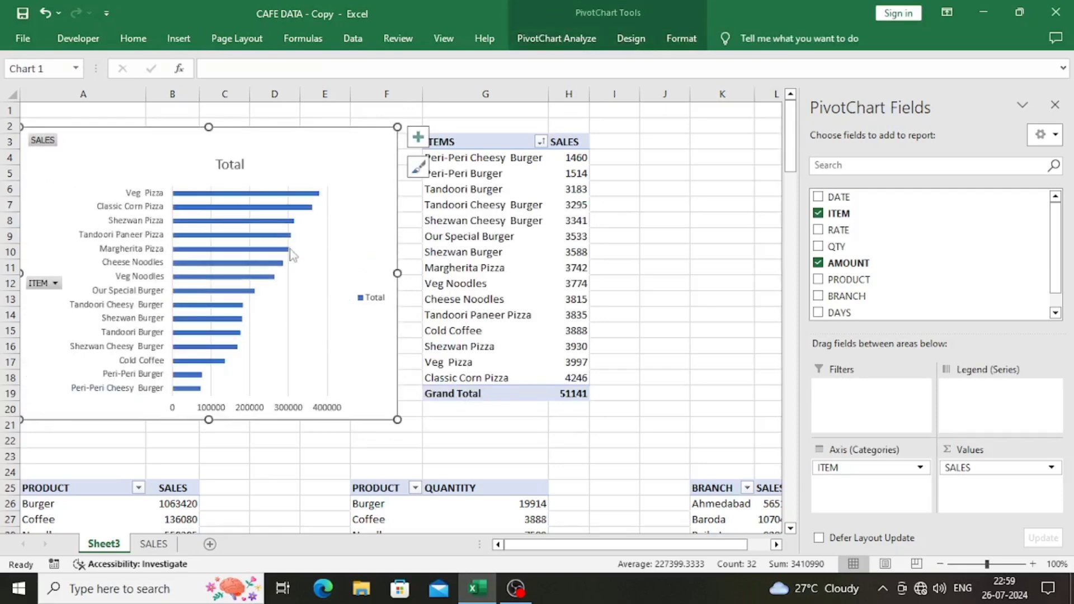
# - Apply chart Style 3 to the item-wise sales bar chart
pyautogui.click(417, 166)
pyautogui.scroll(-1, 531, 367)
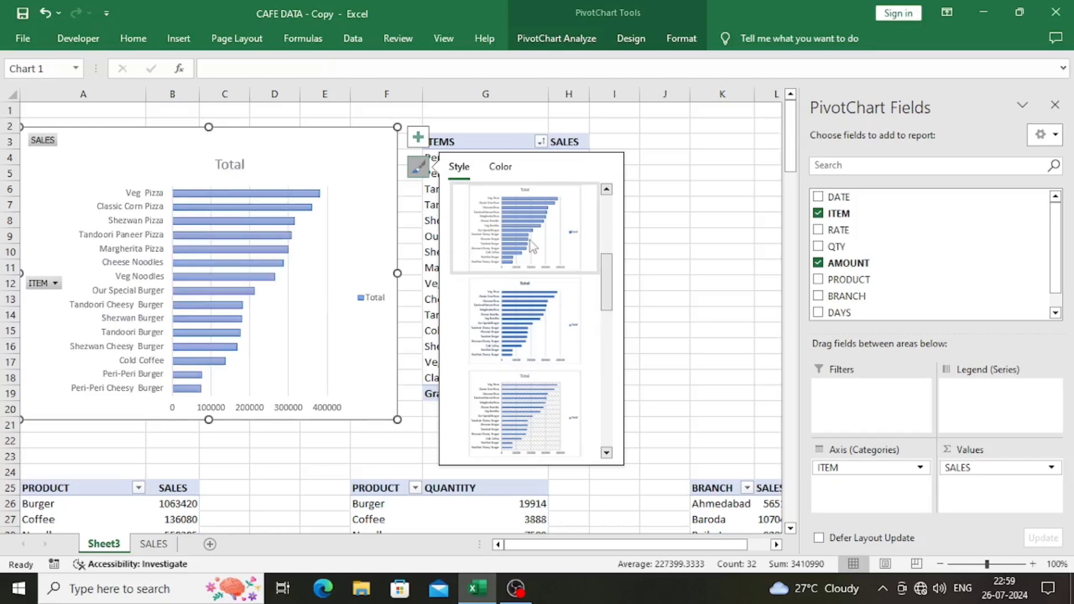
pyautogui.scroll(1, 535, 369)
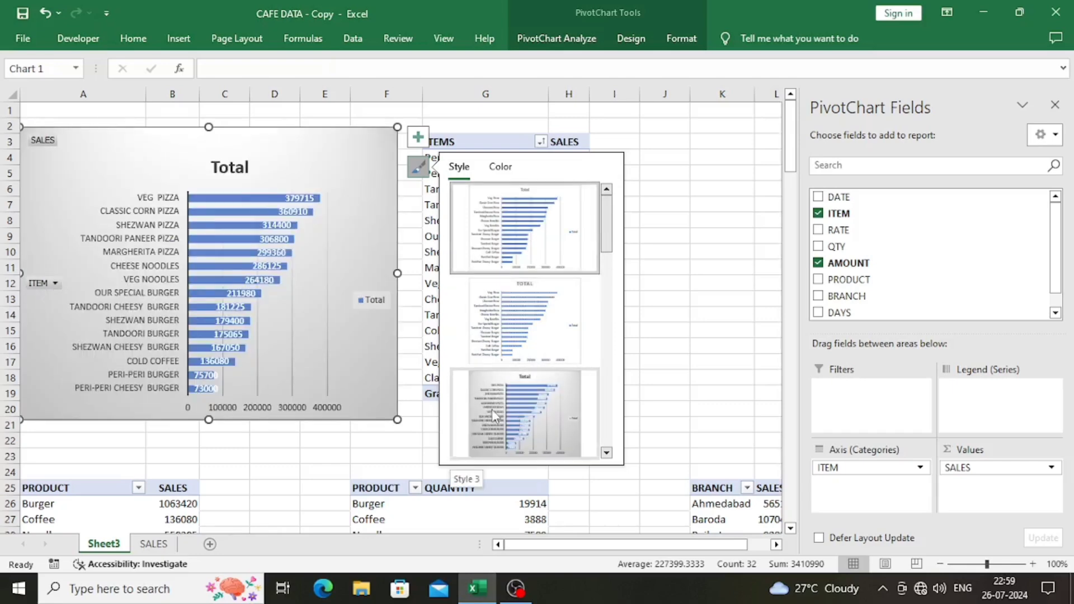
pyautogui.click(491, 409)
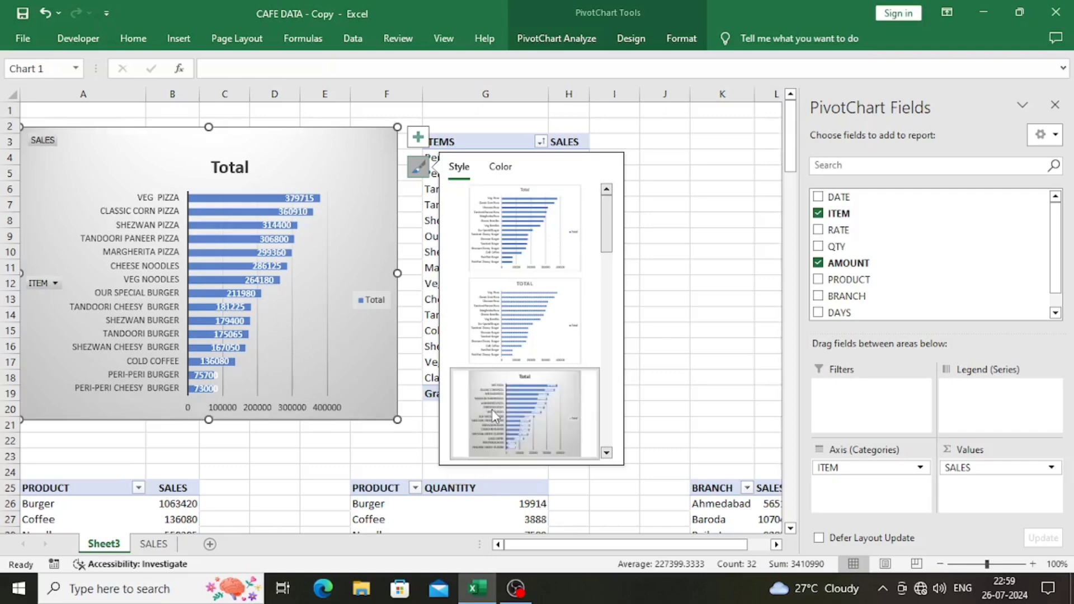
pyautogui.click(54, 284)
pyautogui.click(46, 311)
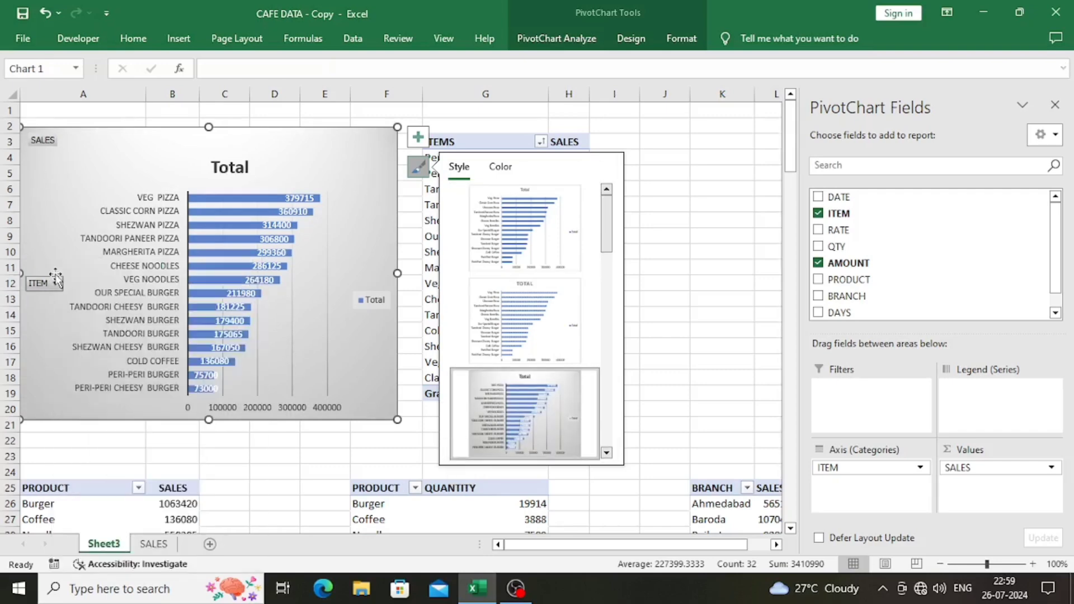
pyautogui.click(57, 284)
pyautogui.click(48, 170)
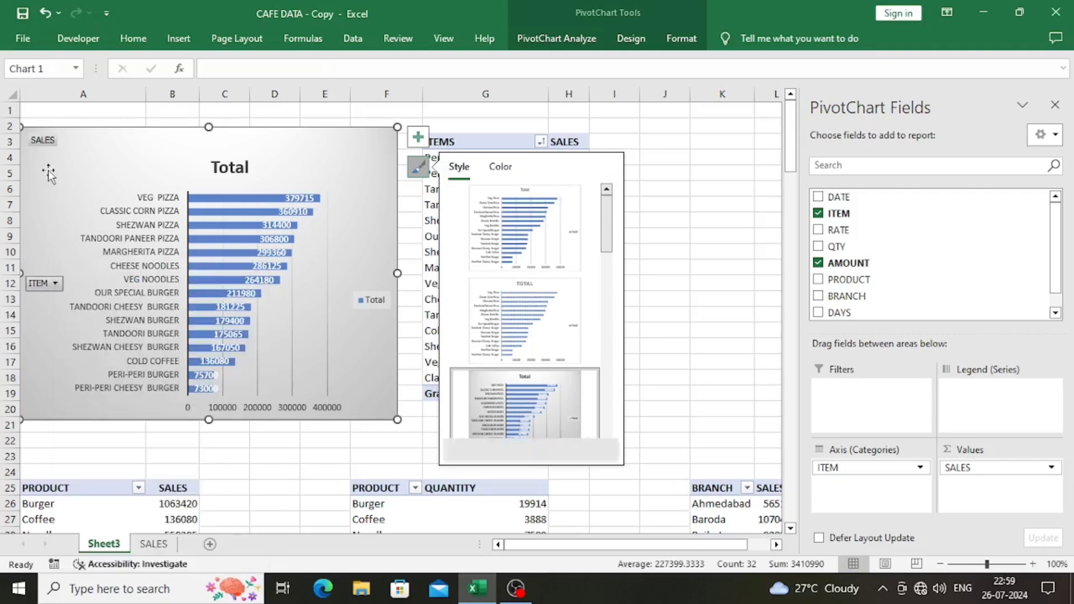
# - Hide all field buttons on the item-wise sales chart and delete its legend
pyautogui.rightClick(49, 148)
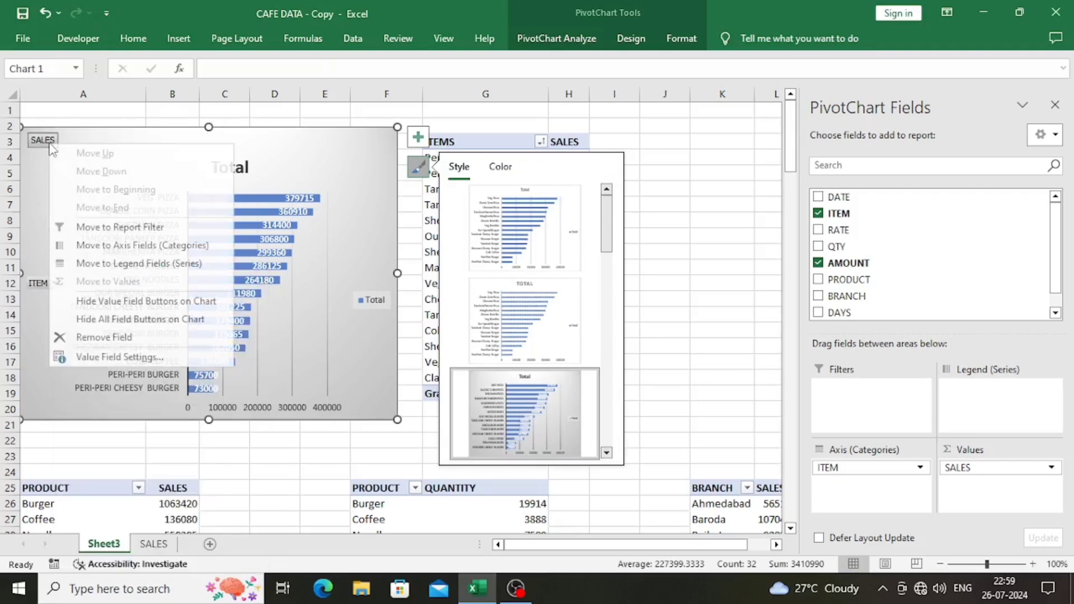
pyautogui.click(151, 299)
pyautogui.rightClick(39, 275)
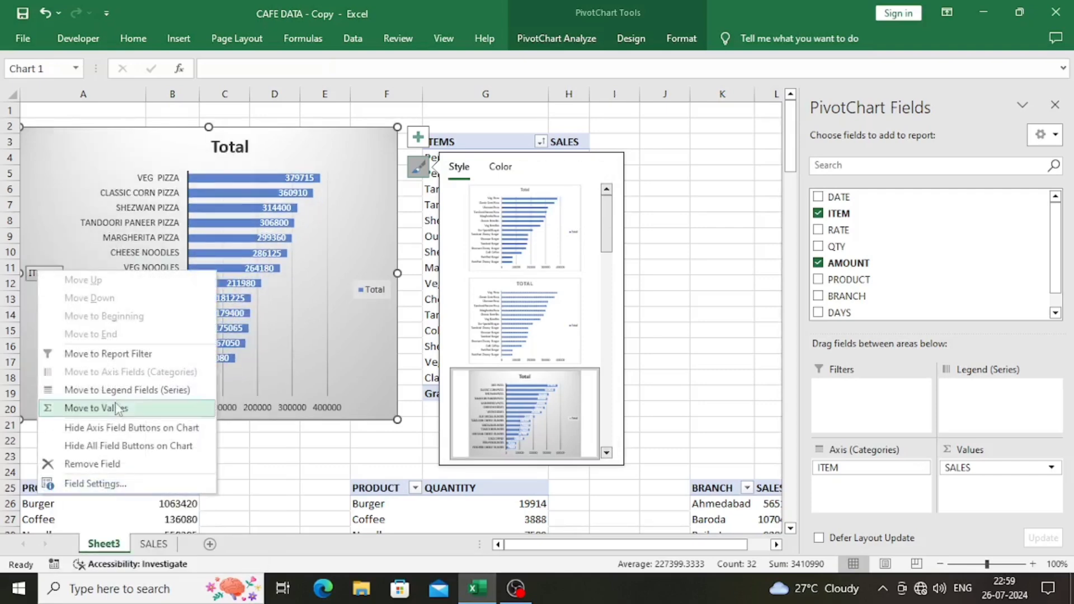
pyautogui.click(123, 447)
pyautogui.rightClick(374, 295)
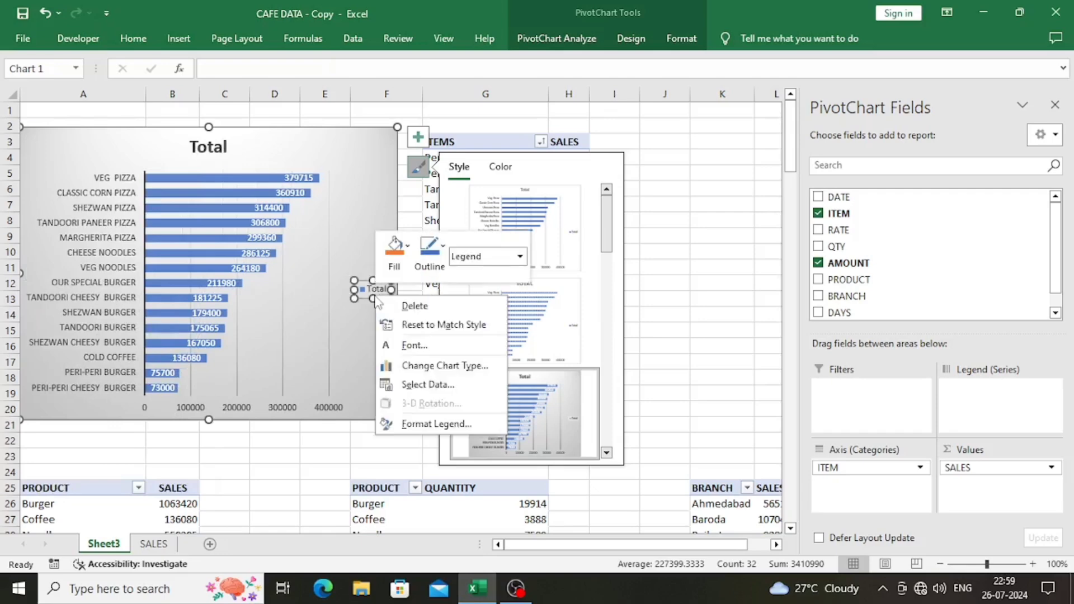
pyautogui.click(411, 306)
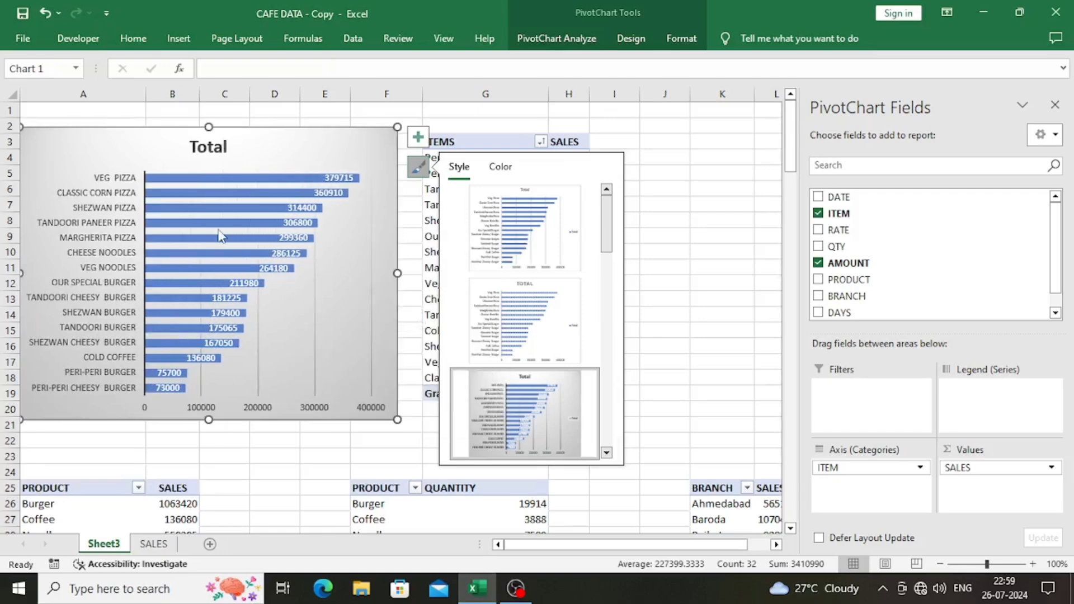
pyautogui.rightClick(67, 208)
pyautogui.click(28, 220)
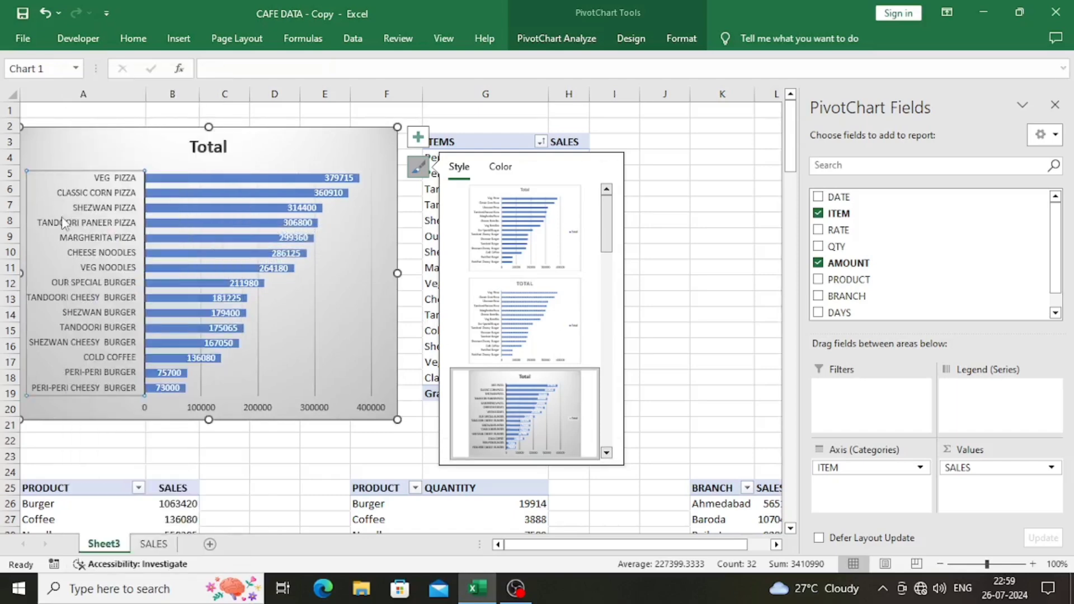
pyautogui.rightClick(63, 223)
pyautogui.click(115, 190)
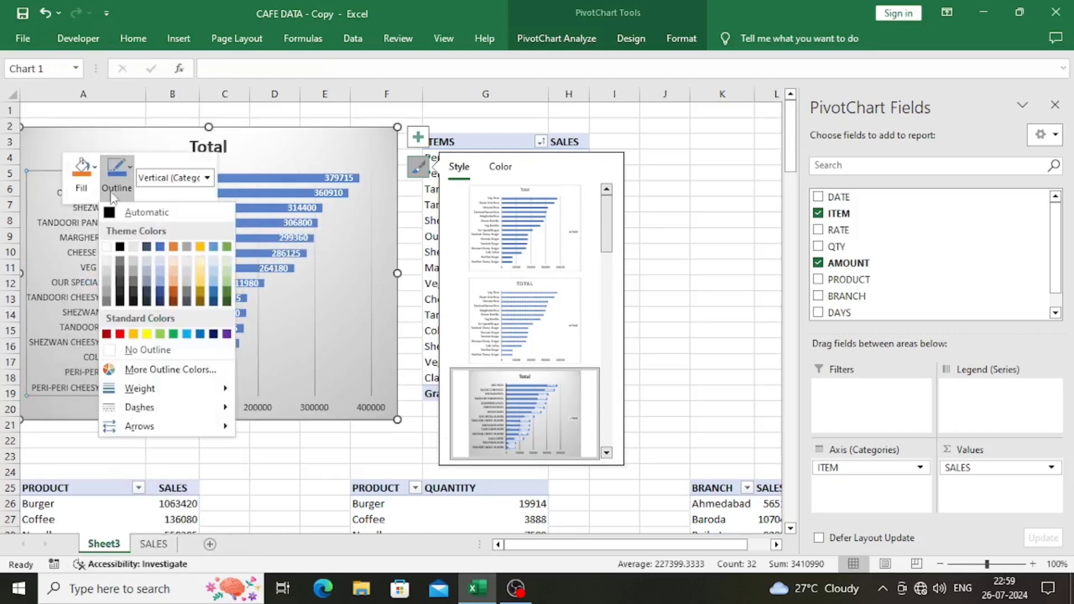
pyautogui.click(113, 216)
pyautogui.click(267, 169)
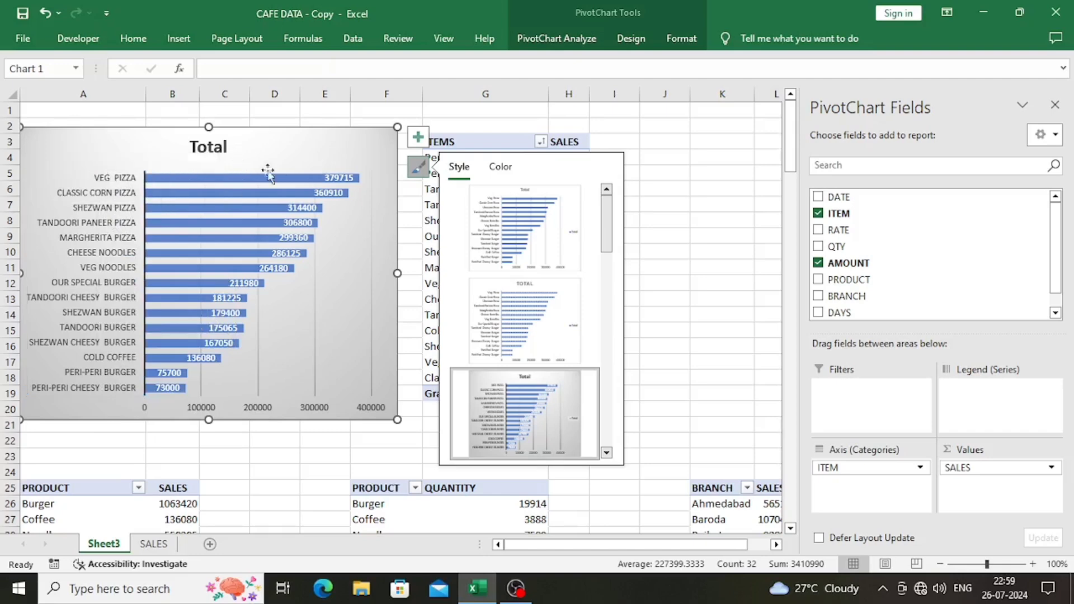
pyautogui.click(120, 247)
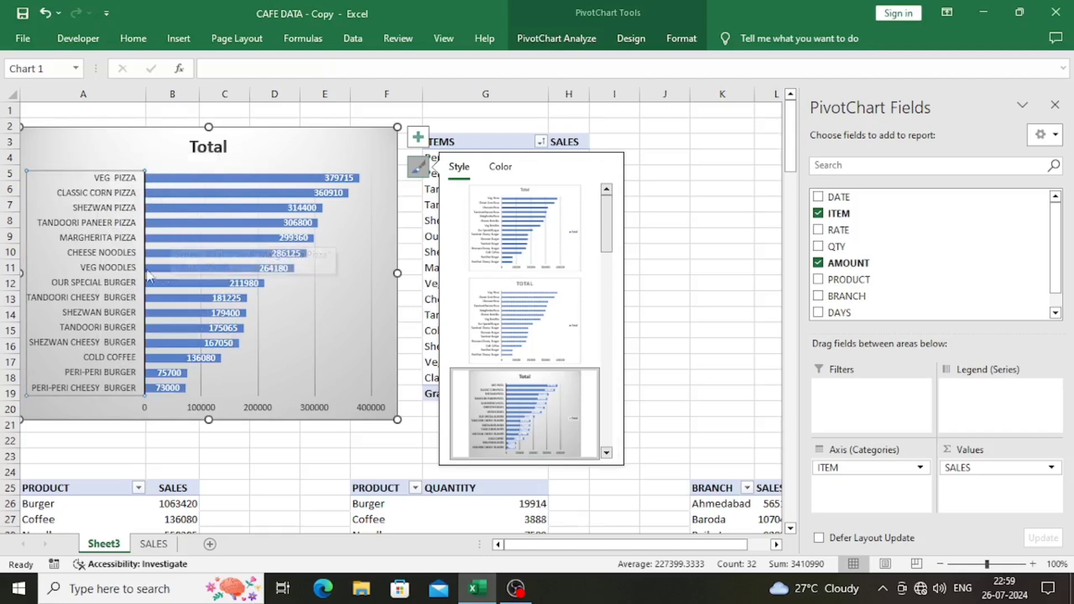
pyautogui.rightClick(97, 279)
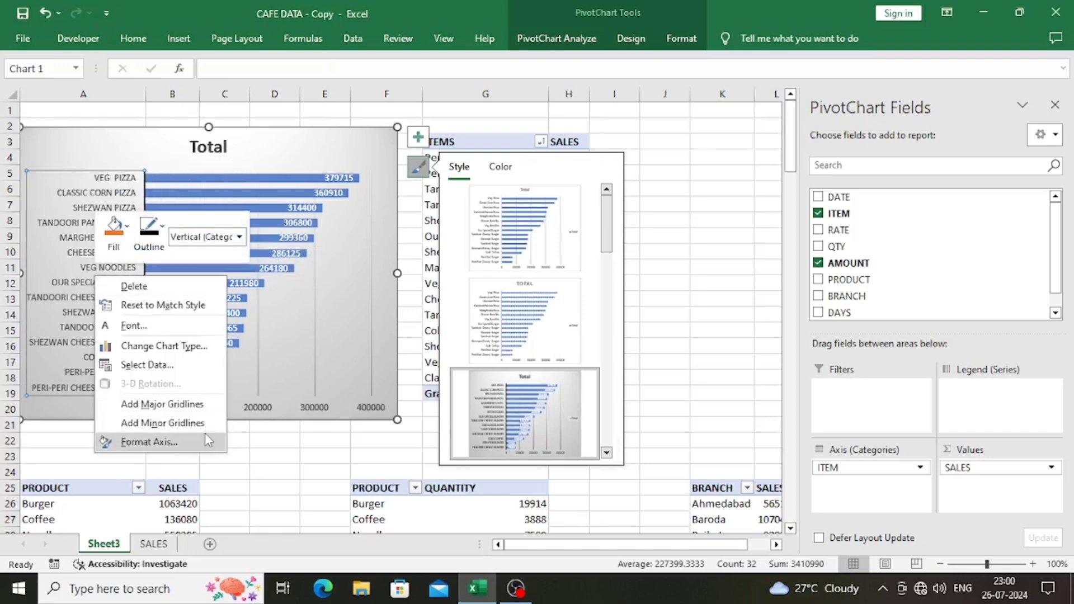
pyautogui.rightClick(259, 354)
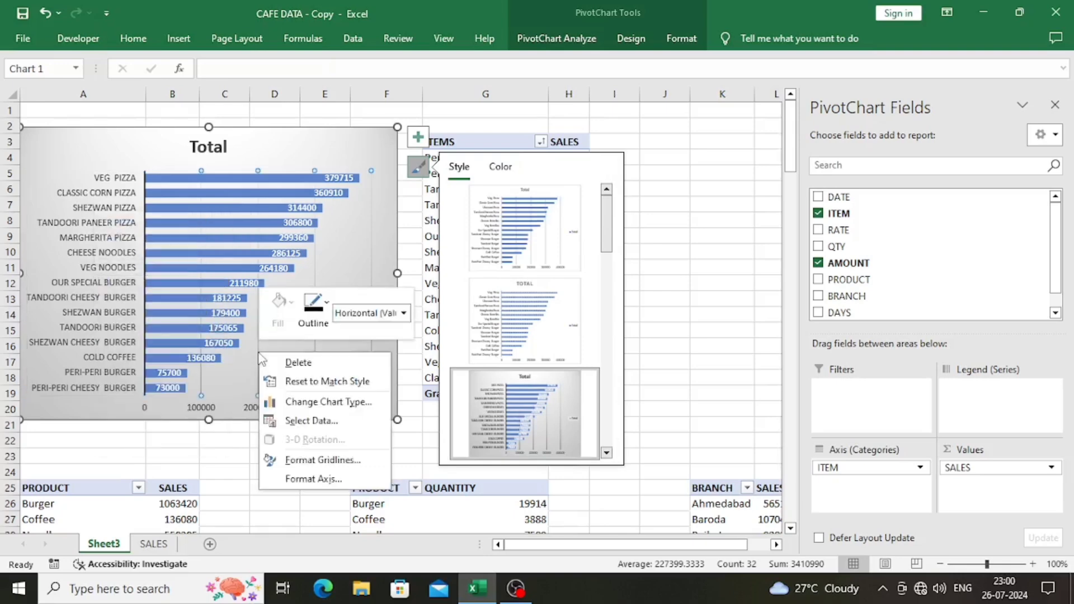
pyautogui.rightClick(165, 400)
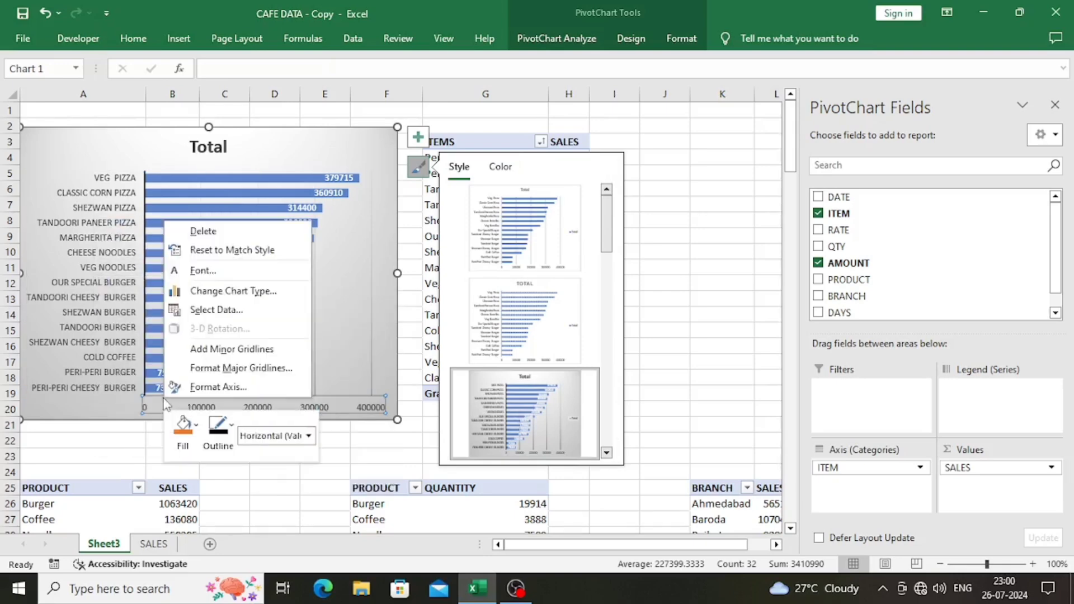
pyautogui.press('Escape')
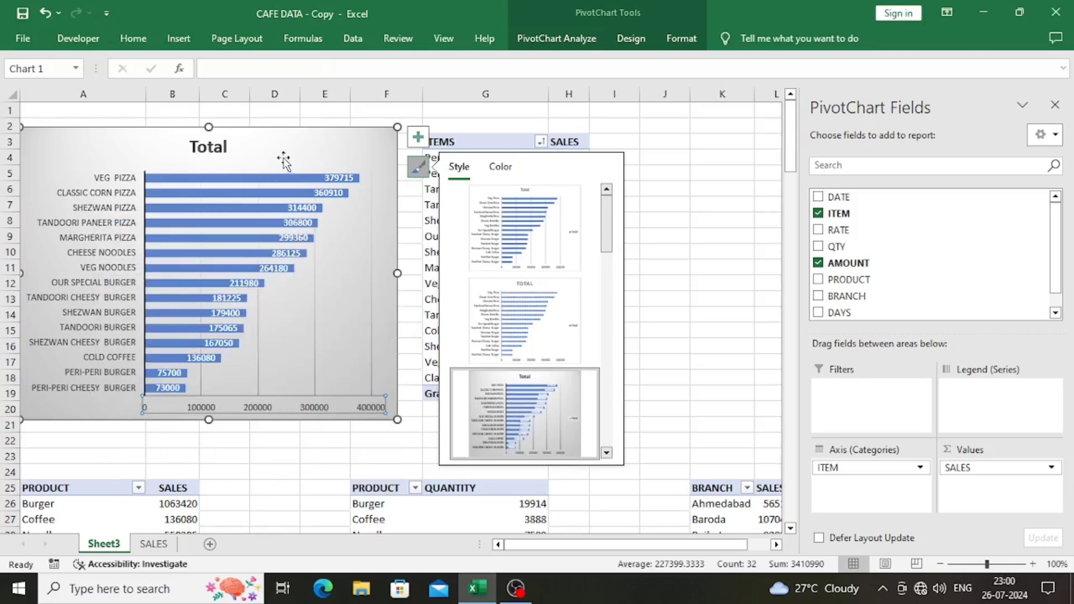
# - Retitle the item-wise sales chart as "ITEM WISE SALES" and close the title formatting options
pyautogui.click(283, 161)
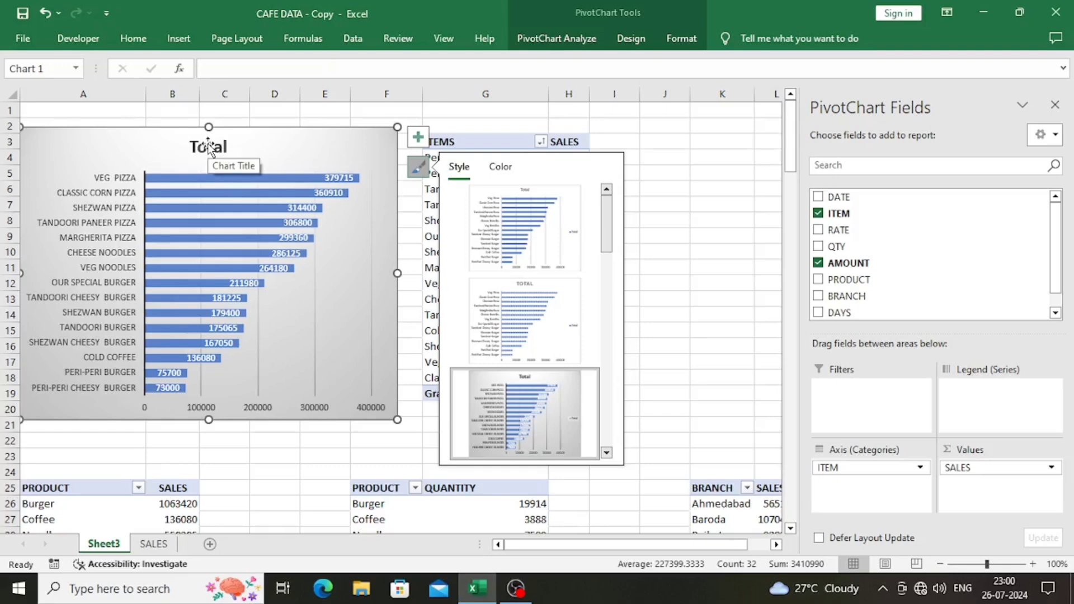
pyautogui.doubleClick(208, 146)
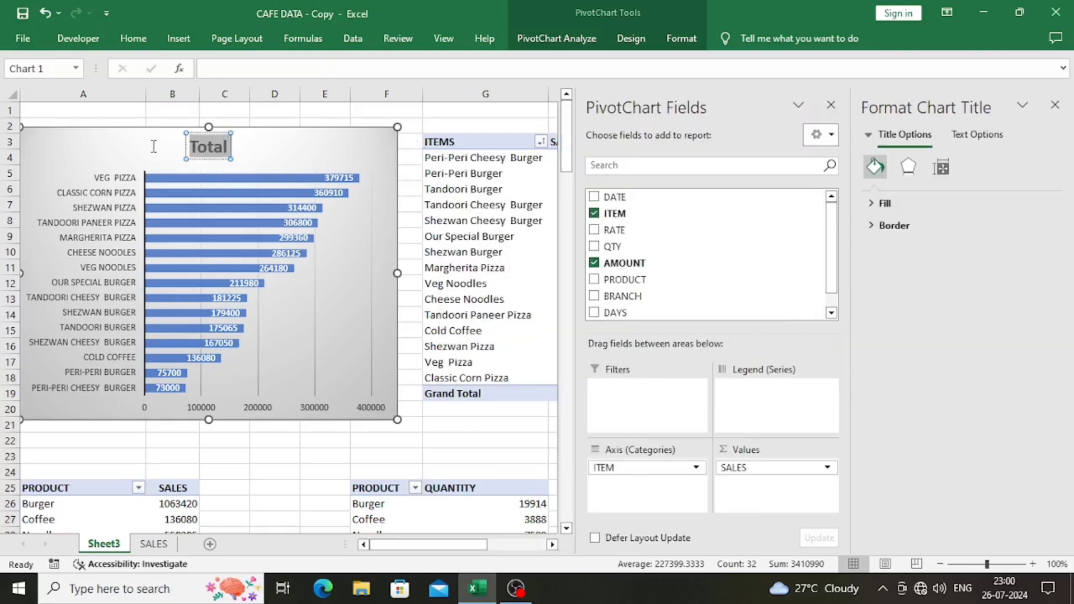
pyautogui.write('ITEM')
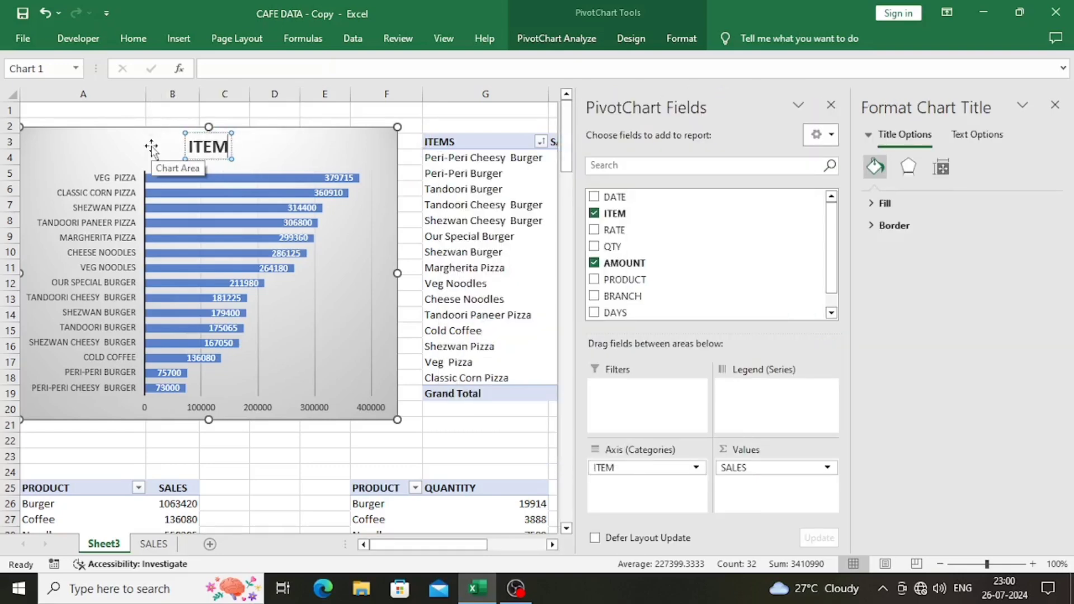
pyautogui.write(' WISE SALES')
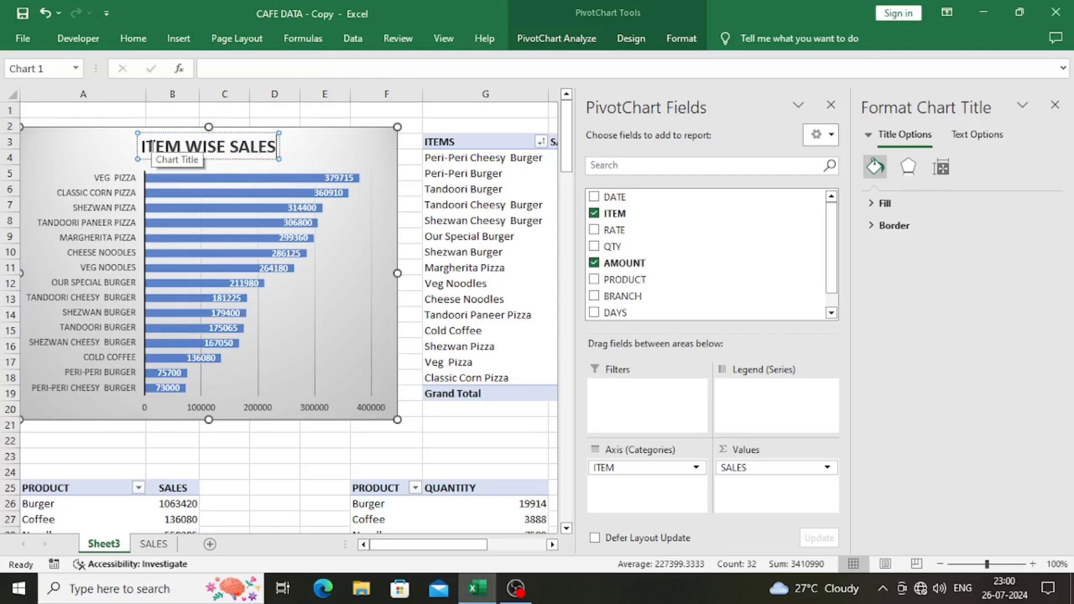
pyautogui.press('Return')
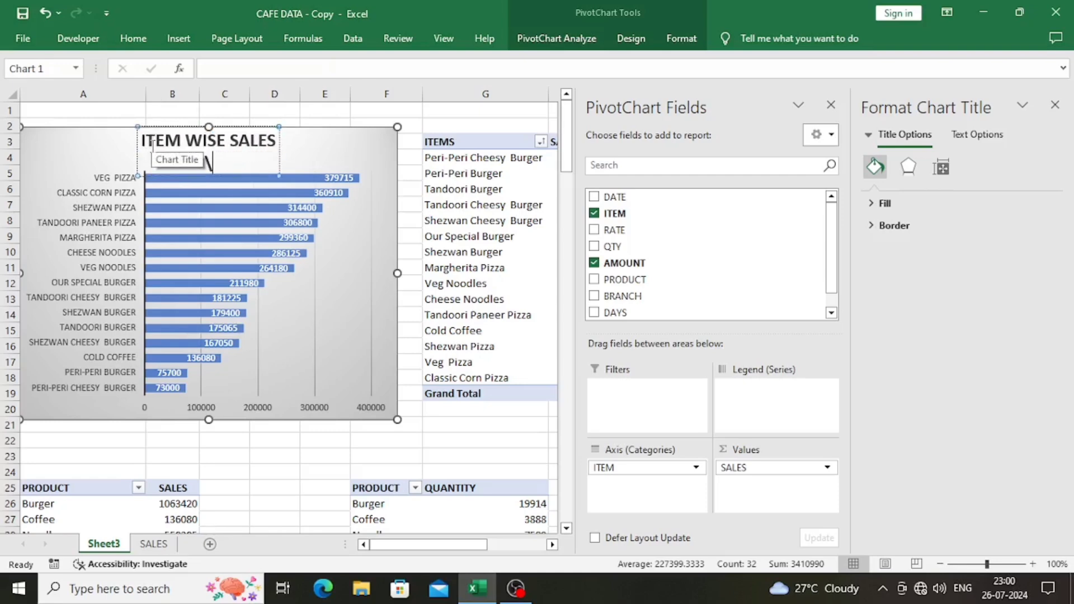
pyautogui.press('BackSpace')
pyautogui.press('Escape')
pyautogui.click(358, 154)
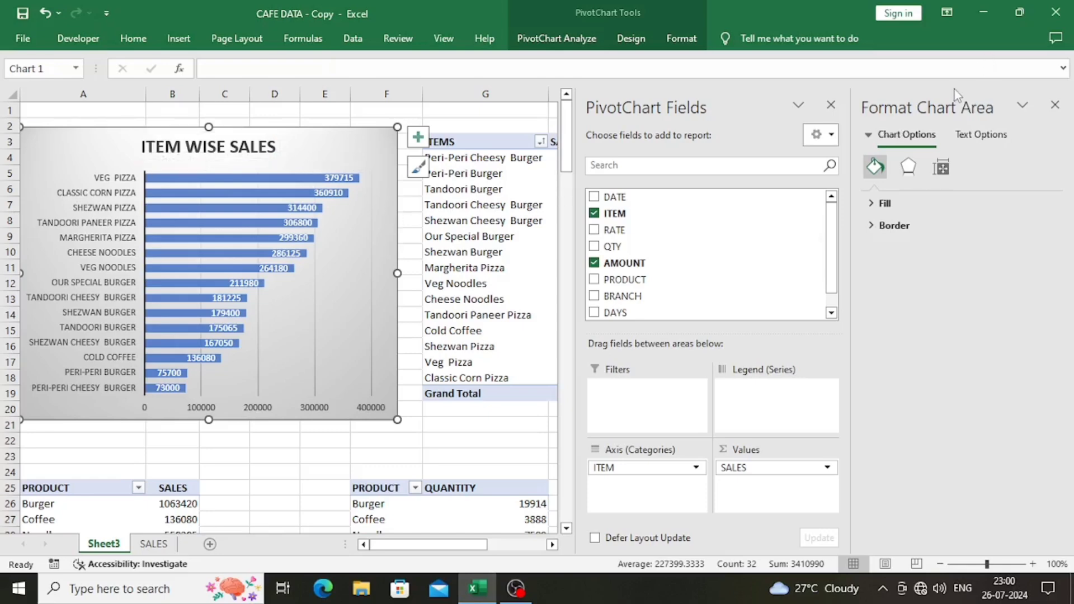
pyautogui.click(1055, 105)
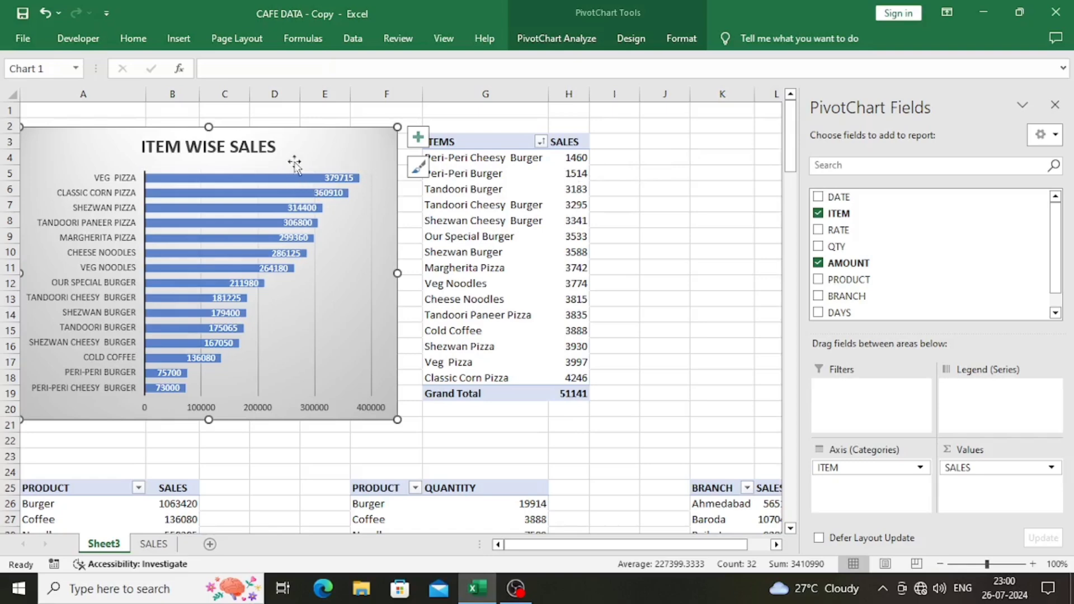
# - Rename the value field of the item pivot table in H3 as QUANTITY
pyautogui.doubleClick(565, 144)
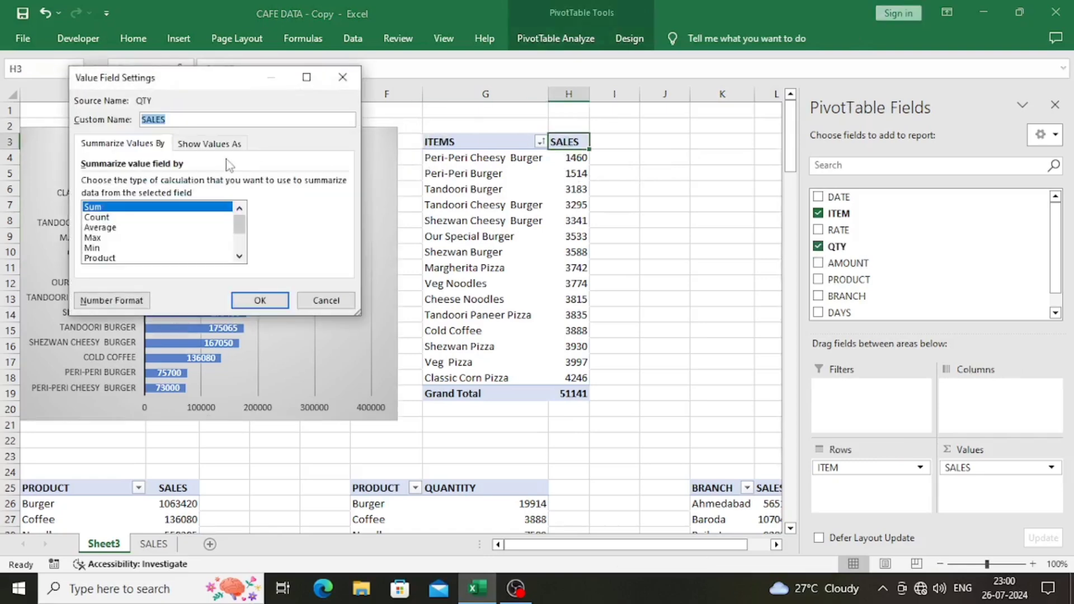
pyautogui.write('WUAS')
pyautogui.press('Return')
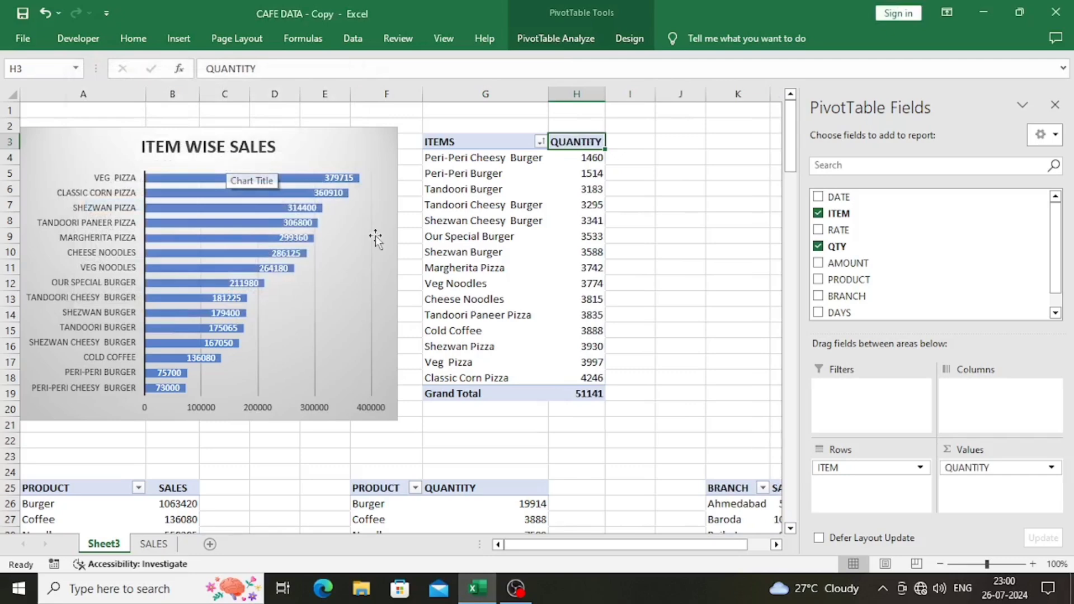
pyautogui.click(484, 145)
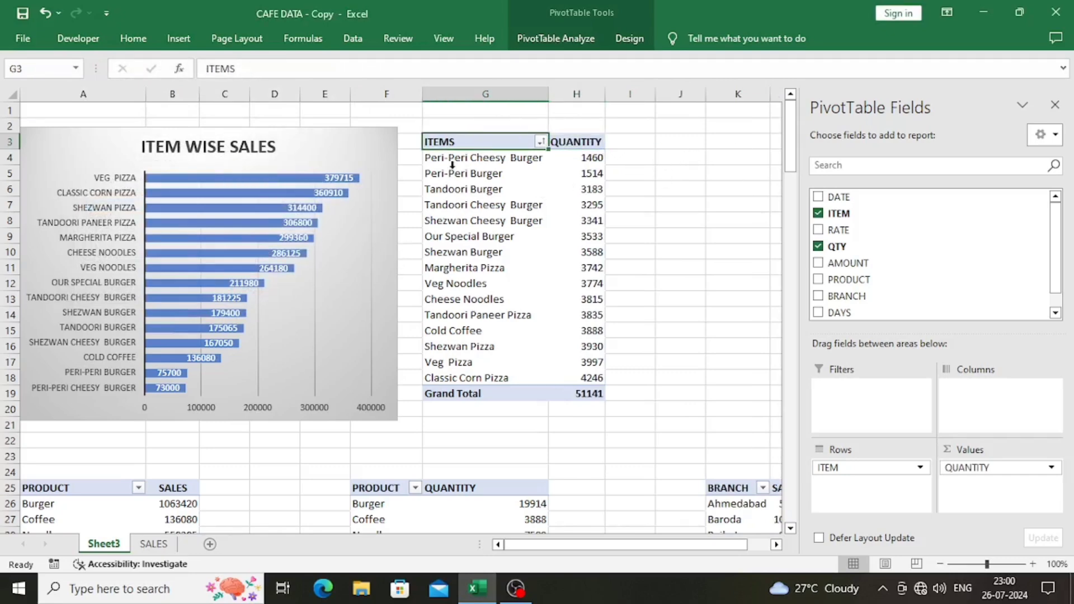
pyautogui.doubleClick(506, 140)
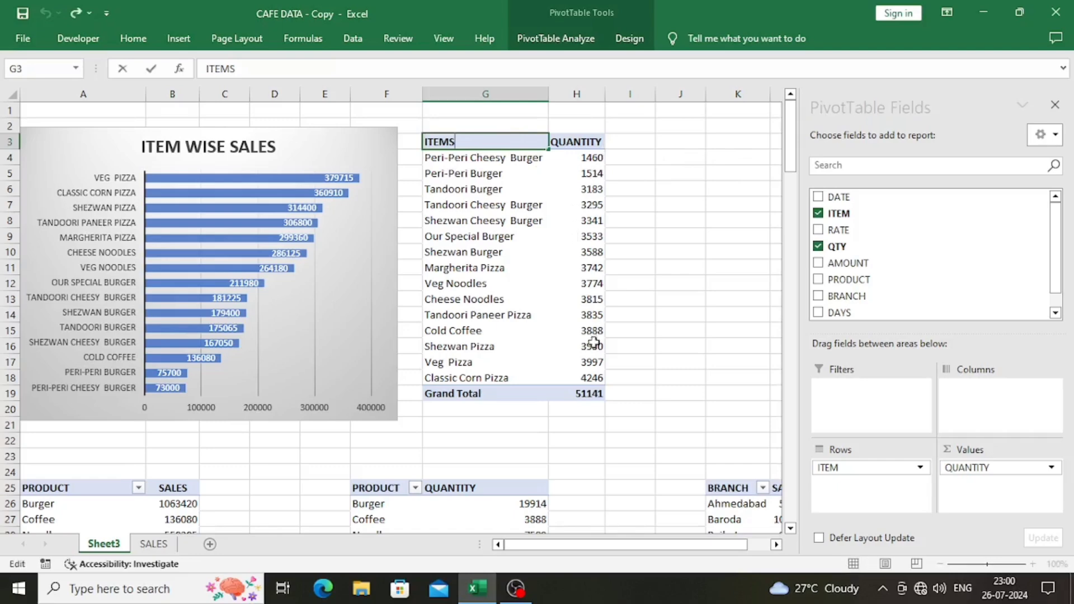
# - Insert a 2-D clustered bar chart from the item quantity table G3:H18
pyautogui.moveTo(595, 376); pyautogui.dragTo(440, 143)
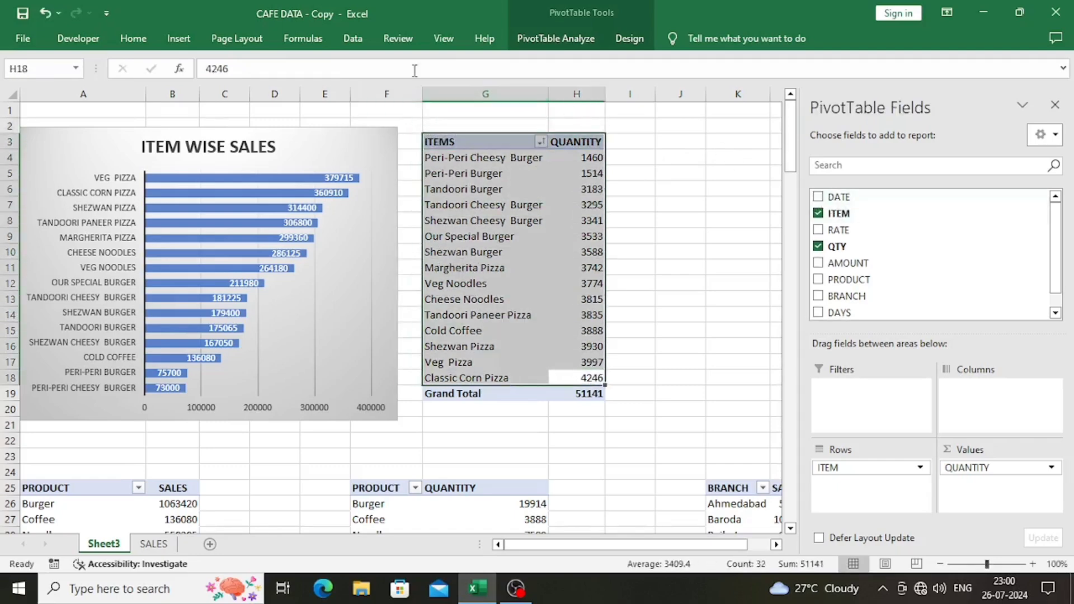
pyautogui.click(177, 38)
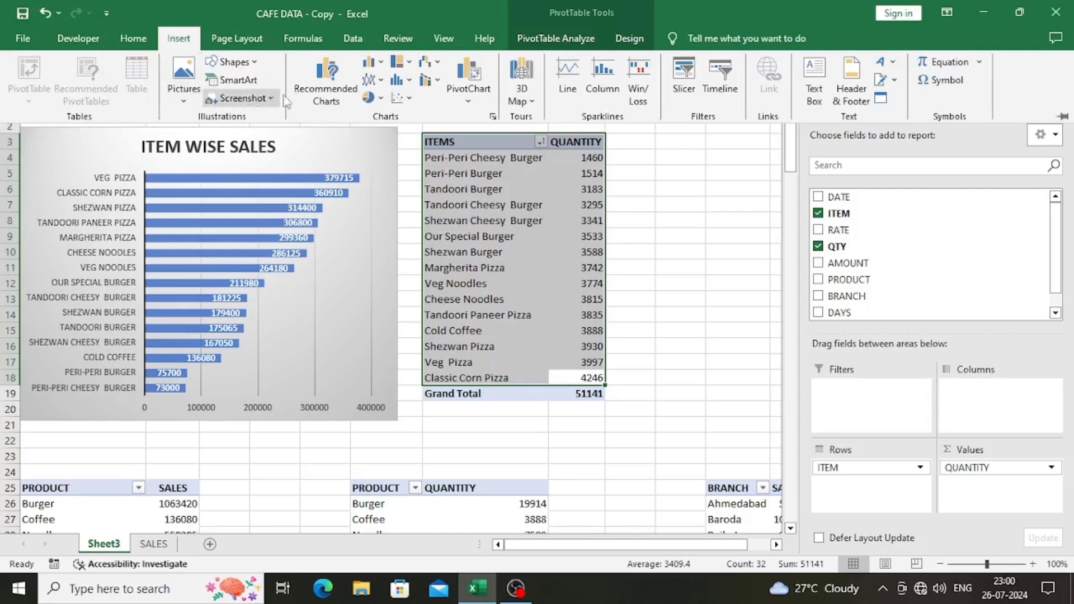
pyautogui.click(371, 62)
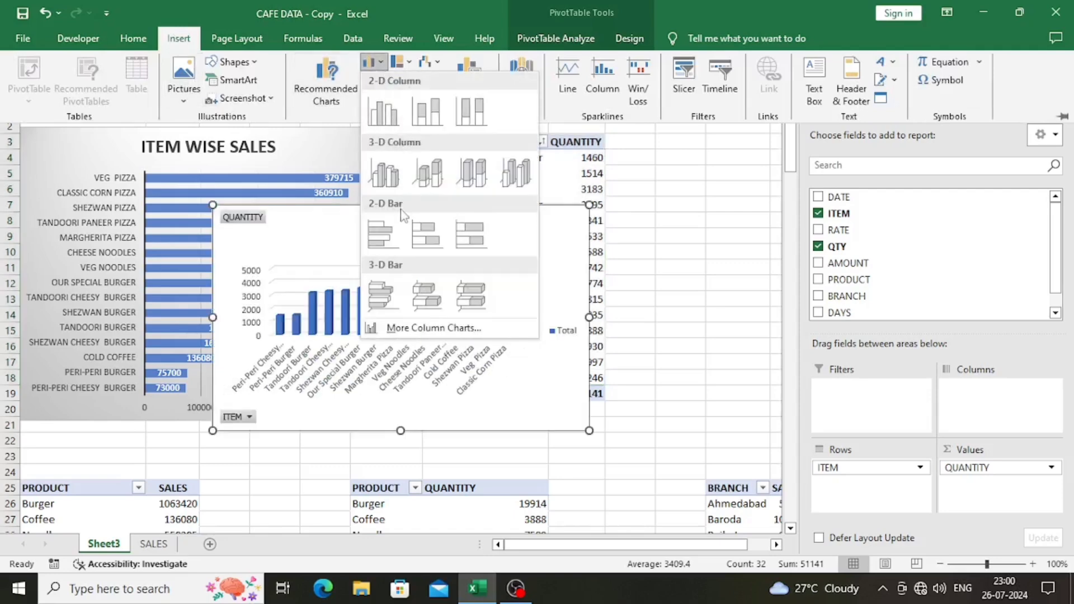
pyautogui.click(383, 232)
# - Move the quantity chart over its source table beside the item-wise sales chart and stretch it down to row 20
pyautogui.moveTo(485, 245); pyautogui.dragTo(679, 139)
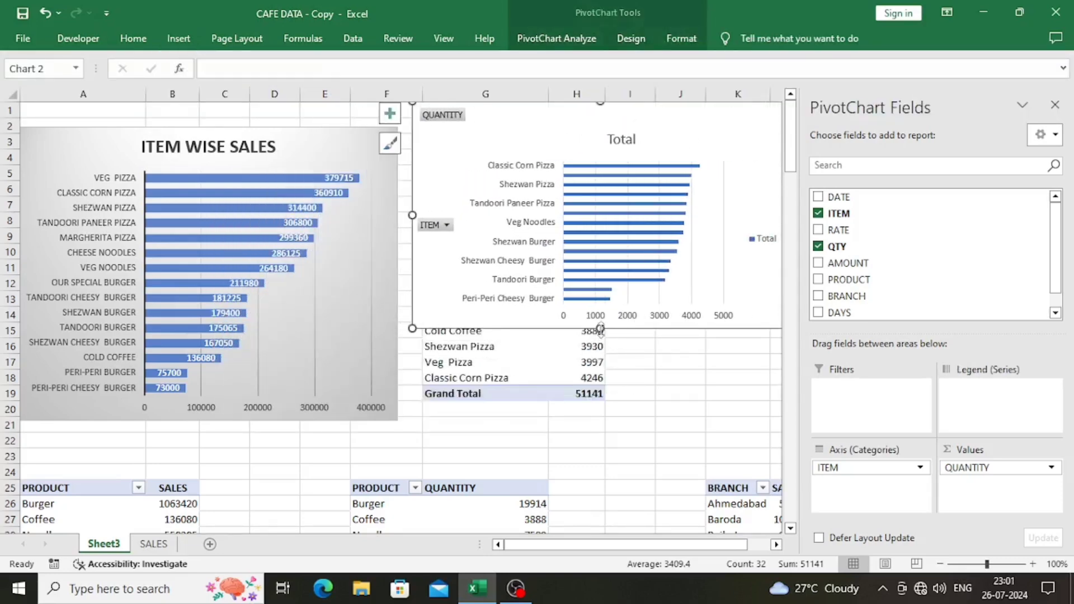
pyautogui.moveTo(600, 330); pyautogui.dragTo(597, 414)
pyautogui.moveTo(582, 125); pyautogui.dragTo(570, 153)
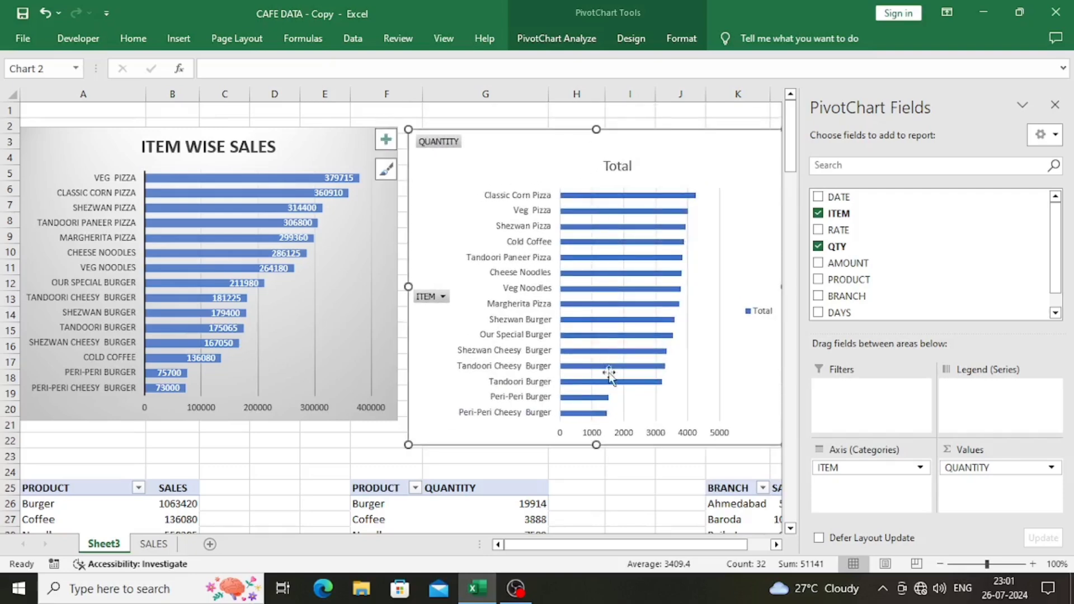
pyautogui.moveTo(600, 451); pyautogui.dragTo(599, 417)
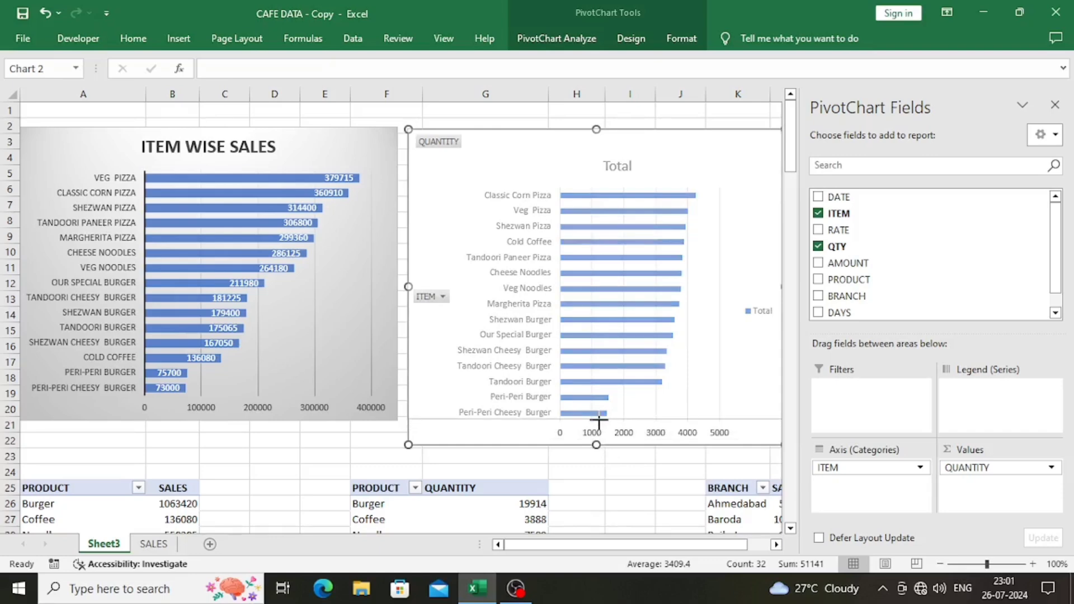
pyautogui.moveTo(599, 421); pyautogui.dragTo(598, 421)
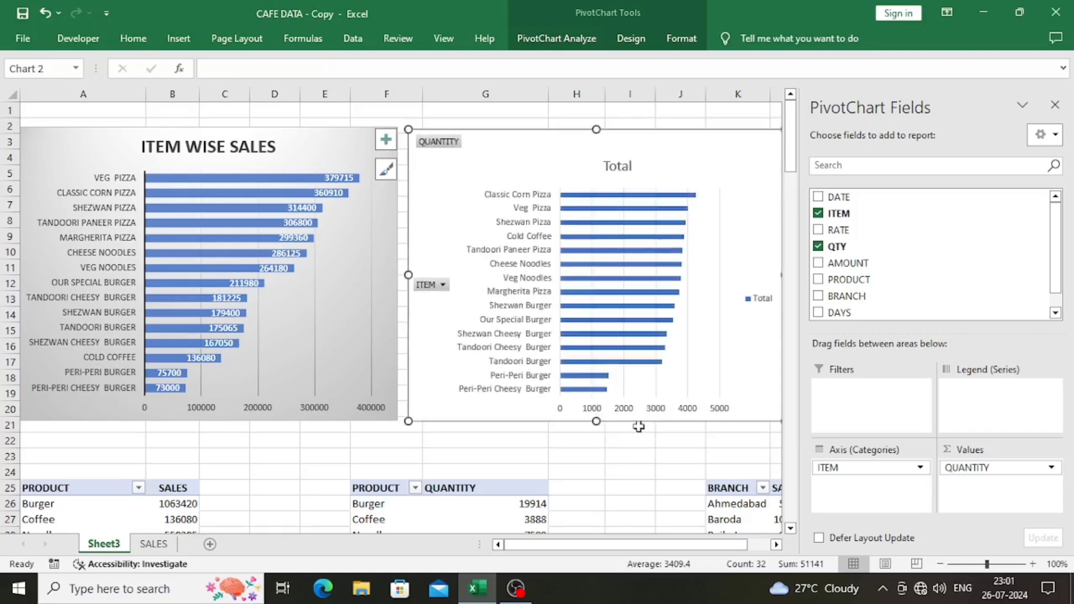
# - Close the chart's field list and apply chart Style 3 to the item quantity bar chart
pyautogui.click(1056, 105)
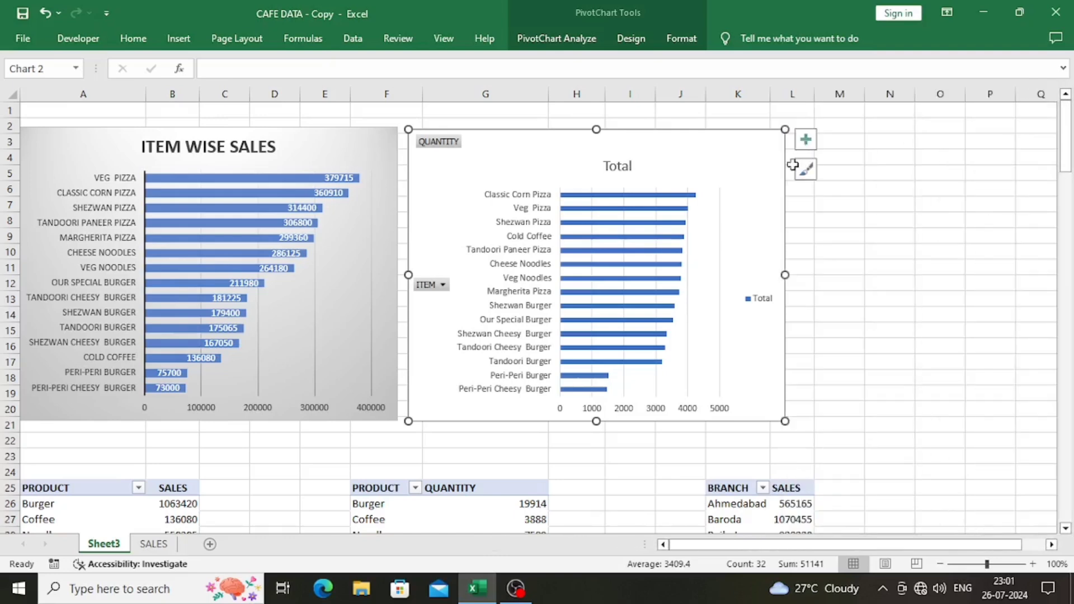
pyautogui.click(821, 171)
pyautogui.click(732, 182)
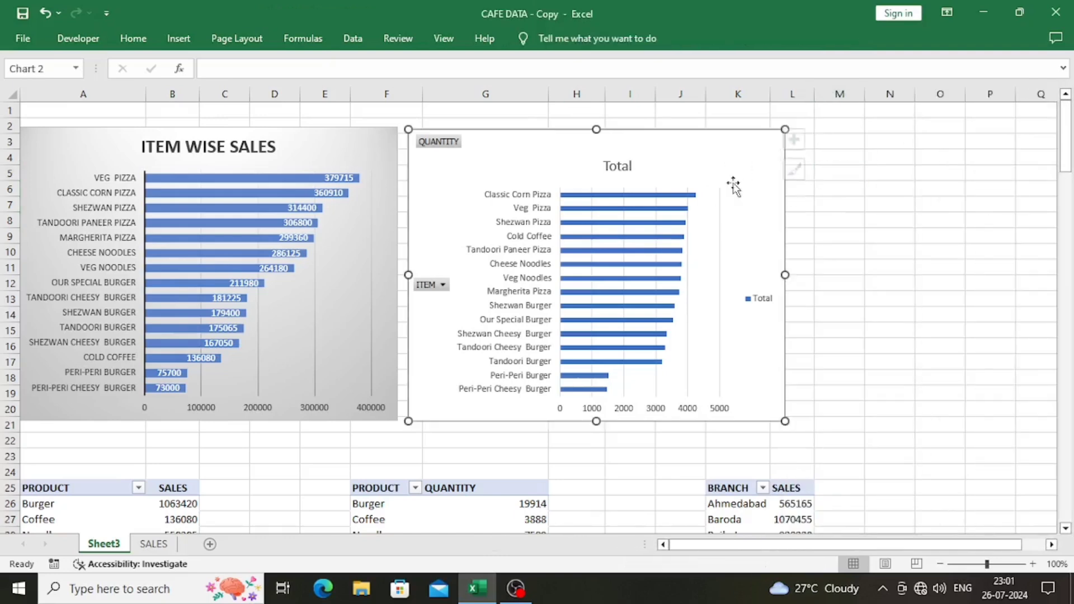
pyautogui.click(805, 169)
pyautogui.scroll(-1, 895, 250)
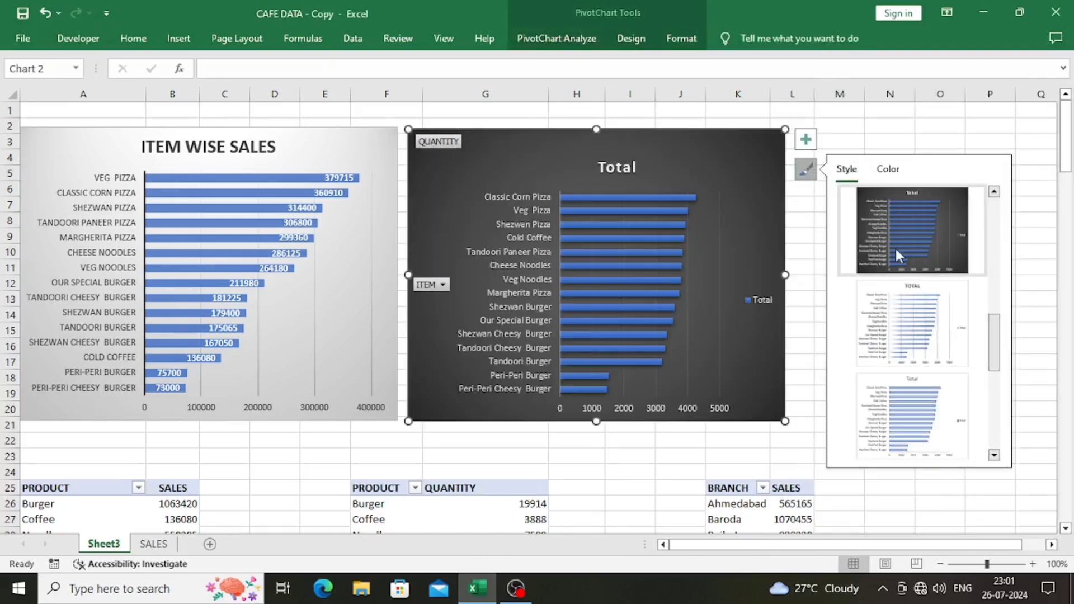
pyautogui.scroll(1, 897, 249)
pyautogui.scroll(1, 895, 248)
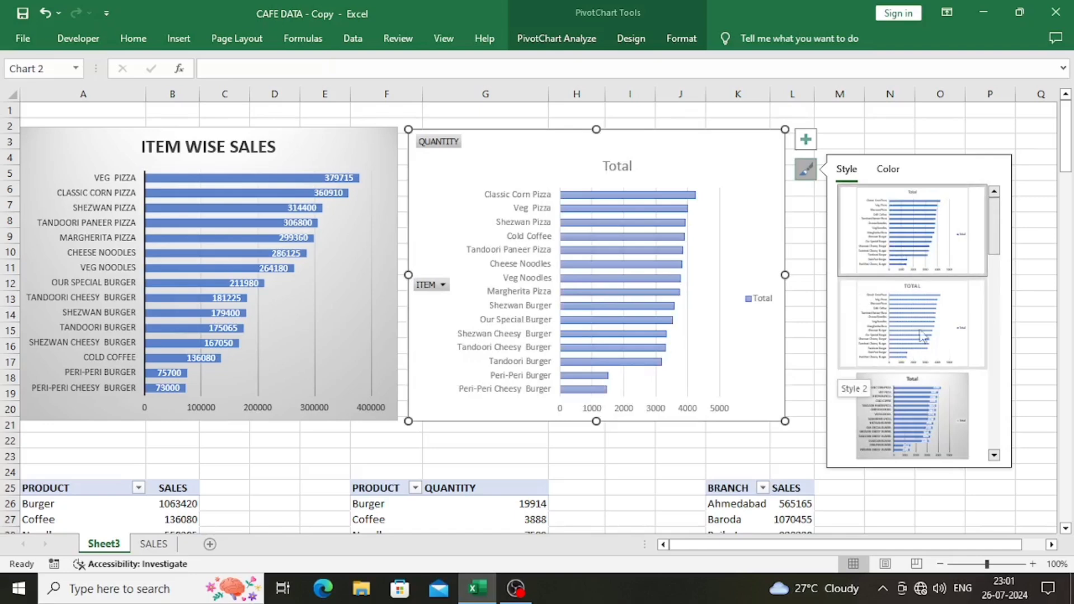
pyautogui.click(914, 408)
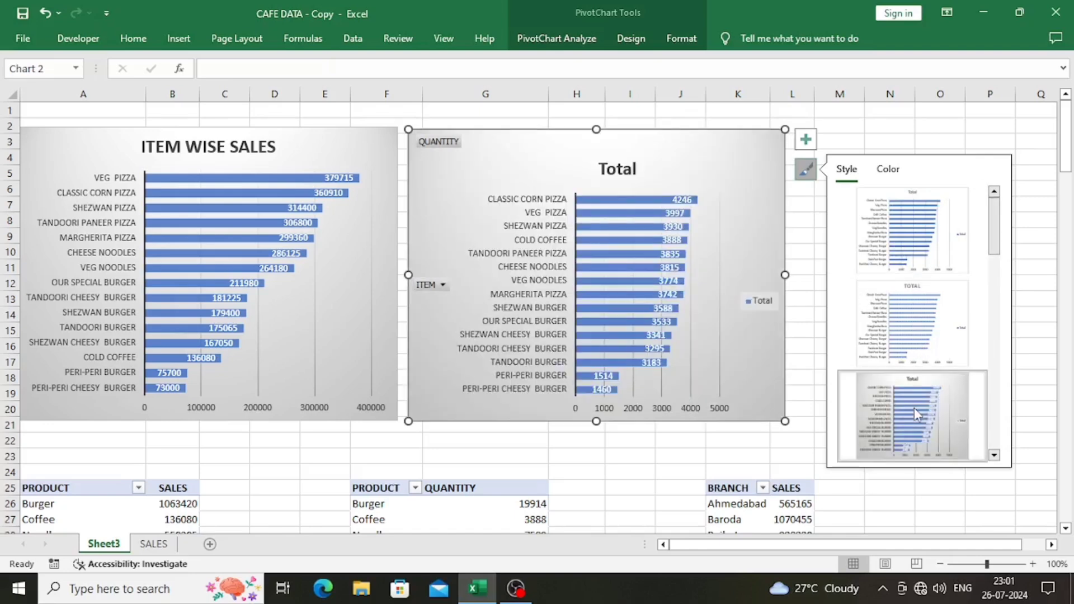
# - Hide all field buttons on the item quantity chart and delete its legend
pyautogui.rightClick(449, 147)
pyautogui.click(492, 297)
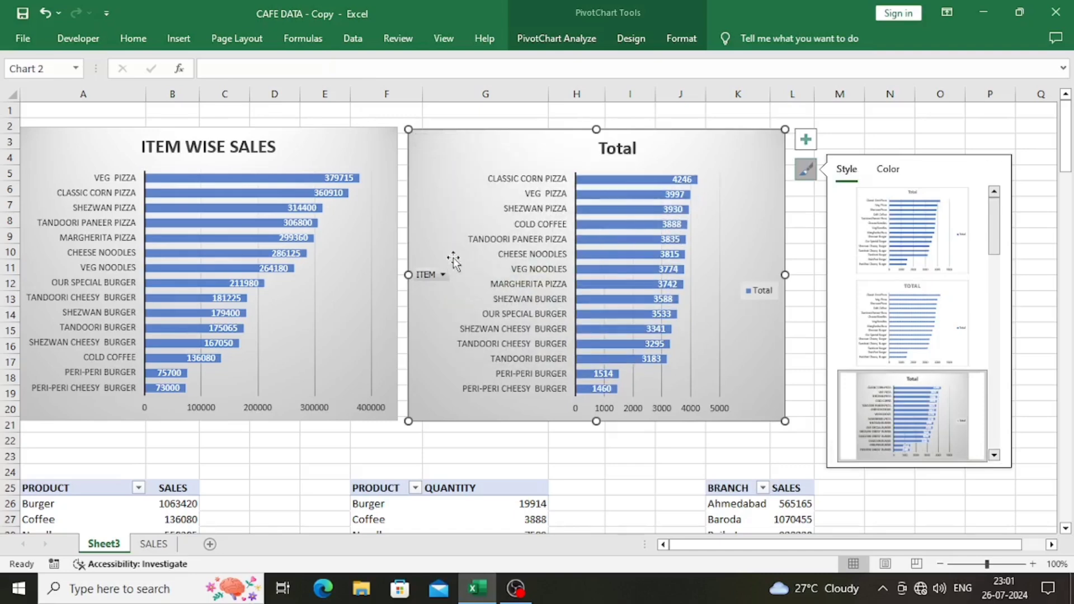
pyautogui.rightClick(442, 276)
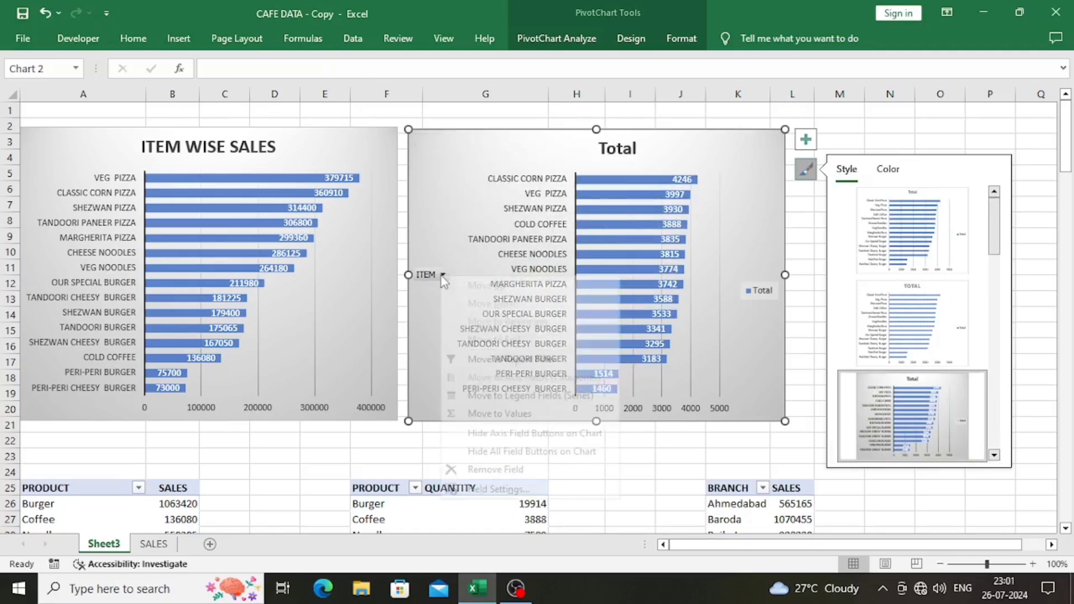
pyautogui.click(511, 451)
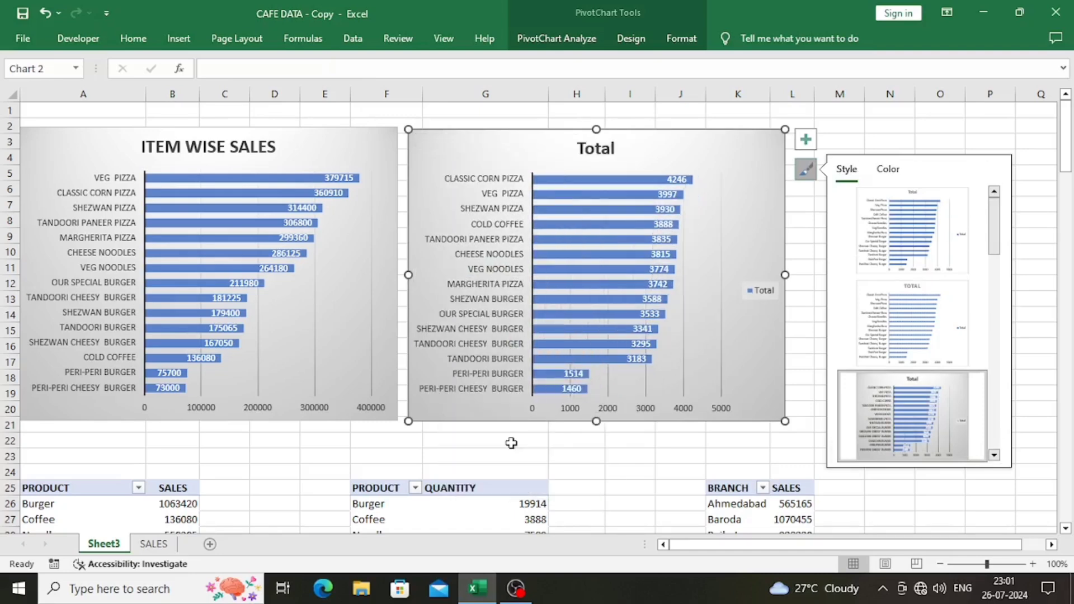
pyautogui.click(749, 295)
pyautogui.press('Delete')
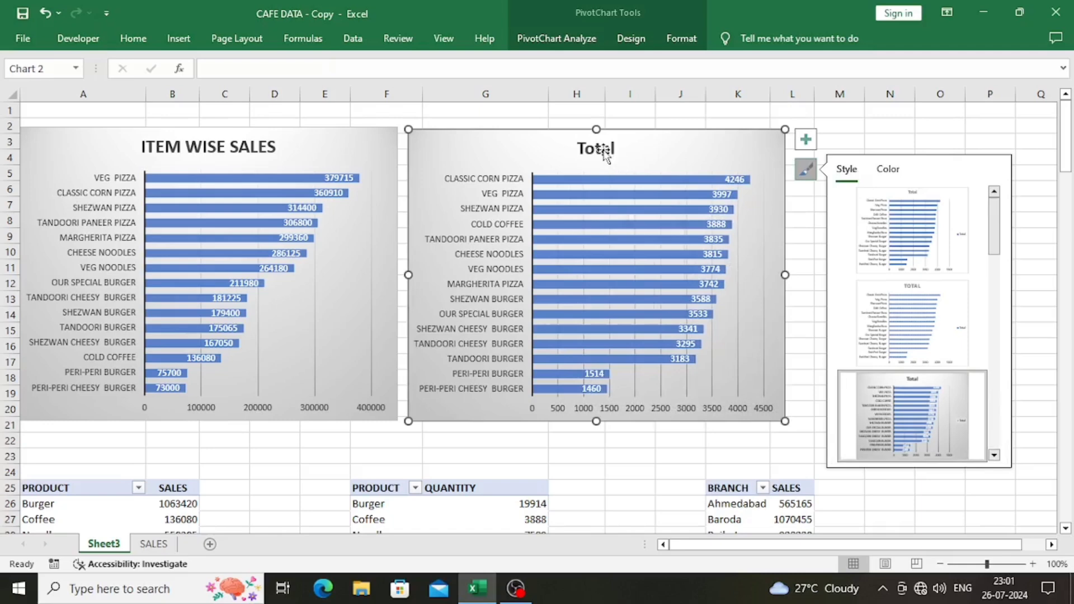
# - Title the item quantity chart ITEM WISE QTY SOLD, then deselect the chart and close its formatting pane
pyautogui.doubleClick(603, 150)
pyautogui.moveTo(616, 150); pyautogui.dragTo(560, 150)
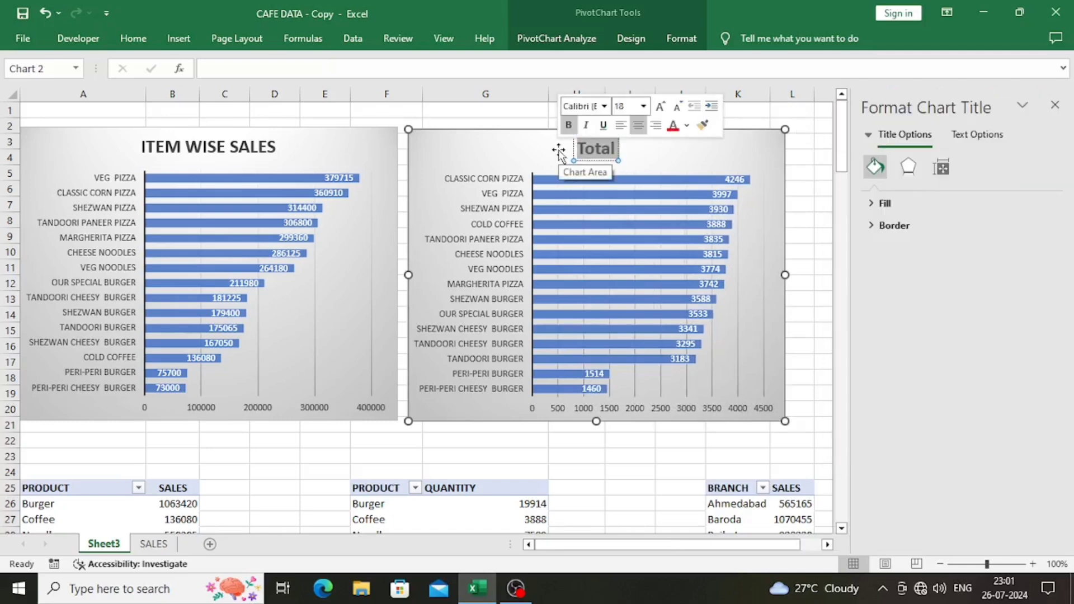
pyautogui.write('ITEMS')
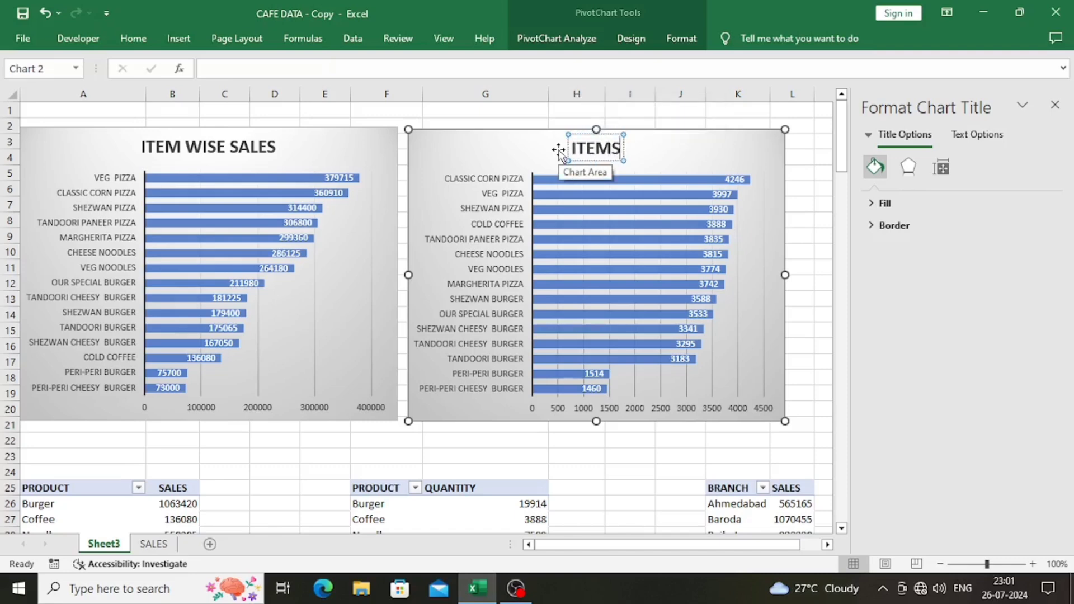
pyautogui.write(' WISE QTY SOLD')
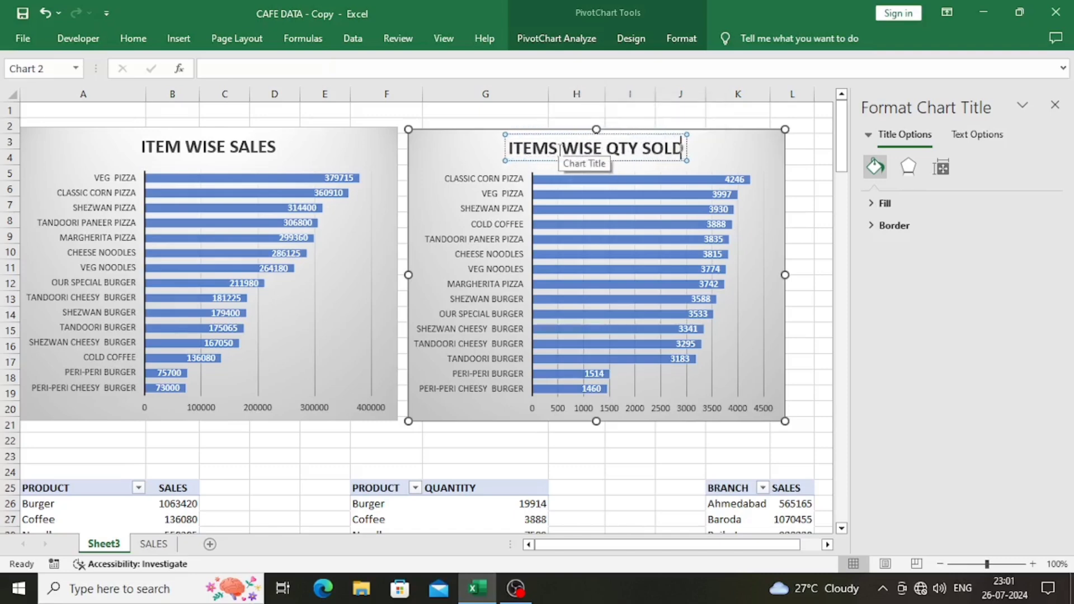
pyautogui.press('Tab')
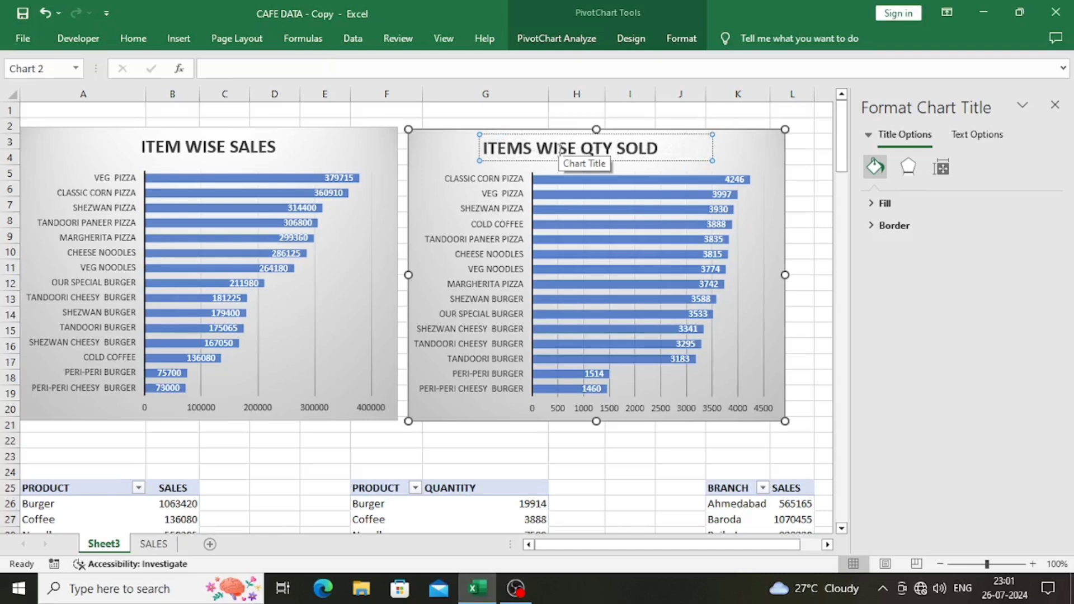
pyautogui.hotkey('ctrl', 'z')
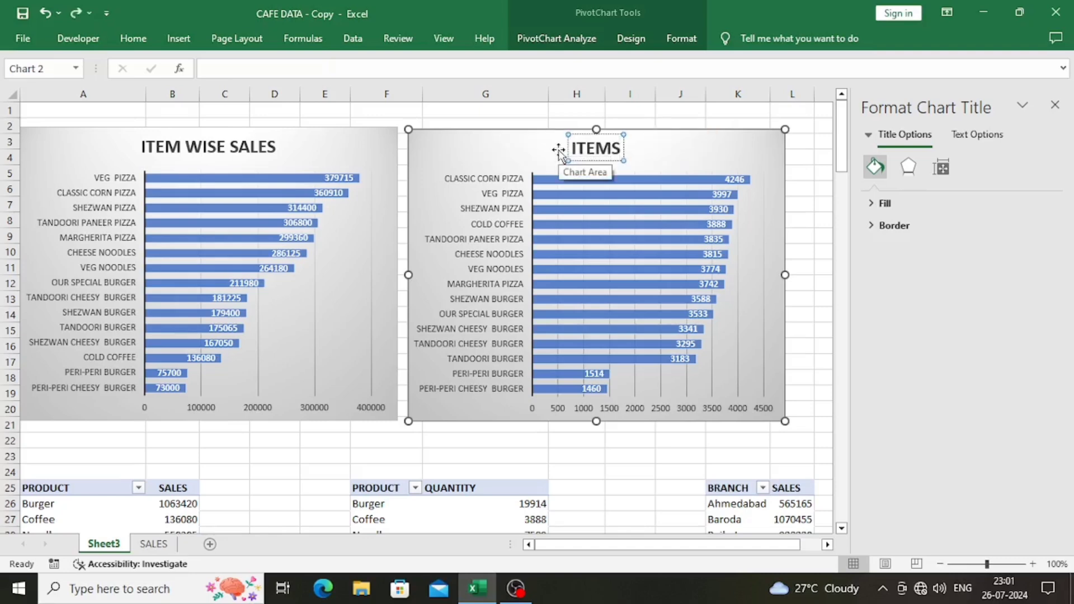
pyautogui.press('BackSpace')
pyautogui.write('WIUS')
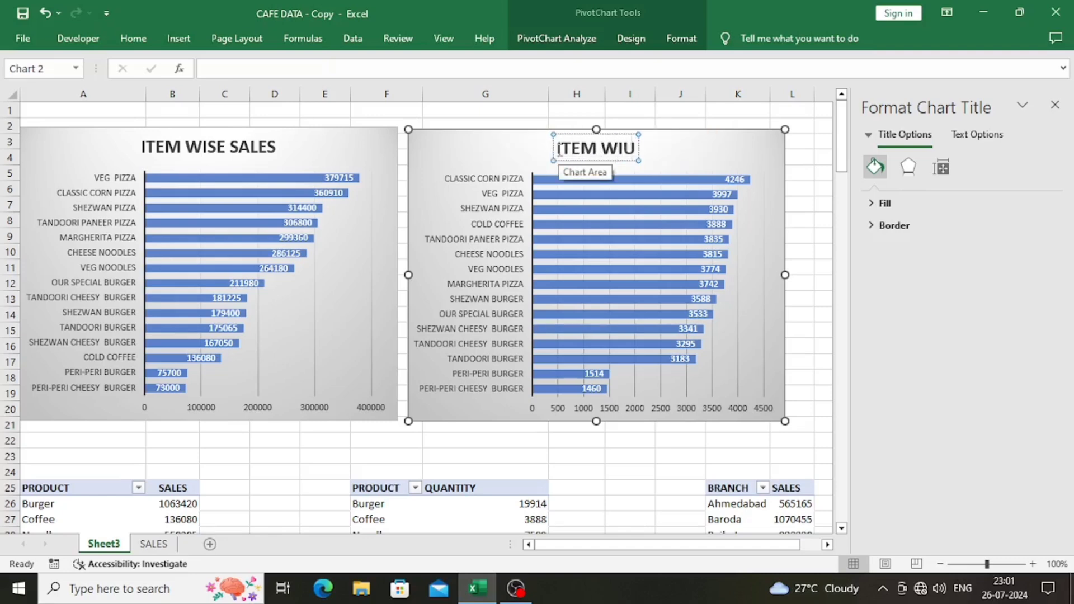
pyautogui.press('BackSpace')
pyautogui.press('BackSpace')
pyautogui.write('SE QTY SO')
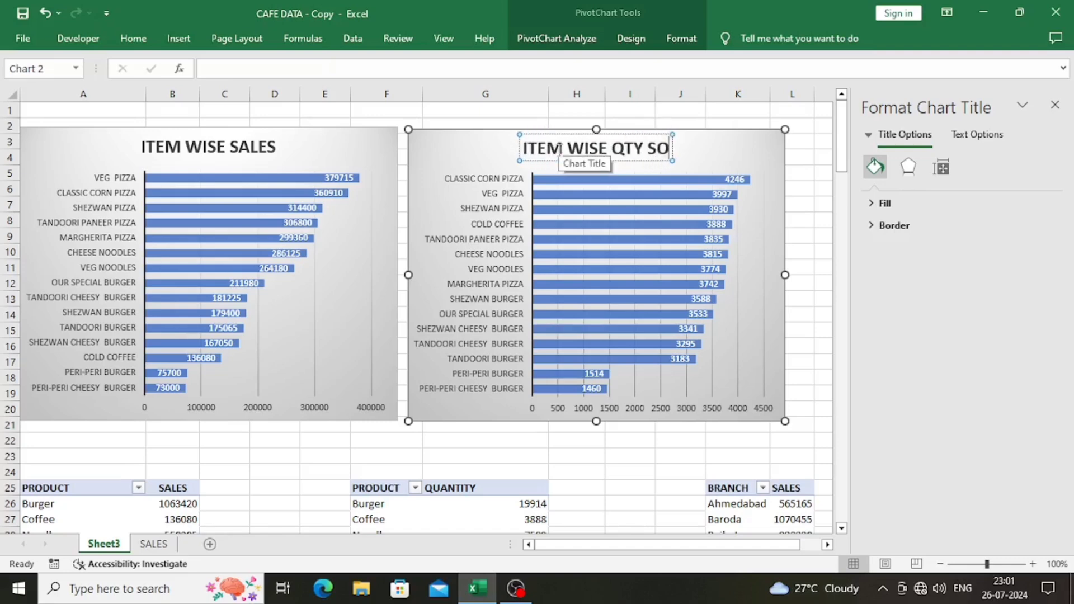
pyautogui.write('LD')
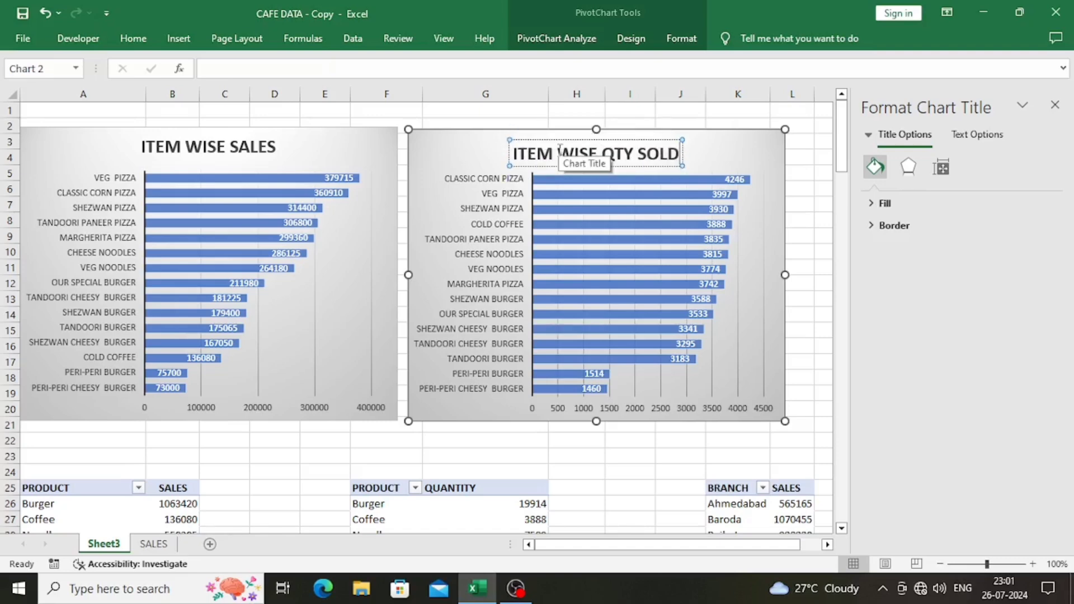
pyautogui.press('Escape')
pyautogui.click(731, 158)
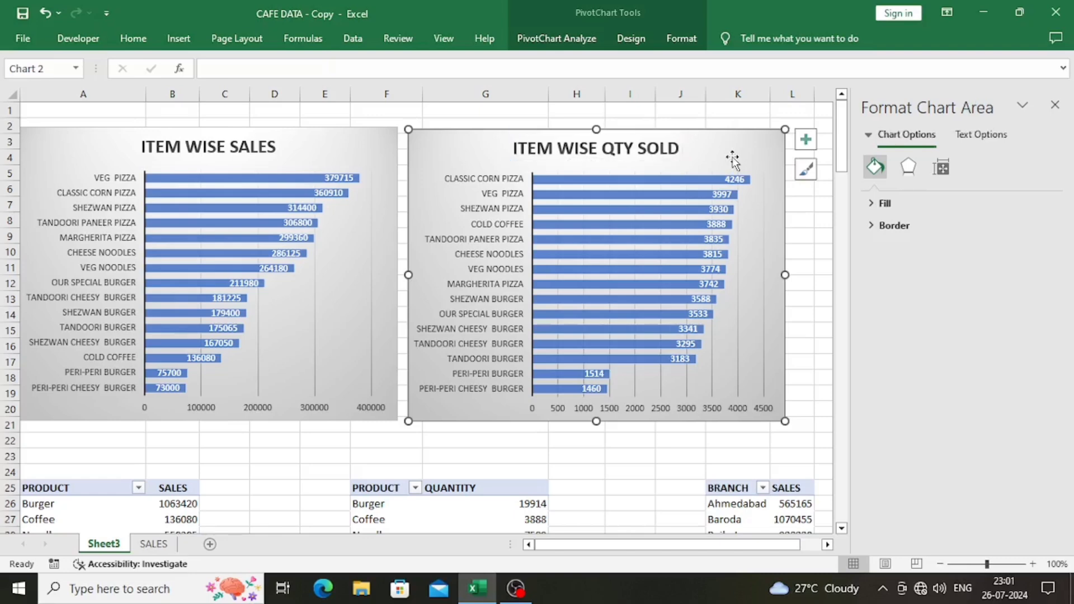
pyautogui.click(613, 453)
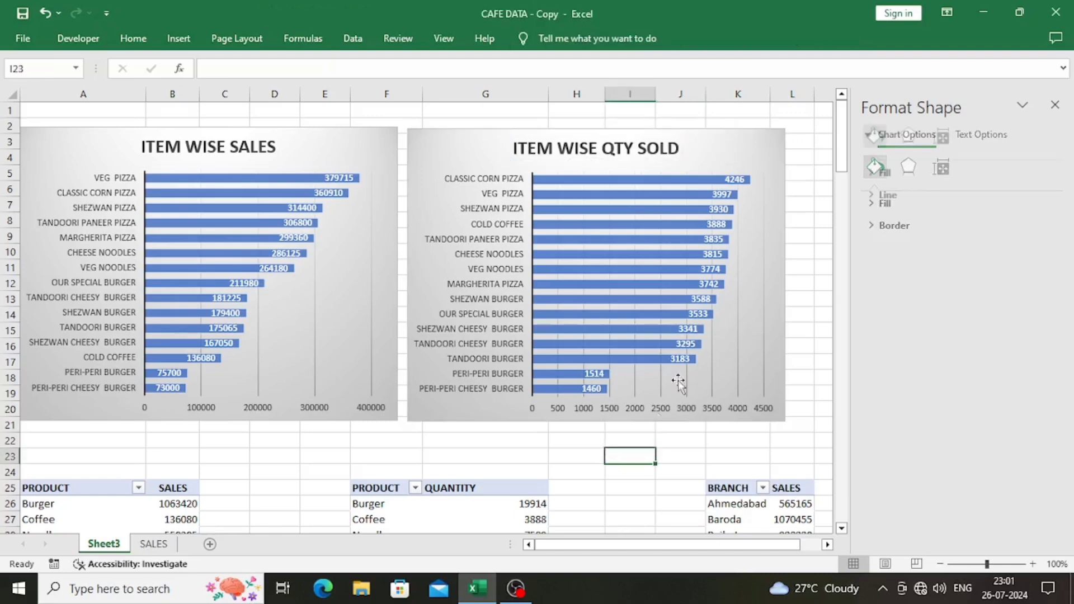
pyautogui.click(1055, 105)
# - Insert three blank rows at row 34, between the product sales table and the days sales table
pyautogui.scroll(-1, 544, 324)
pyautogui.scroll(-2, 545, 323)
pyautogui.scroll(2, 537, 318)
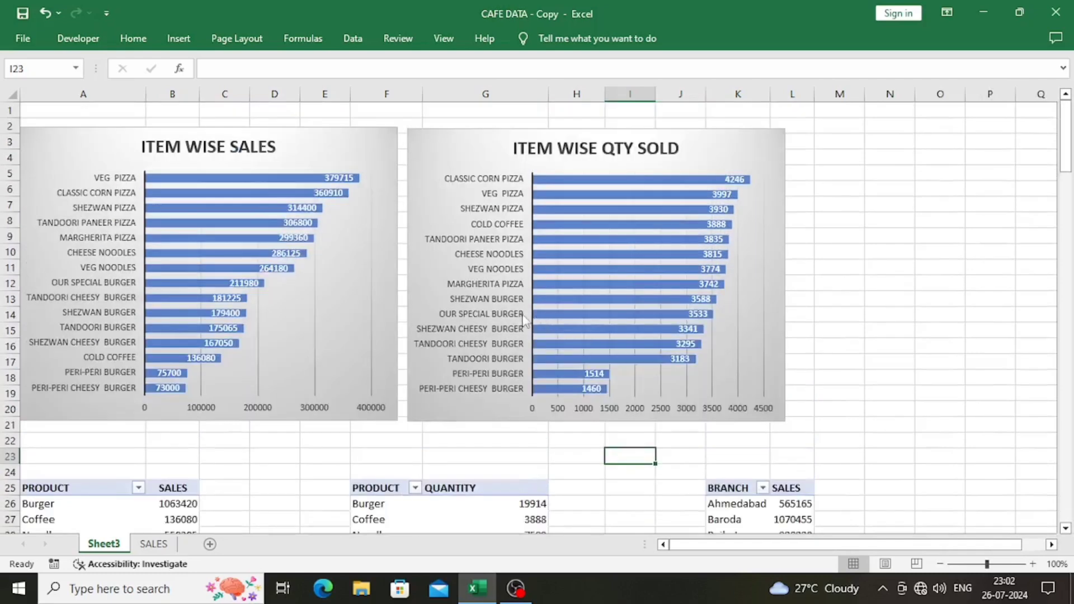
pyautogui.scroll(-2, 433, 277)
pyautogui.scroll(-2, 512, 270)
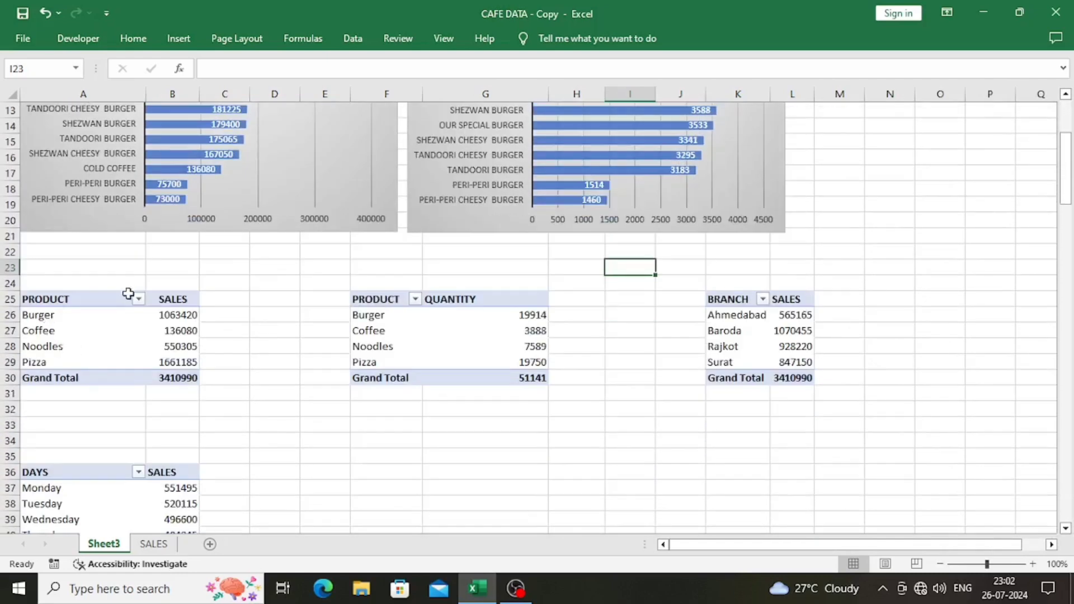
pyautogui.scroll(-2, 128, 293)
pyautogui.click(9, 336)
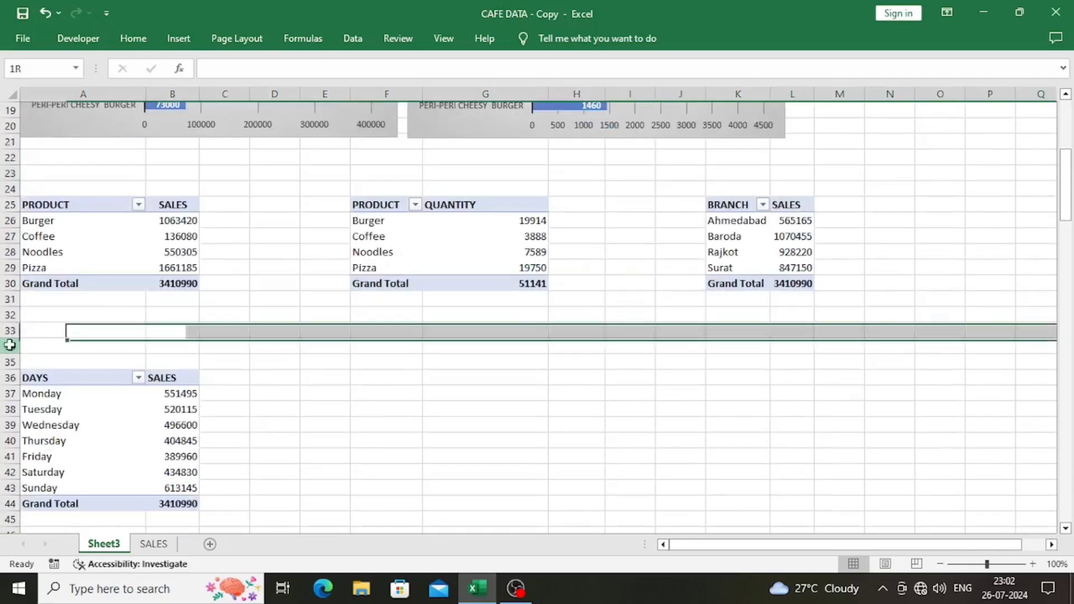
pyautogui.hotkey('ctrl', '+')
pyautogui.hotkey('ctrl', '+')
pyautogui.hotkey('ctrl', '+')
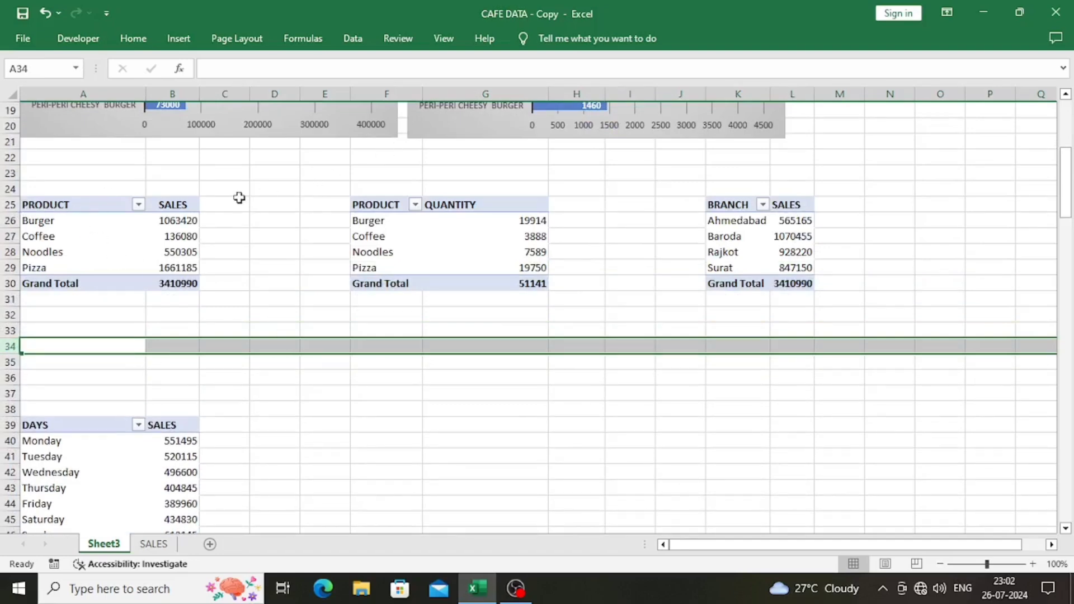
# - Insert a 2-D pie chart from the product sales table A25:B29
pyautogui.moveTo(67, 205); pyautogui.dragTo(159, 264)
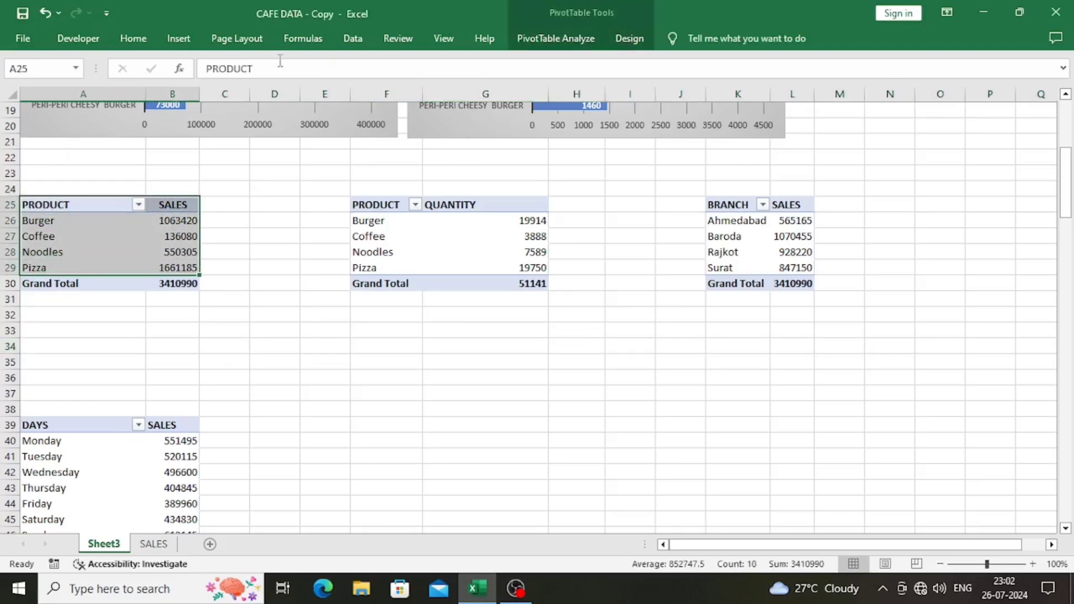
pyautogui.click(179, 38)
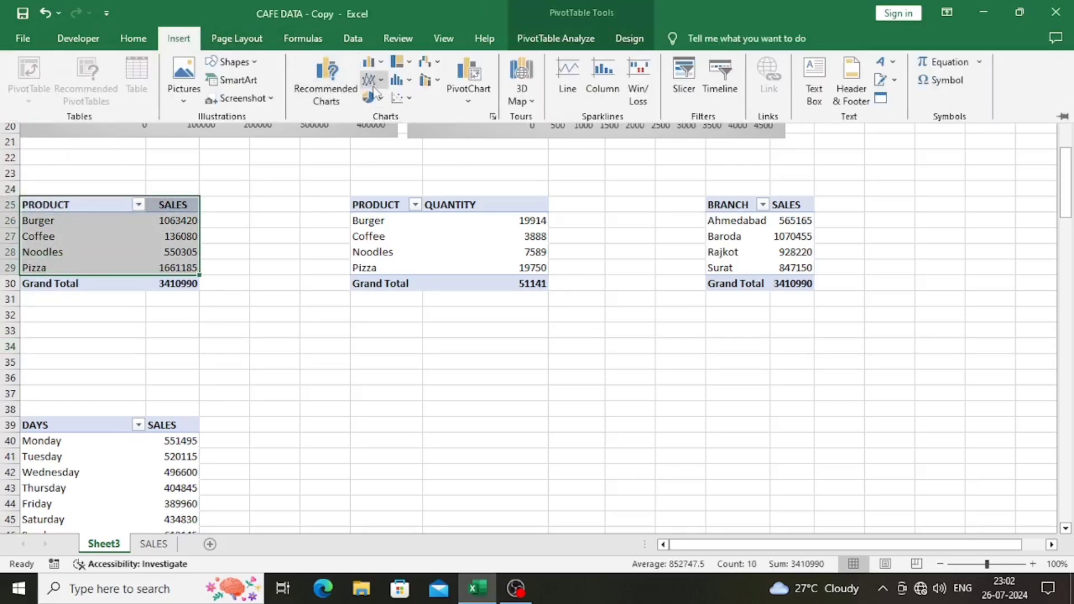
pyautogui.click(371, 98)
pyautogui.click(388, 154)
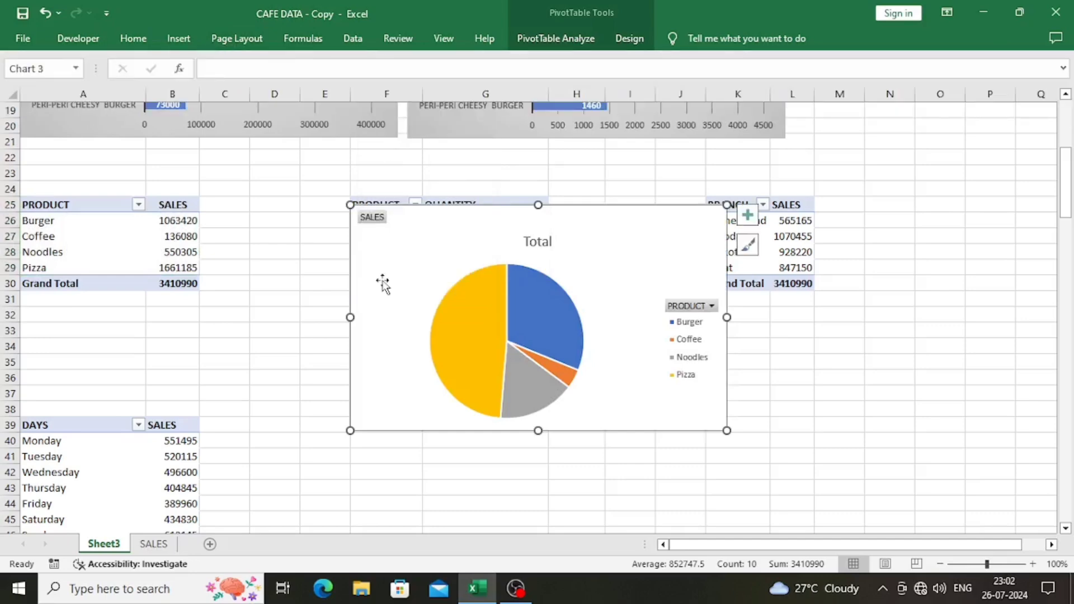
# - Move the product sales pie chart over its source table, starting at row 22 beneath the item-wise sales chart
pyautogui.moveTo(408, 291); pyautogui.dragTo(13, 260)
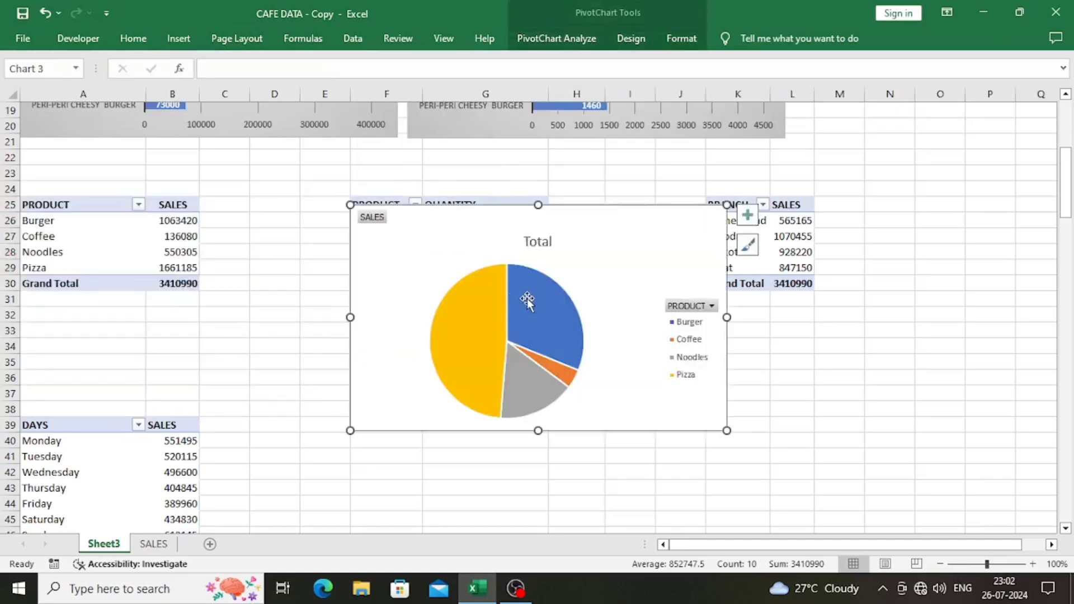
pyautogui.moveTo(386, 274); pyautogui.dragTo(3, 193)
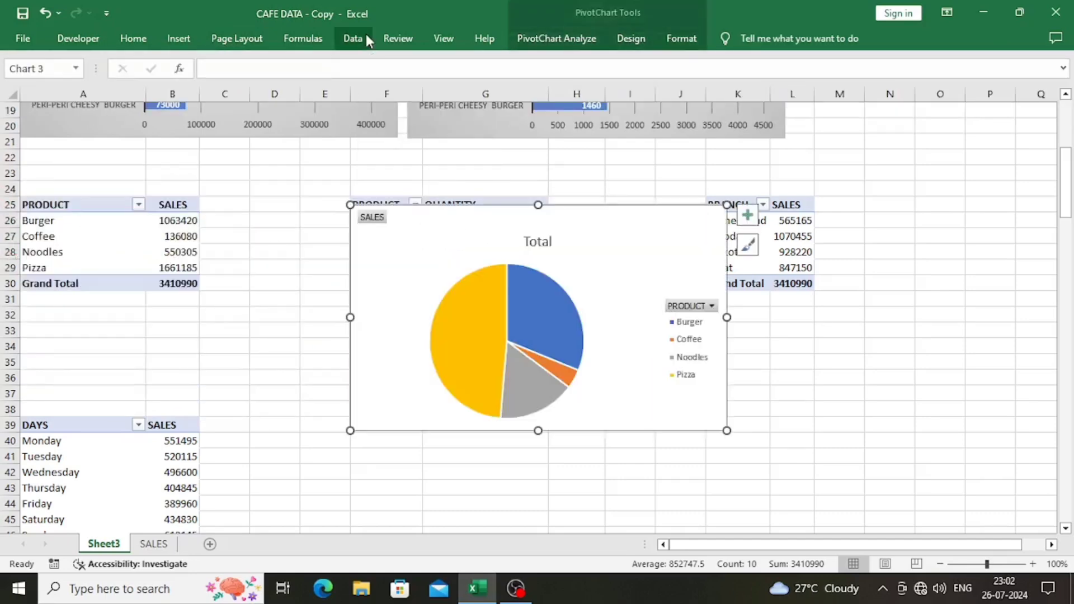
pyautogui.moveTo(412, 300); pyautogui.dragTo(124, 256)
pyautogui.moveTo(171, 219); pyautogui.dragTo(97, 209)
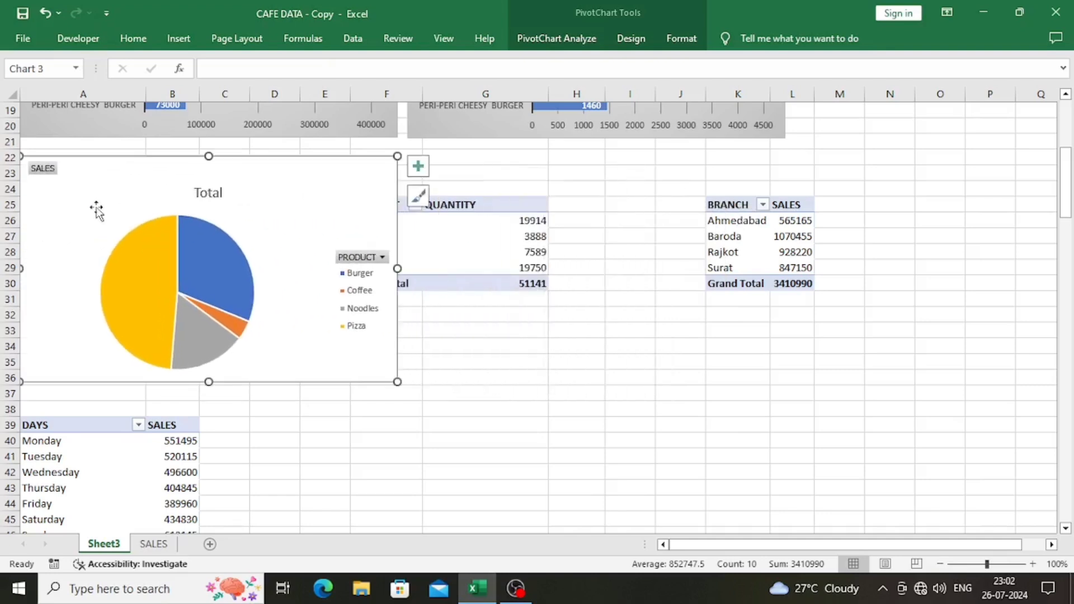
pyautogui.click(356, 259)
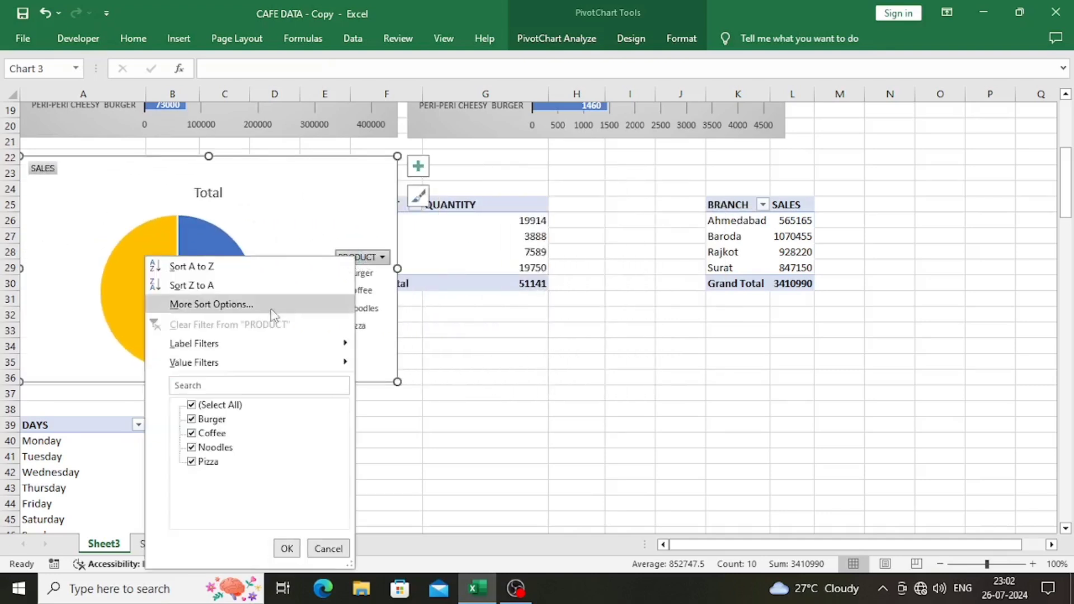
pyautogui.click(83, 220)
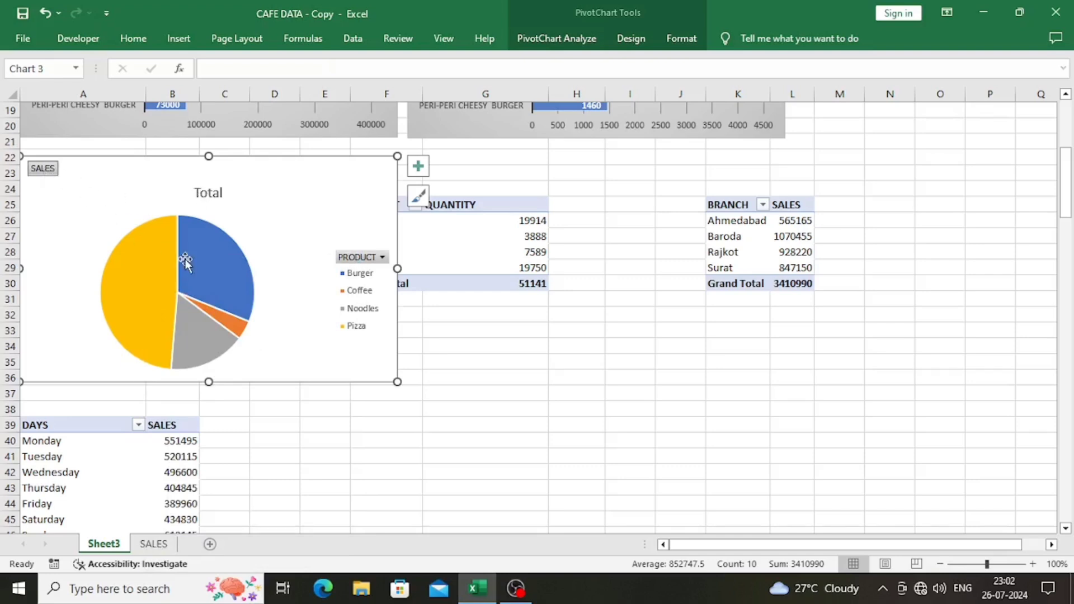
# - Add data labels to the product sales pie and set their label position to Inside End
pyautogui.rightClick(124, 250)
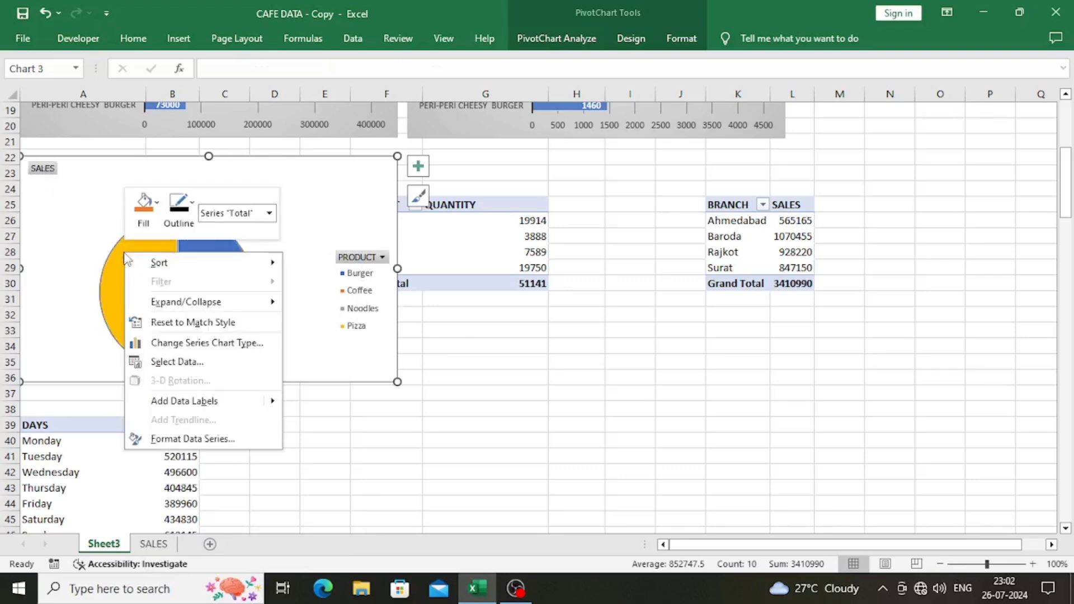
pyautogui.click(214, 401)
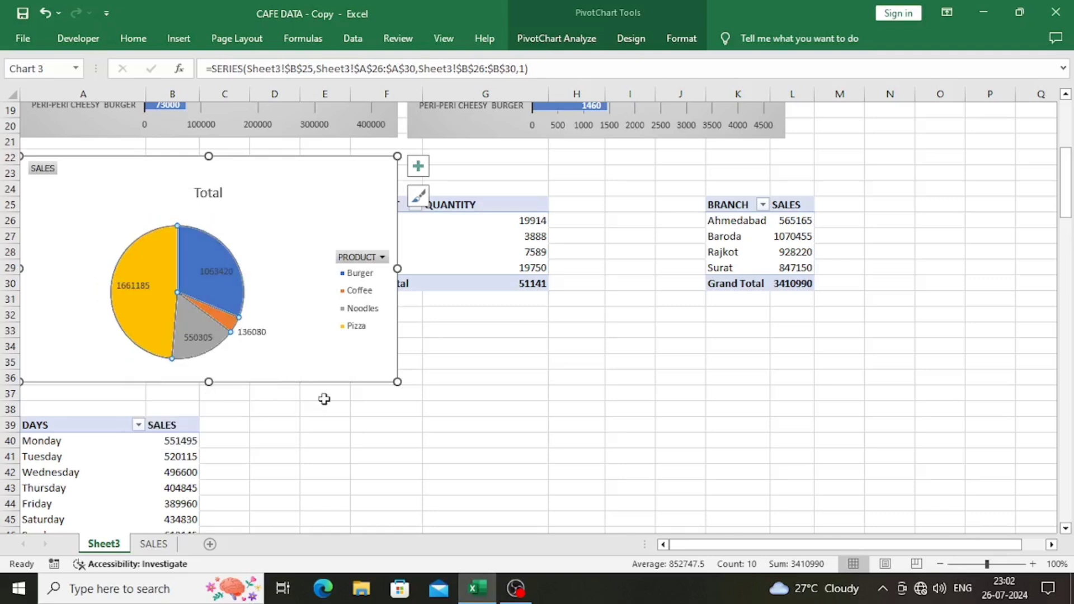
pyautogui.rightClick(226, 297)
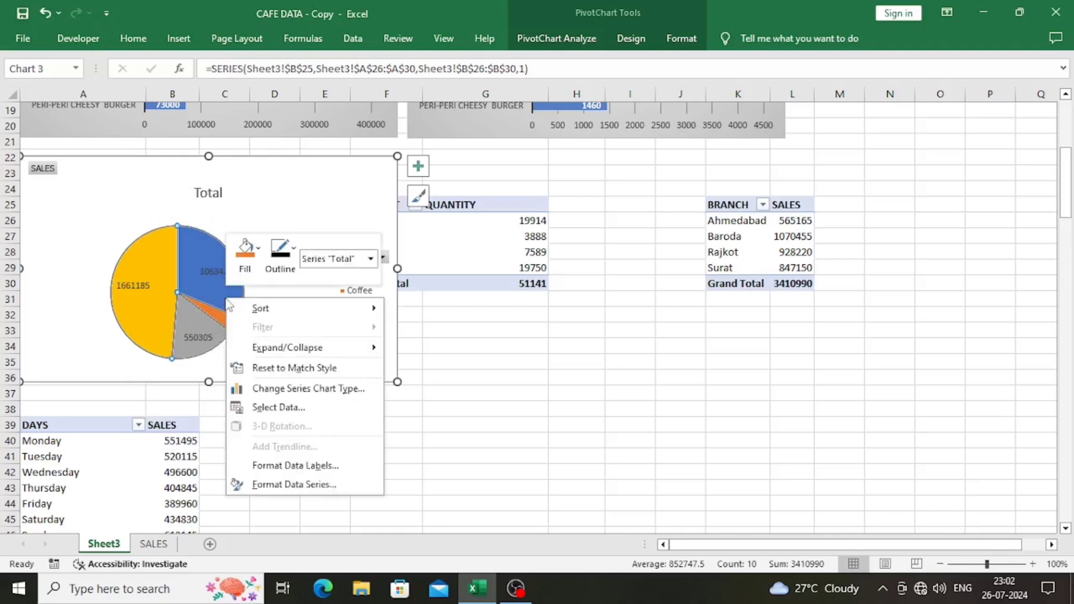
pyautogui.click(295, 466)
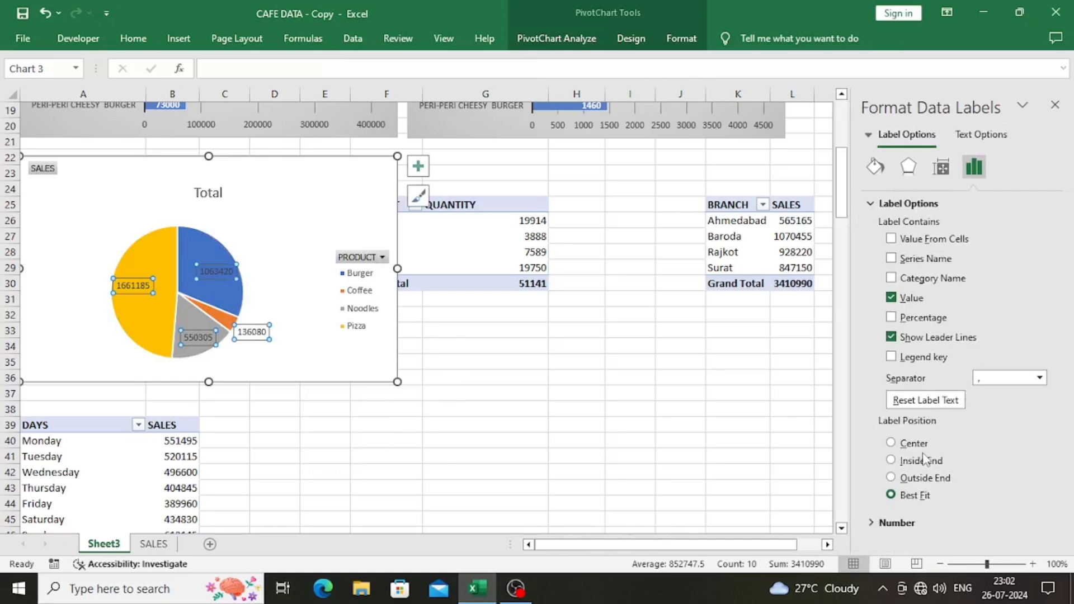
pyautogui.click(891, 461)
pyautogui.click(681, 456)
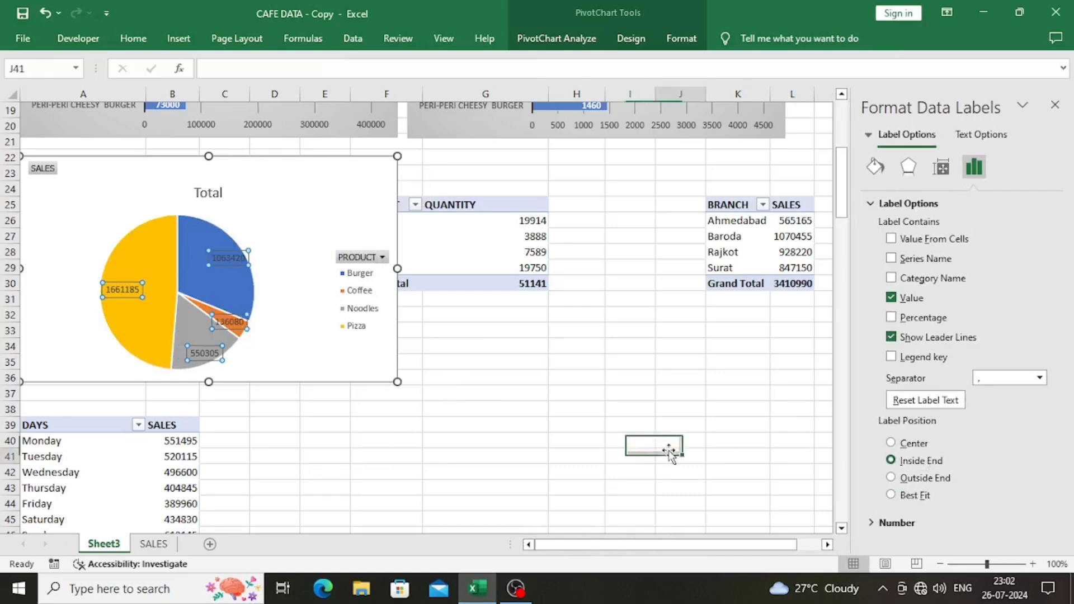
# - Enlarge the pie's plot area slightly by stretching its upper-left corner outward
pyautogui.click(223, 283)
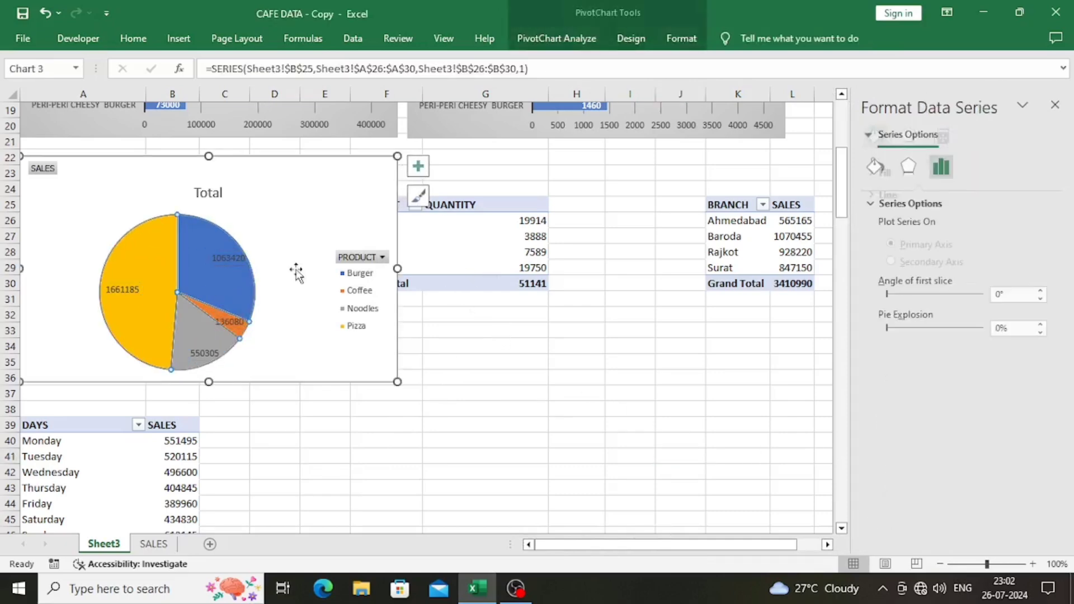
pyautogui.click(108, 268)
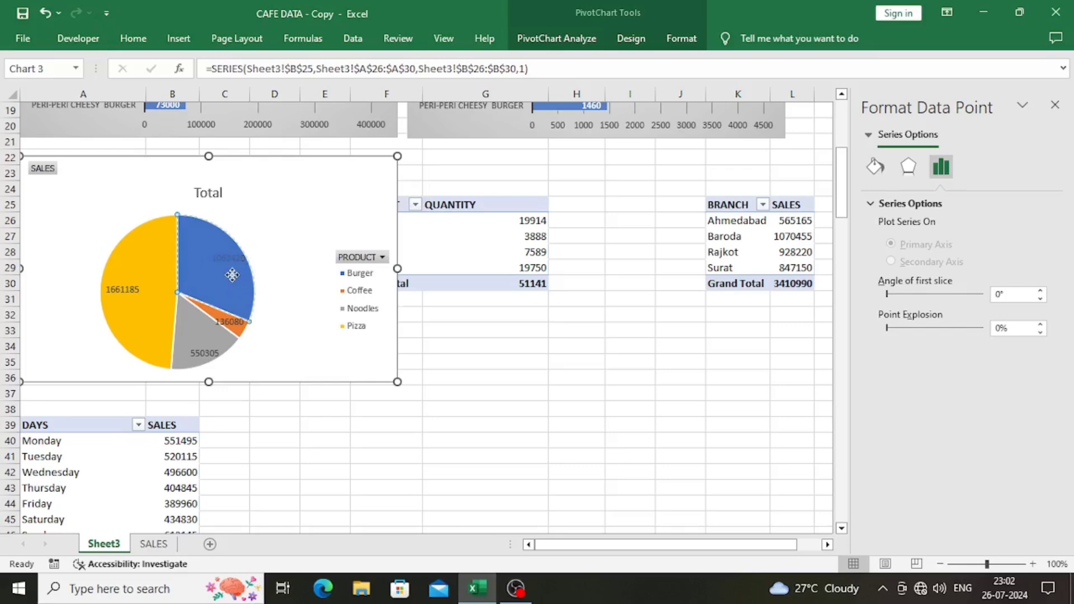
pyautogui.click(269, 263)
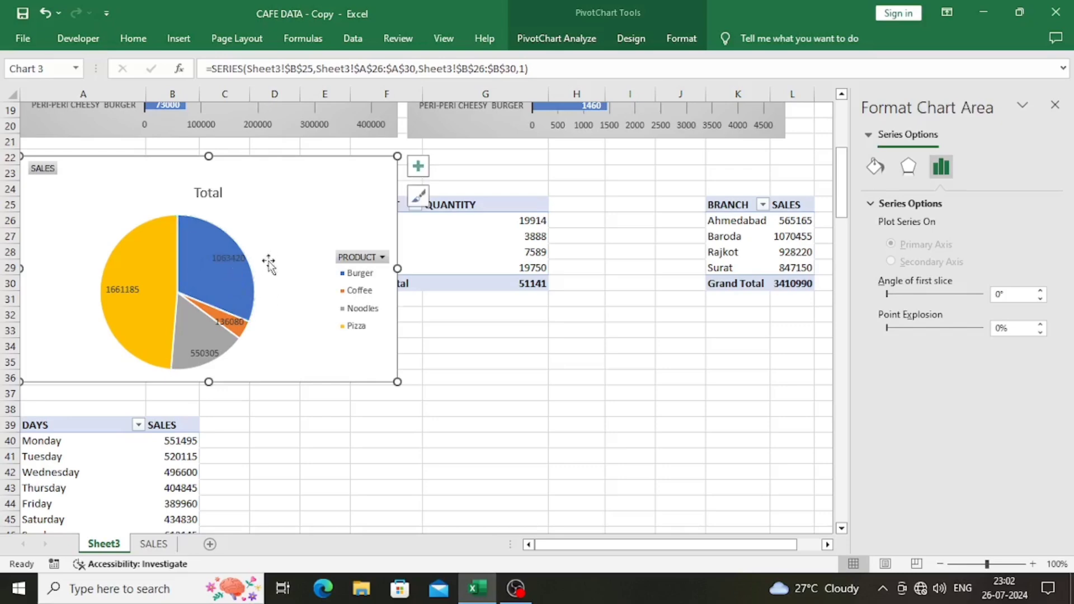
pyautogui.click(104, 216)
pyautogui.click(96, 214)
pyautogui.click(99, 215)
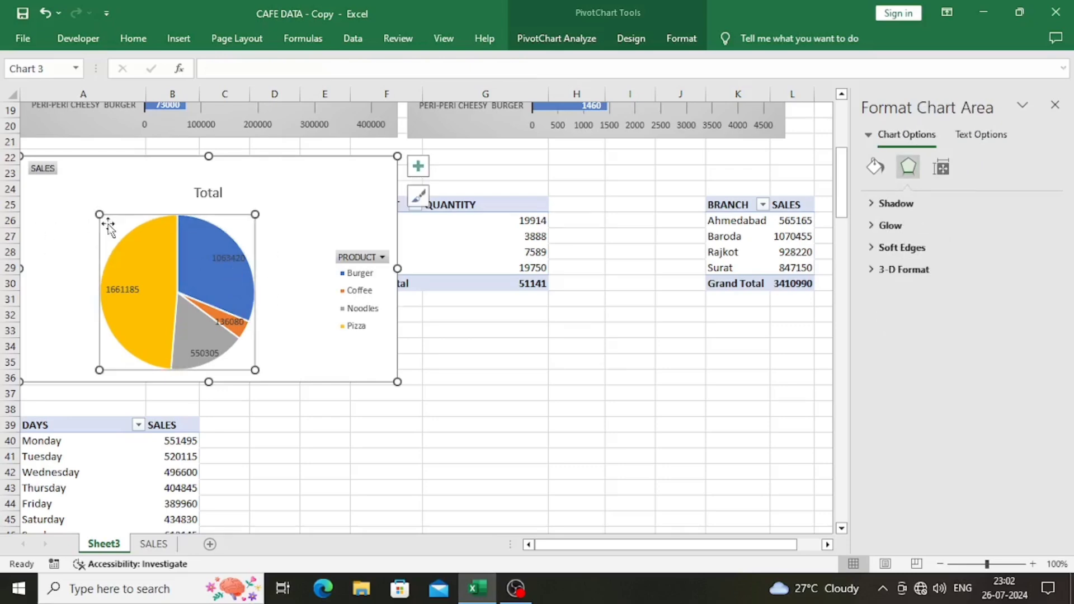
pyautogui.moveTo(99, 215); pyautogui.dragTo(83, 199)
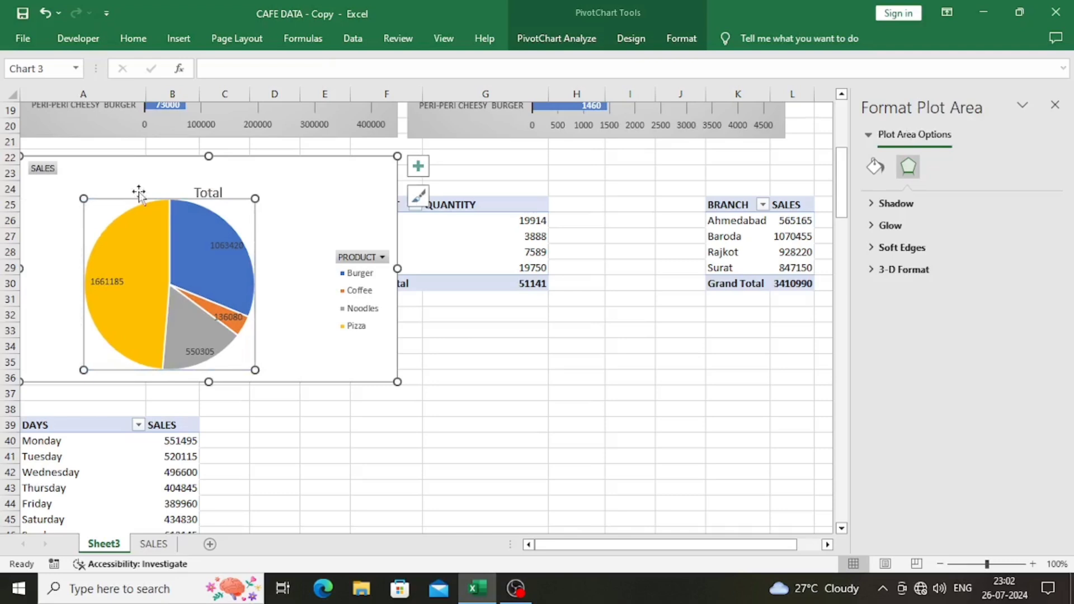
# - Change the pie chart's title to PRODUCT WISE SALES and move it up clear of the pie
pyautogui.click(208, 191)
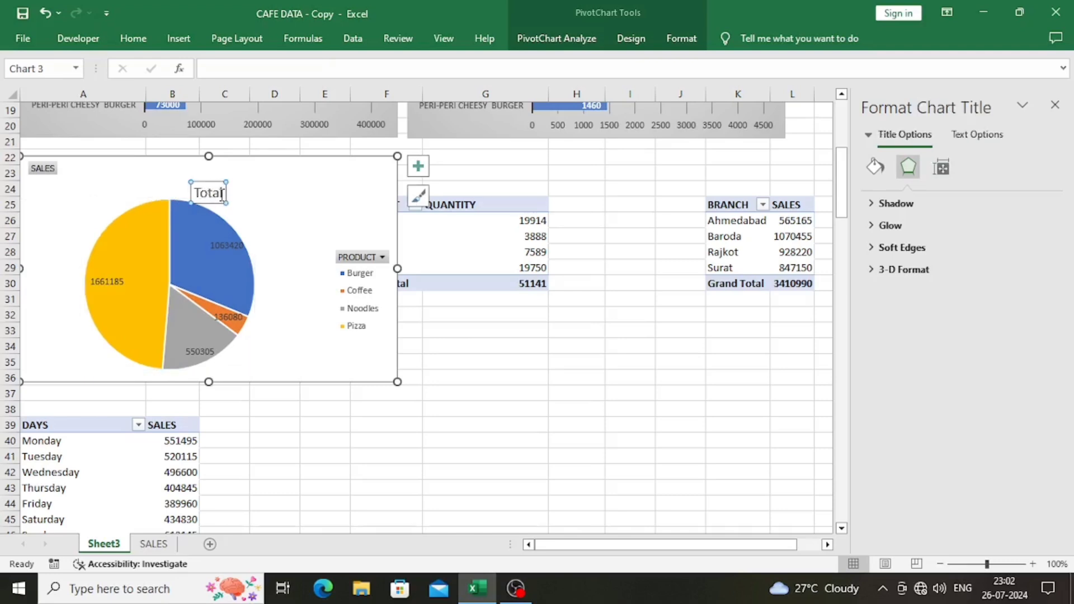
pyautogui.doubleClick(222, 194)
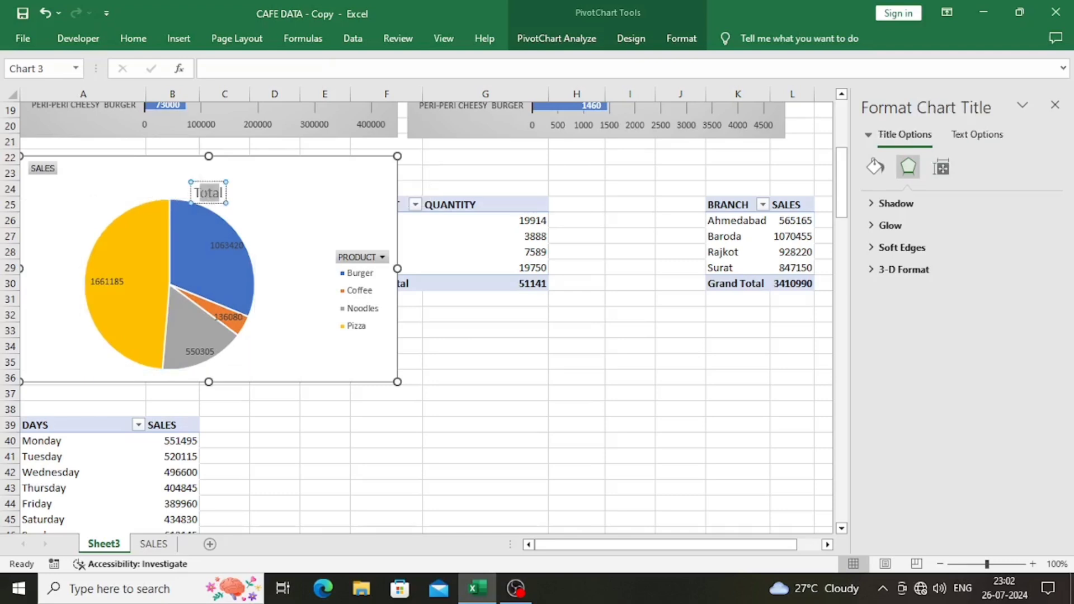
pyautogui.click(206, 193)
pyautogui.doubleClick(206, 194)
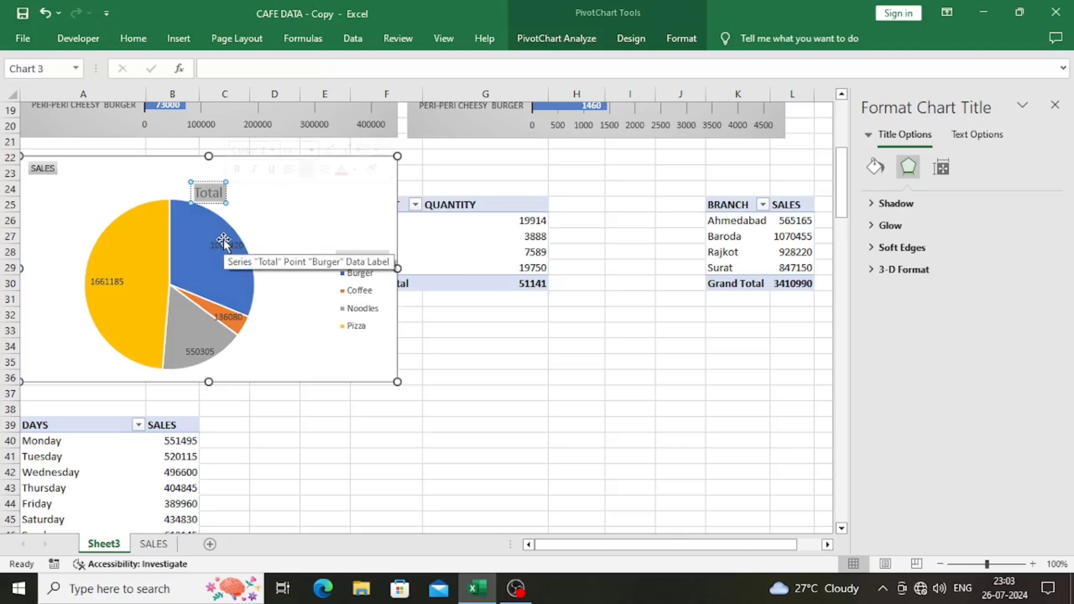
pyautogui.write('PR')
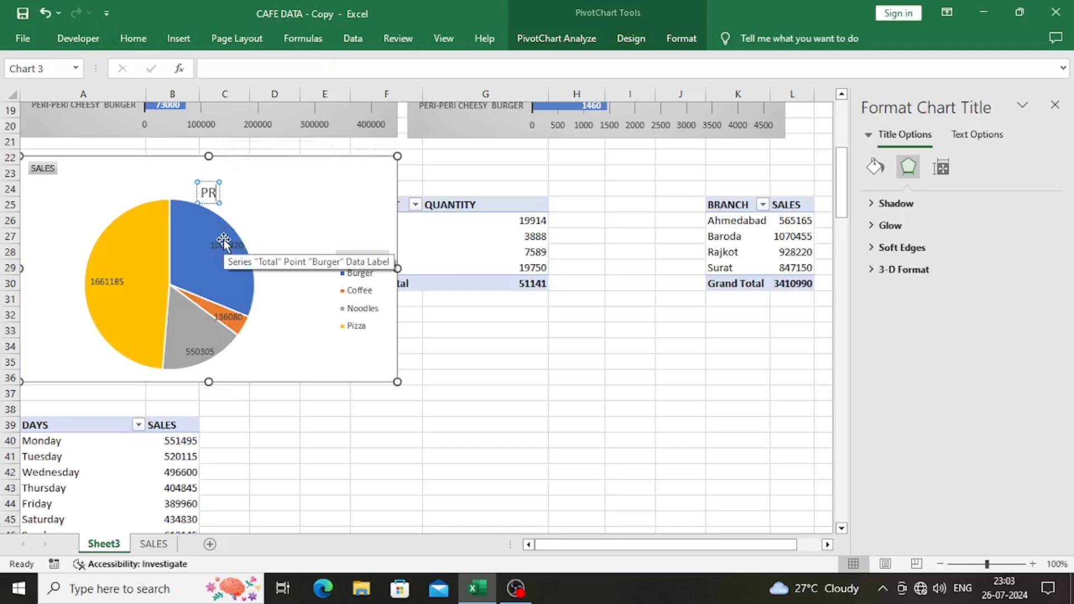
pyautogui.write('ODUCT WISE SA')
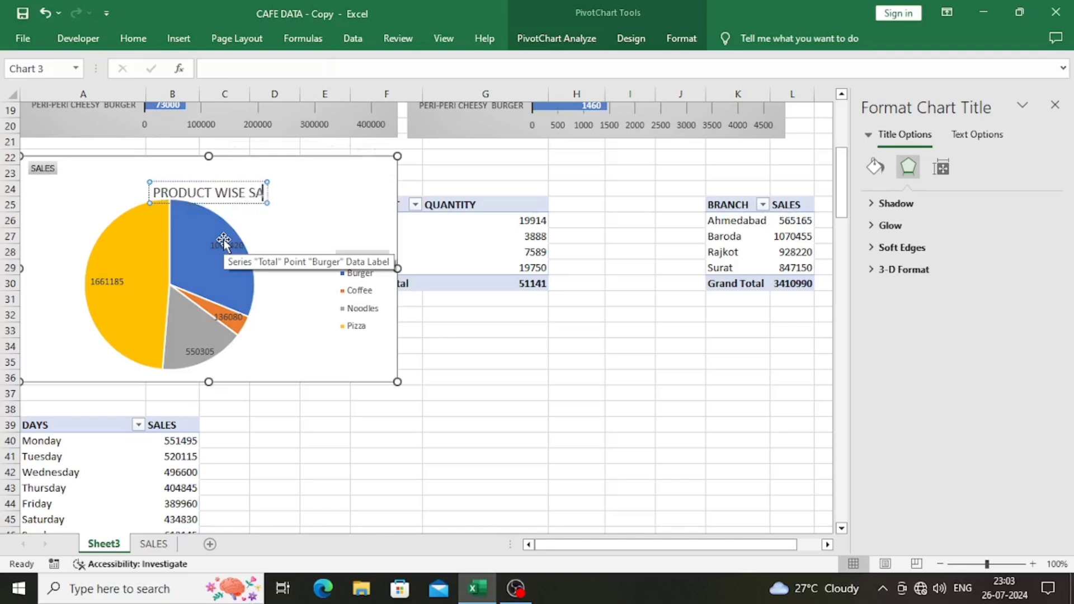
pyautogui.write('LES')
pyautogui.press('Escape')
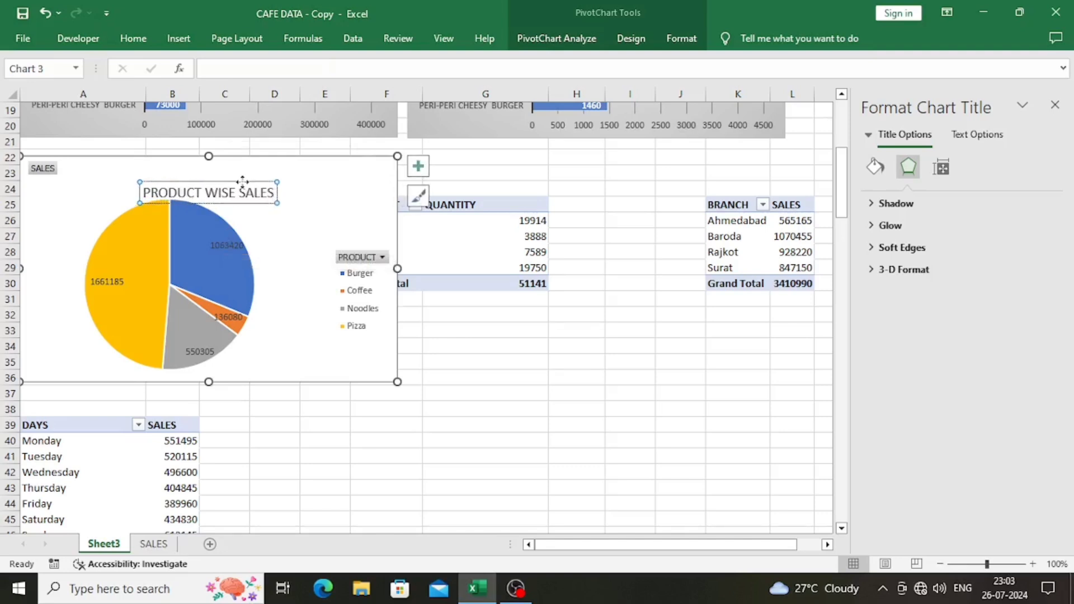
pyautogui.moveTo(258, 201); pyautogui.dragTo(241, 185)
pyautogui.click(237, 177)
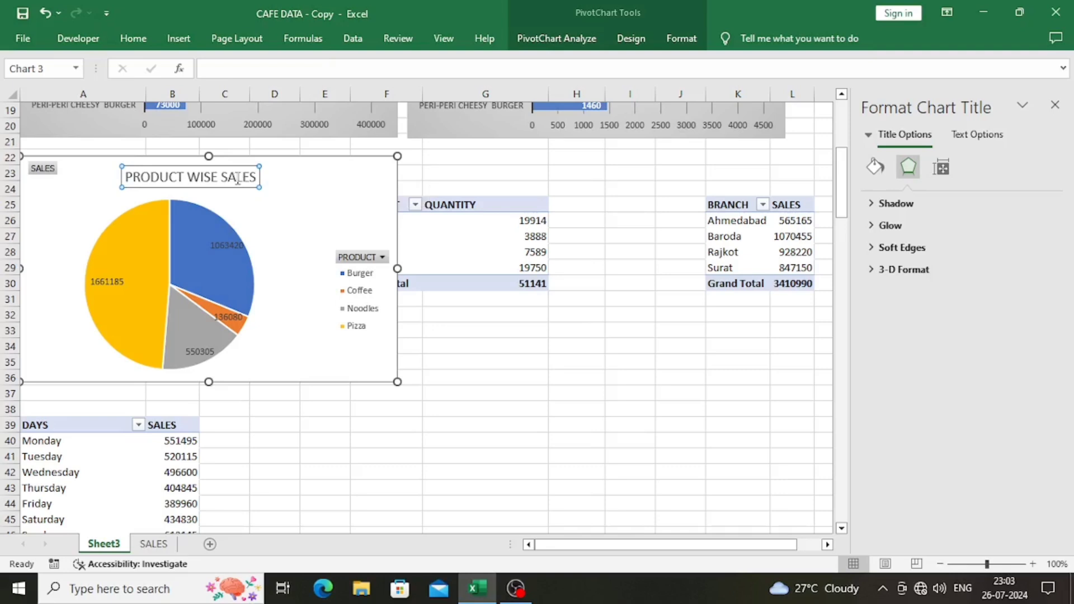
# - Hide all field buttons on the product-wise sales pie chart
pyautogui.rightClick(53, 169)
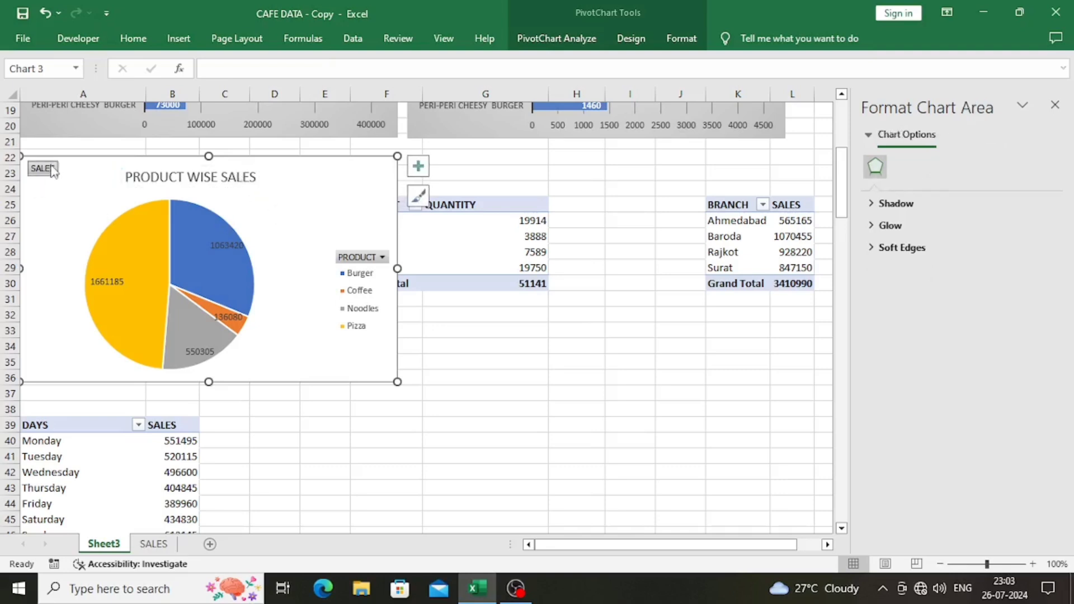
pyautogui.rightClick(52, 169)
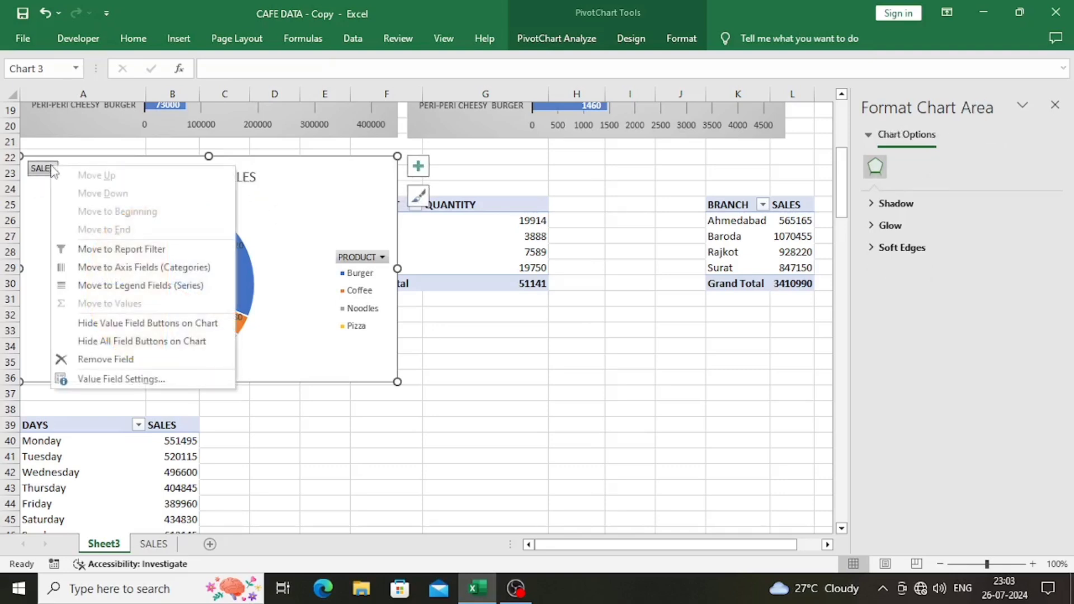
pyautogui.click(140, 342)
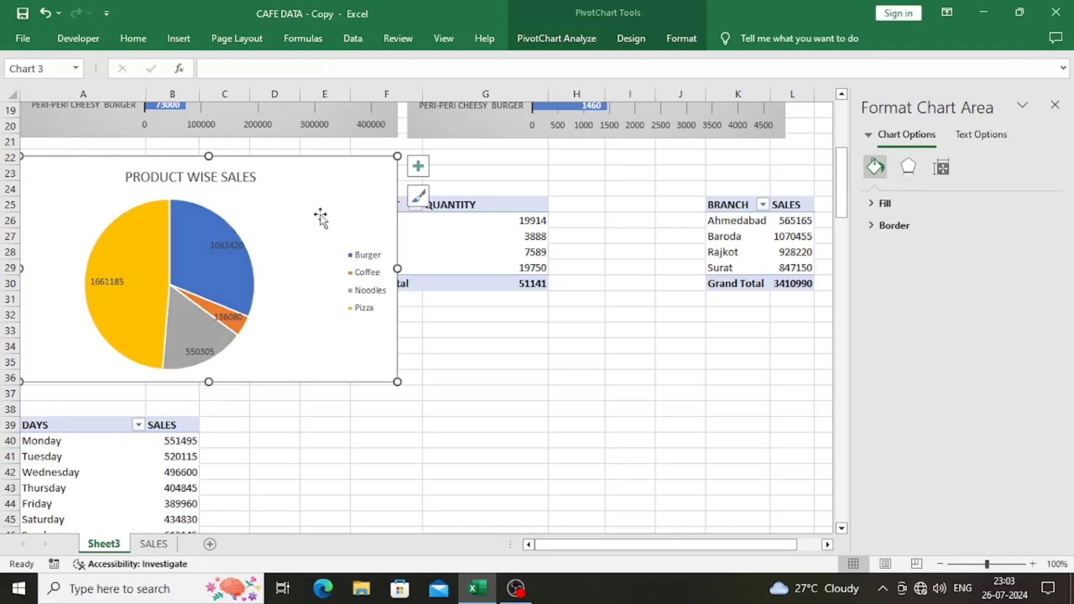
# - Try a solid fill behind the pie chart's legend
pyautogui.click(361, 265)
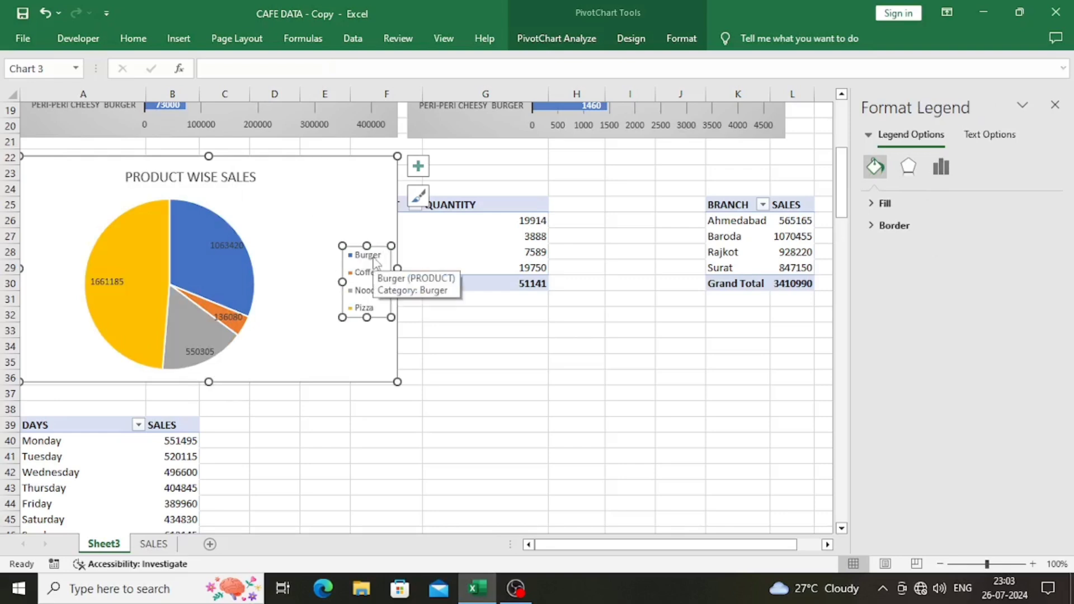
pyautogui.click(871, 204)
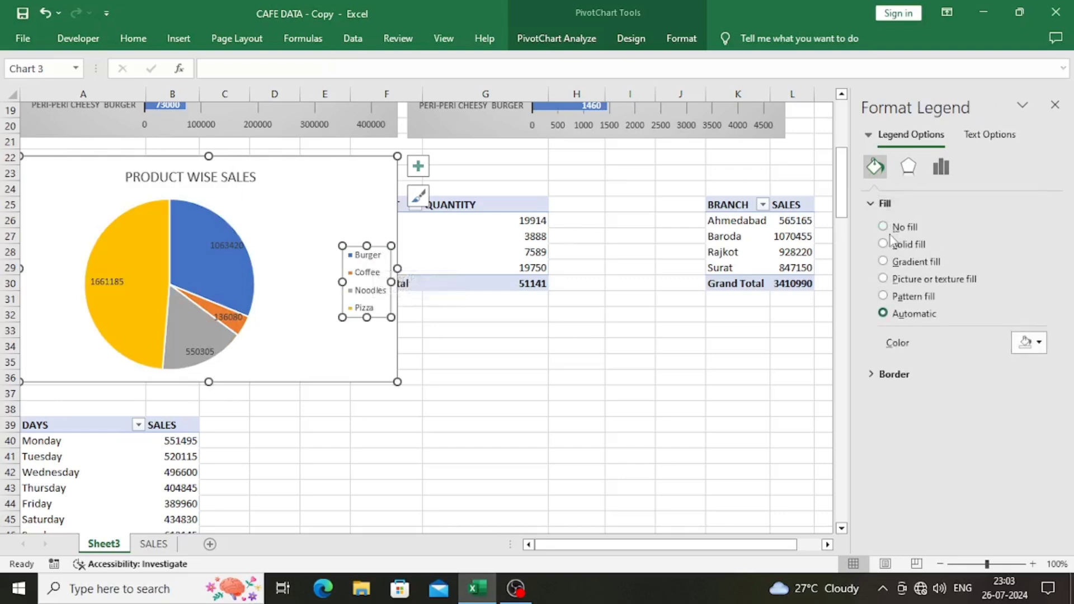
pyautogui.click(883, 244)
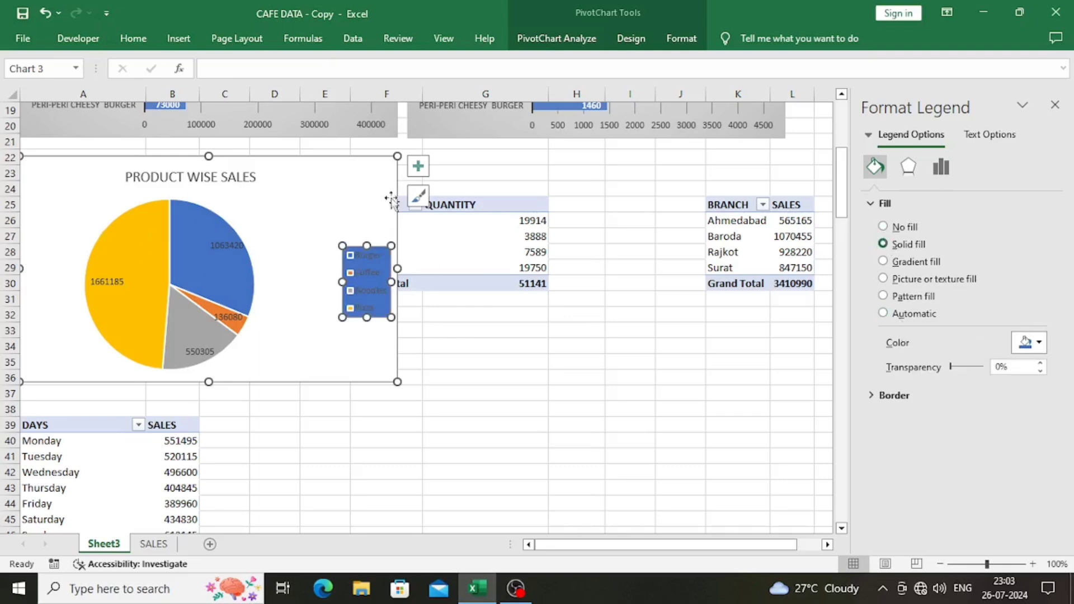
# - Browse the chart styles and apply the dark Style 7 to the product-wise sales pie
pyautogui.click(419, 194)
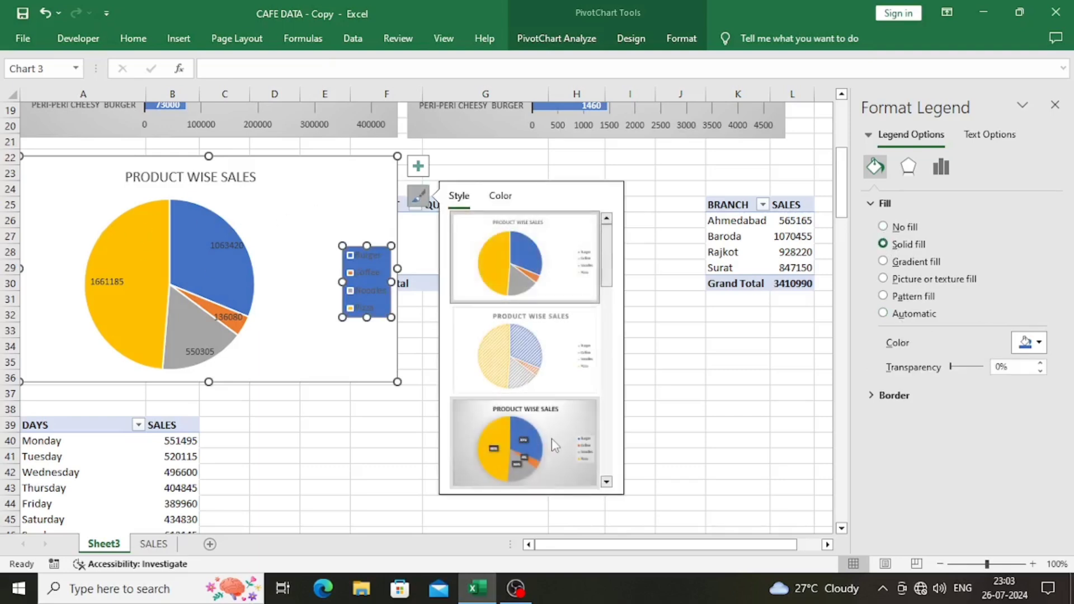
pyautogui.scroll(-2, 552, 439)
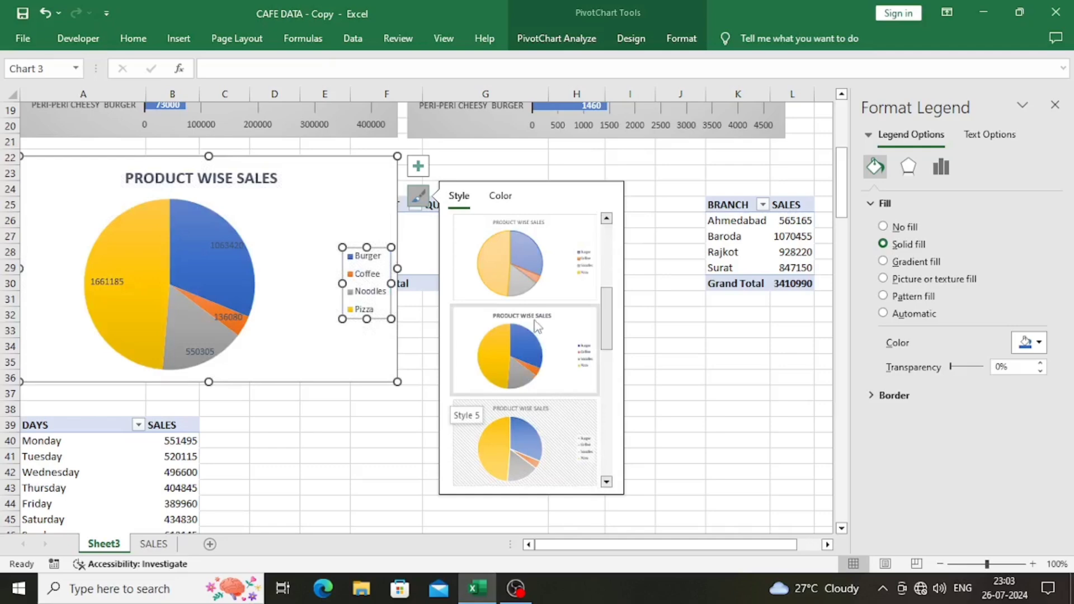
pyautogui.scroll(-3, 537, 336)
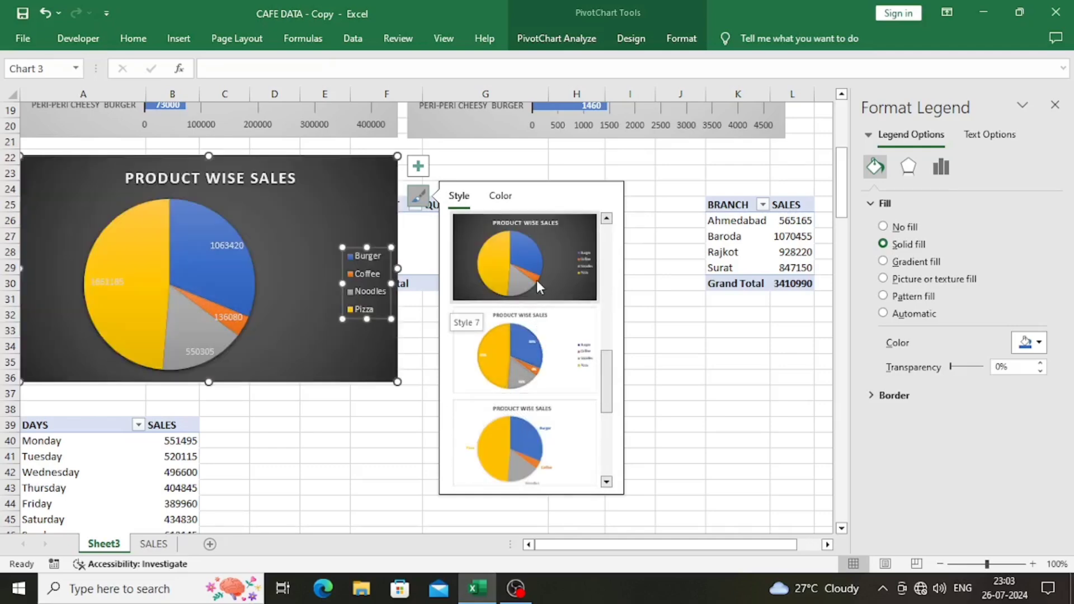
pyautogui.scroll(3, 536, 279)
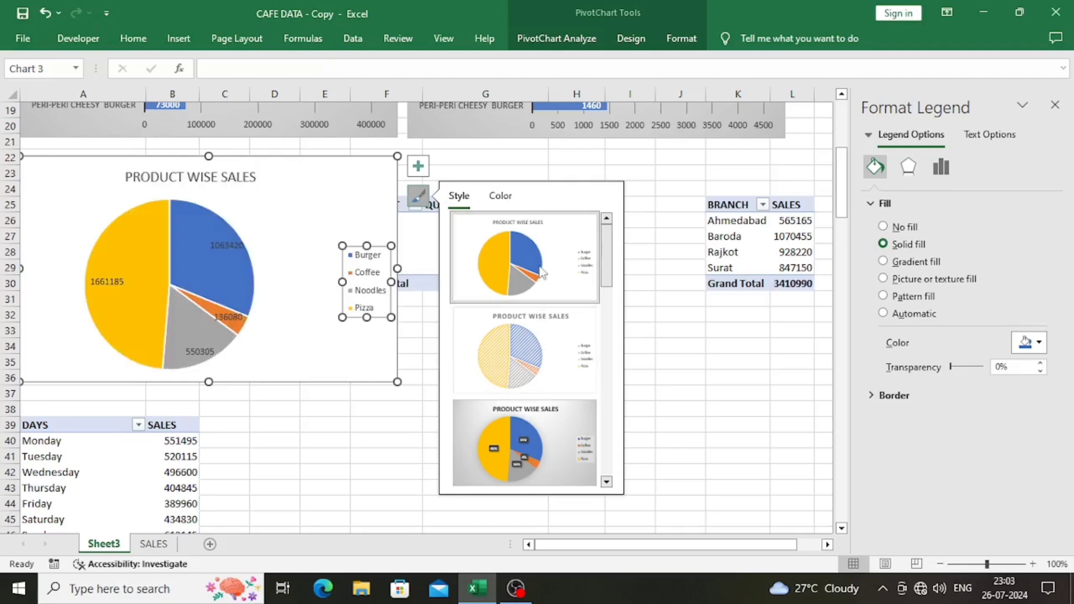
pyautogui.scroll(-2, 541, 273)
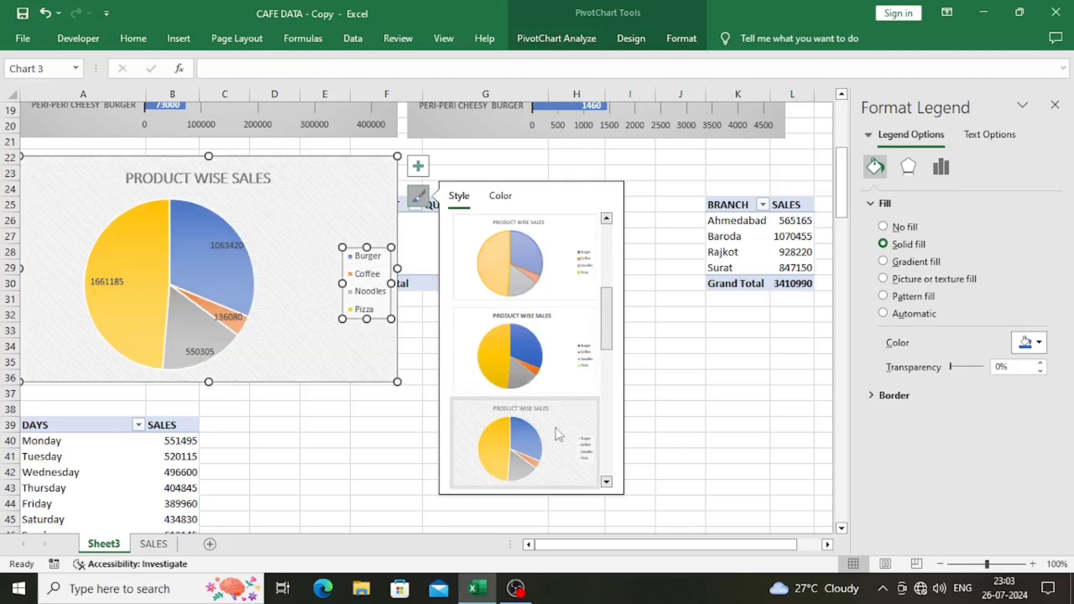
pyautogui.scroll(-3, 557, 430)
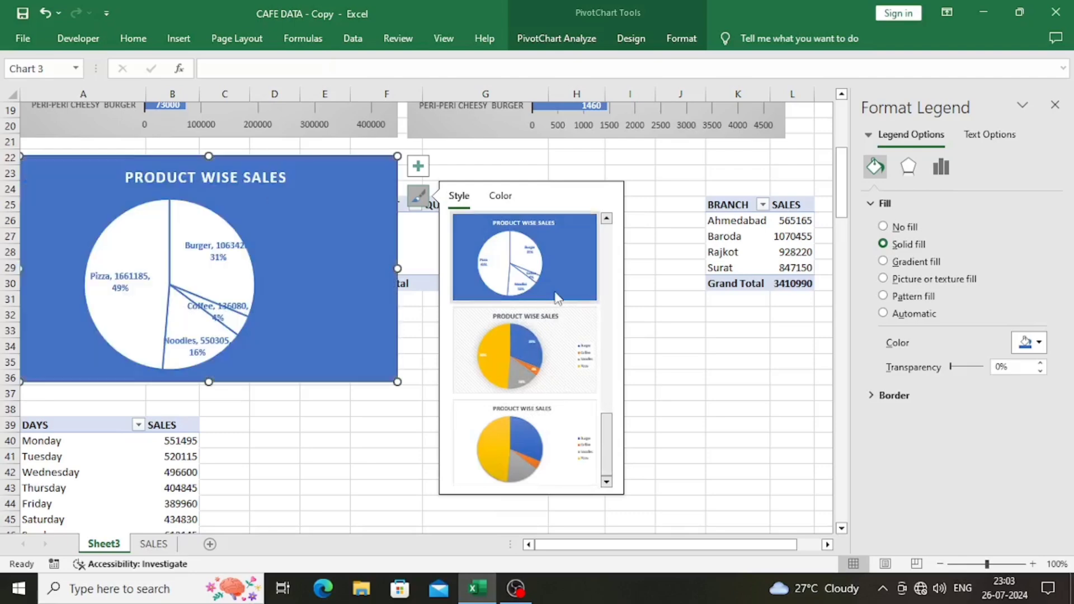
pyautogui.scroll(1, 556, 297)
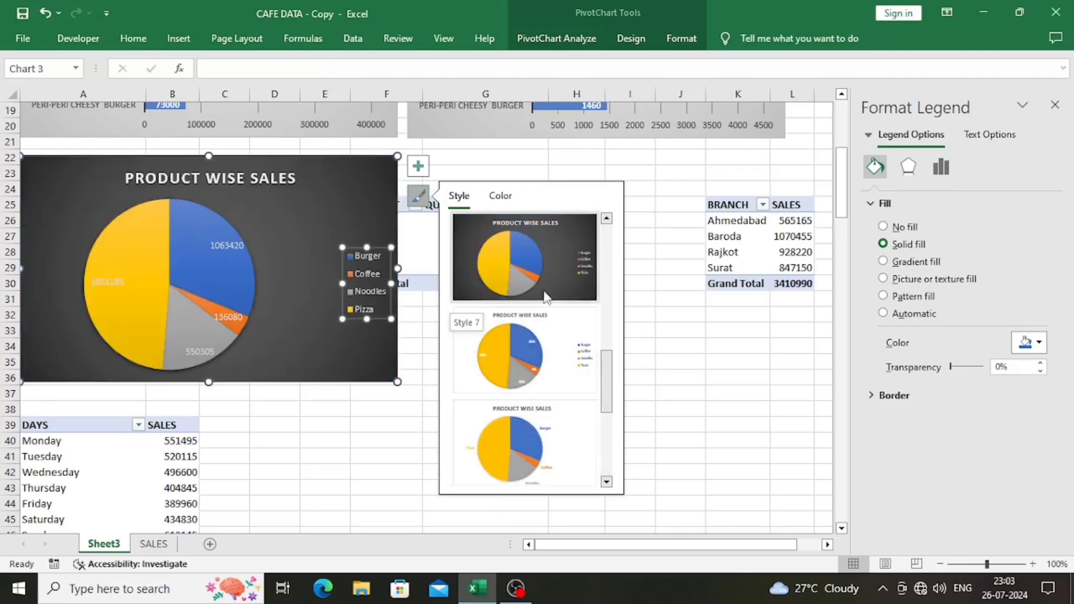
pyautogui.click(546, 295)
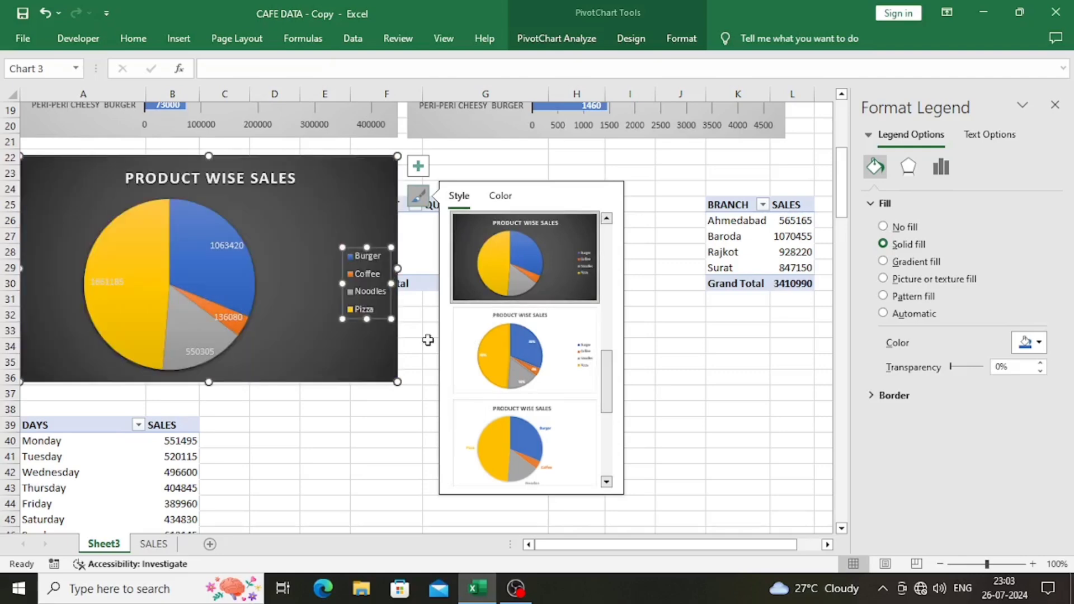
pyautogui.click(434, 328)
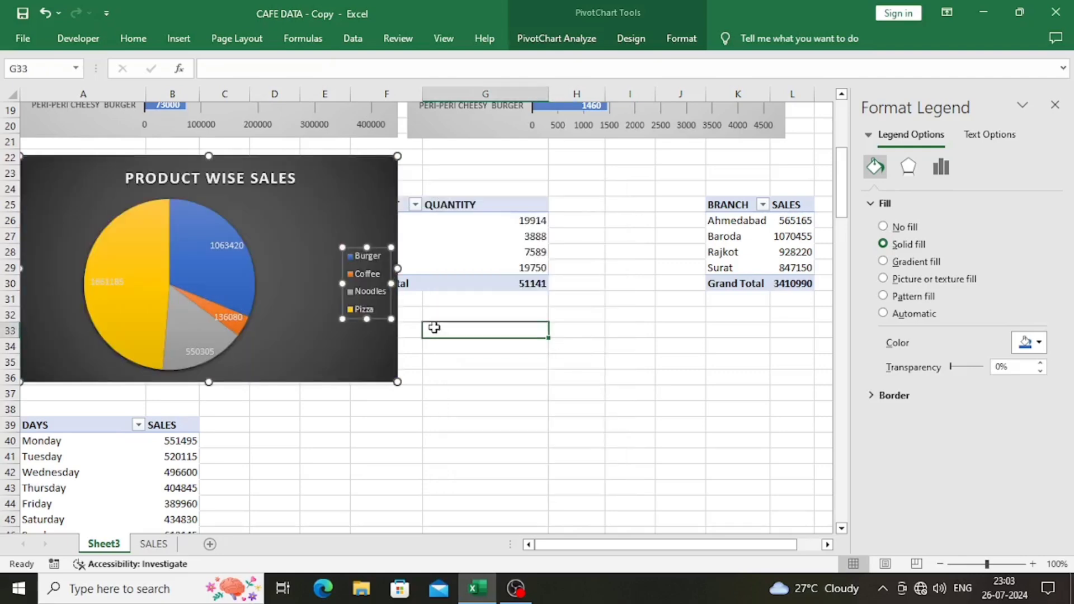
# - Set the pie chart legend's text fill to the orange theme color
pyautogui.click(257, 336)
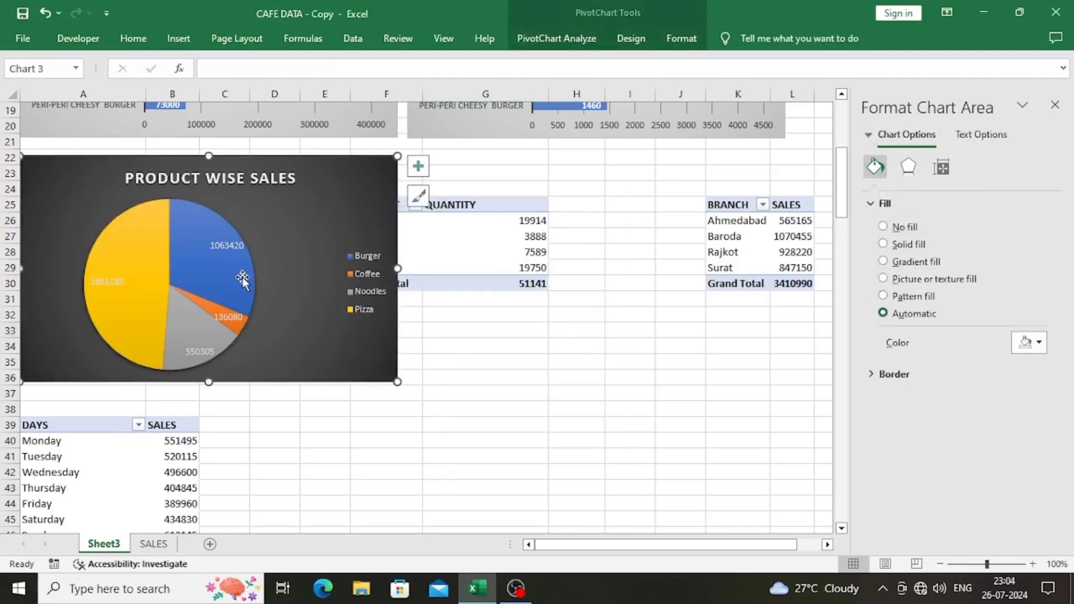
pyautogui.click(368, 258)
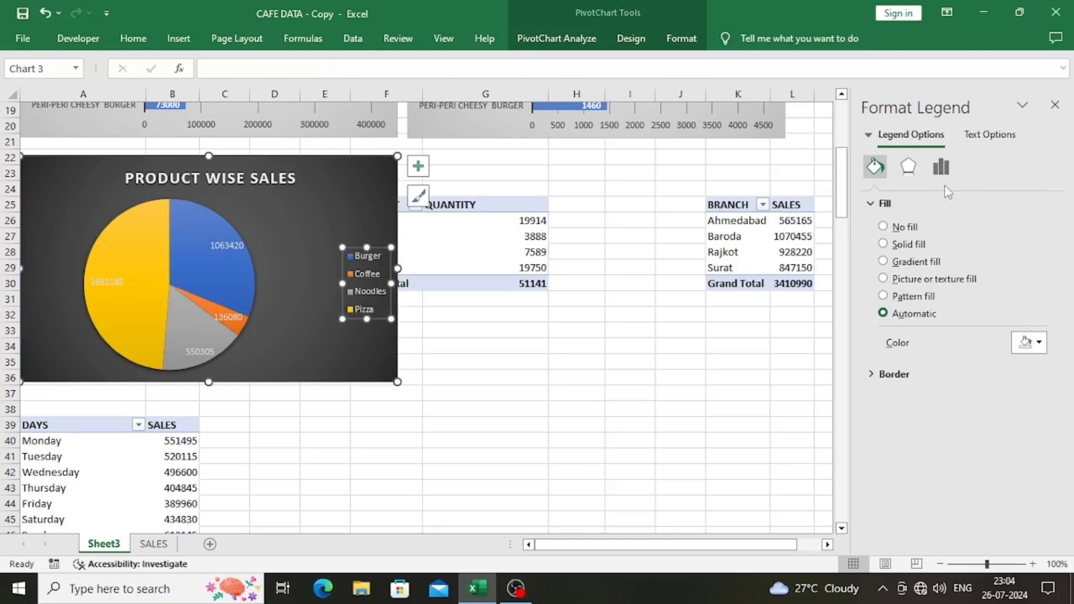
pyautogui.click(971, 139)
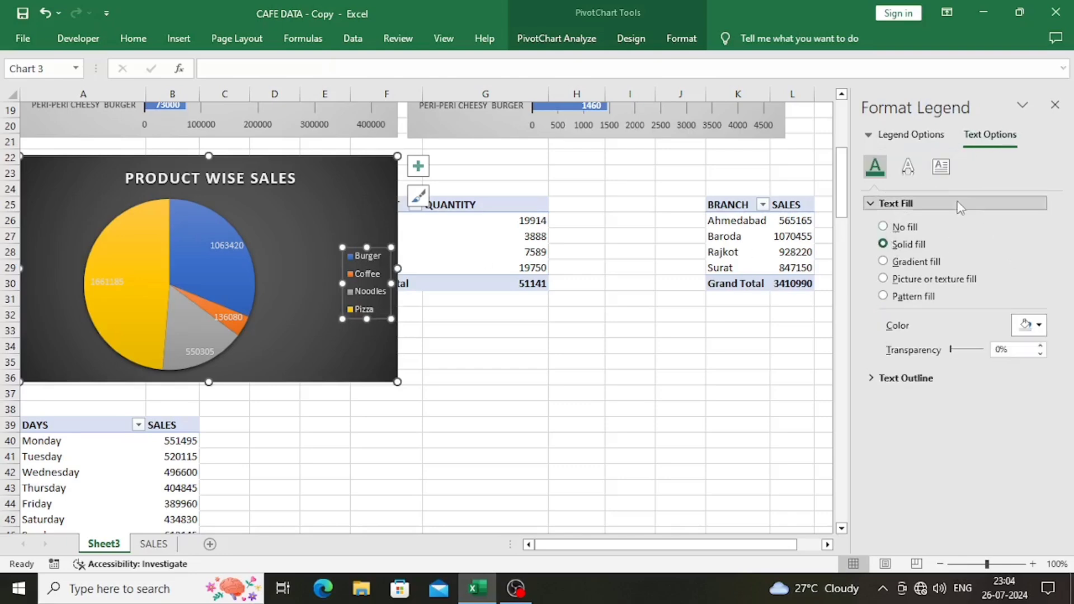
pyautogui.click(1029, 325)
pyautogui.click(957, 368)
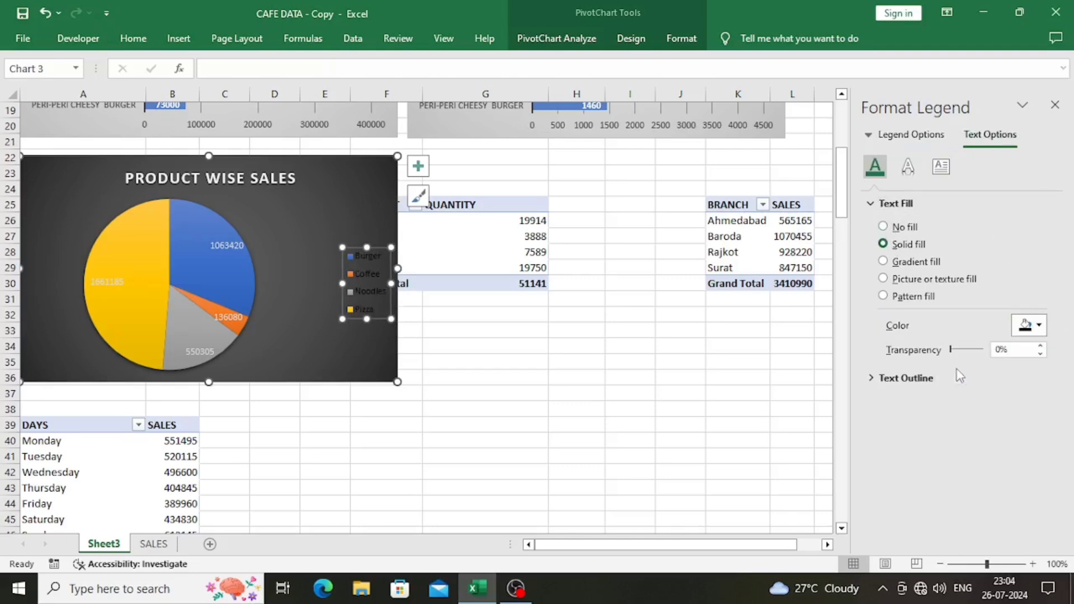
pyautogui.click(1030, 325)
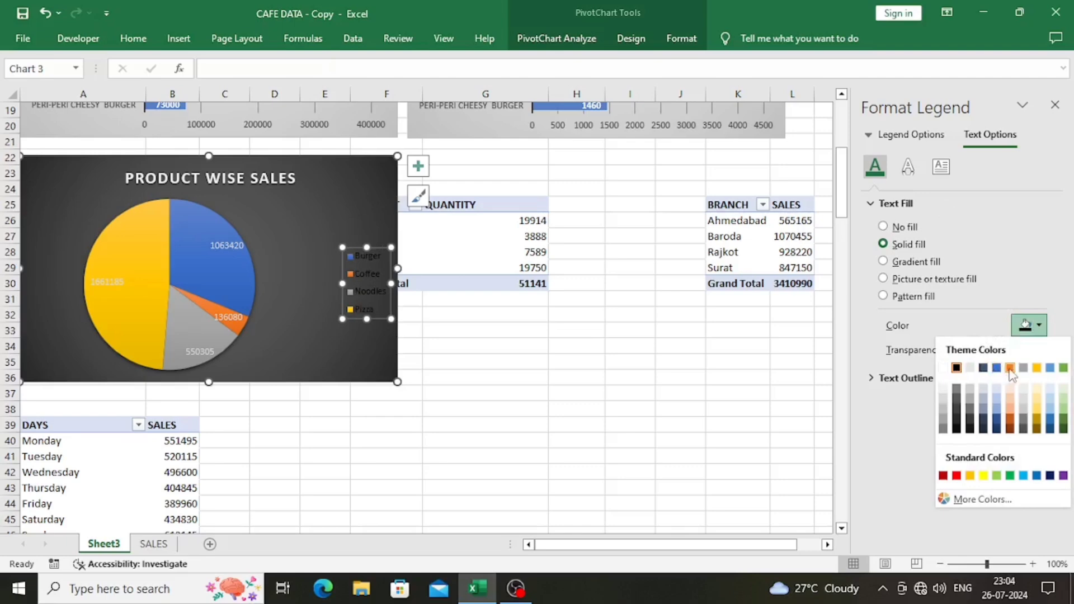
pyautogui.click(1011, 369)
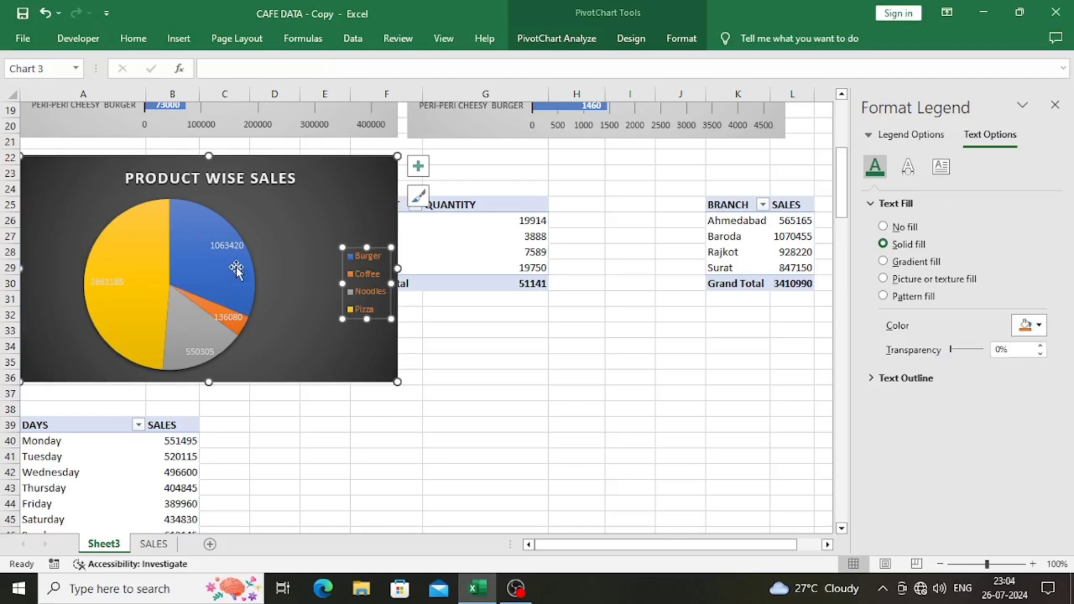
# - Set the text fill of the pie's data labels to black
pyautogui.click(234, 244)
pyautogui.click(1030, 325)
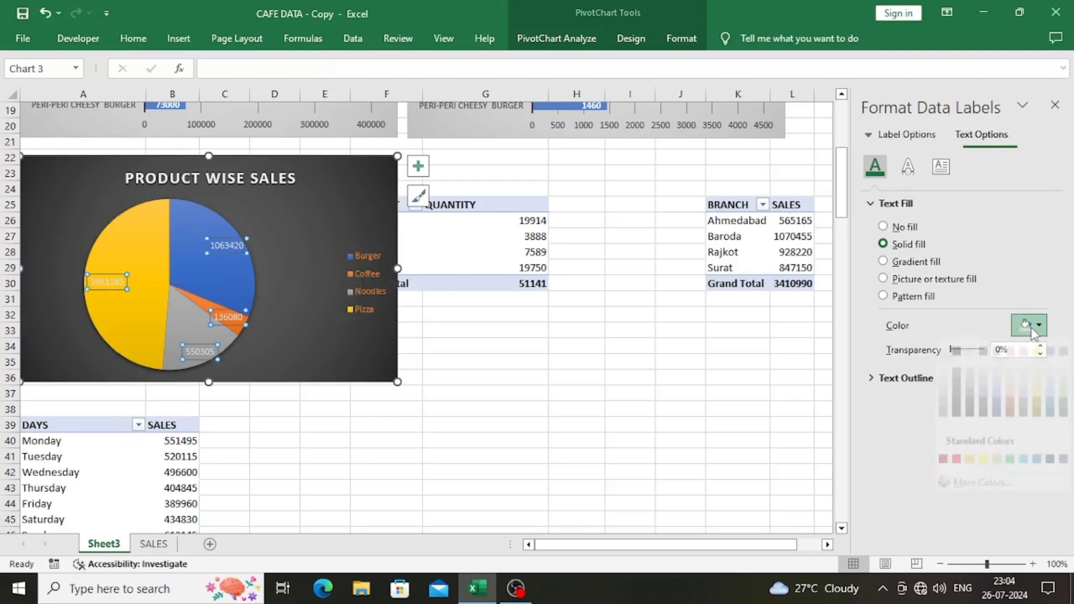
pyautogui.click(957, 368)
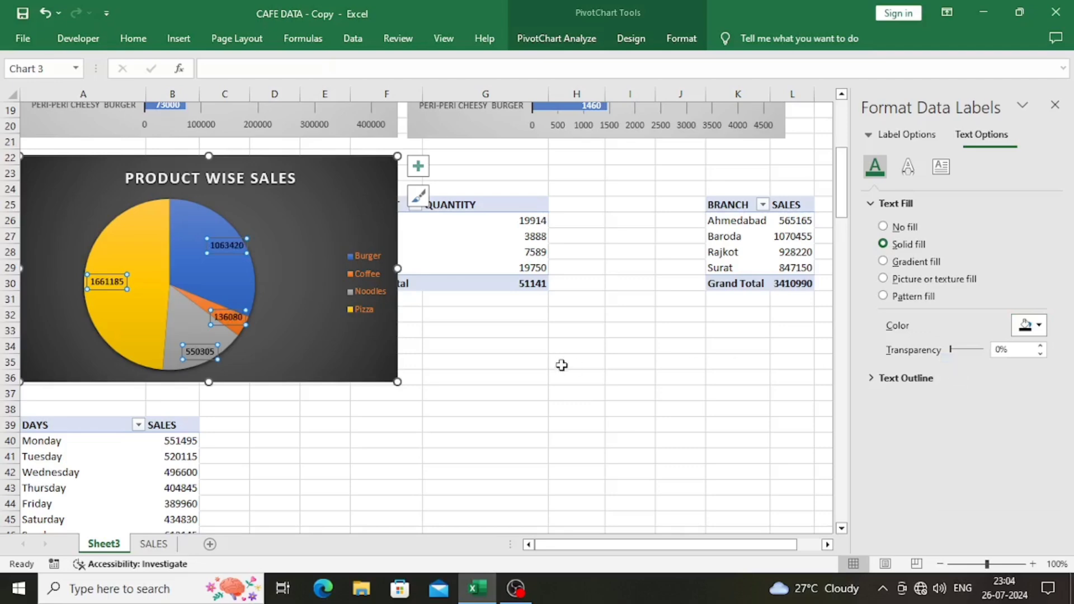
# - Widen the legend box of the PRODUCT WISE SALES pie chart and move it closer to the pie
pyautogui.click(510, 370)
pyautogui.click(358, 280)
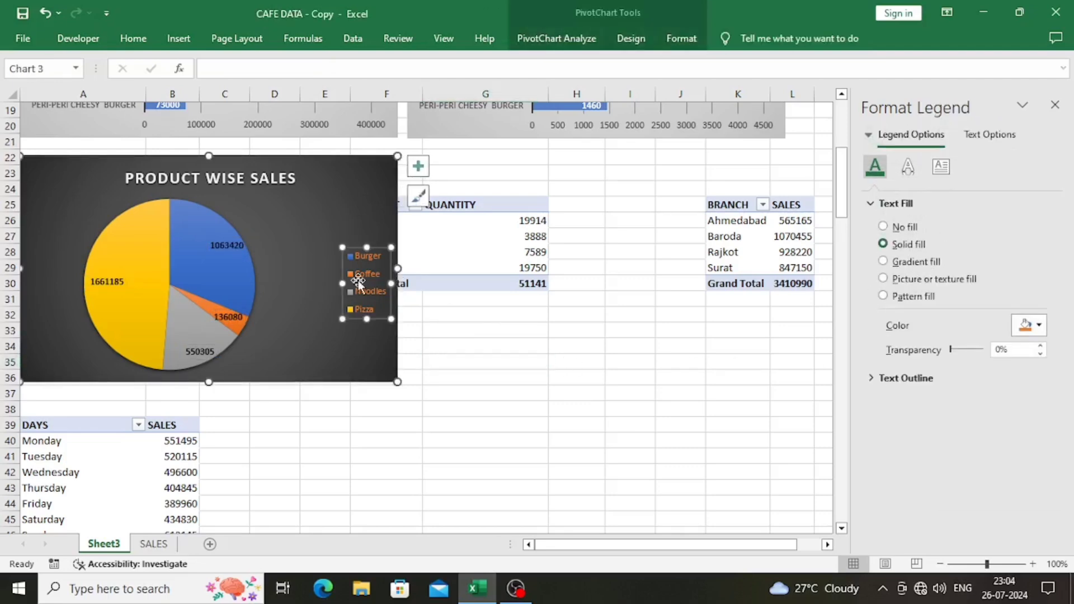
pyautogui.click(428, 346)
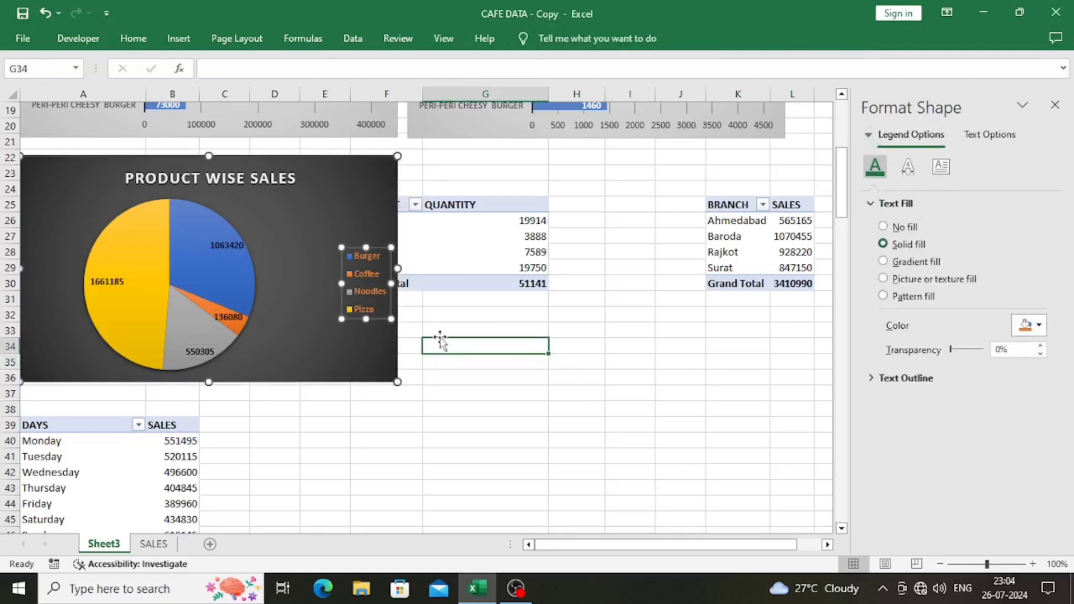
pyautogui.click(371, 287)
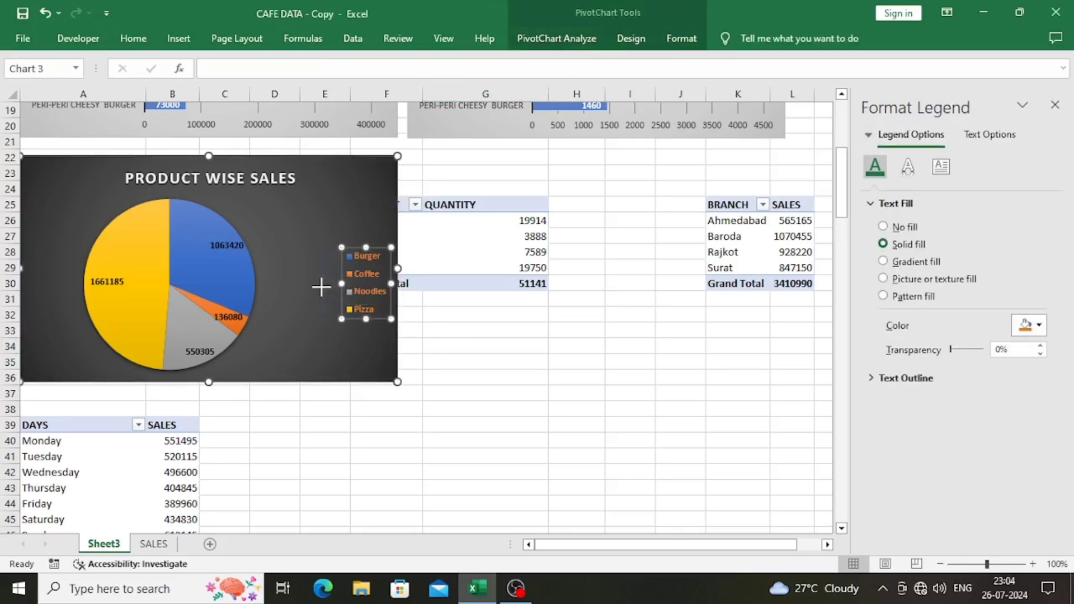
pyautogui.click(350, 330)
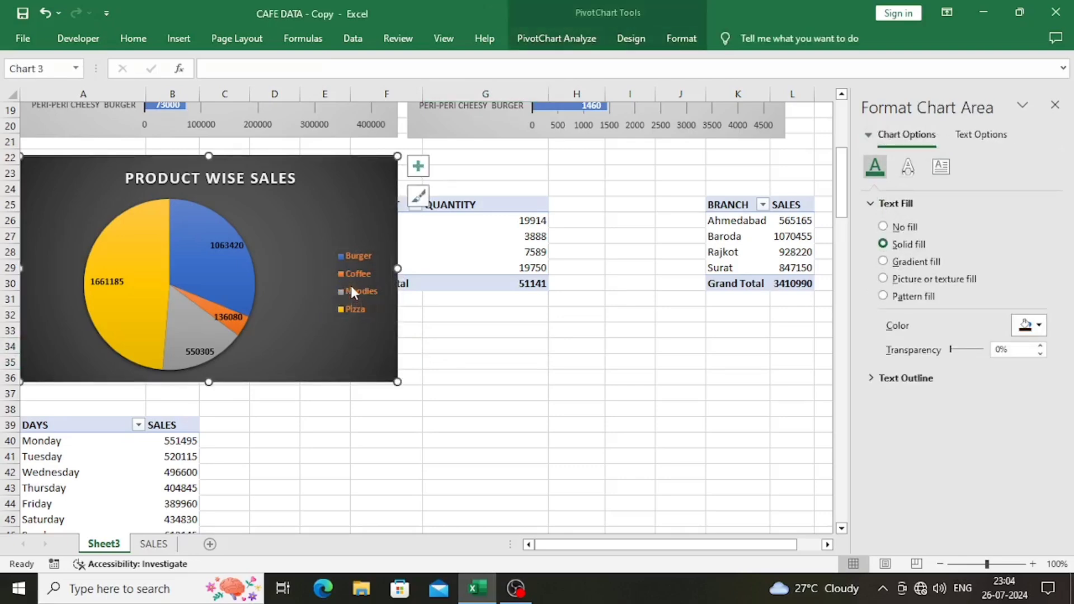
pyautogui.click(350, 290)
pyautogui.click(365, 273)
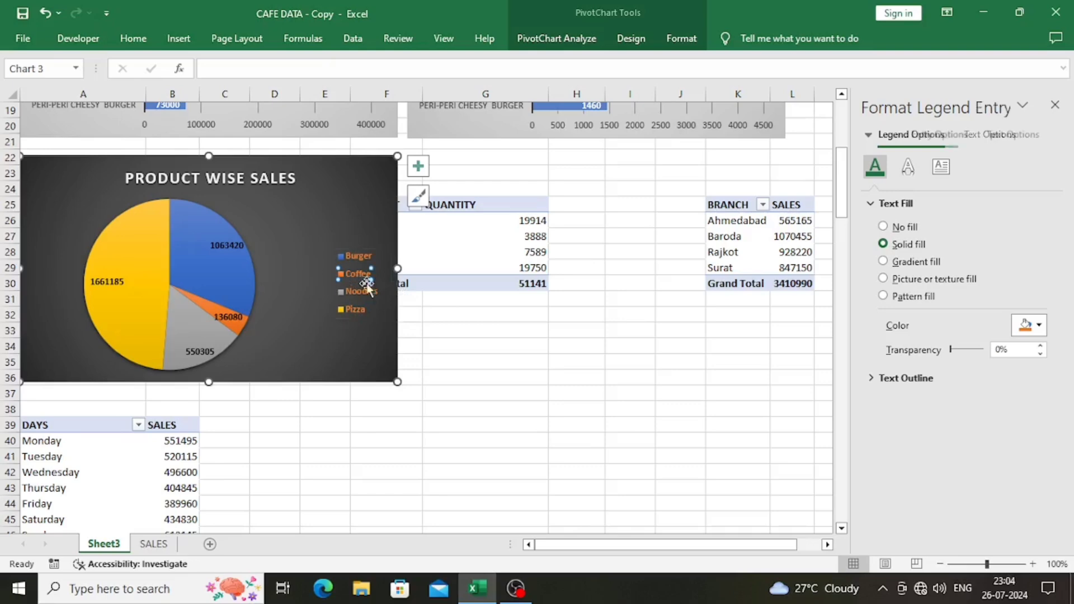
pyautogui.click(361, 284)
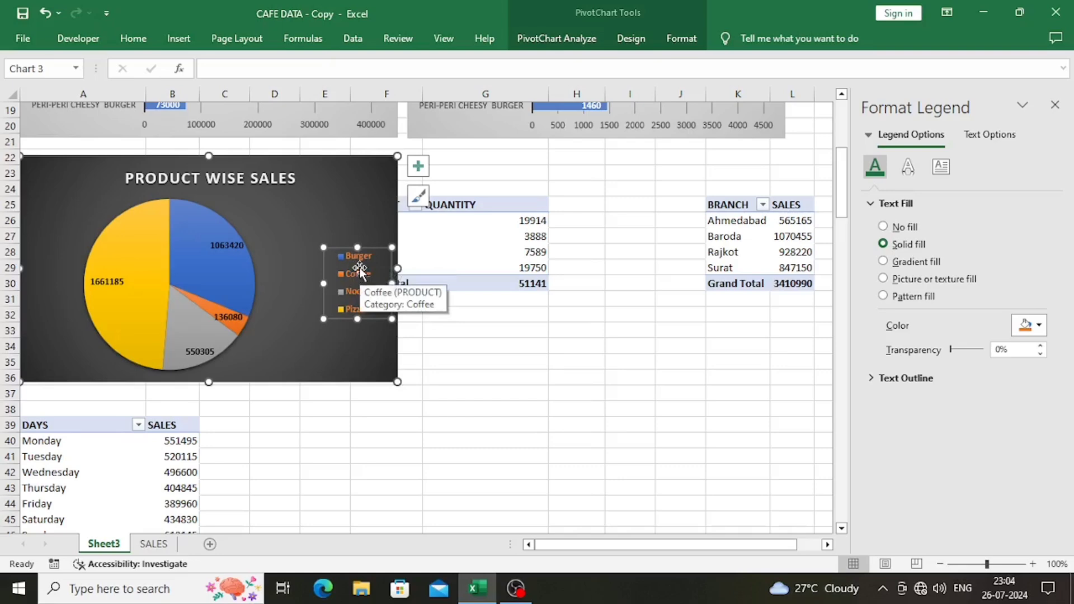
pyautogui.moveTo(360, 269); pyautogui.dragTo(332, 266)
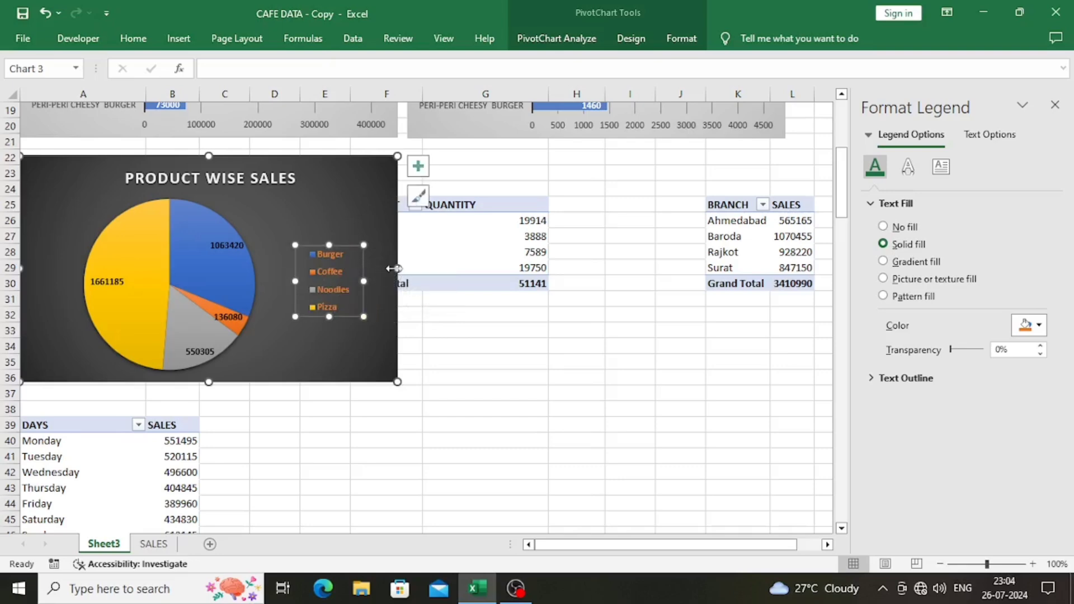
# - Narrow the PRODUCT WISE SALES chart to uncover the quantity table, shift its title slightly left and down, and close the formatting pane
pyautogui.moveTo(398, 269); pyautogui.dragTo(331, 269)
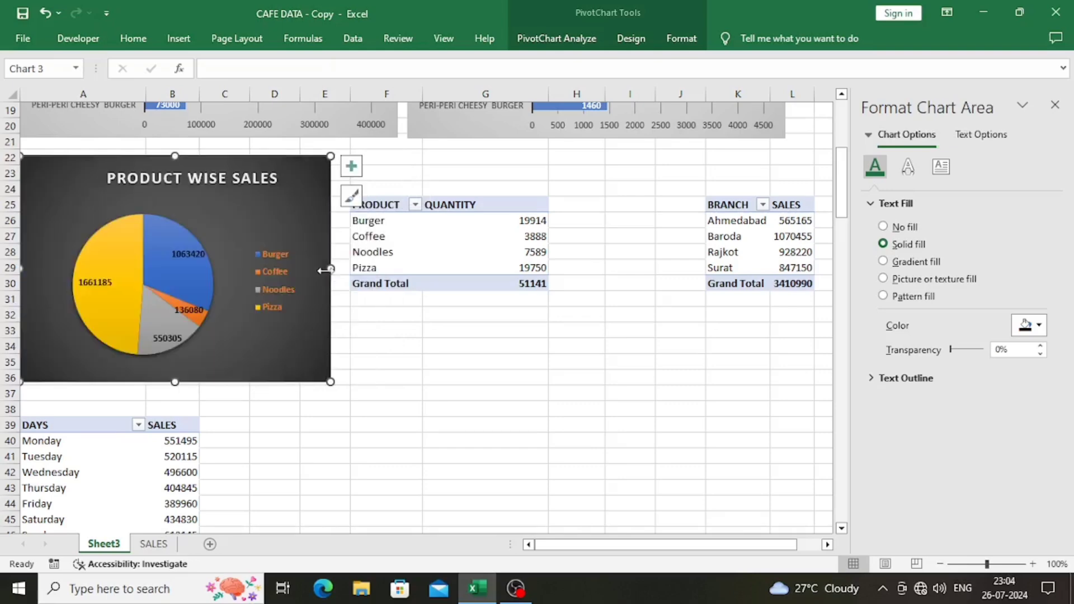
pyautogui.click(395, 329)
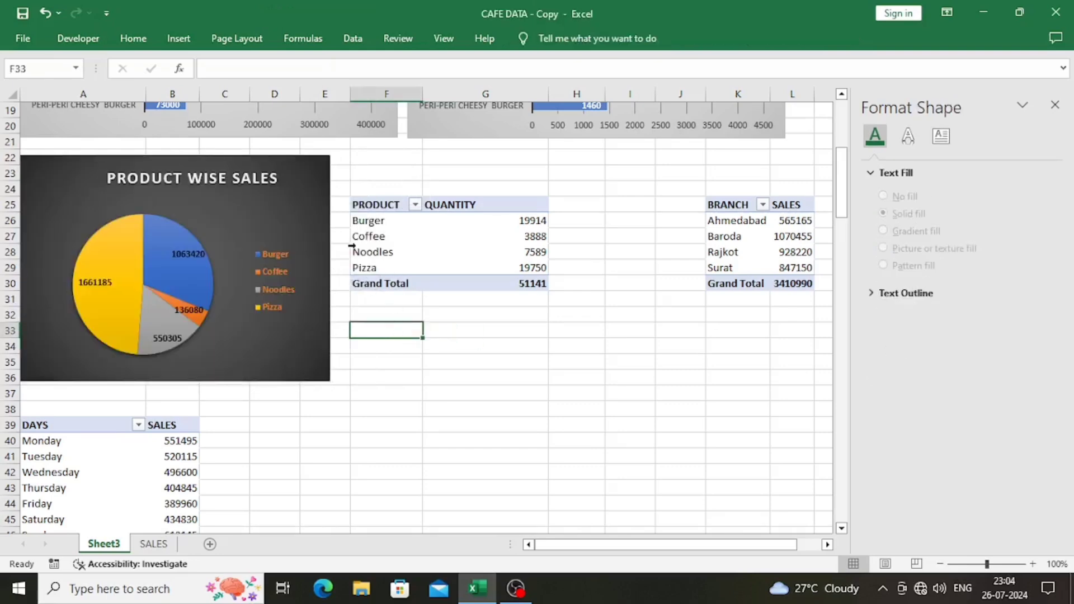
pyautogui.click(165, 180)
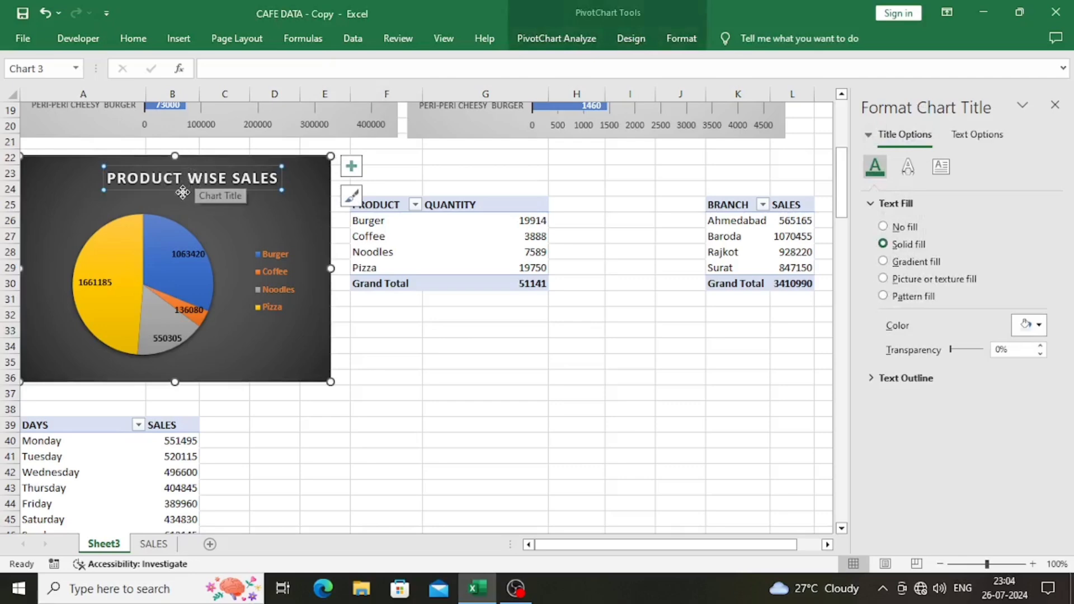
pyautogui.moveTo(183, 192)
pyautogui.mouseDown()
pyautogui.moveTo(154, 197)
pyautogui.moveTo(165, 195)
pyautogui.mouseUp()
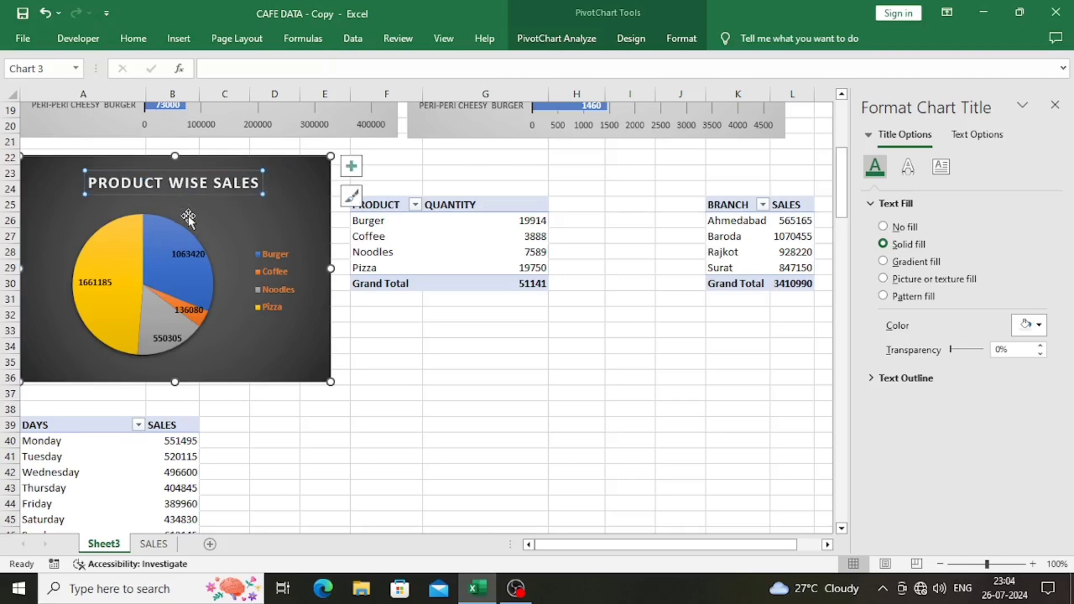
pyautogui.click(375, 460)
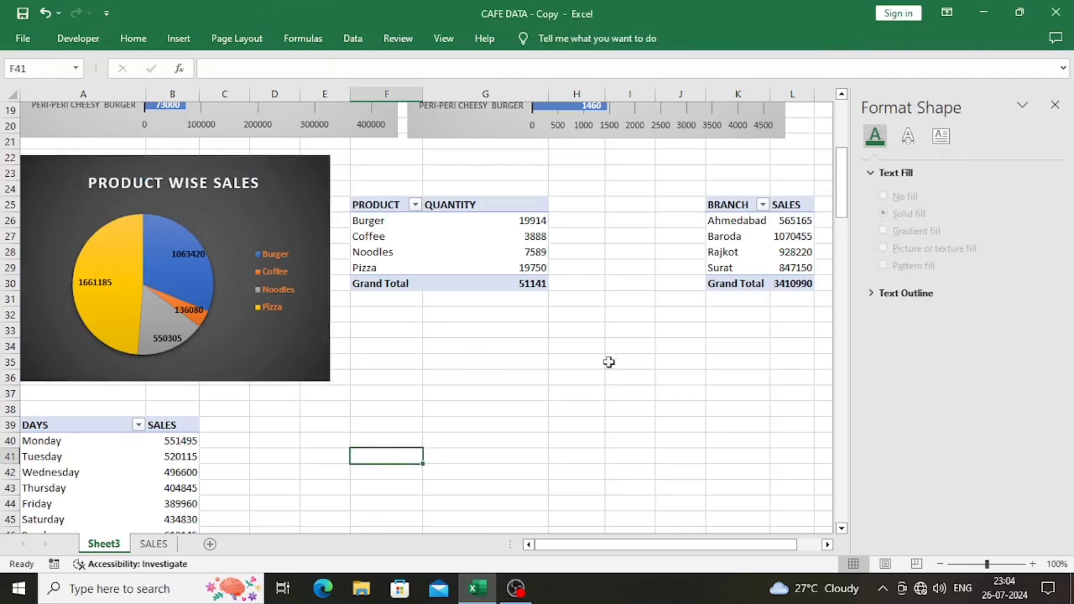
pyautogui.click(1056, 105)
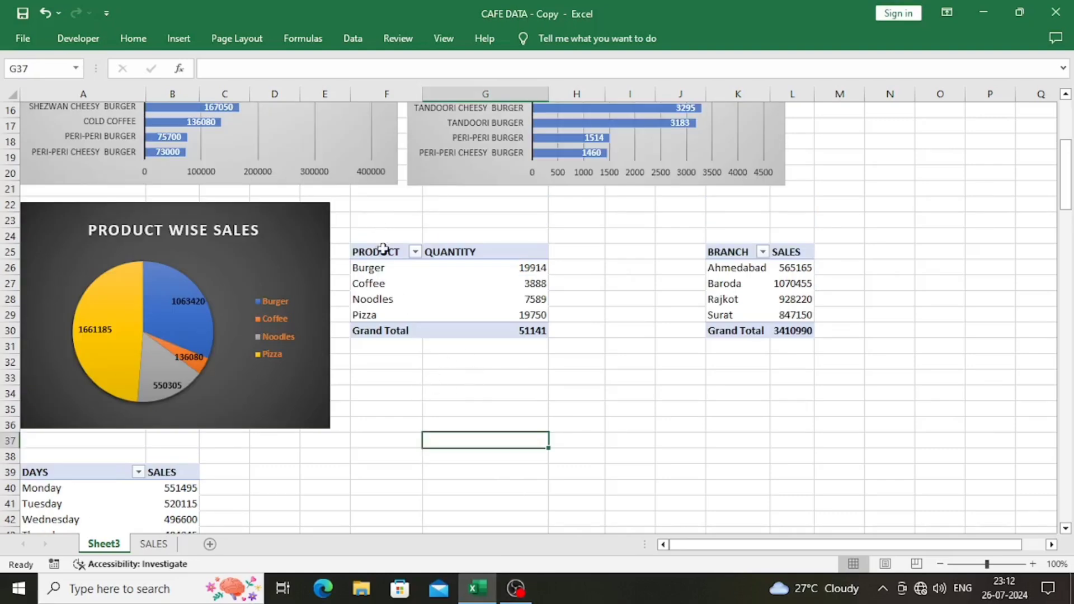
# - Insert a doughnut chart from the PRODUCT and QUANTITY data in F25:G29 and narrow it to clear the BRANCH table
pyautogui.moveTo(372, 249); pyautogui.dragTo(490, 309)
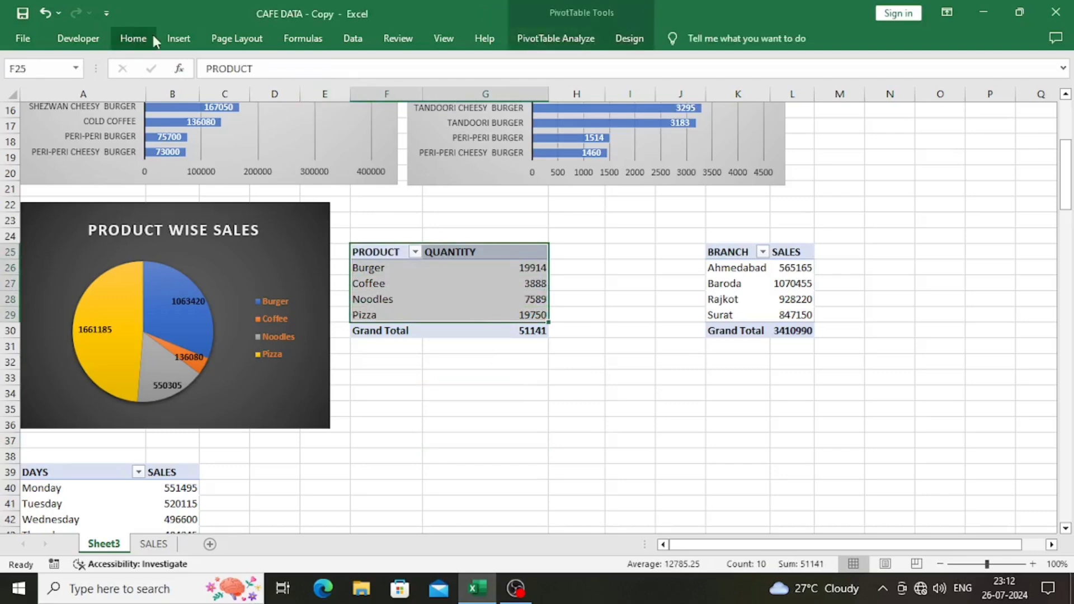
pyautogui.click(178, 38)
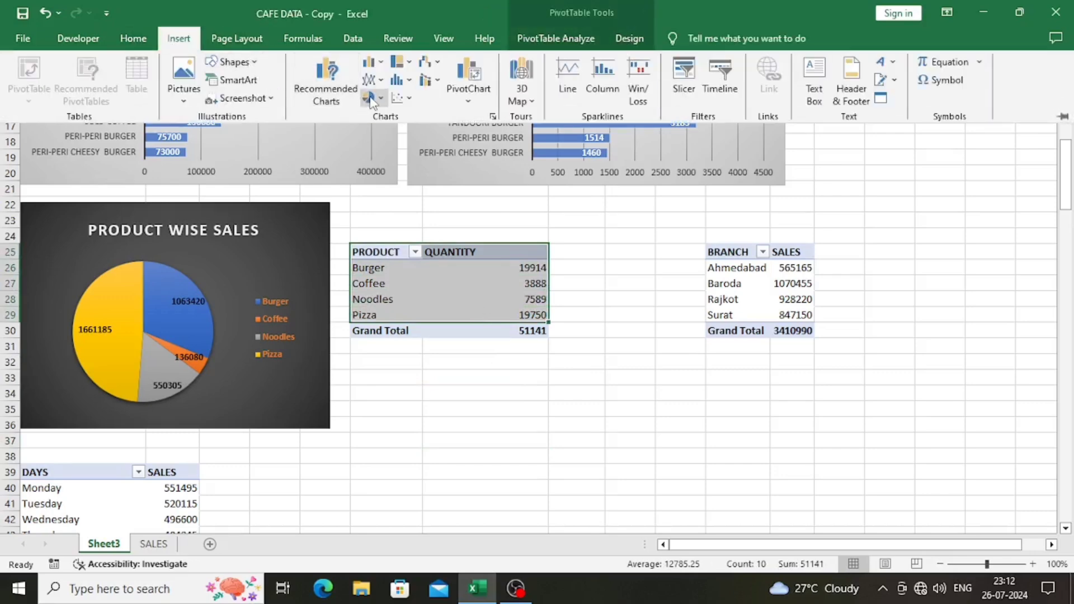
pyautogui.click(371, 100)
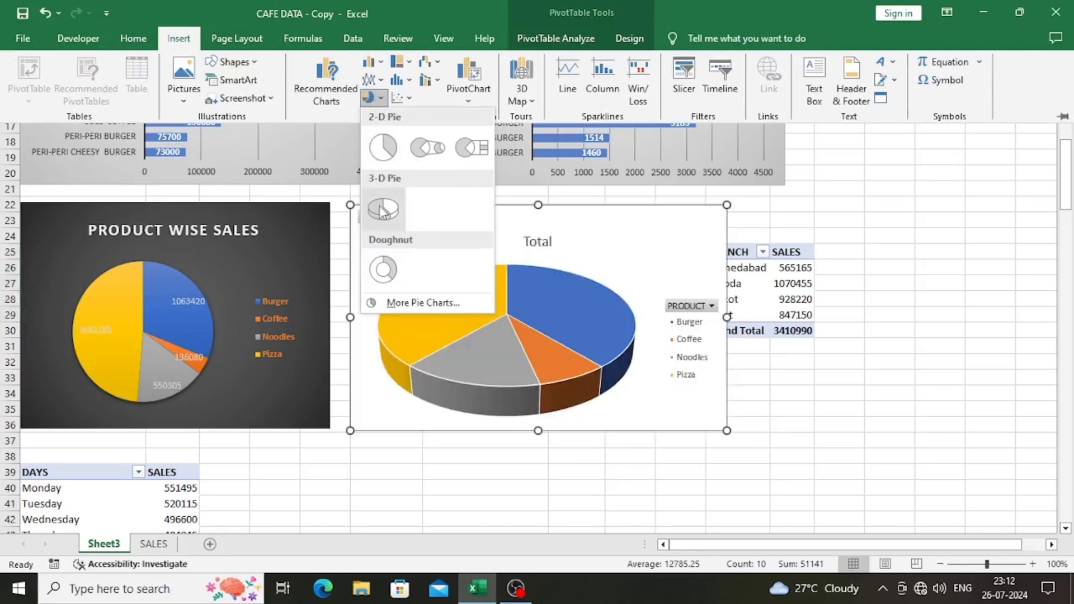
pyautogui.click(383, 269)
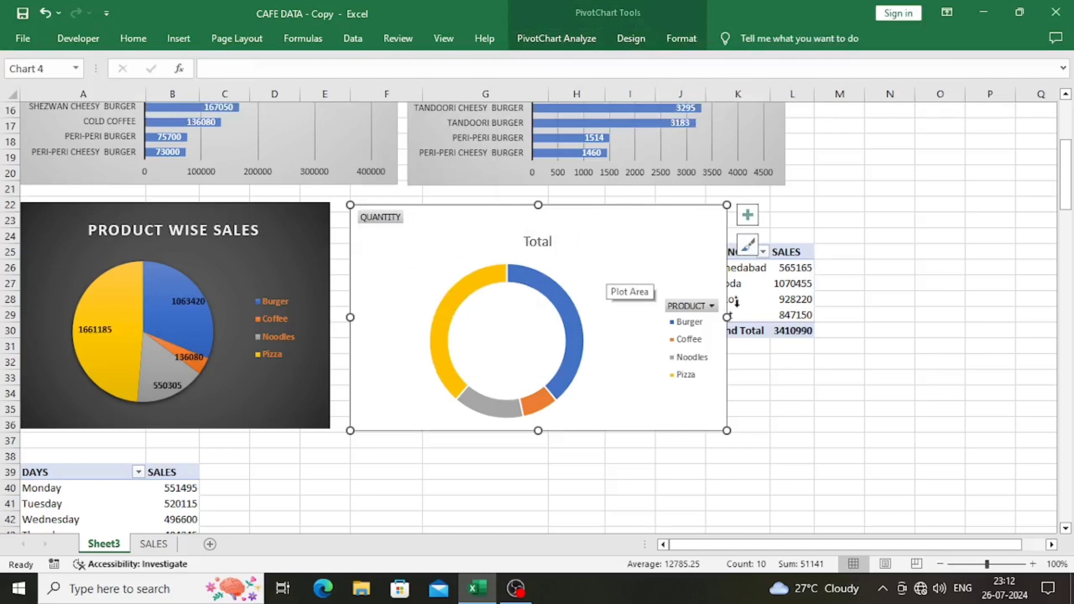
pyautogui.moveTo(724, 317); pyautogui.dragTo(648, 309)
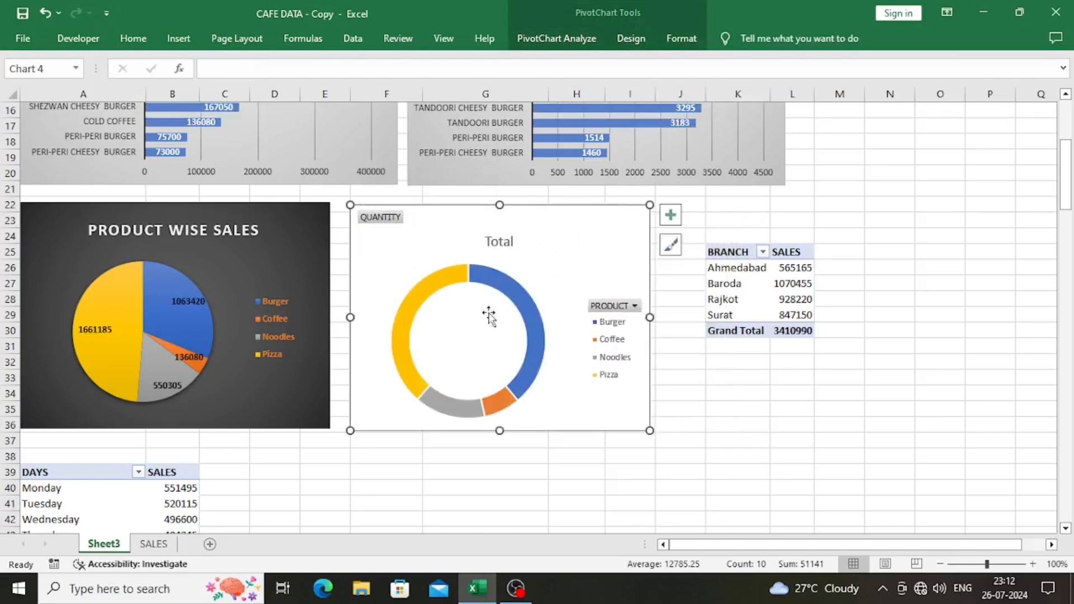
# - Hide all field buttons on the doughnut chart, including the QUANTITY value button and the PRODUCT axis button
pyautogui.rightClick(380, 220)
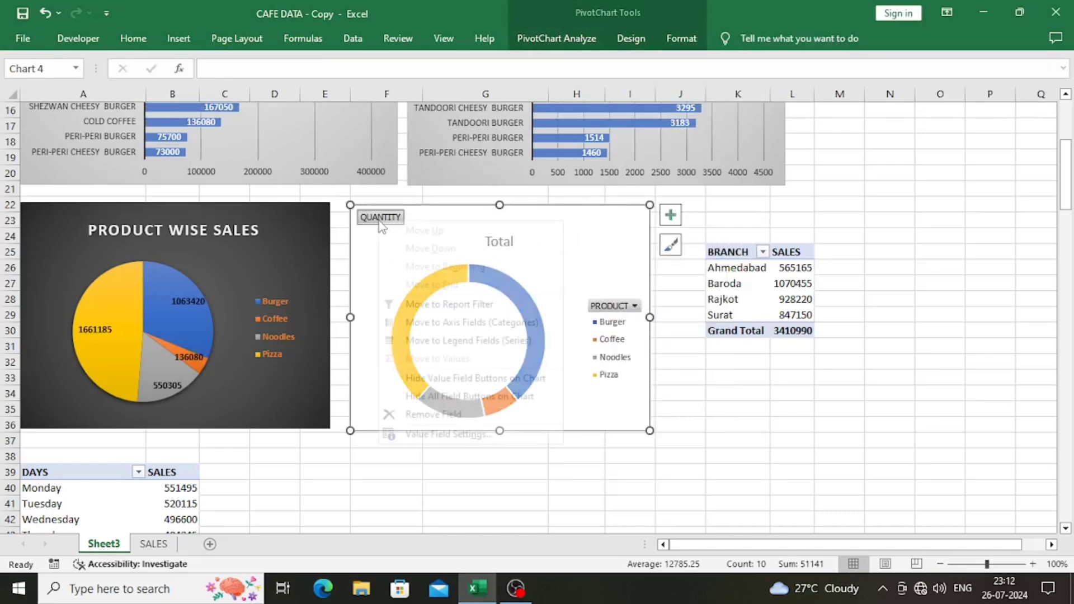
pyautogui.click(450, 378)
pyautogui.rightClick(618, 297)
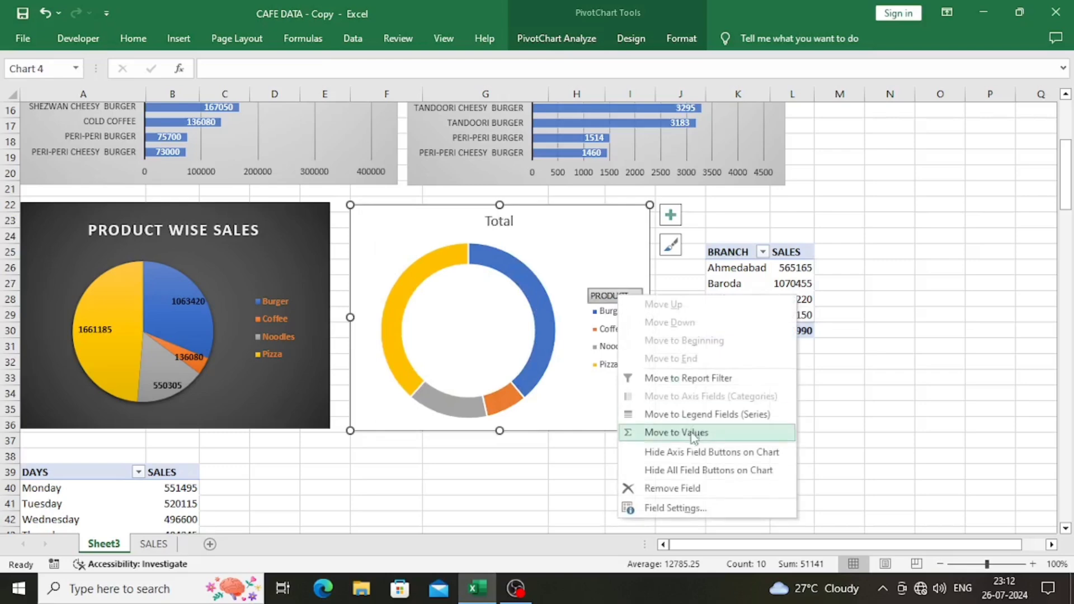
pyautogui.click(689, 470)
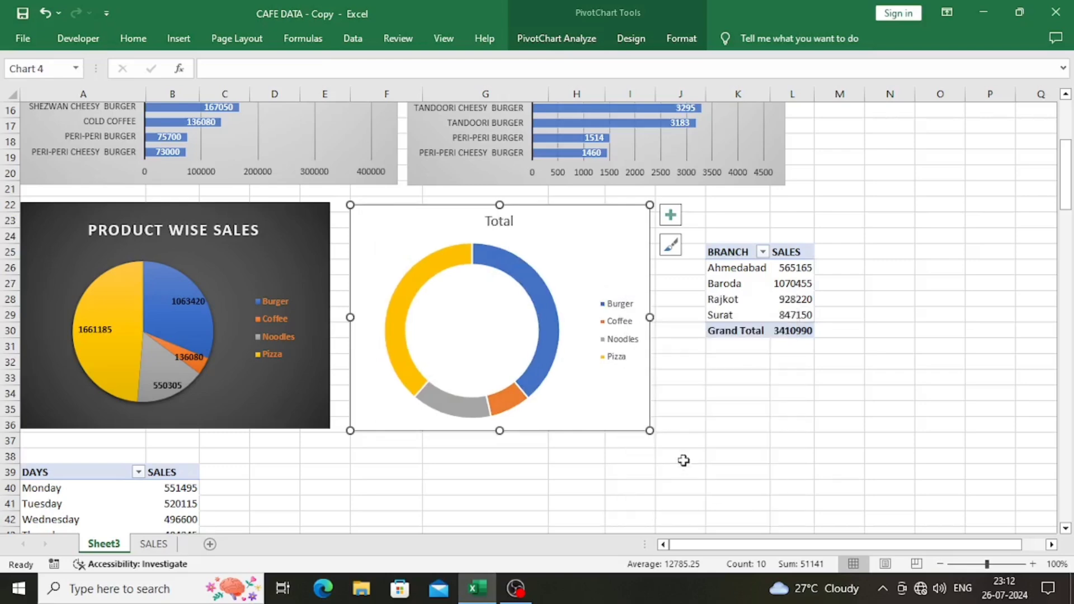
# - Format the doughnut chart's legend text as bold with a solid orange fill
pyautogui.click(609, 341)
pyautogui.rightClick(609, 336)
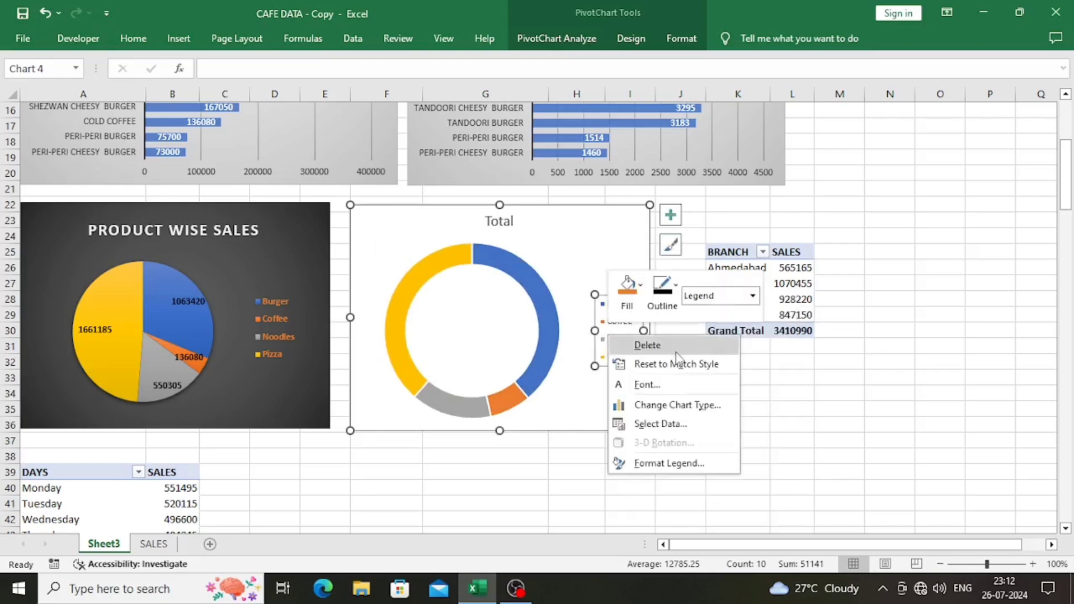
pyautogui.click(669, 463)
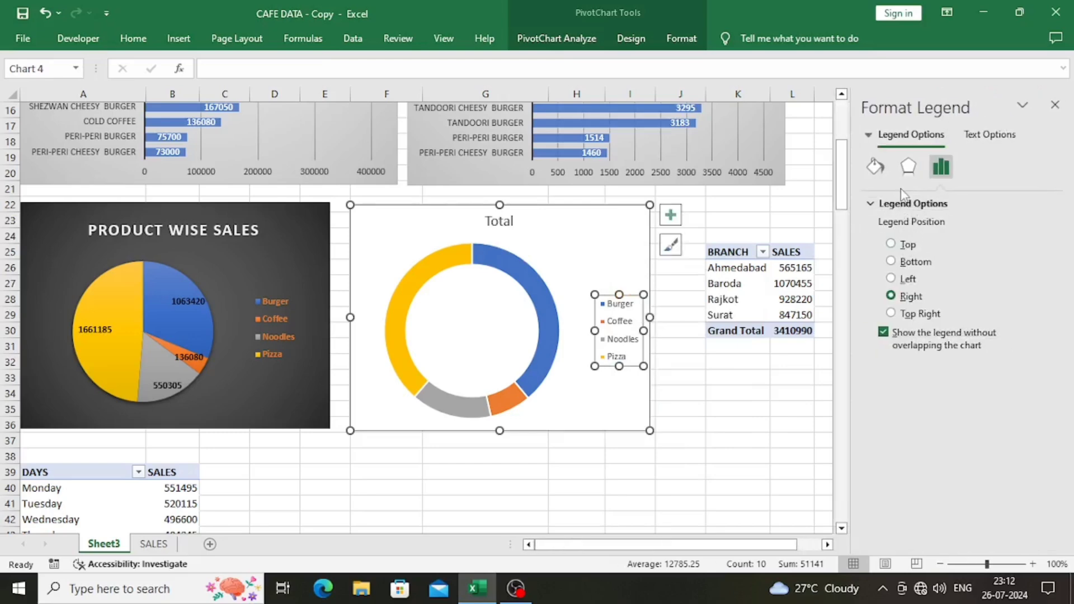
pyautogui.click(985, 135)
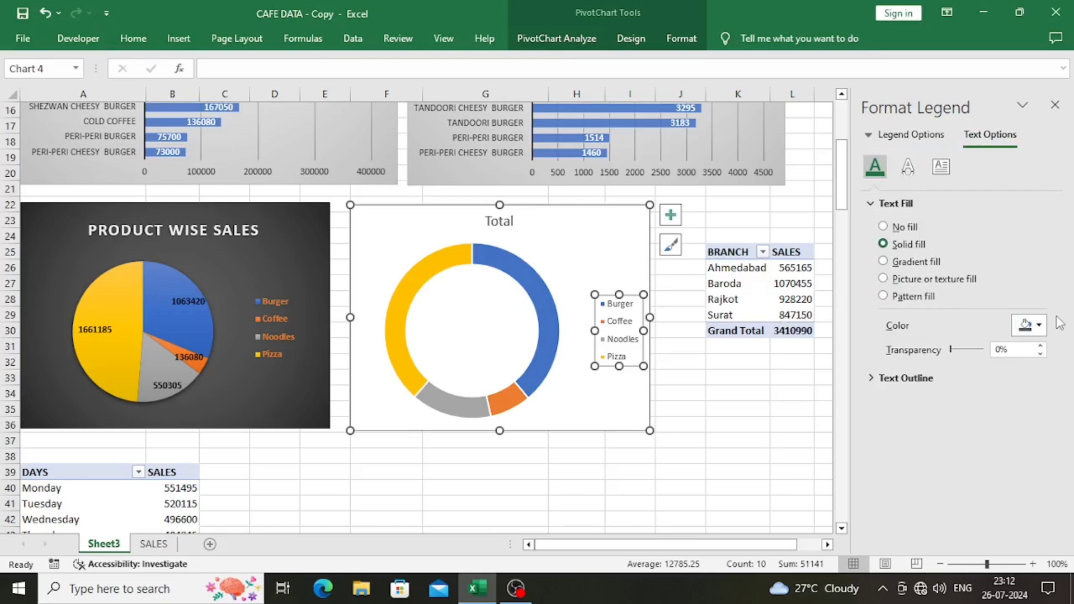
pyautogui.click(1036, 325)
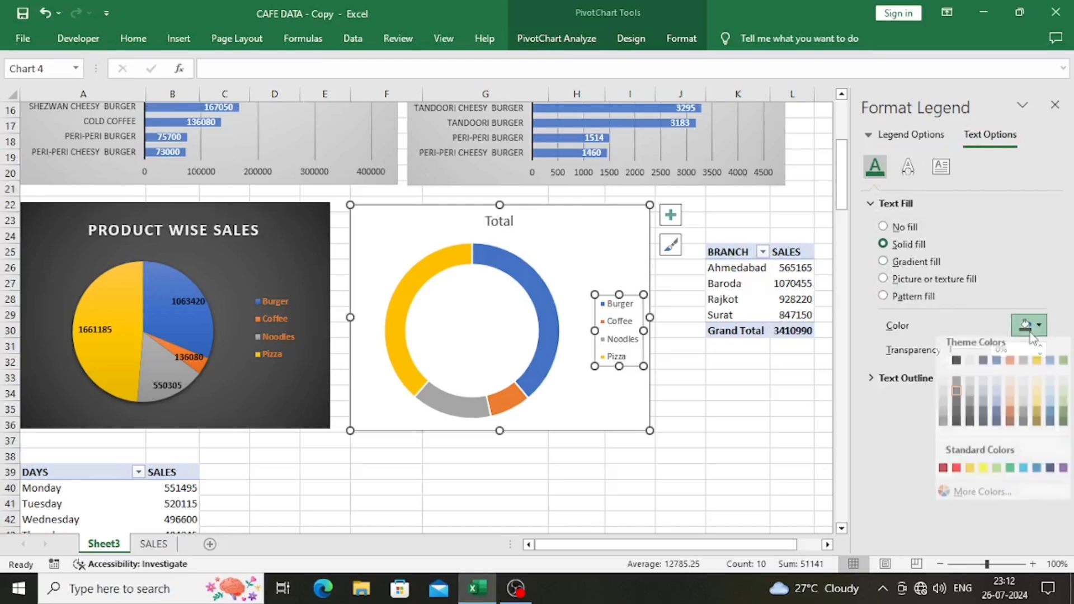
pyautogui.click(1011, 369)
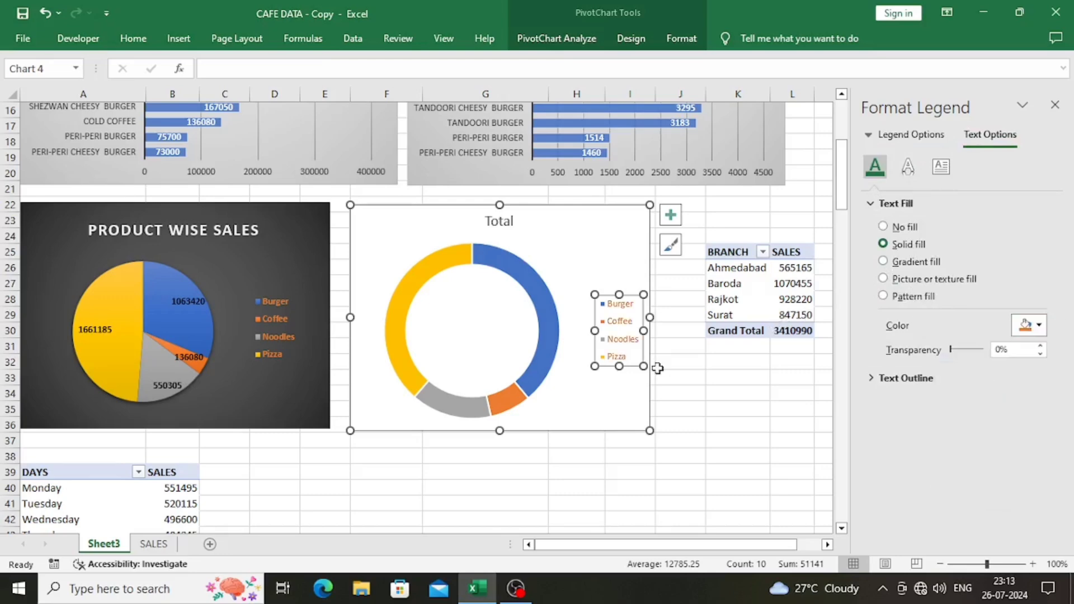
pyautogui.click(615, 308)
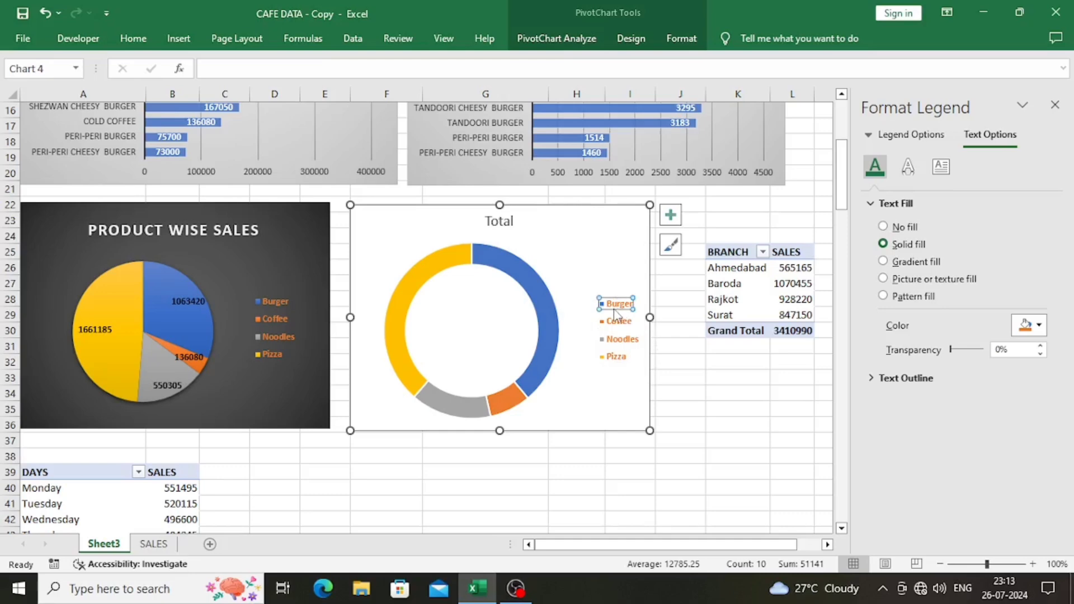
pyautogui.click(624, 341)
pyautogui.click(616, 291)
pyautogui.click(641, 324)
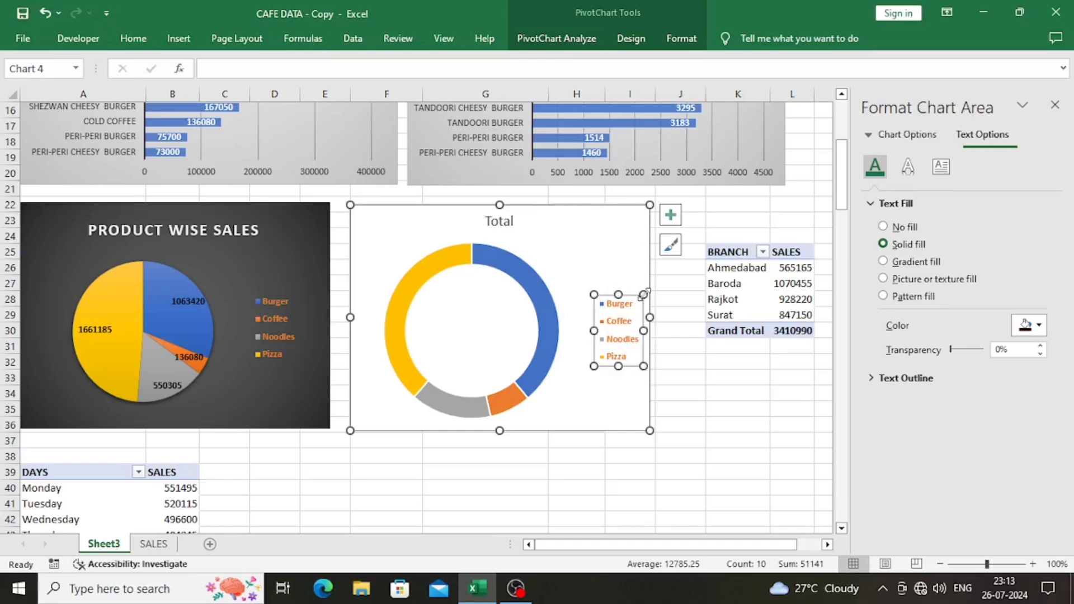
pyautogui.click(631, 312)
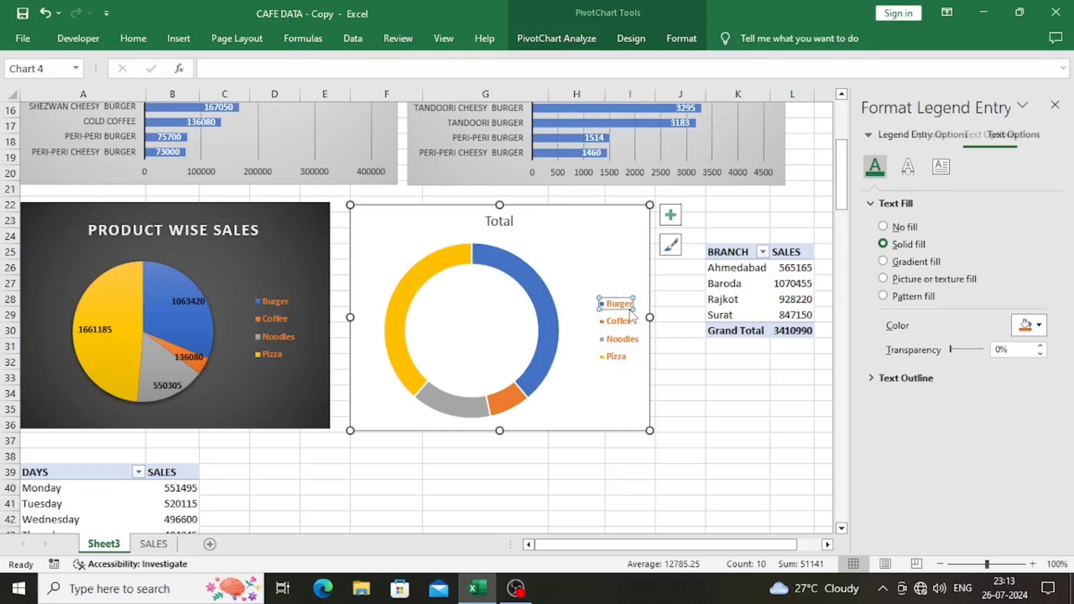
pyautogui.click(642, 306)
# - Narrow the doughnut chart slightly and apply the dark chart design Style 7 to it
pyautogui.moveTo(639, 306)
pyautogui.mouseDown()
pyautogui.moveTo(622, 305)
pyautogui.moveTo(637, 316)
pyautogui.mouseUp()
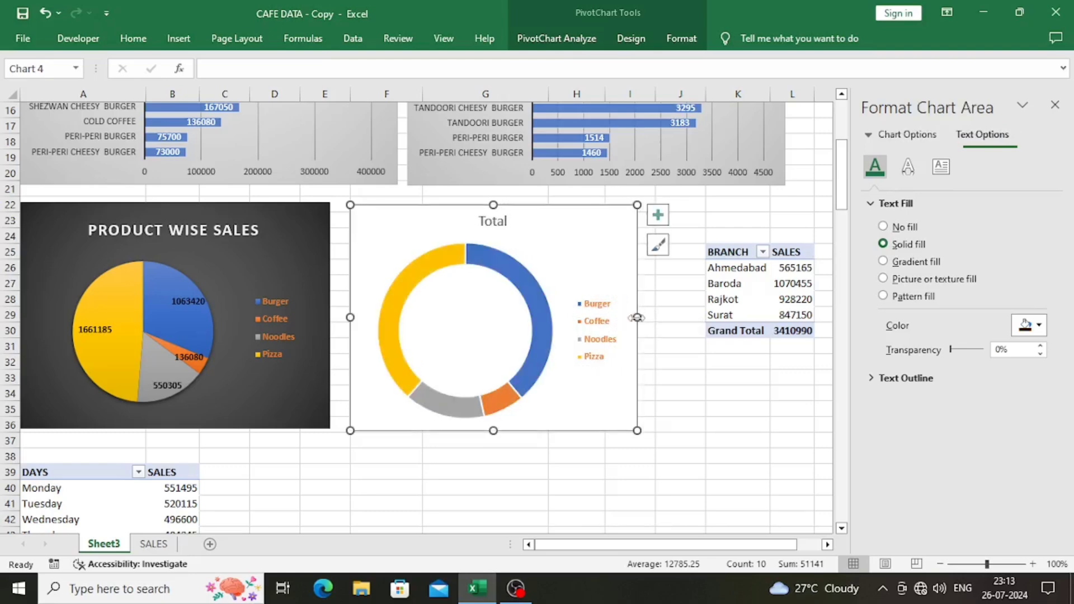
pyautogui.click(658, 245)
pyautogui.scroll(-3, 766, 364)
pyautogui.click(765, 306)
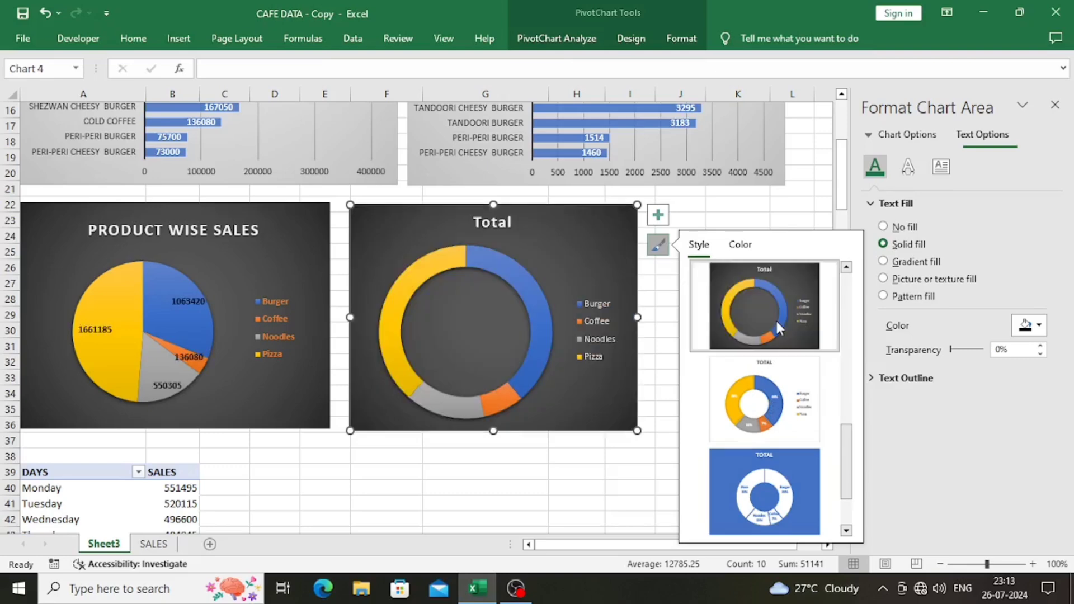
# - Add data labels to the doughnut chart's series and select the labels
pyautogui.rightClick(449, 304)
pyautogui.rightClick(426, 279)
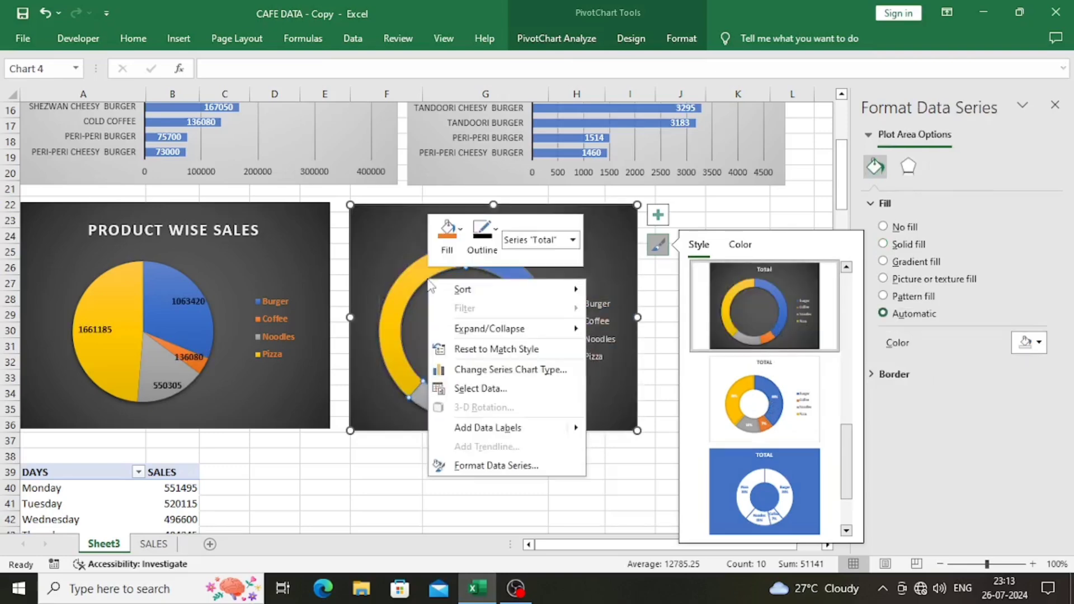
pyautogui.press('Escape')
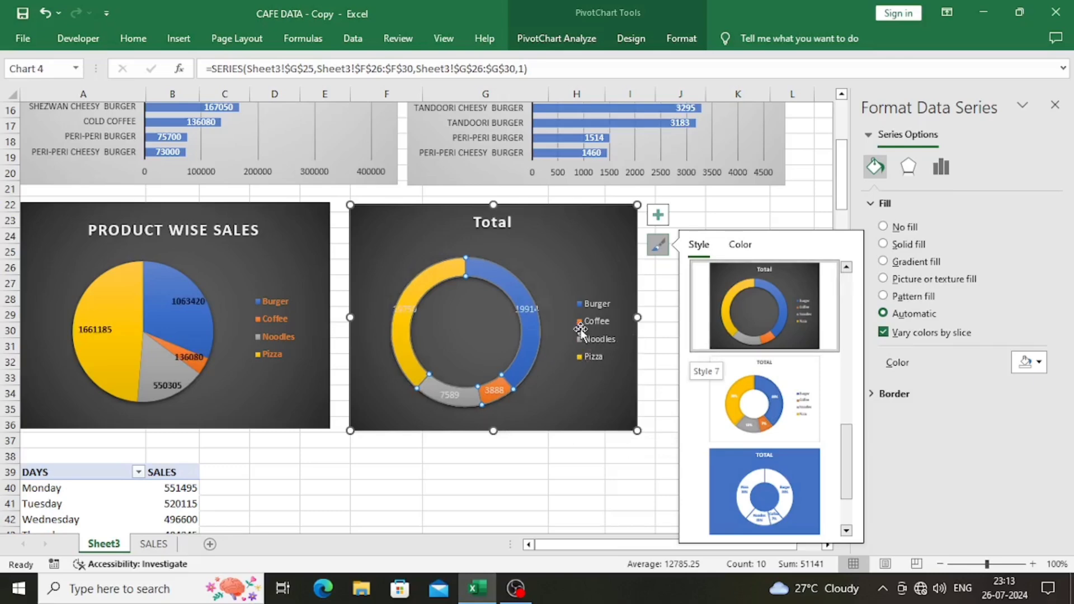
pyautogui.click(524, 313)
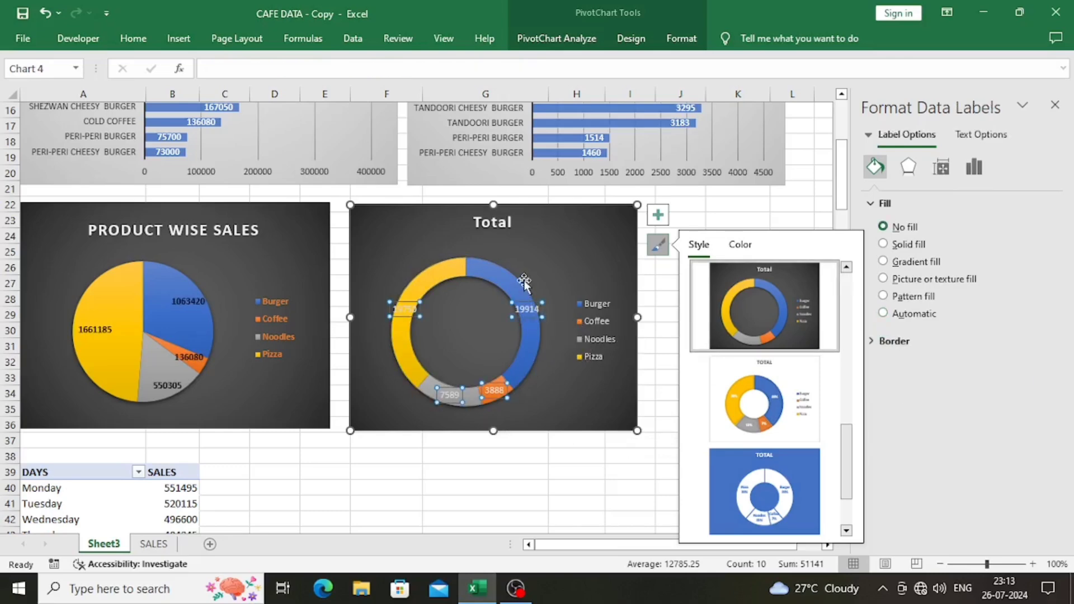
# - Replace the doughnut chart's title with PRODUCT WISE QTY SOLD
pyautogui.click(507, 226)
pyautogui.click(506, 225)
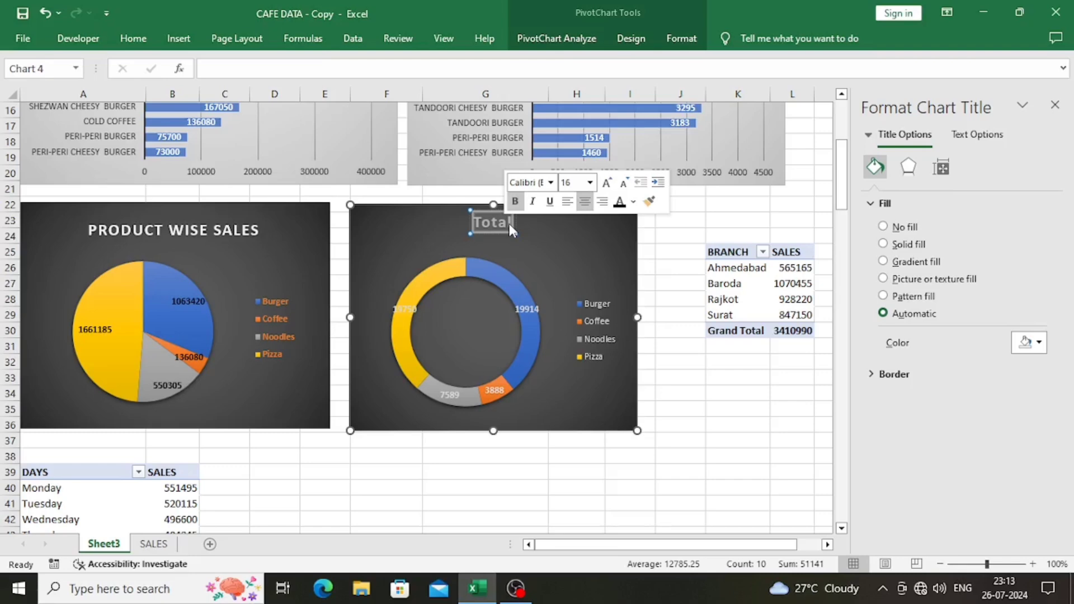
pyautogui.write('PR')
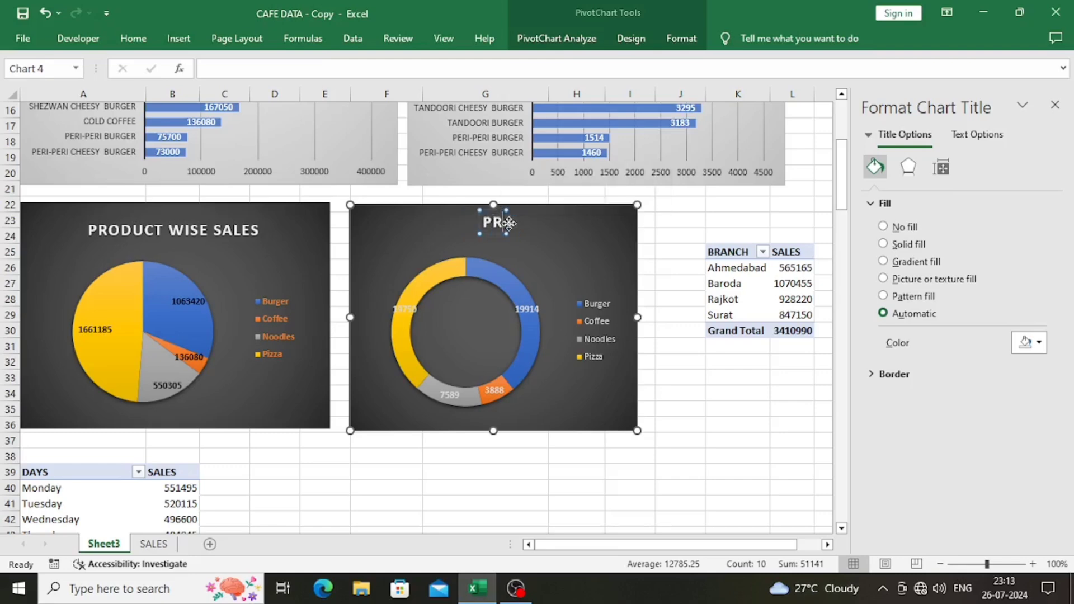
pyautogui.write('ODUCT WIS')
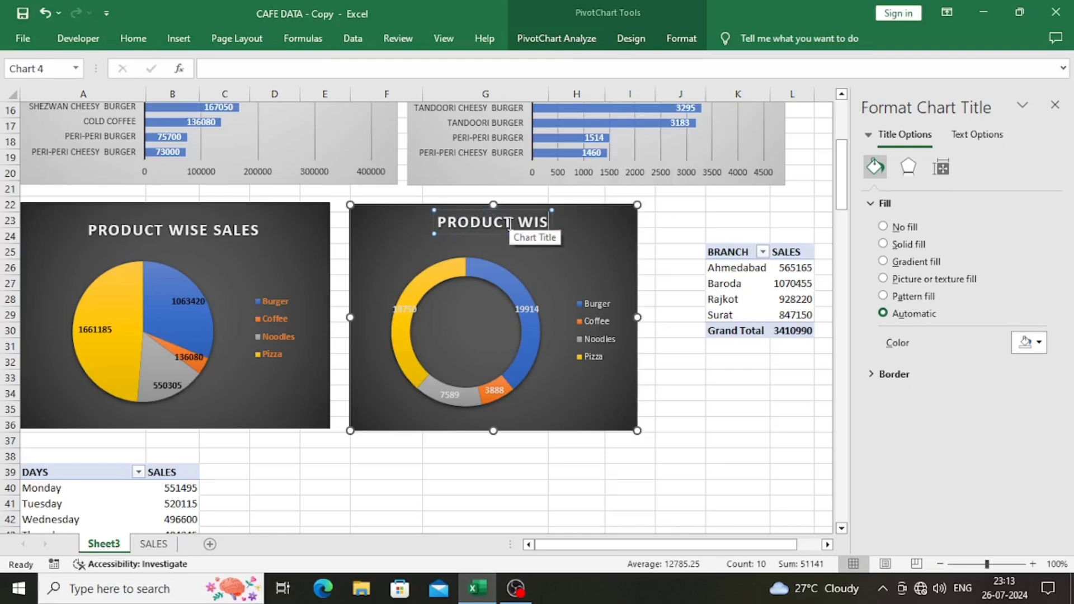
pyautogui.write('E QTY SOLD')
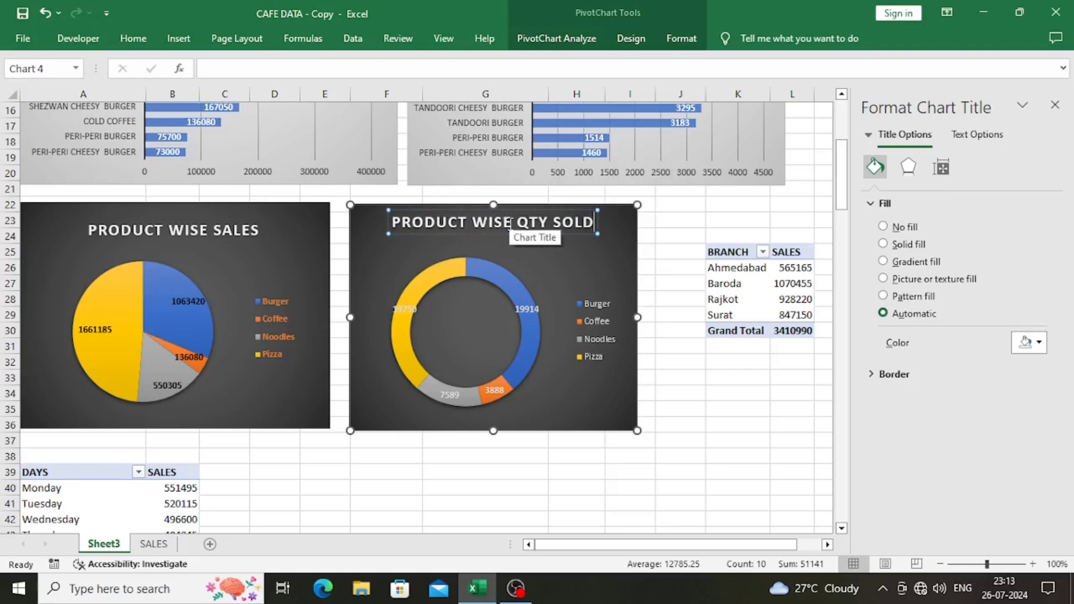
pyautogui.press('Return')
pyautogui.press('BackSpace')
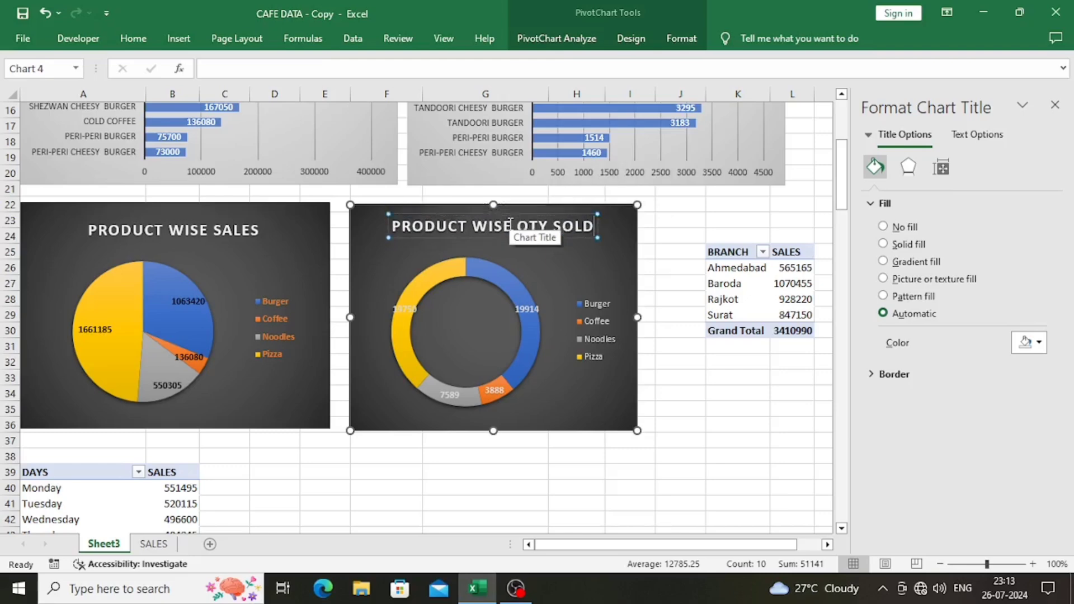
pyautogui.press('Escape')
# - Slightly enlarge the plot areas of the doughnut chart and the PRODUCT WISE SALES pie chart within their frames
pyautogui.click(490, 309)
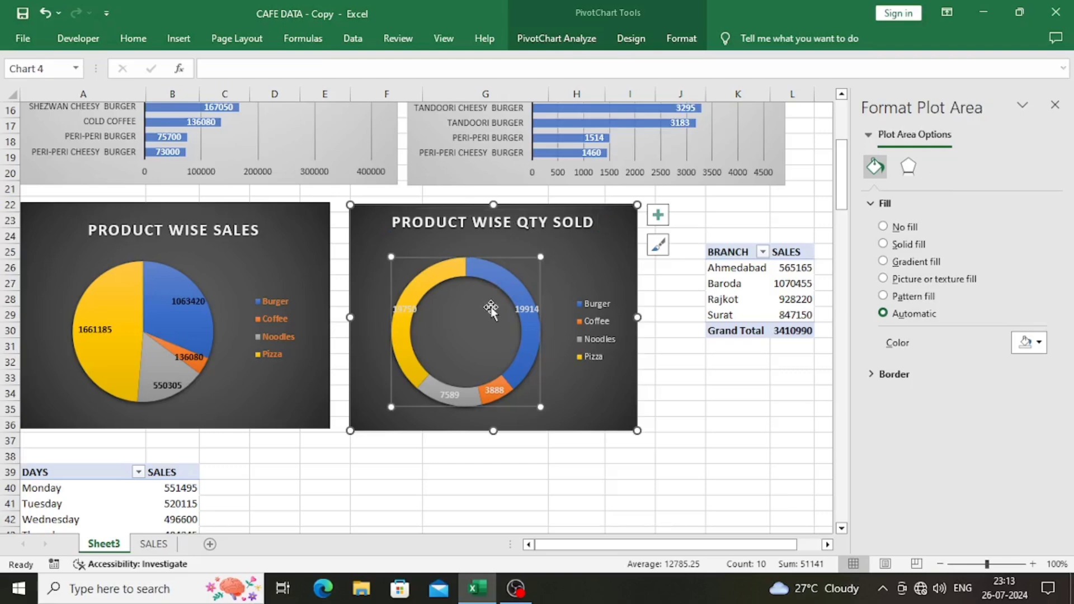
pyautogui.moveTo(539, 259); pyautogui.dragTo(554, 243)
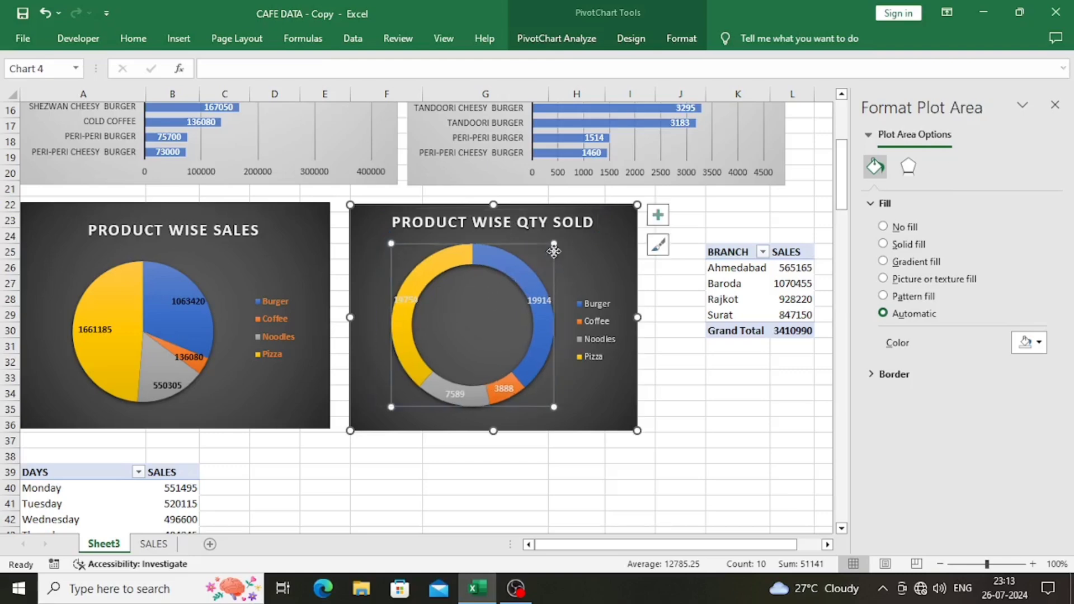
pyautogui.click(120, 305)
pyautogui.click(198, 254)
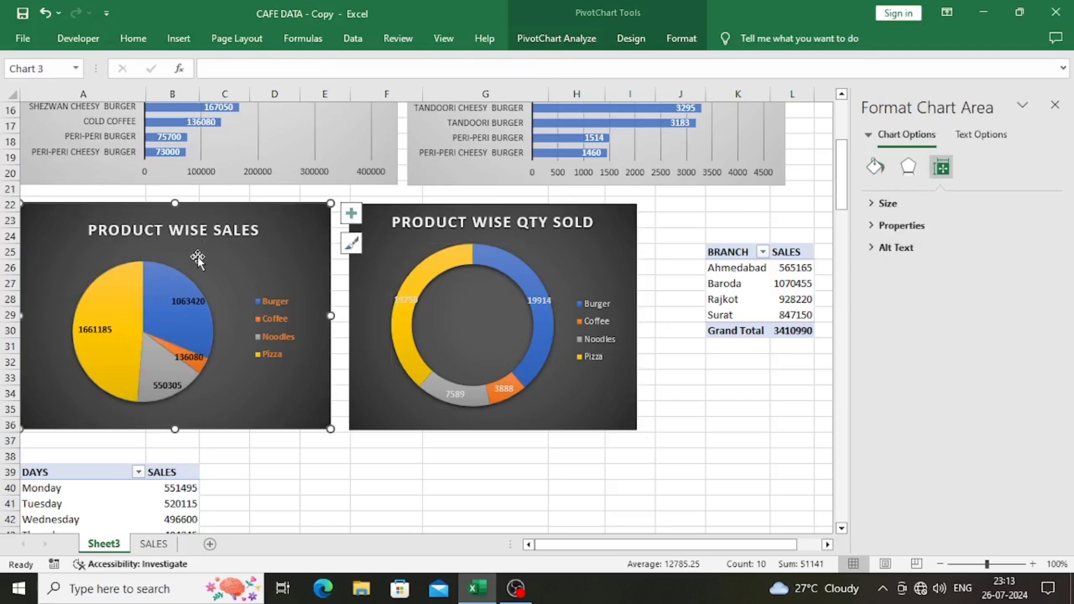
pyautogui.click(207, 265)
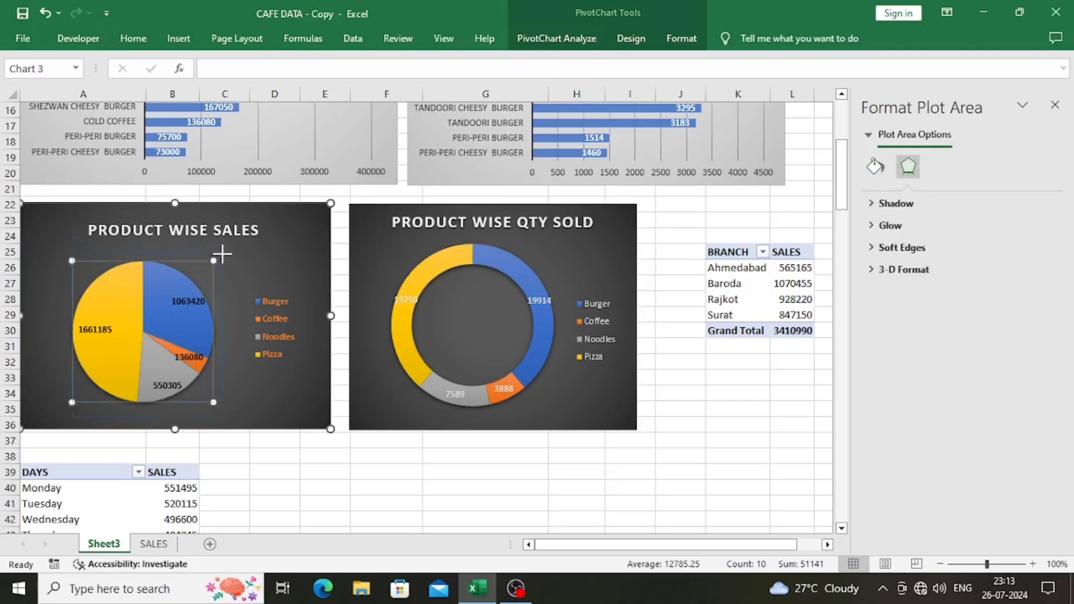
pyautogui.moveTo(226, 257); pyautogui.dragTo(239, 247)
pyautogui.click(246, 270)
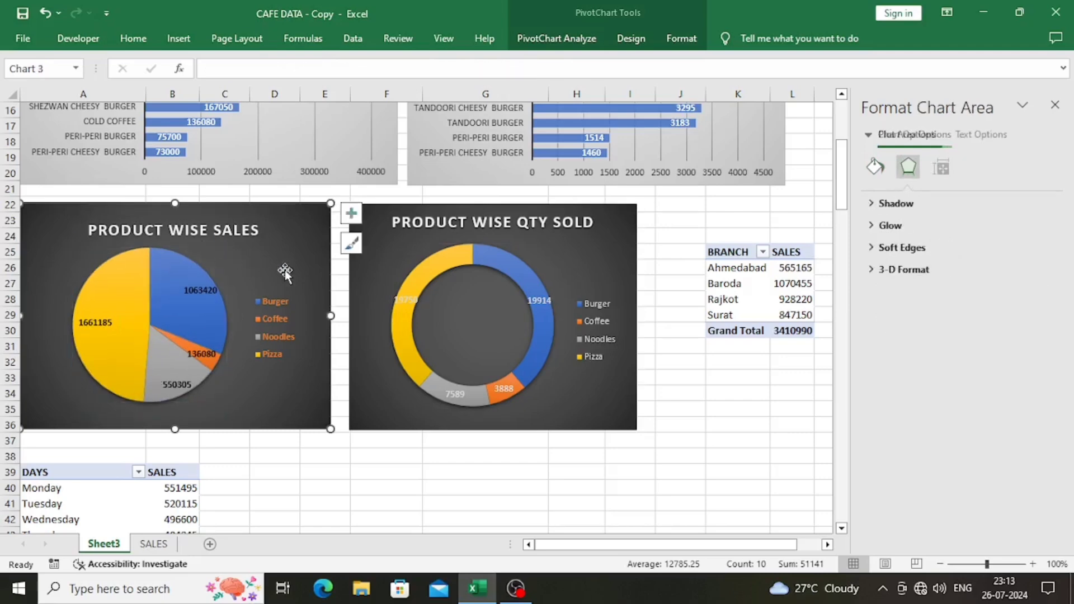
pyautogui.click(478, 324)
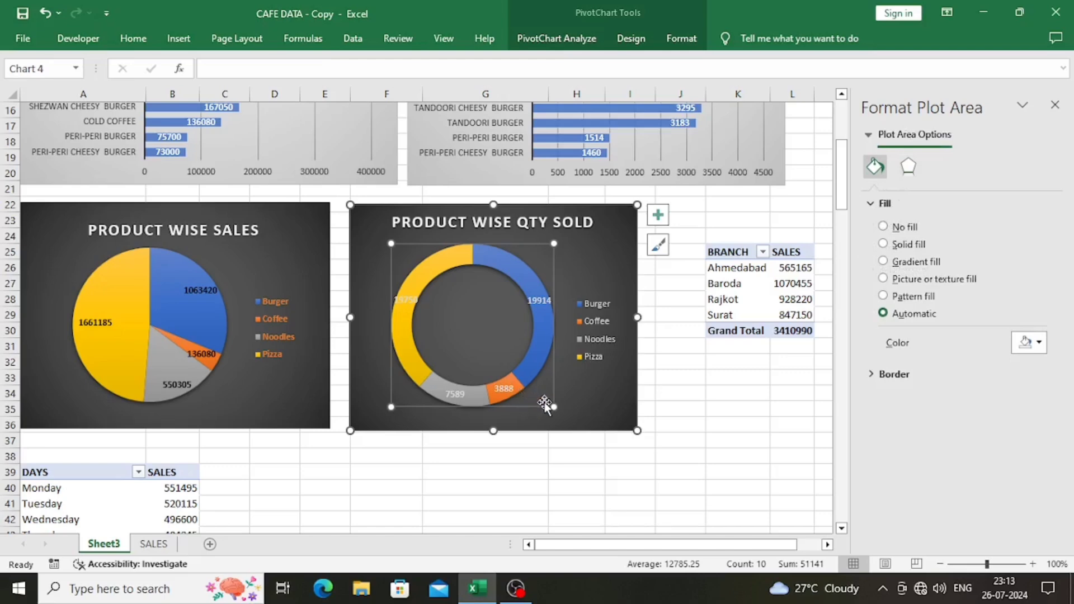
pyautogui.rightClick(493, 369)
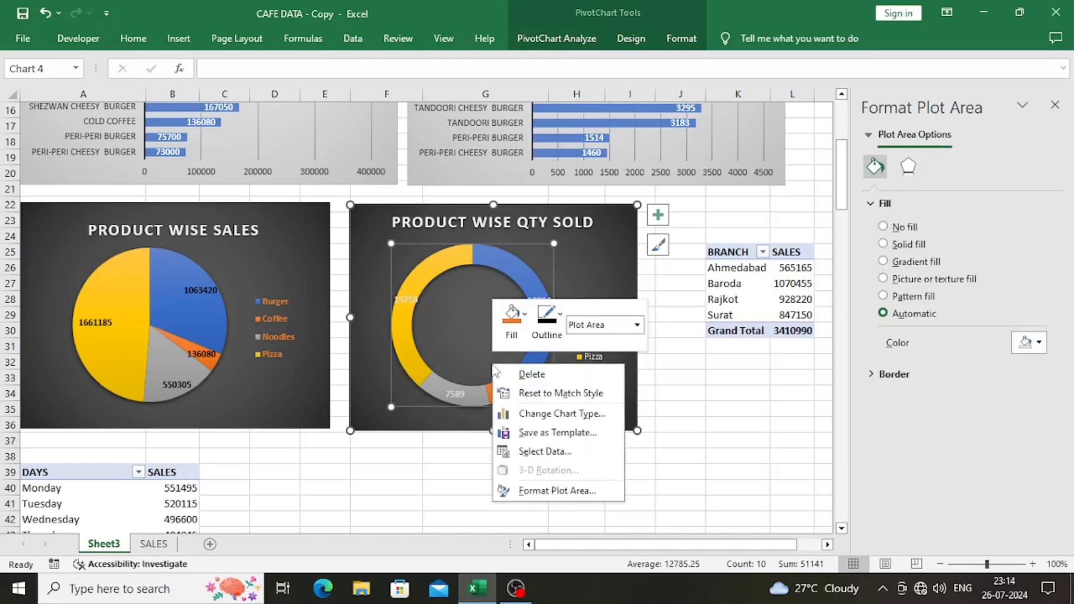
pyautogui.click(546, 490)
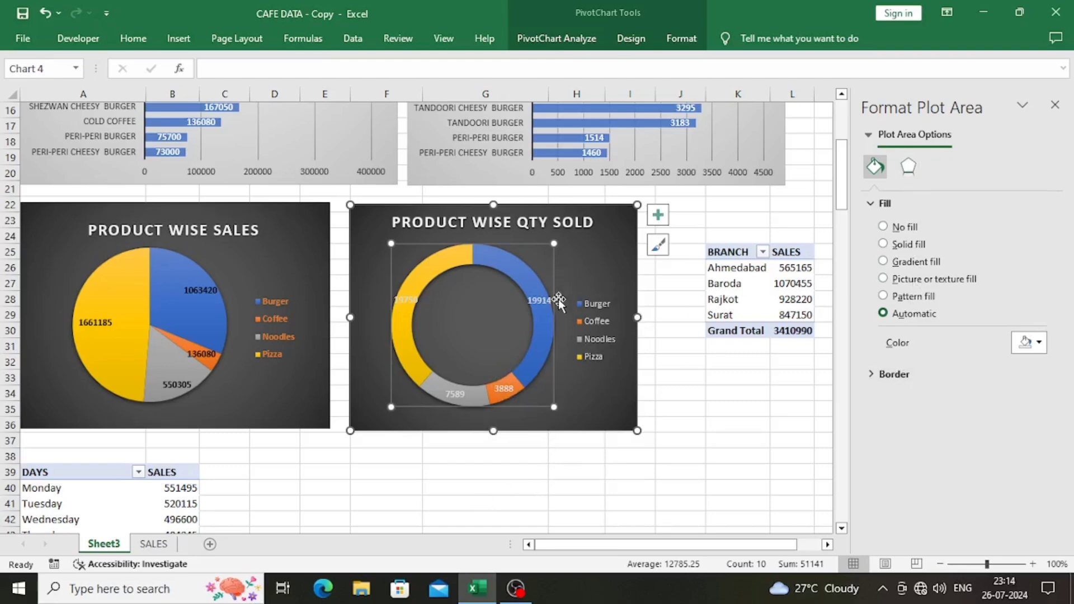
pyautogui.click(570, 378)
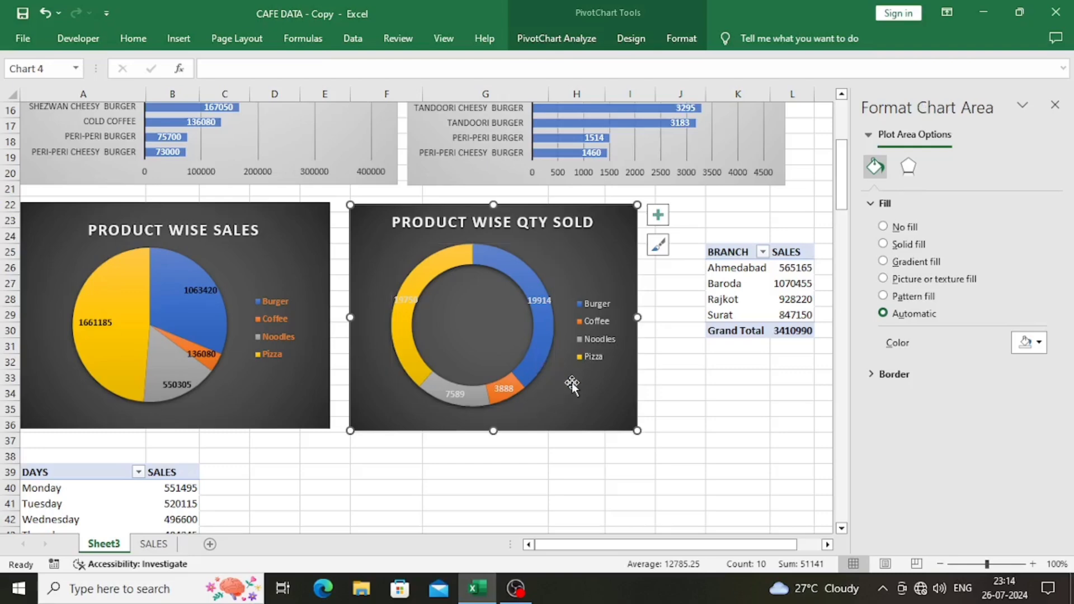
# - Insert a 3-D pie chart from the BRANCH and SALES pivot data without the grand total, and place it beside the doughnut chart
pyautogui.click(731, 192)
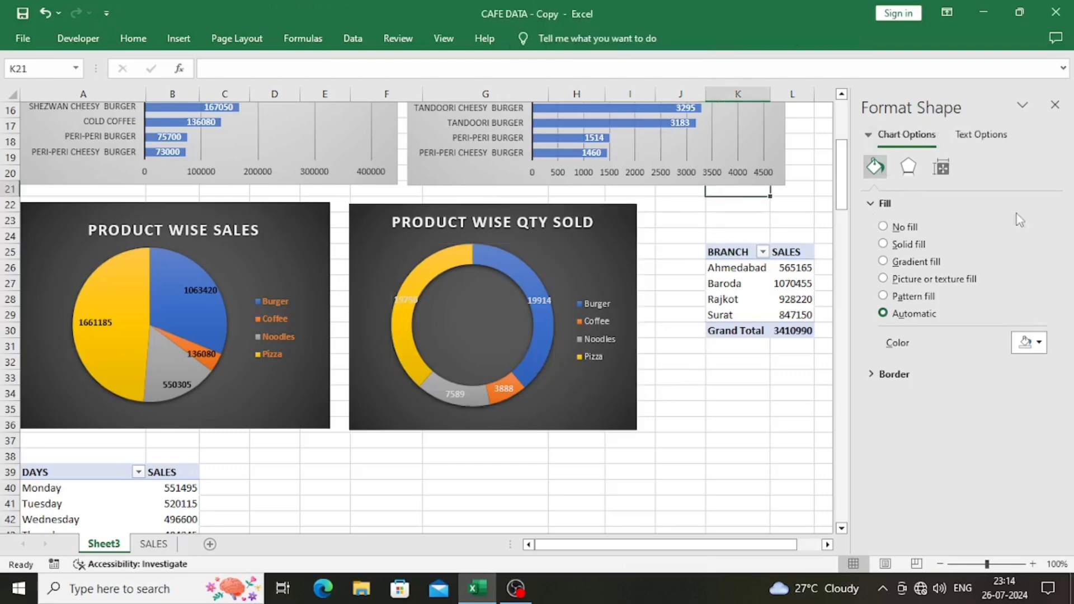
pyautogui.click(1055, 105)
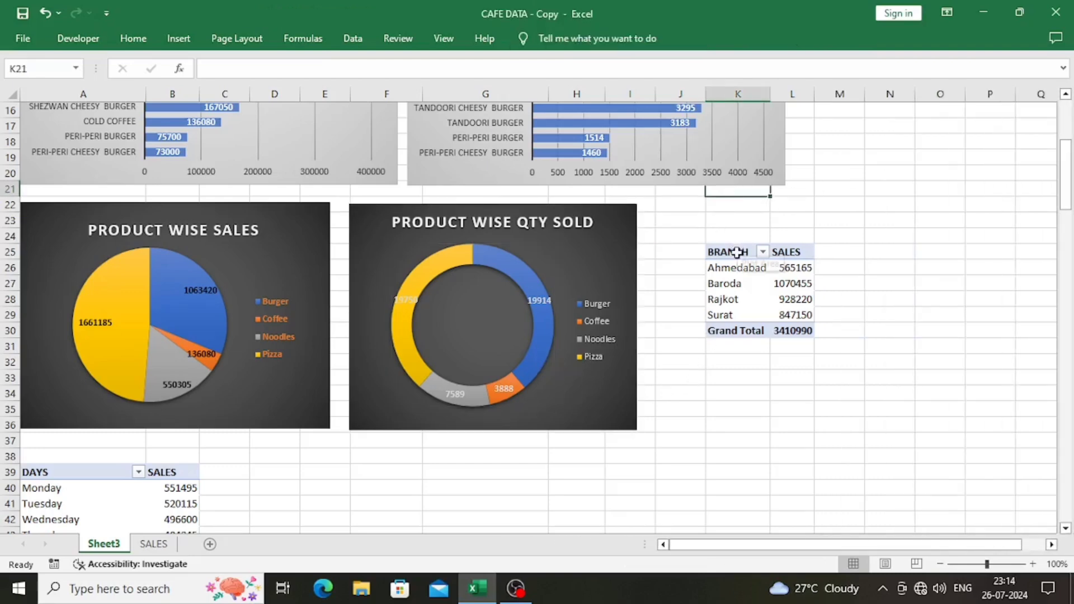
pyautogui.moveTo(729, 253); pyautogui.dragTo(804, 314)
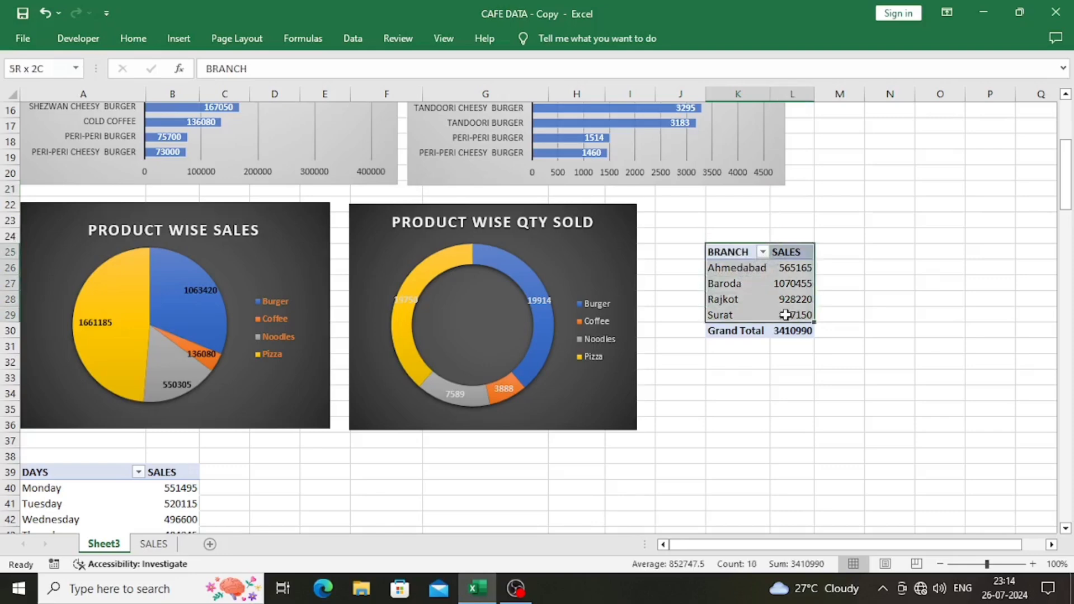
pyautogui.click(189, 43)
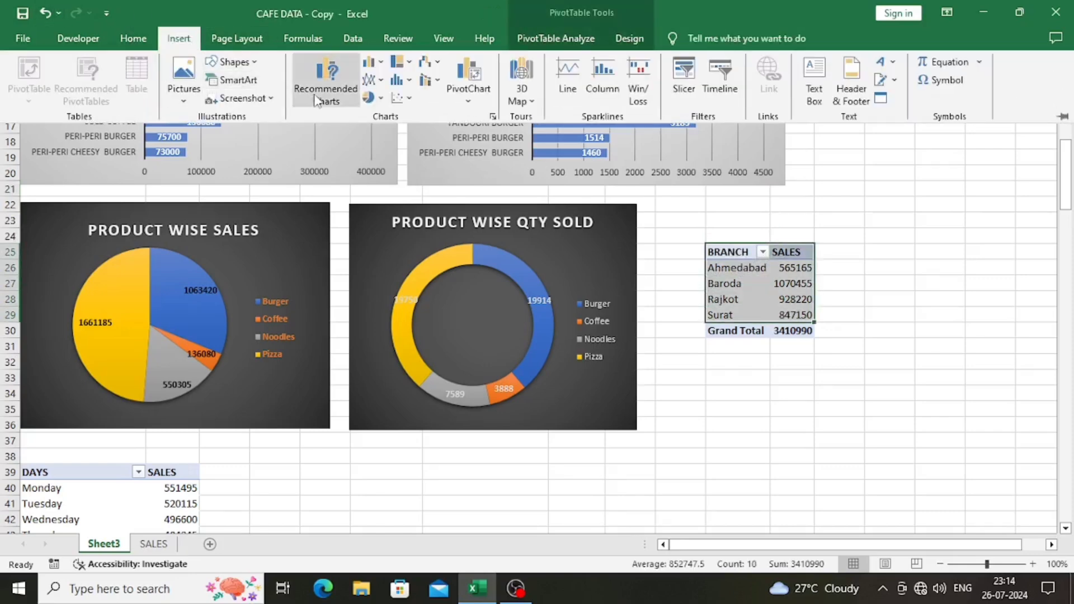
pyautogui.click(374, 98)
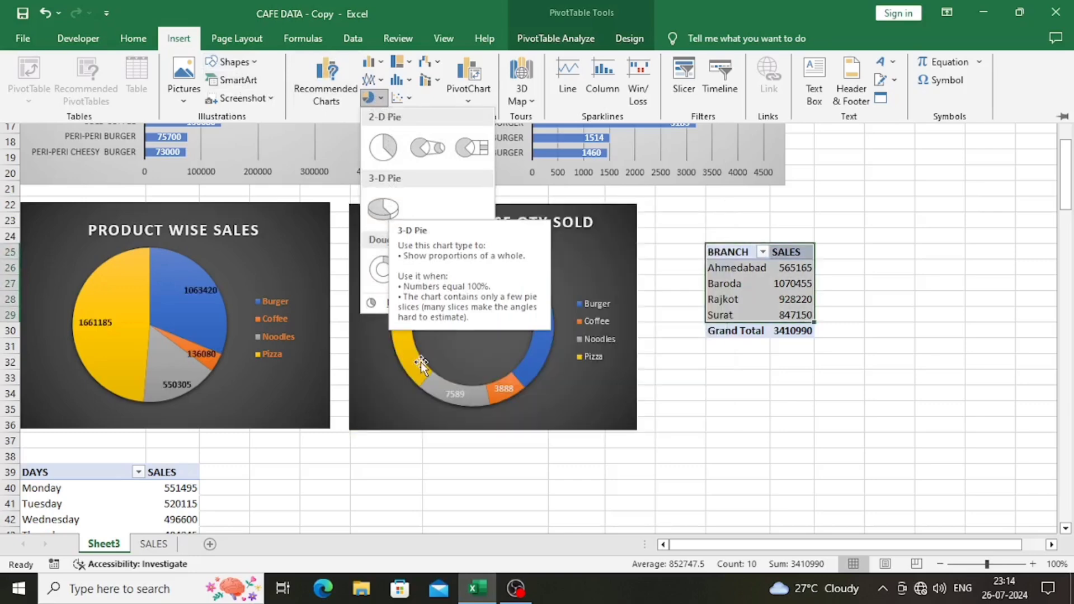
pyautogui.click(384, 206)
pyautogui.moveTo(391, 246); pyautogui.dragTo(663, 246)
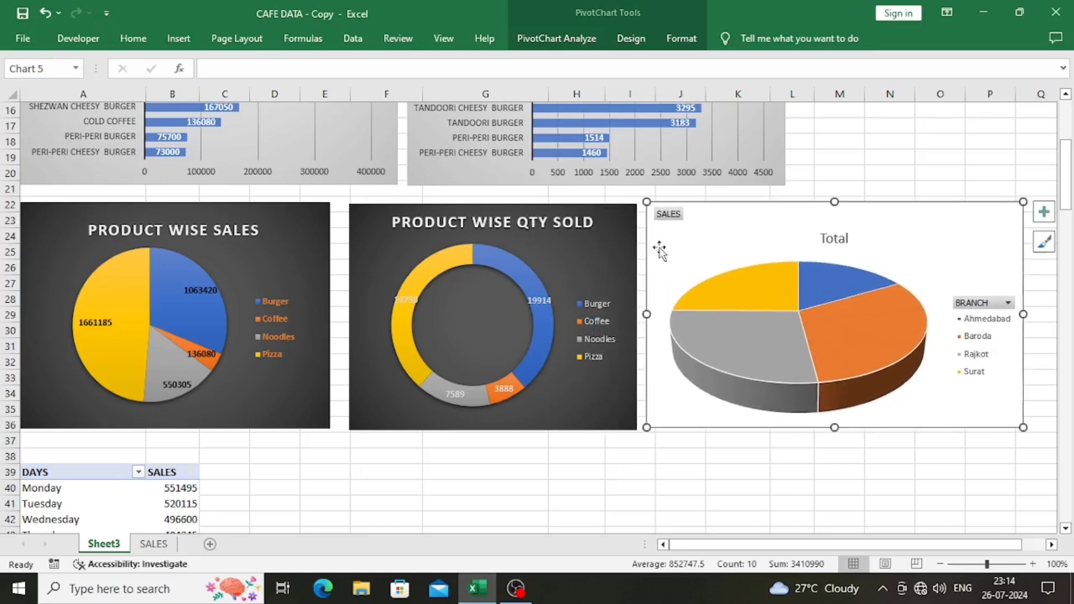
# - Narrow the branch sales 3-D pie chart slightly and apply the dark chart style that matches the other two charts
pyautogui.moveTo(1024, 315); pyautogui.dragTo(993, 315)
pyautogui.click(1013, 242)
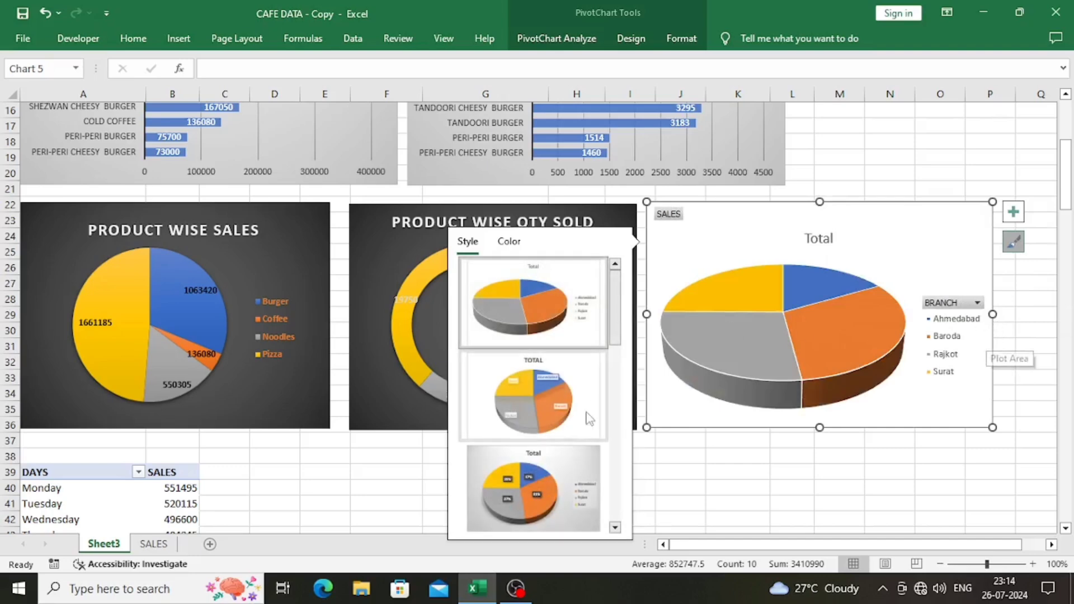
pyautogui.scroll(-2, 562, 410)
pyautogui.click(560, 323)
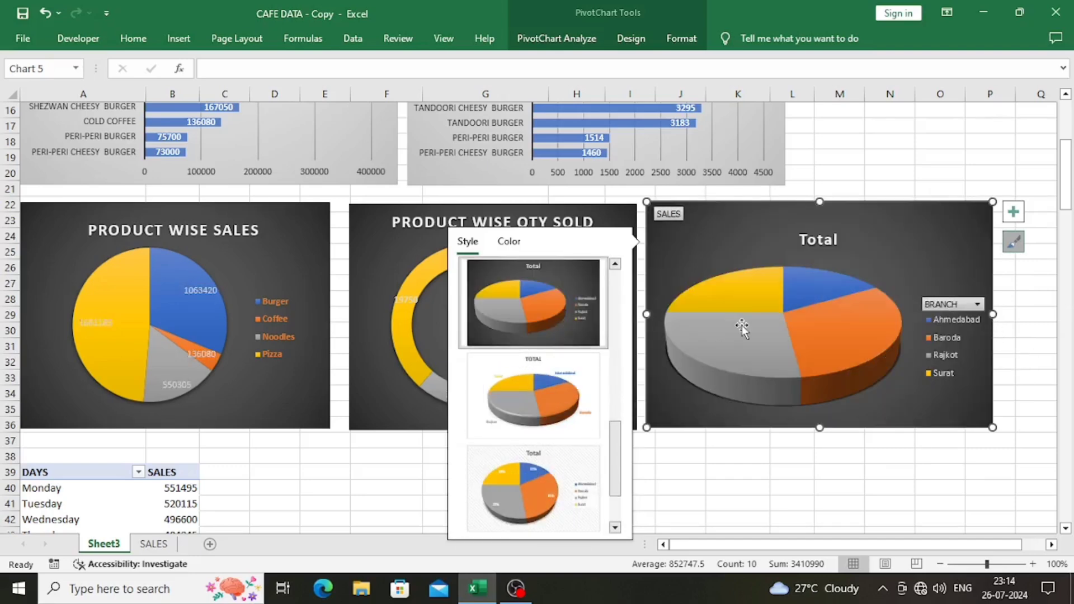
# - Add data labels to the slices of the branch sales 3-D pie chart
pyautogui.click(749, 324)
pyautogui.rightClick(748, 325)
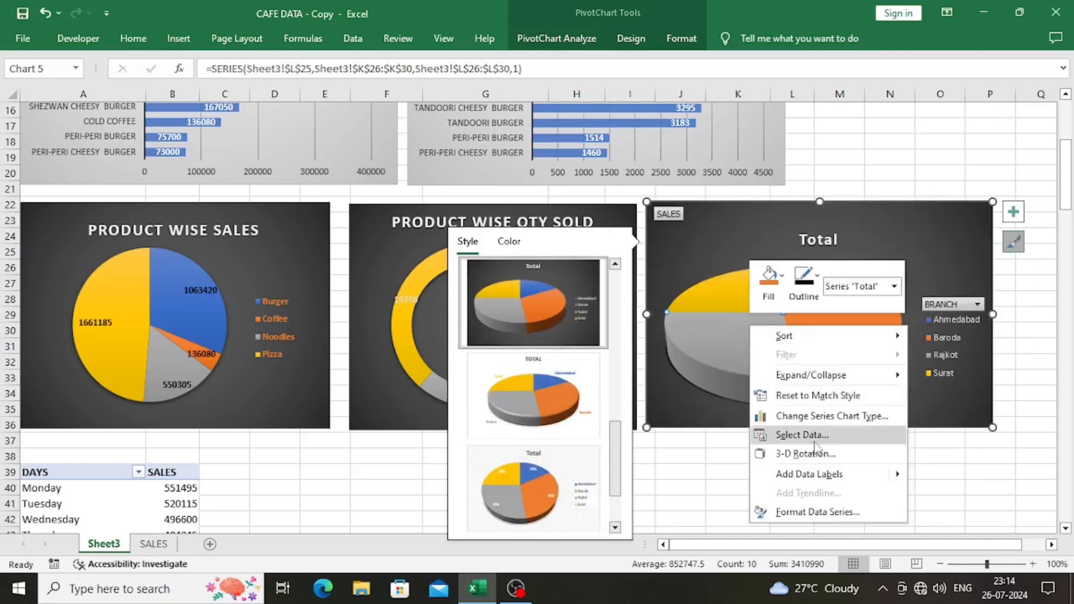
pyautogui.click(827, 467)
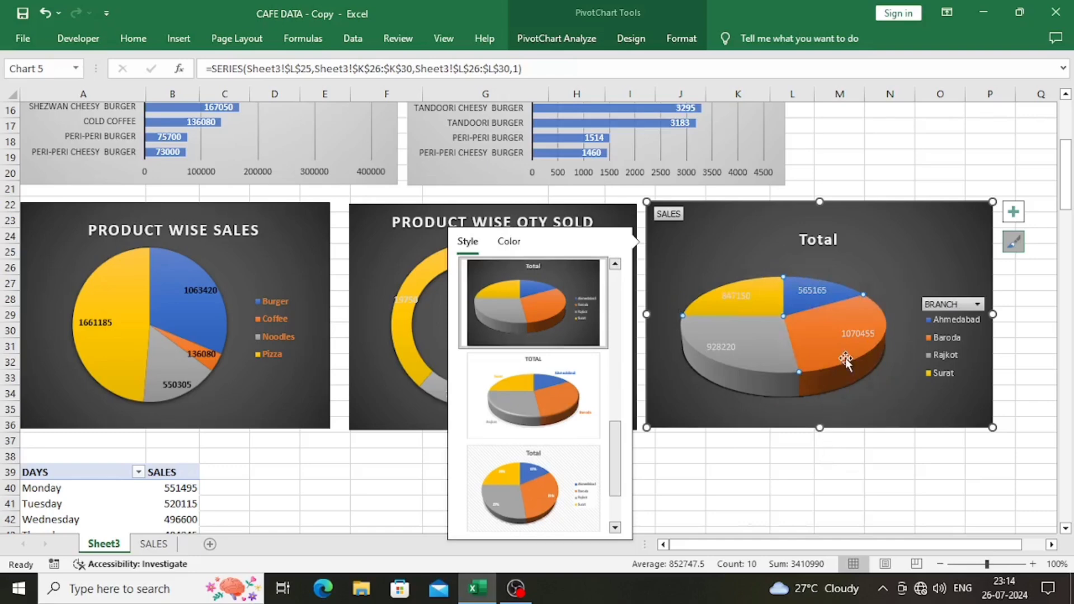
pyautogui.click(845, 338)
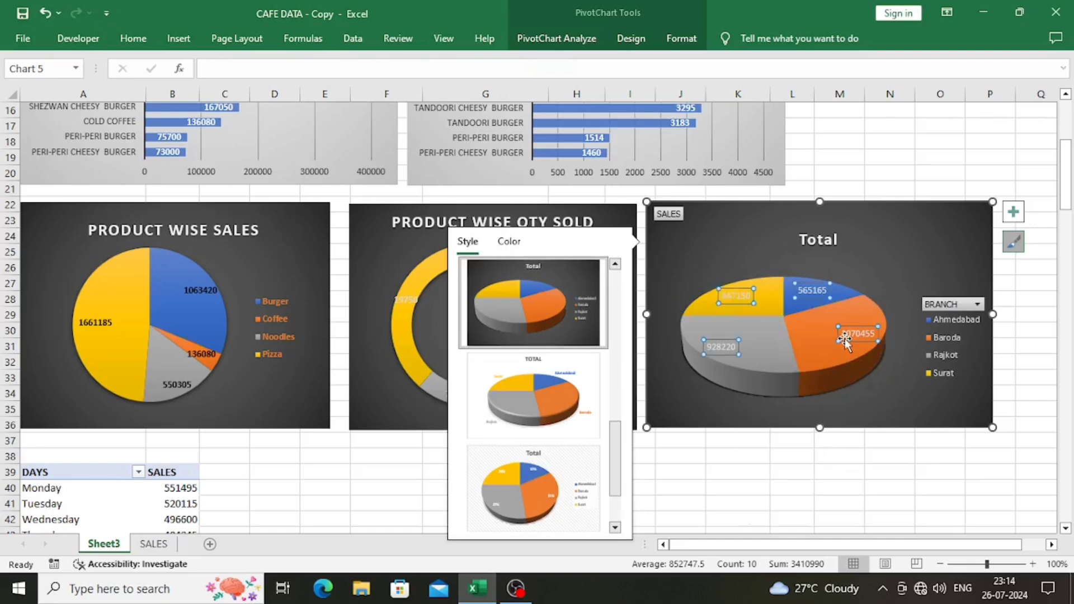
pyautogui.click(817, 453)
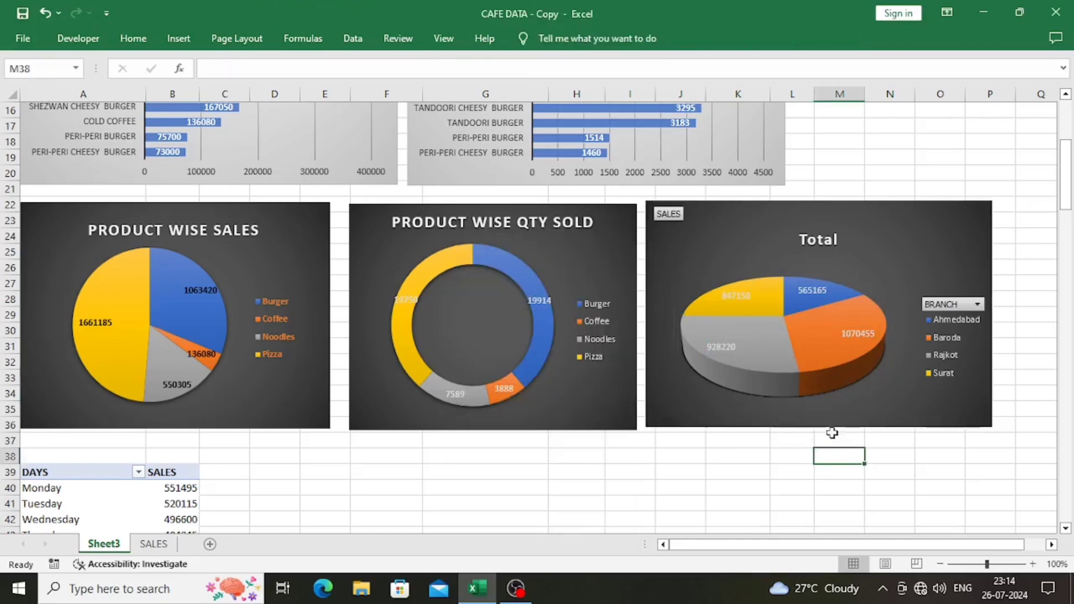
# - Hide the BRANCH axis field button and the SALES value field button on the 3-D pie chart
pyautogui.click(850, 334)
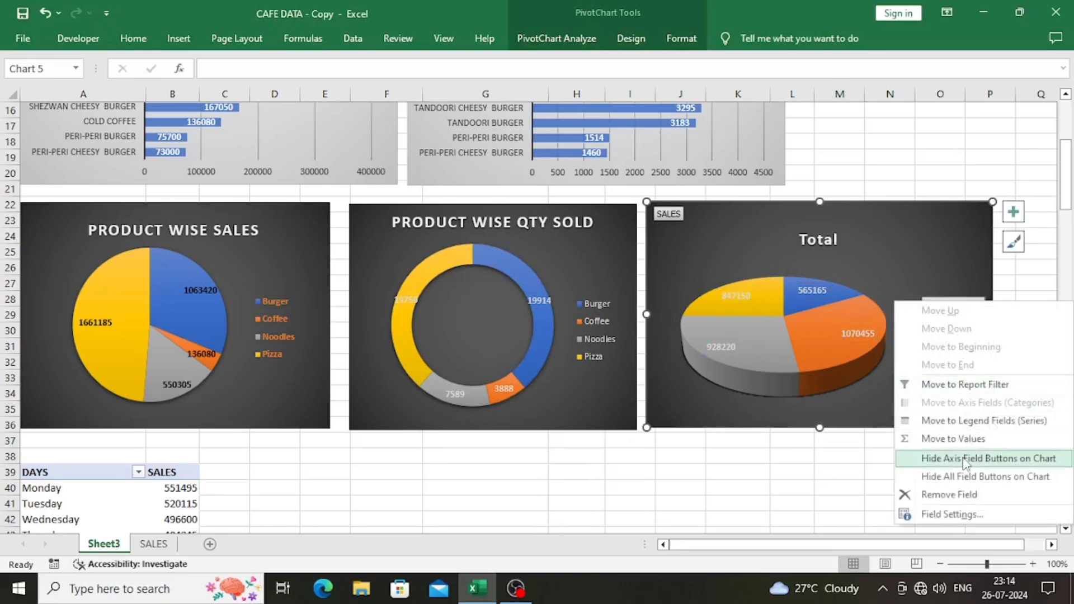
pyautogui.click(959, 459)
pyautogui.rightClick(652, 218)
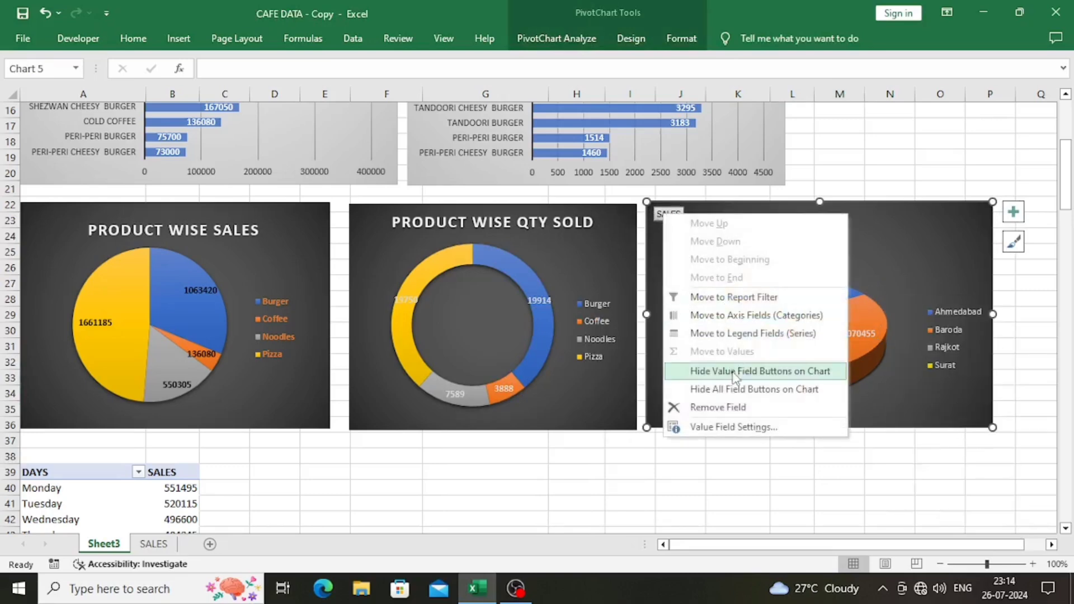
pyautogui.click(716, 391)
# - Try deleting the 3-D pie chart's Total title, and undo the deletion
pyautogui.doubleClick(816, 221)
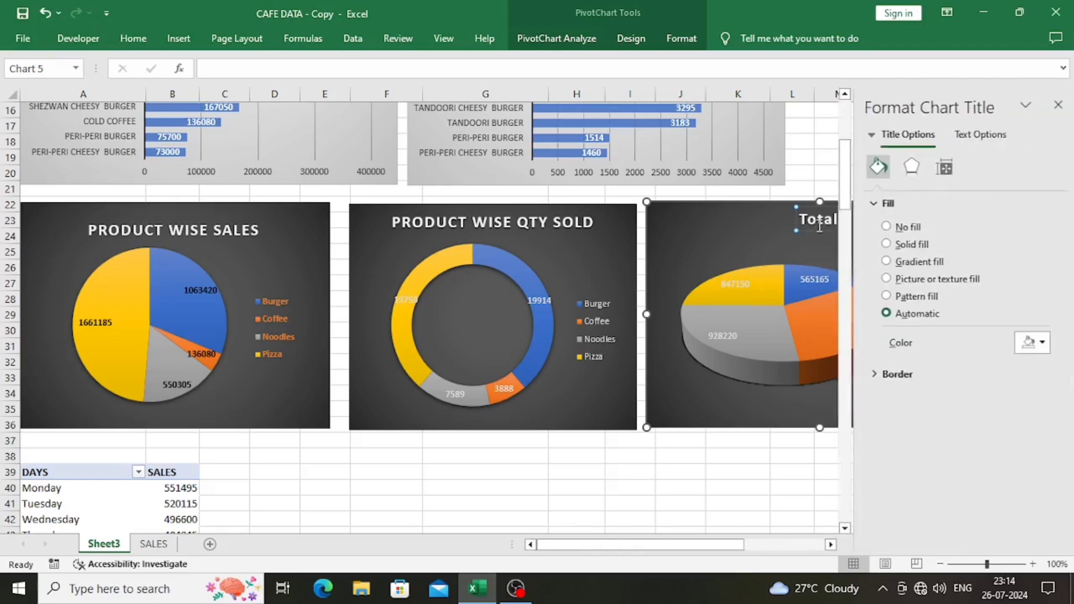
pyautogui.click(818, 226)
pyautogui.click(822, 456)
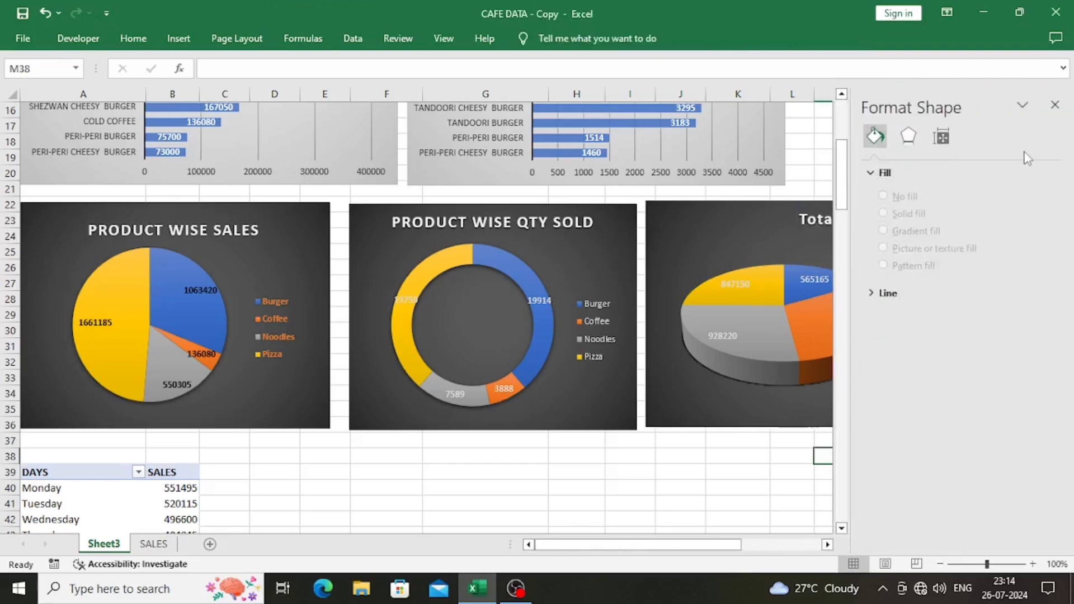
pyautogui.click(1055, 105)
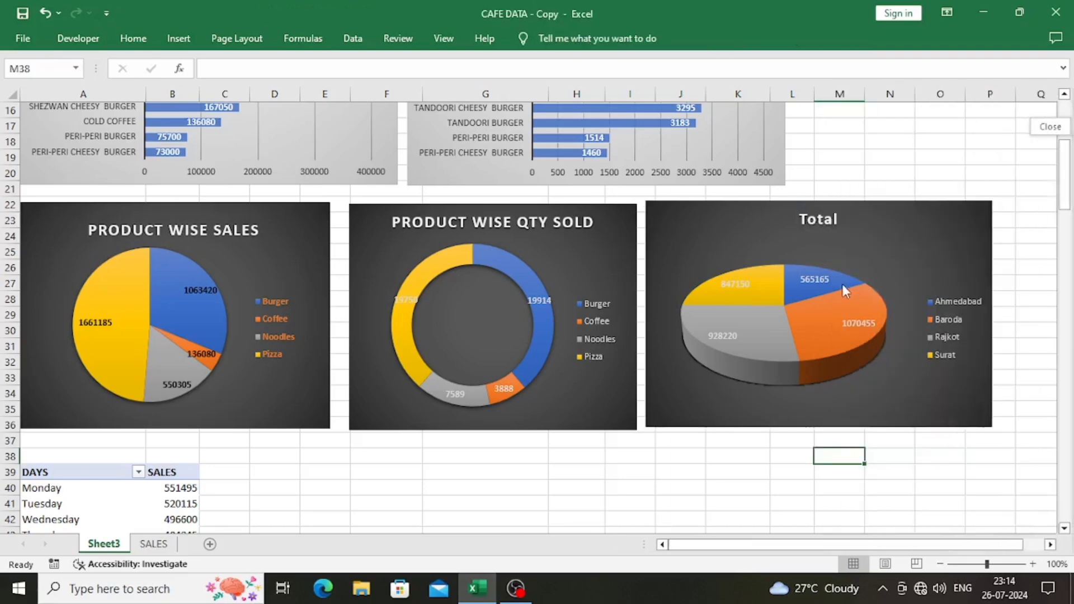
pyautogui.doubleClick(829, 222)
pyautogui.click(834, 223)
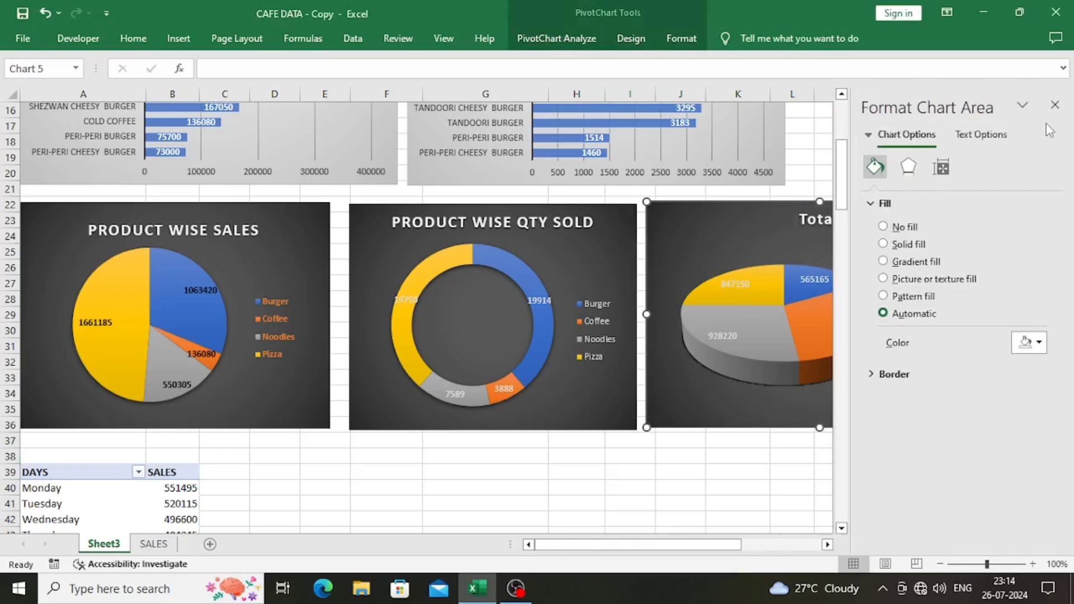
pyautogui.click(1056, 105)
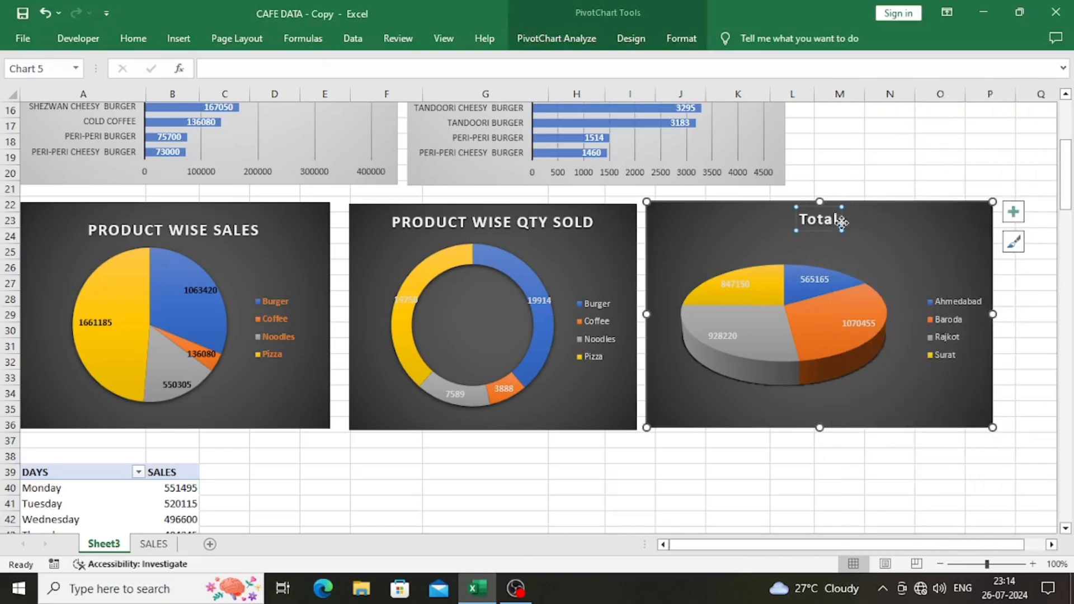
pyautogui.press('Delete')
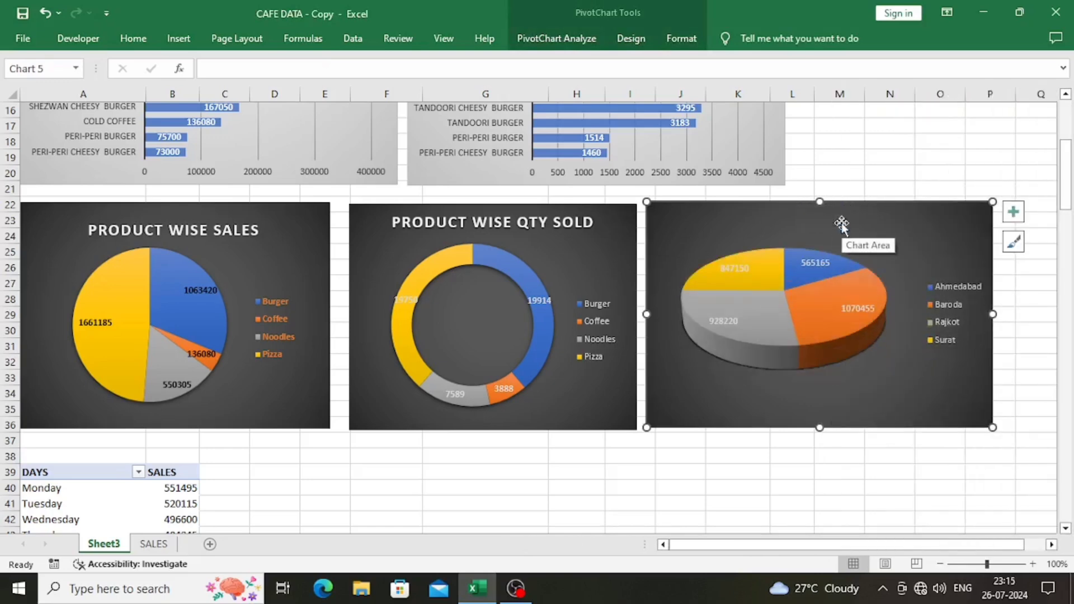
pyautogui.hotkey('ctrl', 'z')
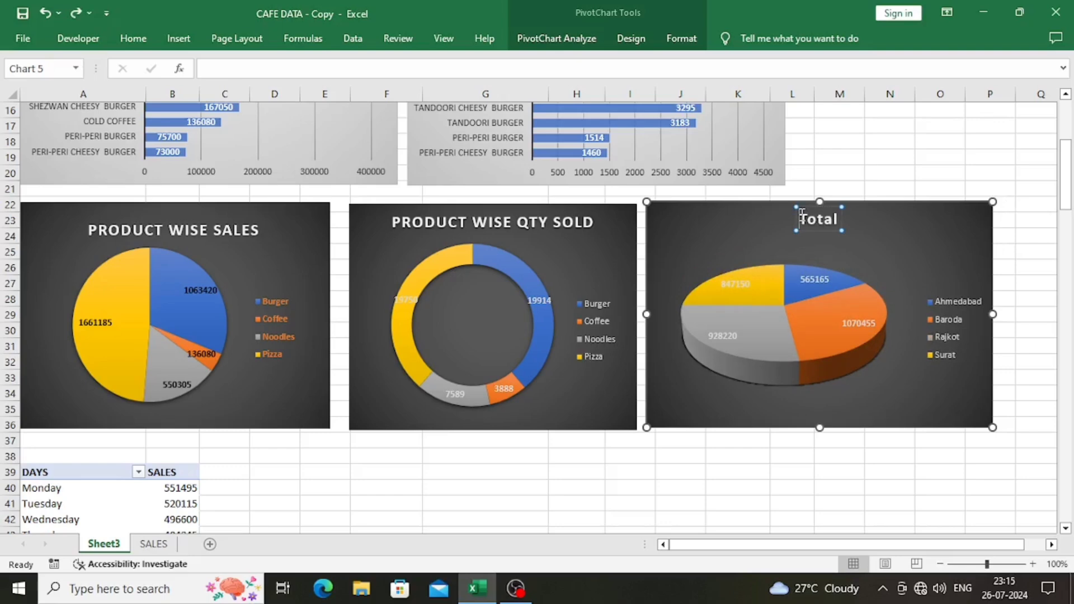
# - Replace the 3-D pie chart's Total title with "Branch Wise Sales"
pyautogui.press('Delete')
pyautogui.press('Delete')
pyautogui.press('Delete')
pyautogui.press('Delete')
pyautogui.press('Delete')
pyautogui.write('bR')
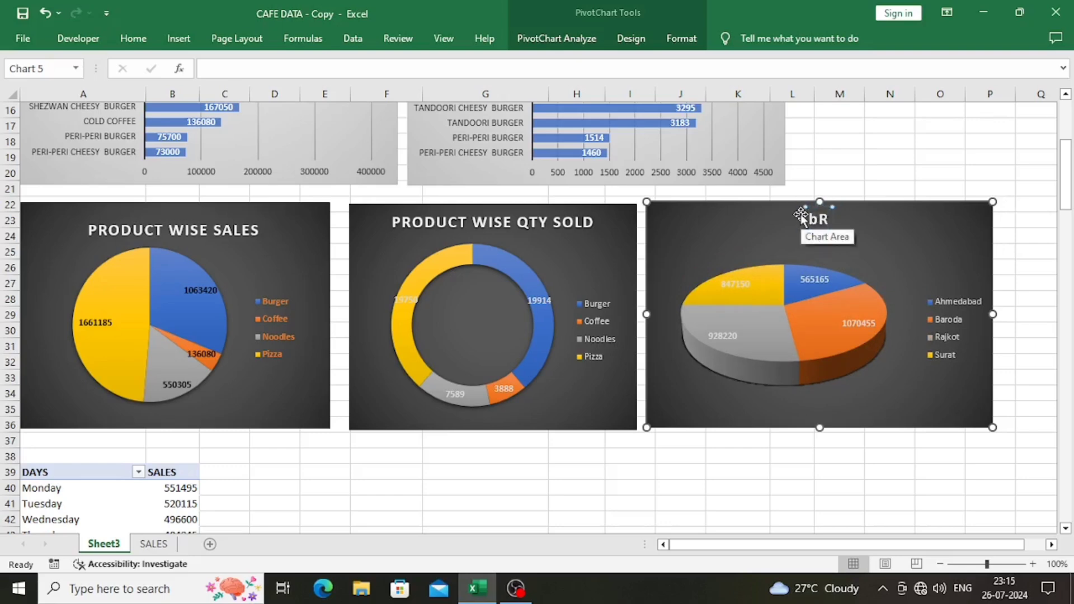
pyautogui.write('ANCH')
pyautogui.press('BackSpace')
pyautogui.press('BackSpace')
pyautogui.press('BackSpace')
pyautogui.press('BackSpace')
pyautogui.press('BackSpace')
pyautogui.press('BackSpace')
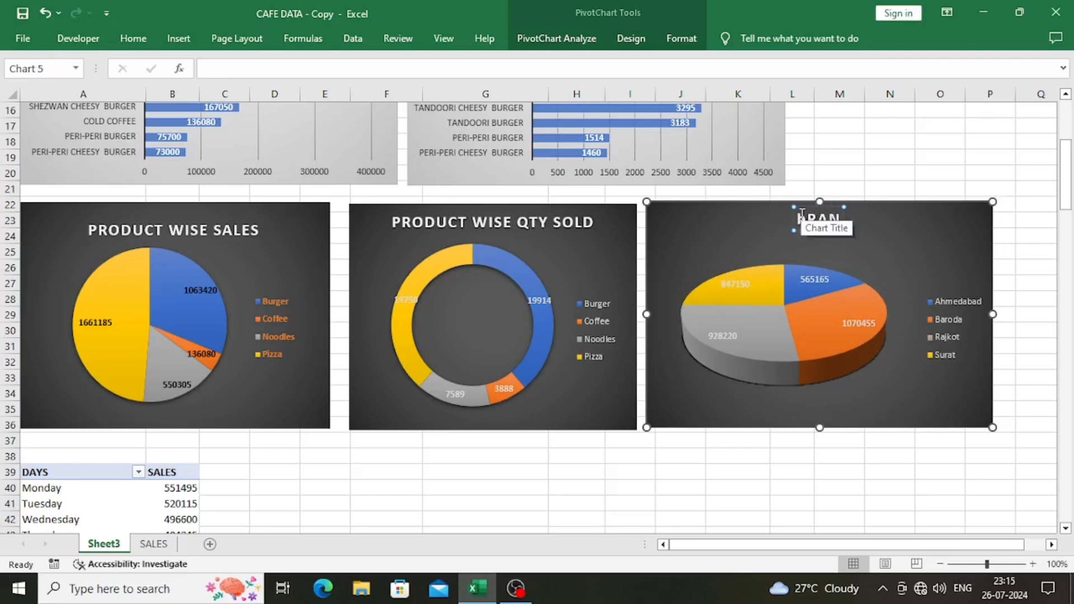
pyautogui.write('BranchWi')
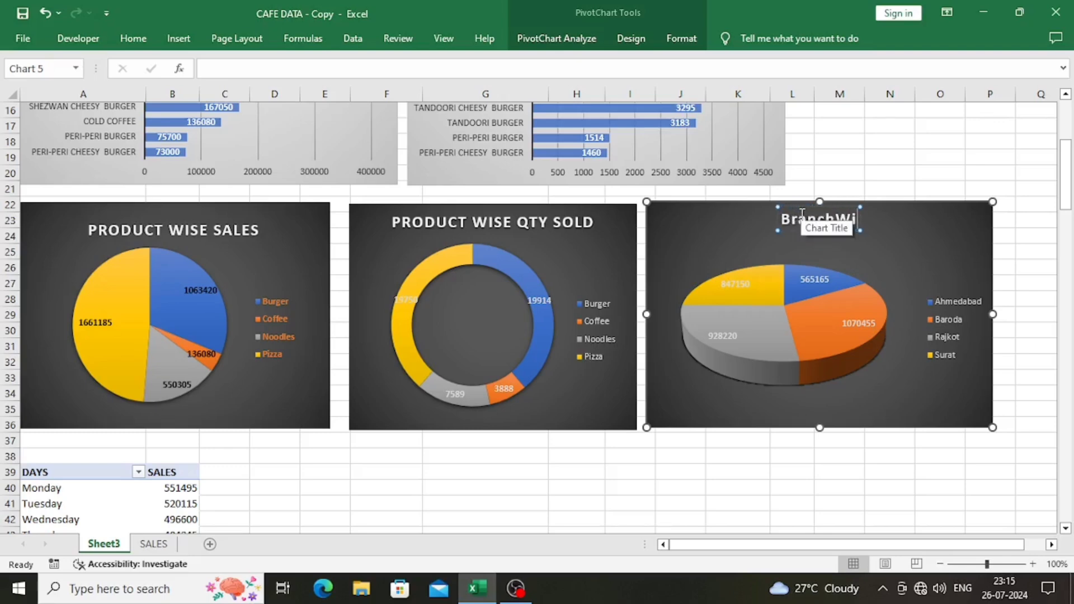
pyautogui.write('se Sa;es')
pyautogui.press('BackSpace')
pyautogui.press('BackSpace')
pyautogui.press('BackSpace')
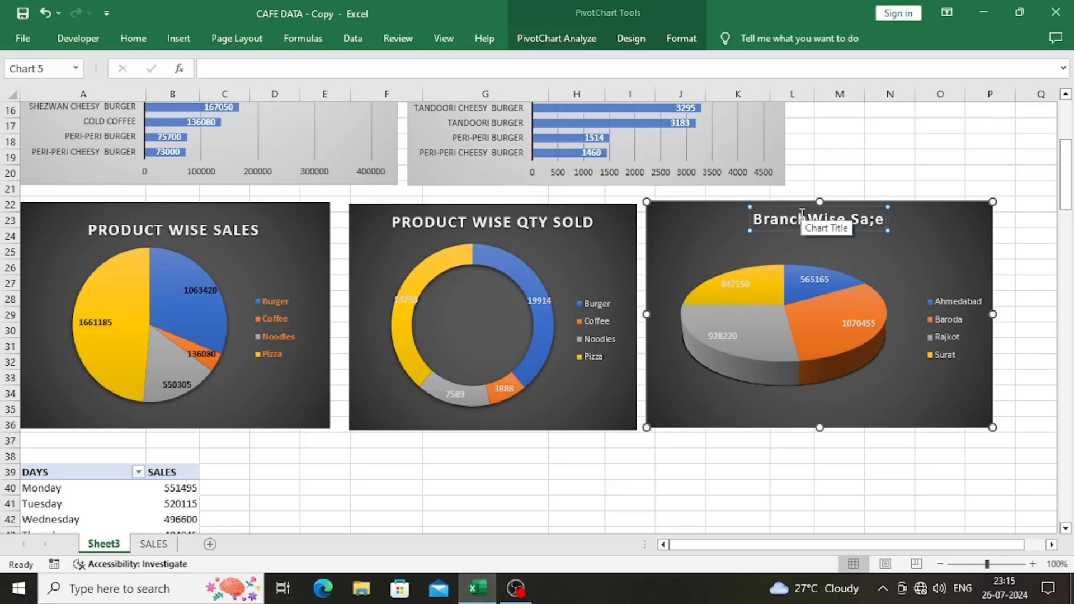
pyautogui.write('les')
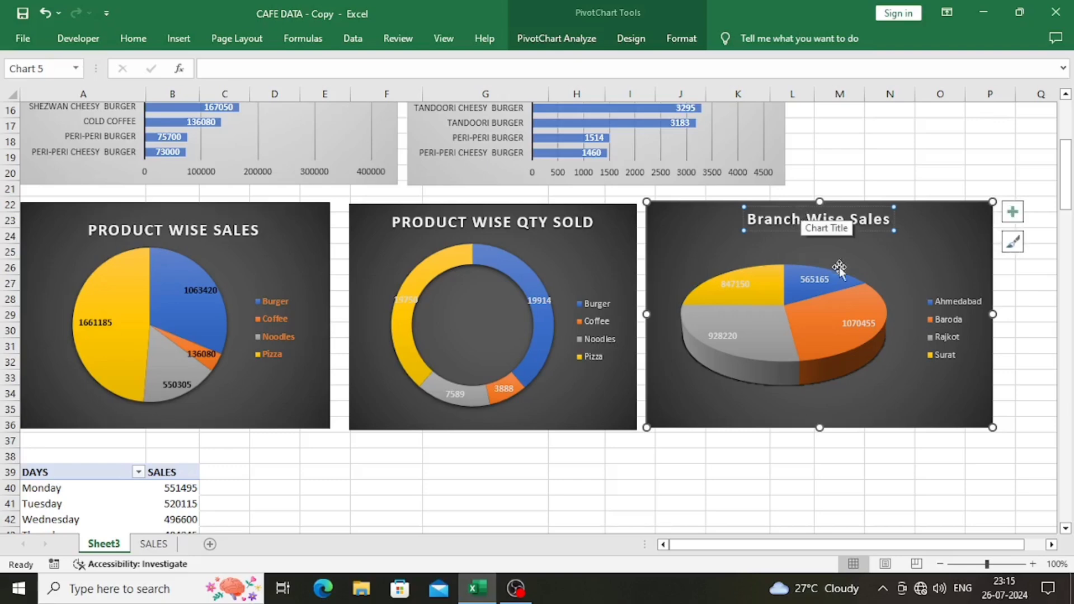
pyautogui.click(955, 312)
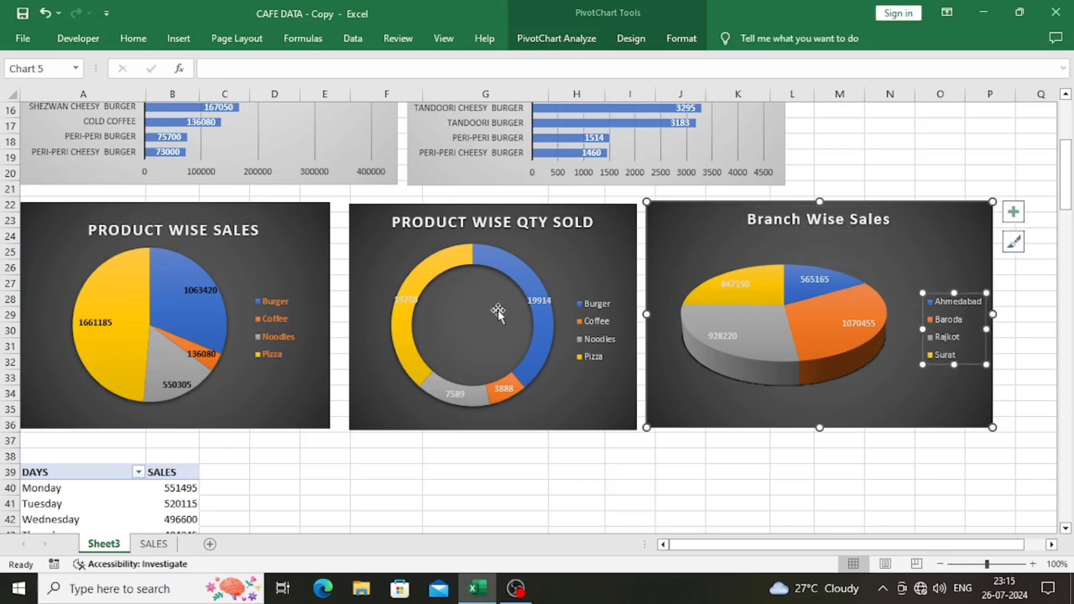
pyautogui.rightClick(950, 307)
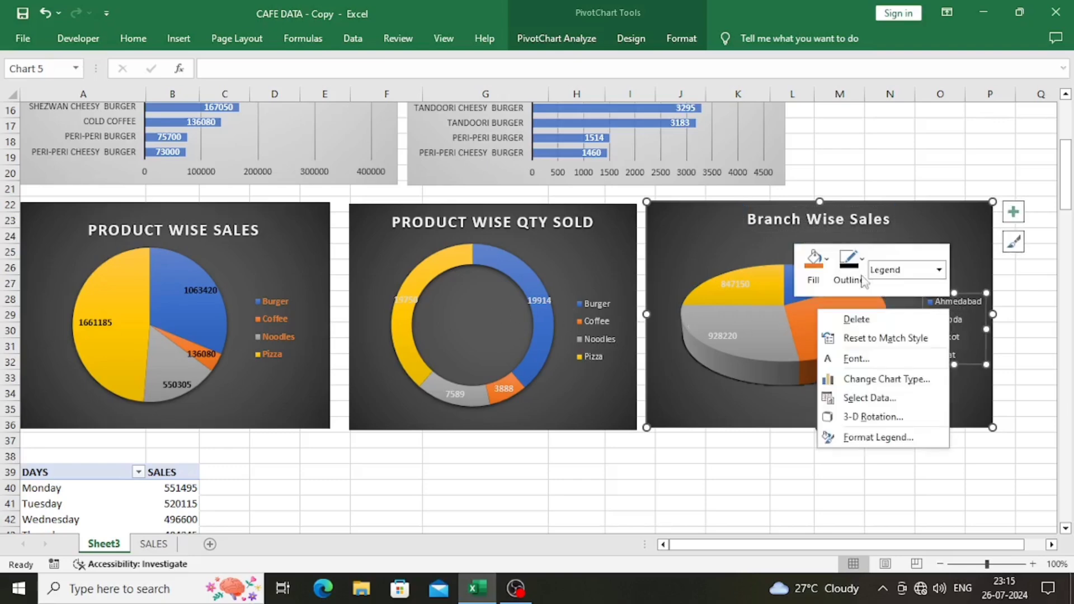
pyautogui.click(820, 275)
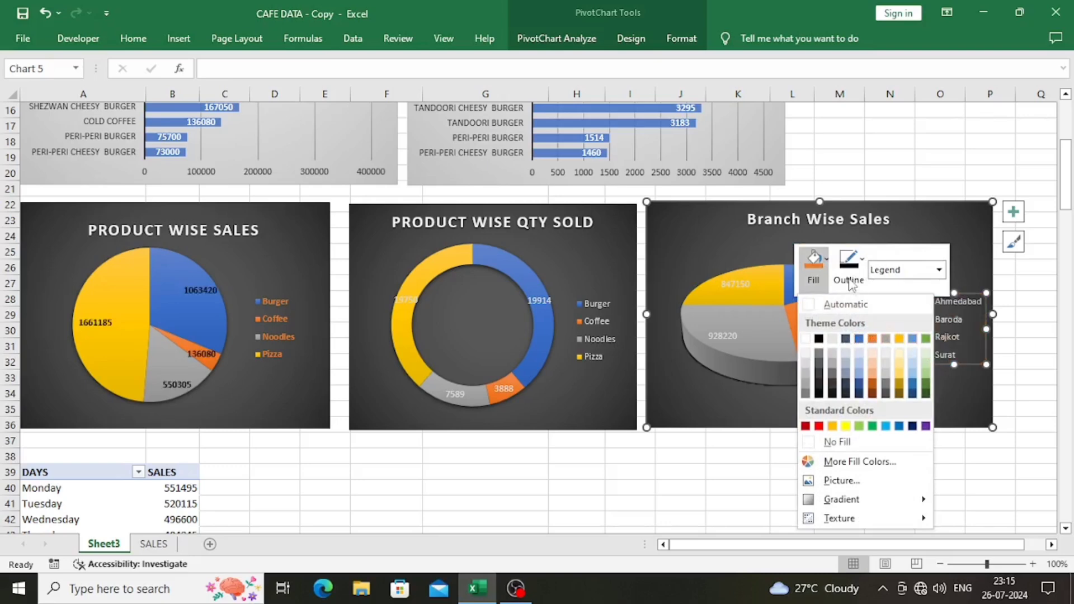
pyautogui.click(958, 393)
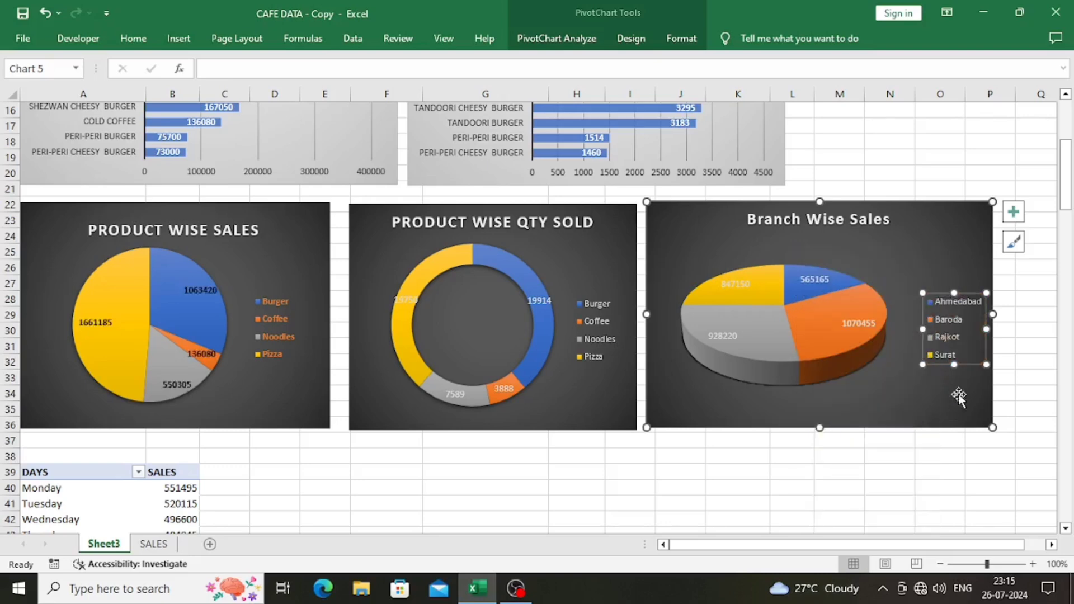
# - Set the text fill of the Branch Wise Sales chart's legend to the theme orange
pyautogui.rightClick(948, 330)
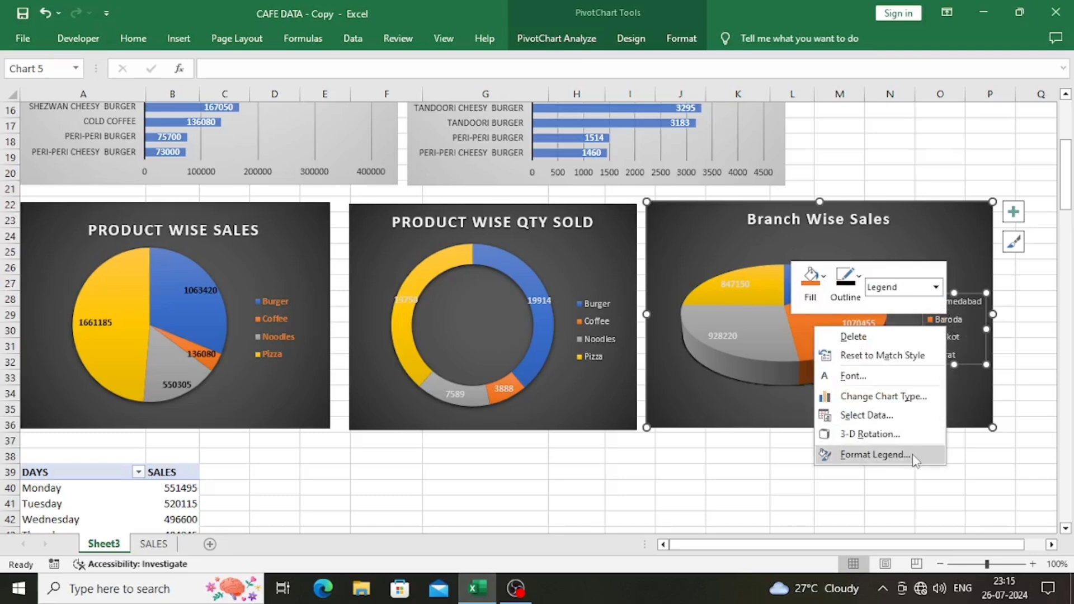
pyautogui.click(895, 455)
pyautogui.click(974, 137)
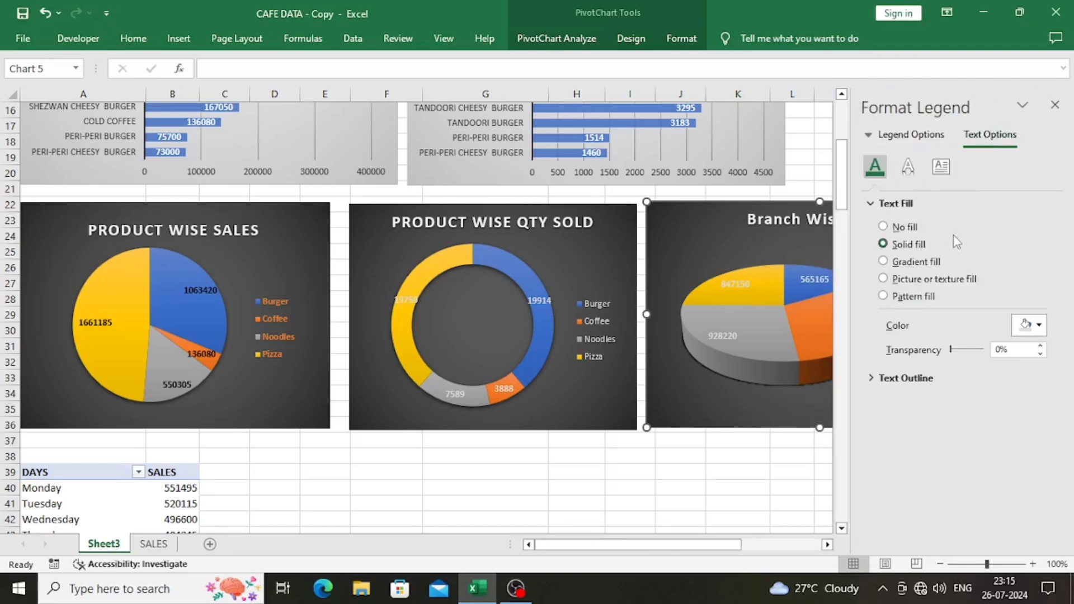
pyautogui.click(1032, 326)
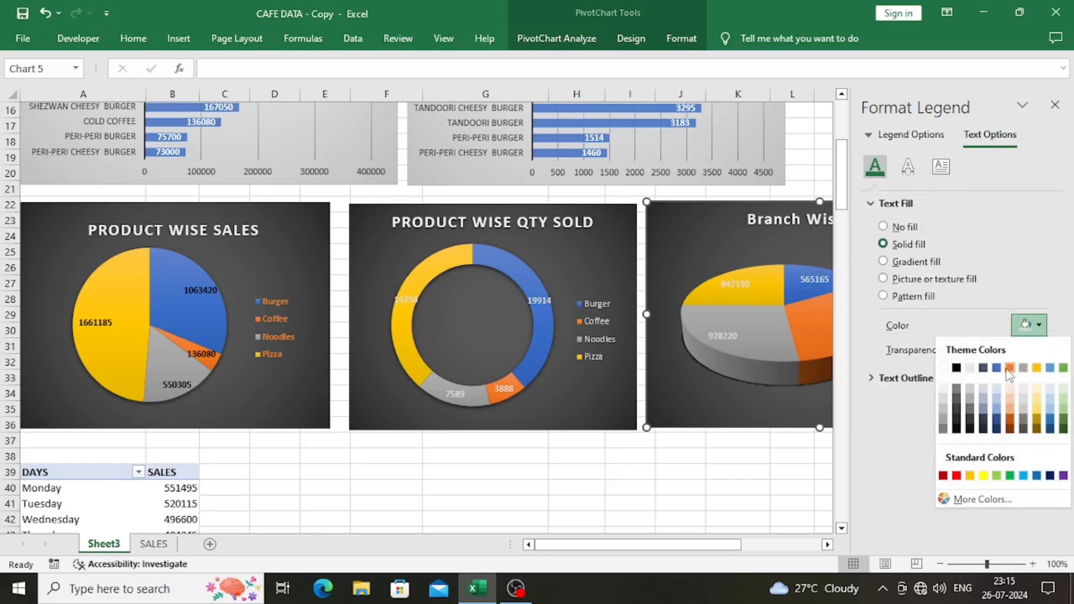
pyautogui.click(1010, 368)
# - Give the legend text of the PRODUCT WISE QTY SOLD doughnut the theme orange fill and close the formatting pane
pyautogui.click(619, 324)
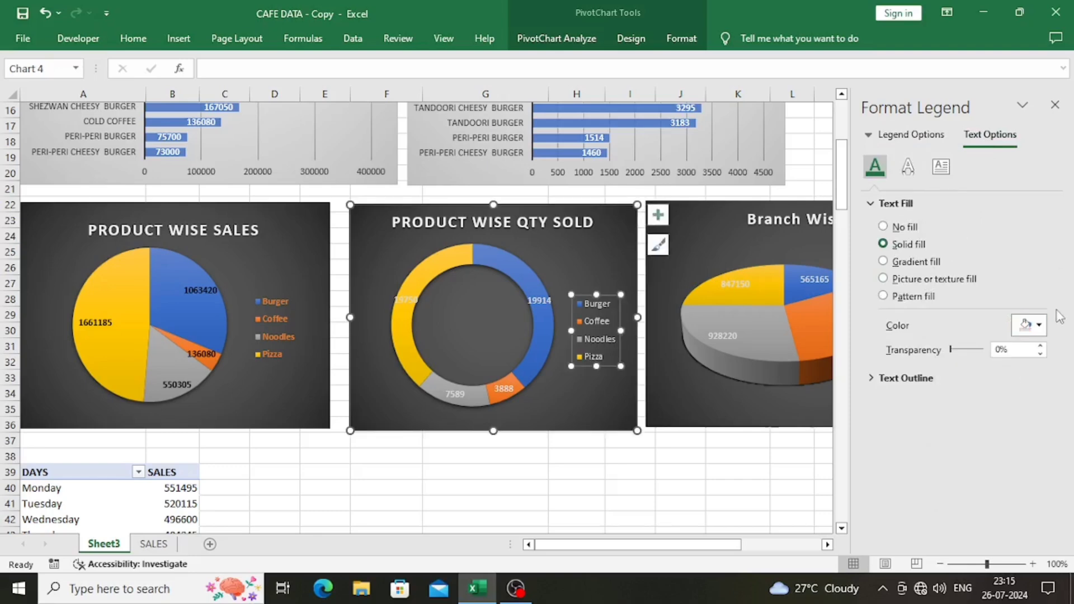
pyautogui.click(1039, 326)
pyautogui.click(1011, 367)
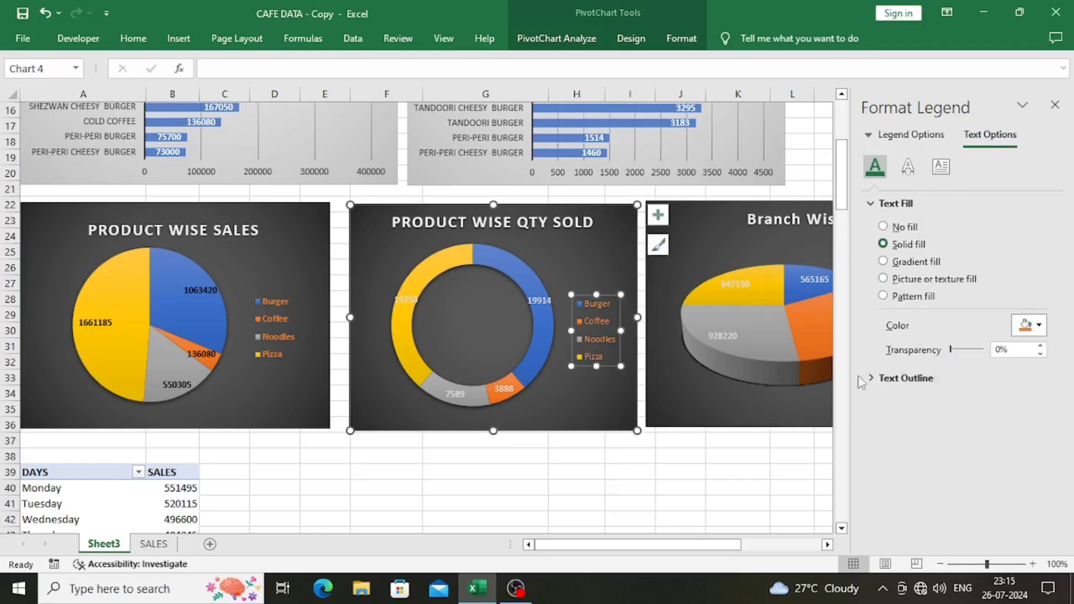
pyautogui.click(781, 393)
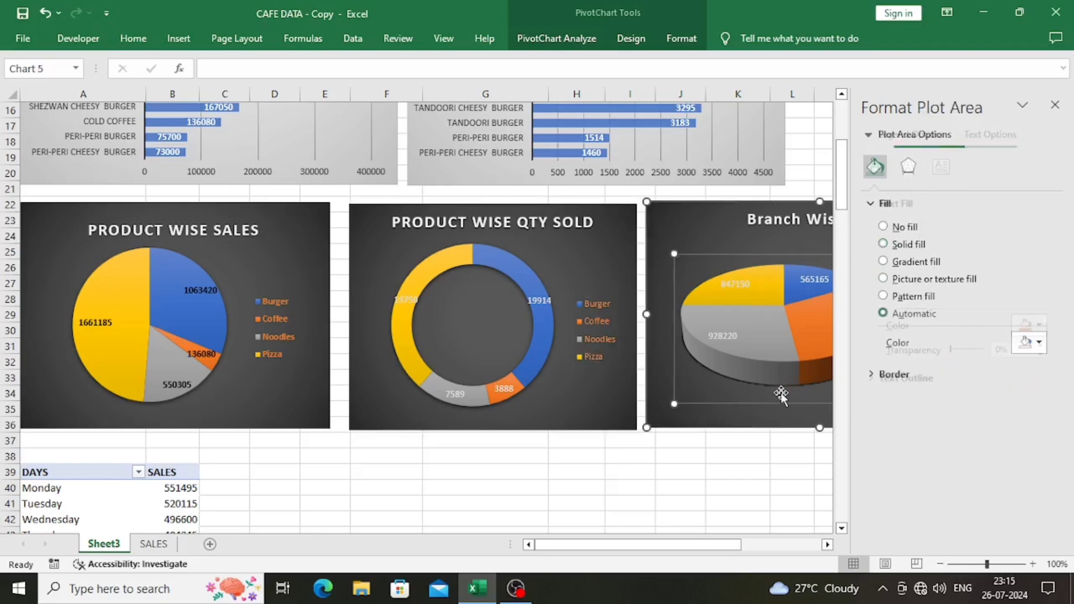
pyautogui.click(1055, 104)
pyautogui.press('F4')
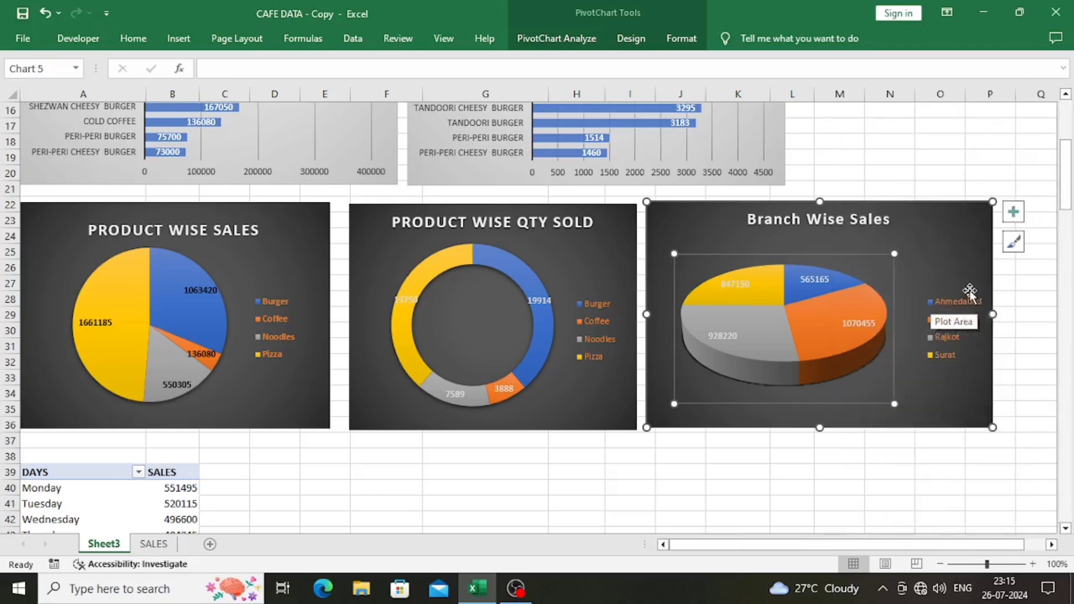
# - Shift the Branch Wise Sales chart slightly to the right and move its legend closer to the pie
pyautogui.moveTo(970, 290); pyautogui.dragTo(976, 289)
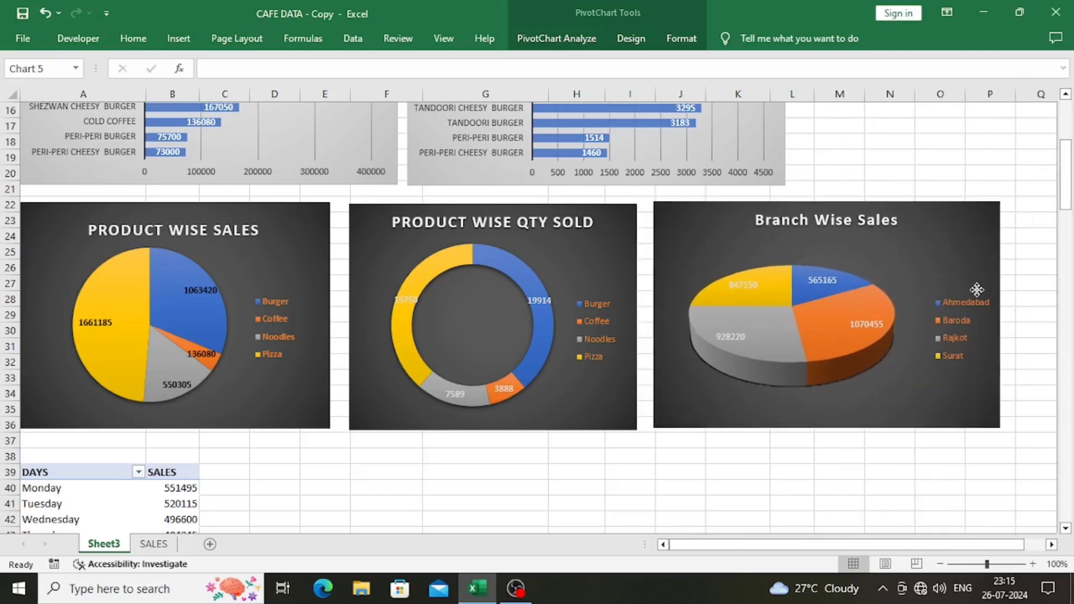
pyautogui.click(976, 290)
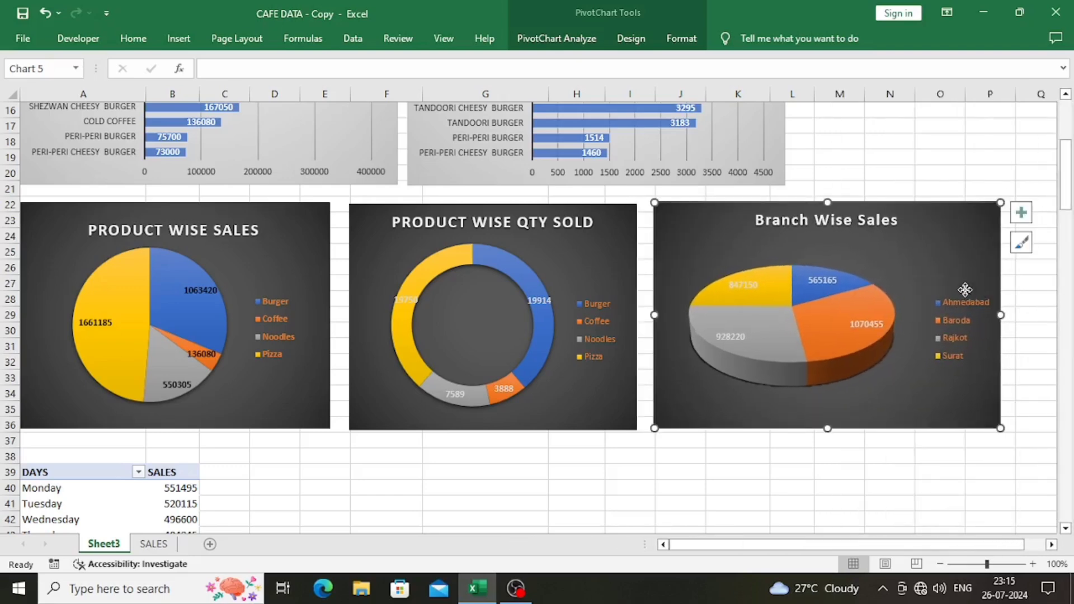
pyautogui.doubleClick(974, 319)
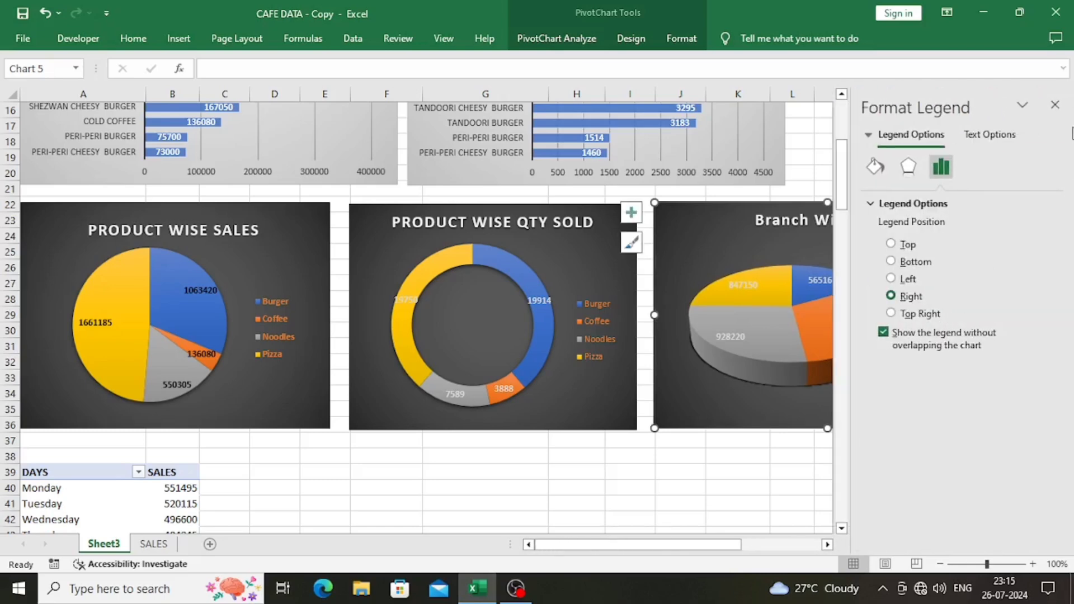
pyautogui.click(1055, 104)
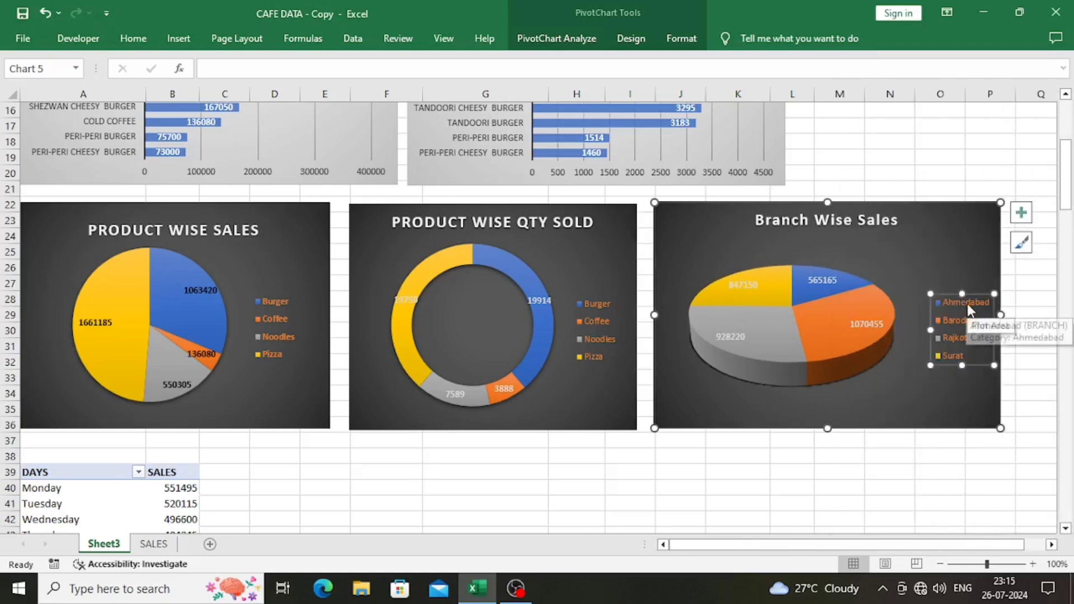
pyautogui.rightClick(968, 317)
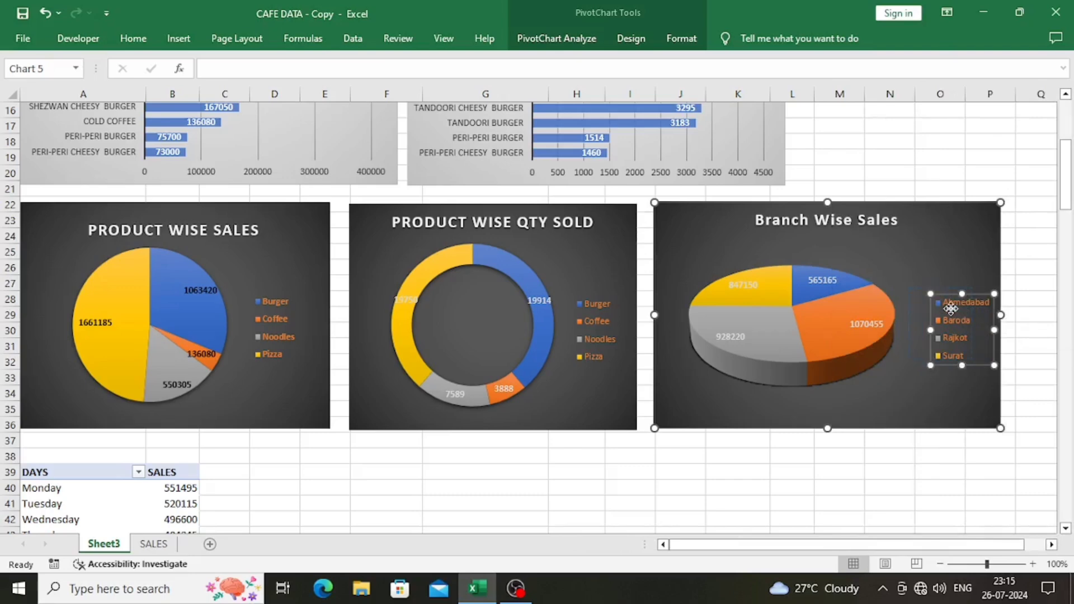
pyautogui.moveTo(951, 308); pyautogui.dragTo(929, 302)
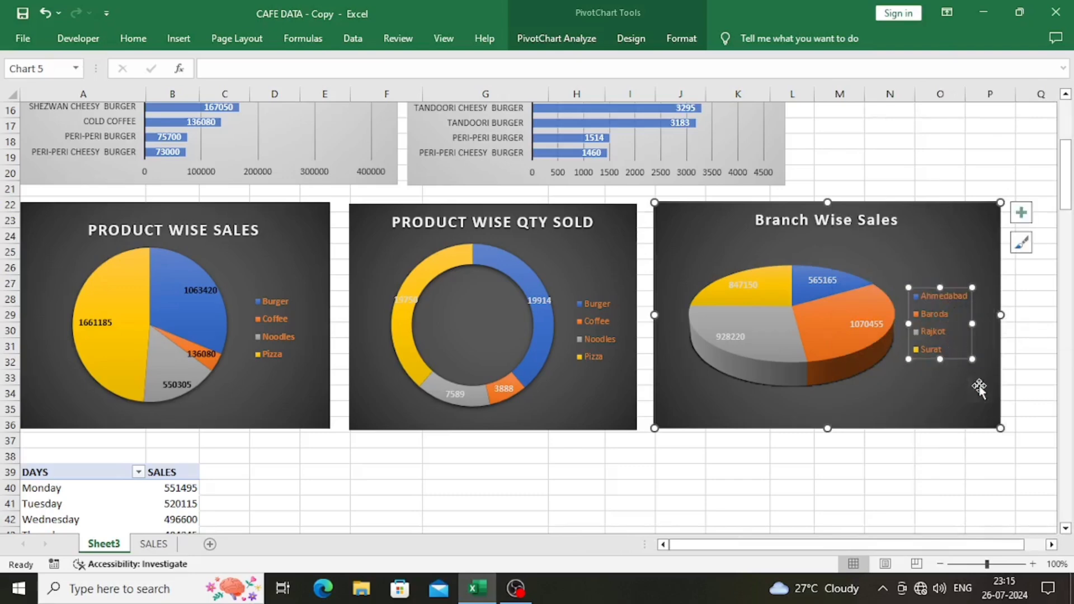
pyautogui.click(765, 464)
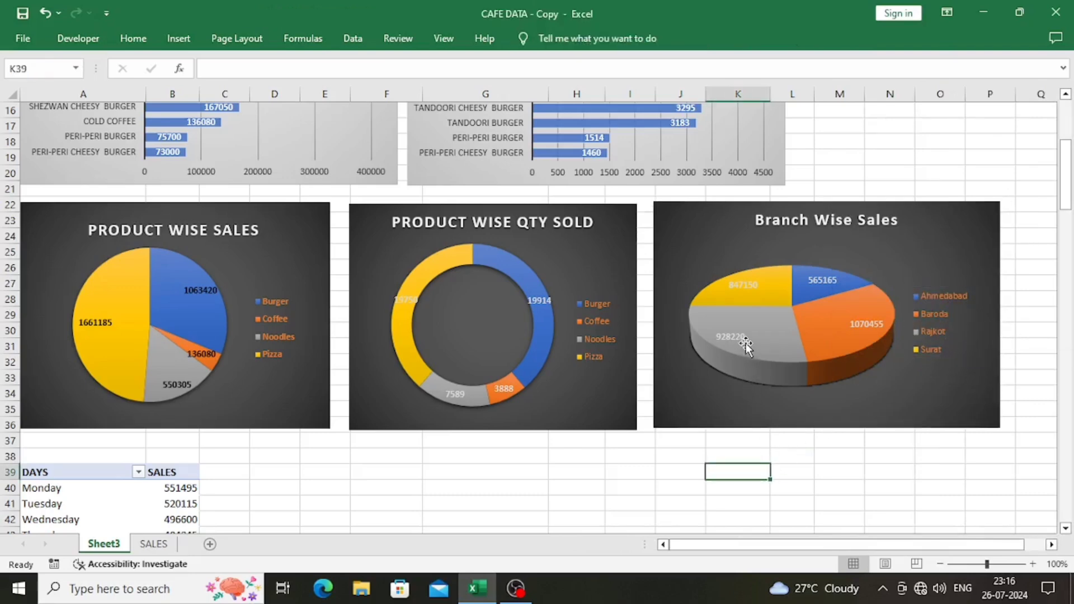
pyautogui.click(735, 331)
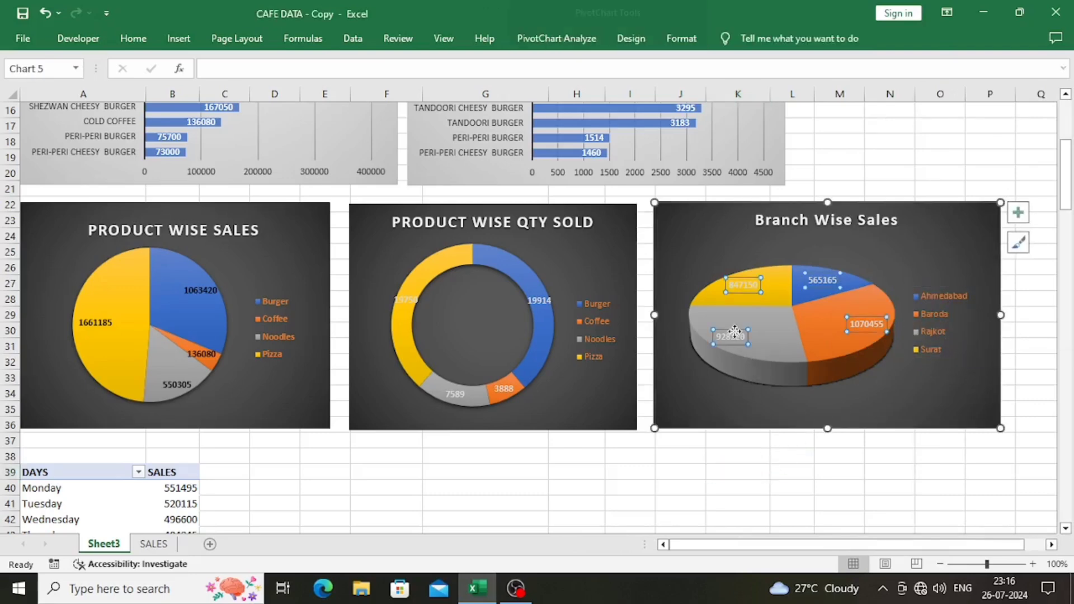
pyautogui.keyDown('ctrl'); pyautogui.click(532, 304); pyautogui.keyUp('ctrl')
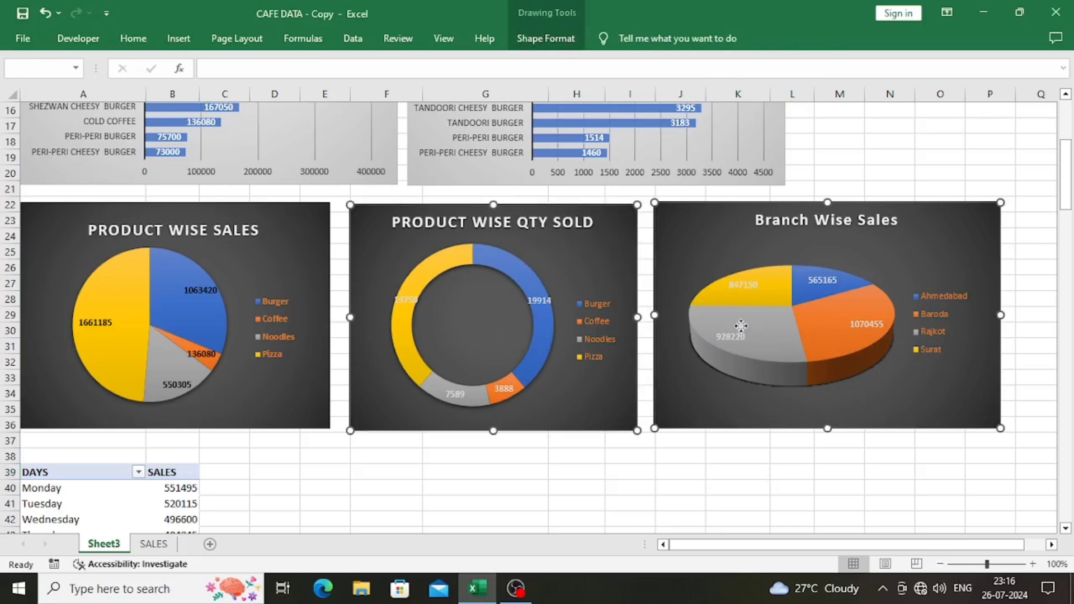
pyautogui.click(630, 485)
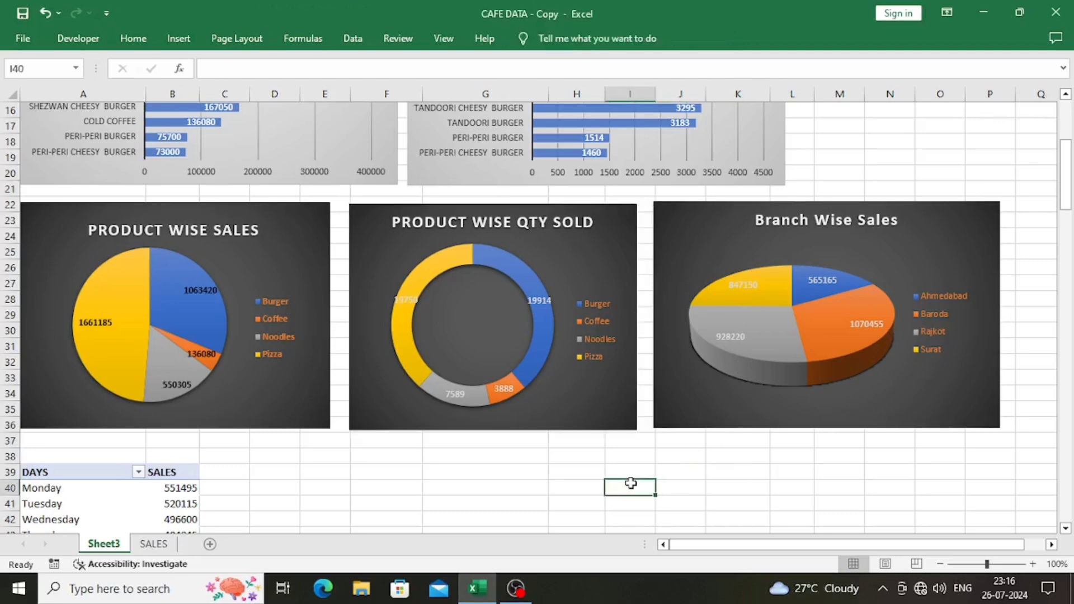
# - Set the text fill of the Branch Wise Sales pie's data labels to black
pyautogui.click(730, 335)
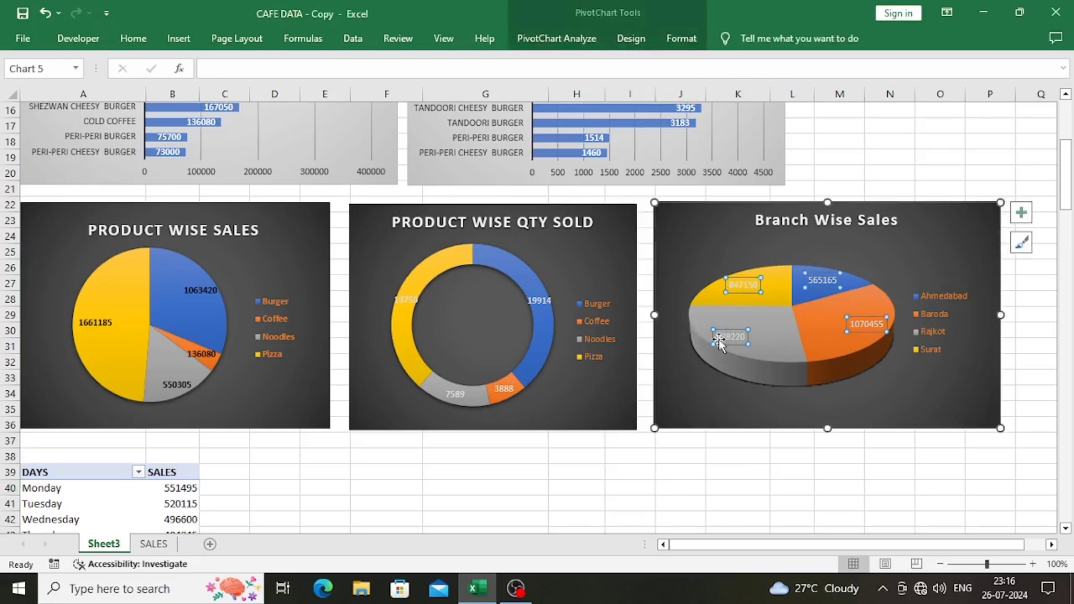
pyautogui.rightClick(740, 340)
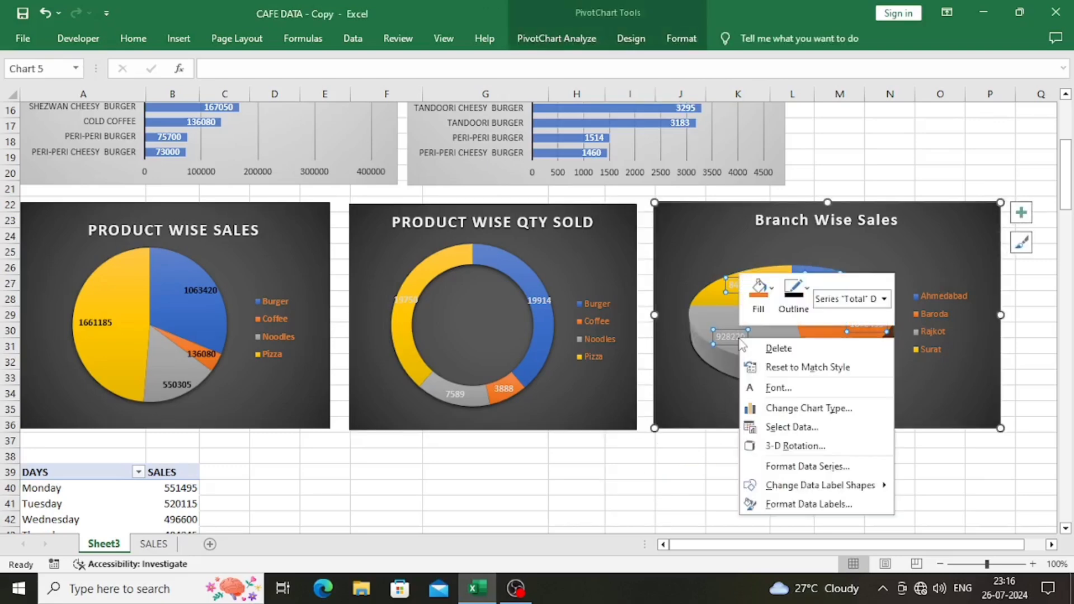
pyautogui.click(809, 504)
pyautogui.click(981, 134)
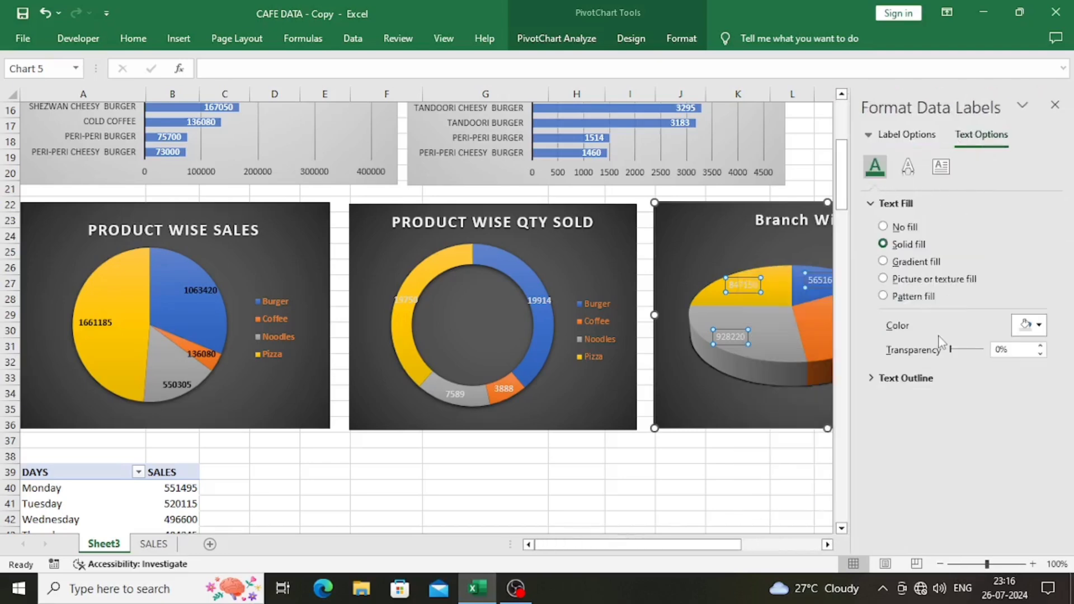
pyautogui.click(1029, 325)
pyautogui.click(956, 368)
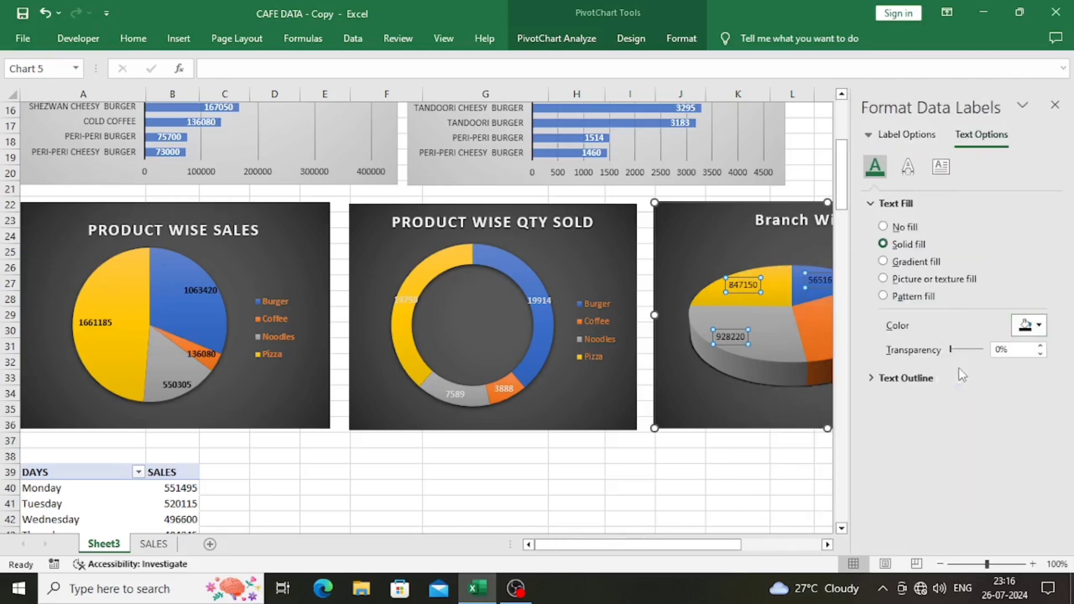
pyautogui.click(684, 441)
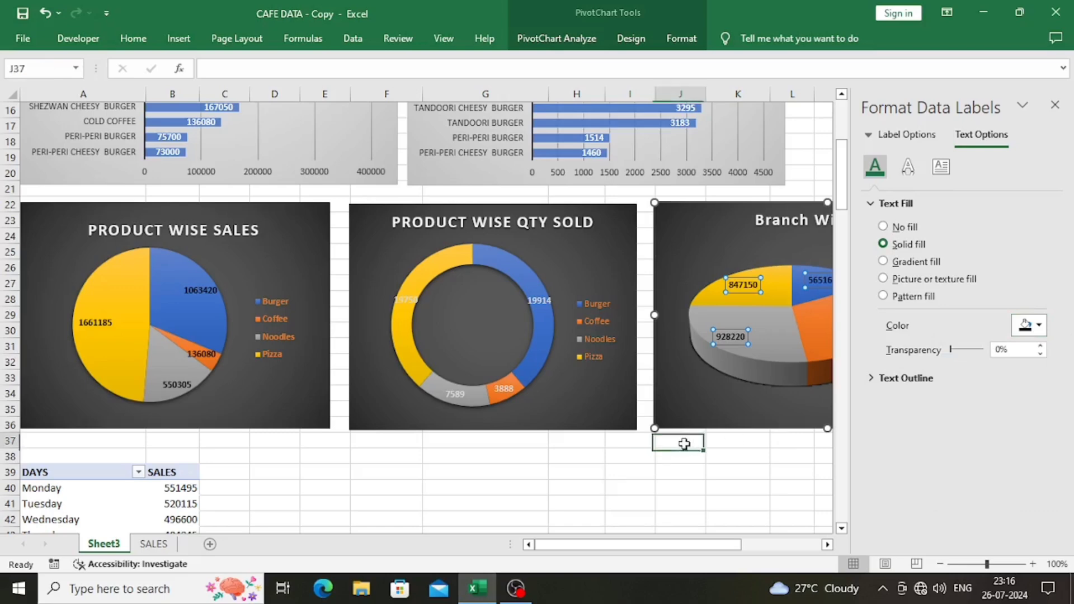
# - Set the text fill of the PRODUCT WISE QTY SOLD doughnut's data labels to black and close the formatting pane
pyautogui.click(504, 389)
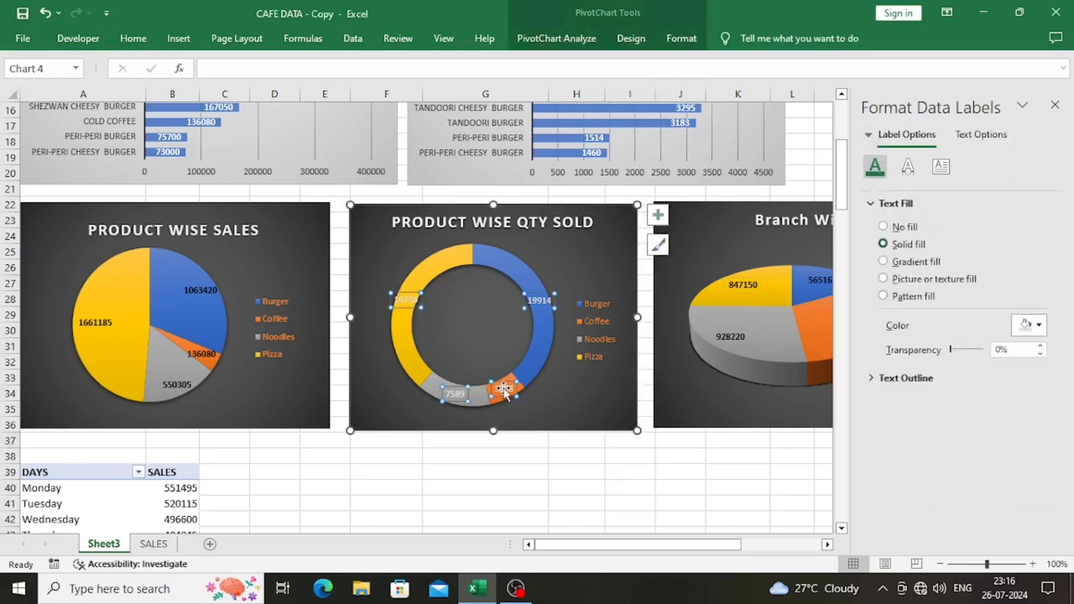
pyautogui.click(1035, 325)
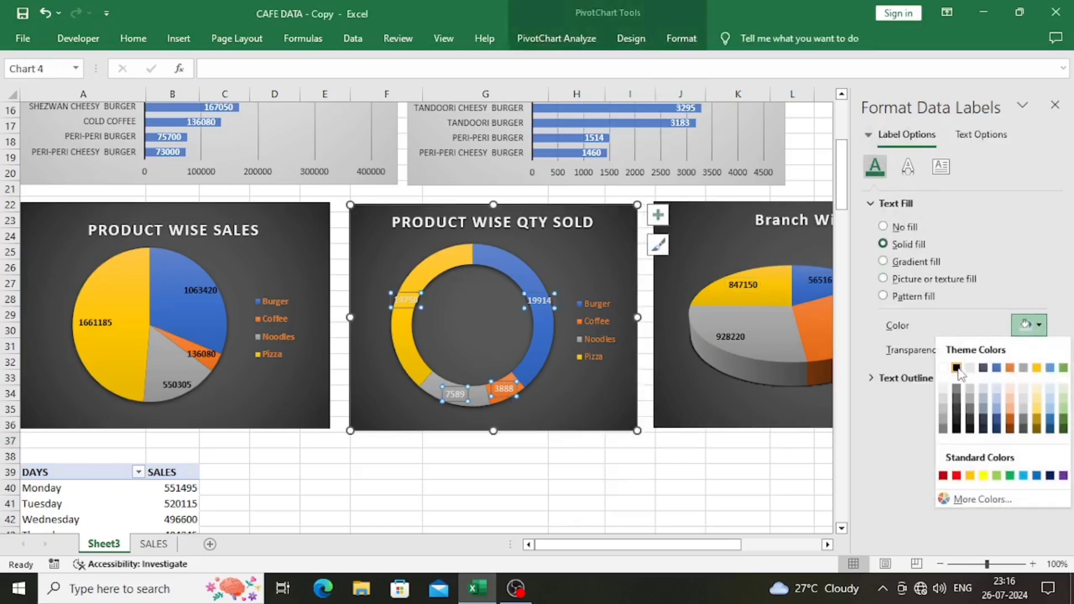
pyautogui.click(957, 368)
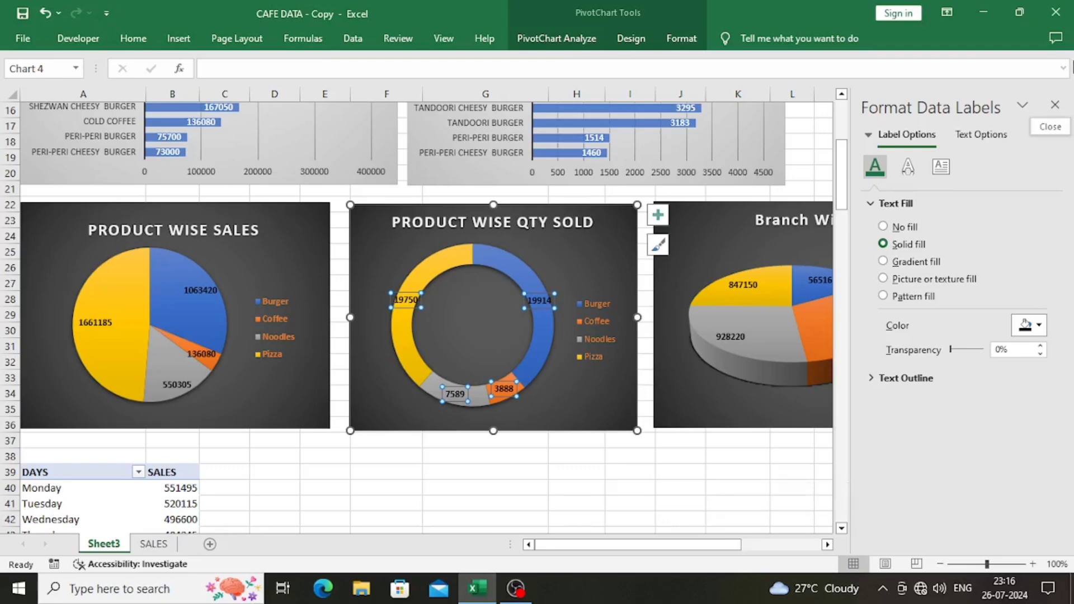
pyautogui.click(1056, 105)
pyautogui.click(692, 493)
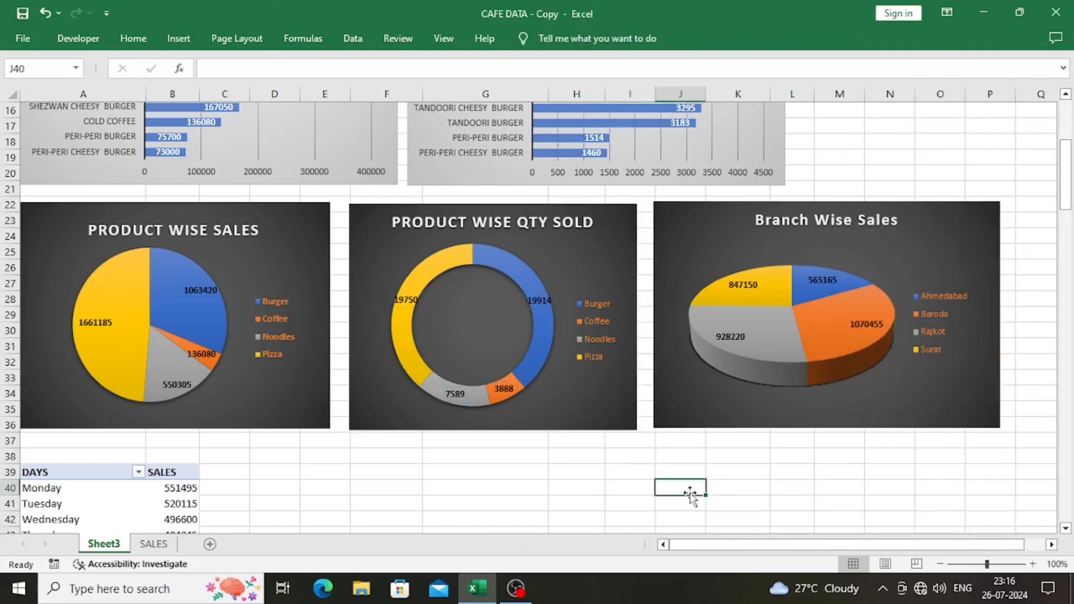
# - Narrow the Branch Wise Sales chart slightly from its outer edge
pyautogui.scroll(5, 692, 487)
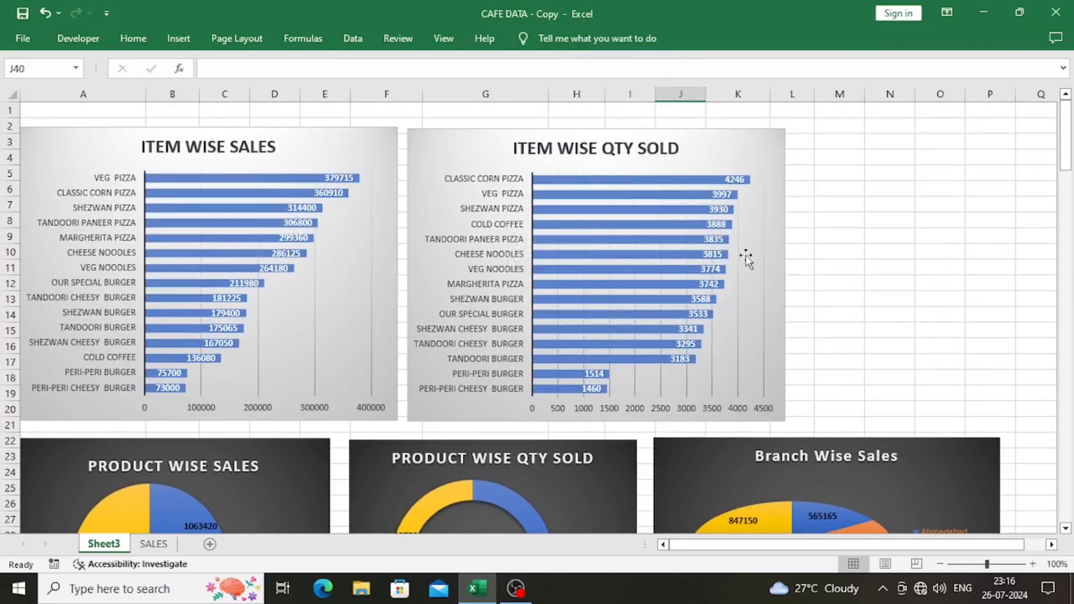
pyautogui.scroll(-3, 883, 351)
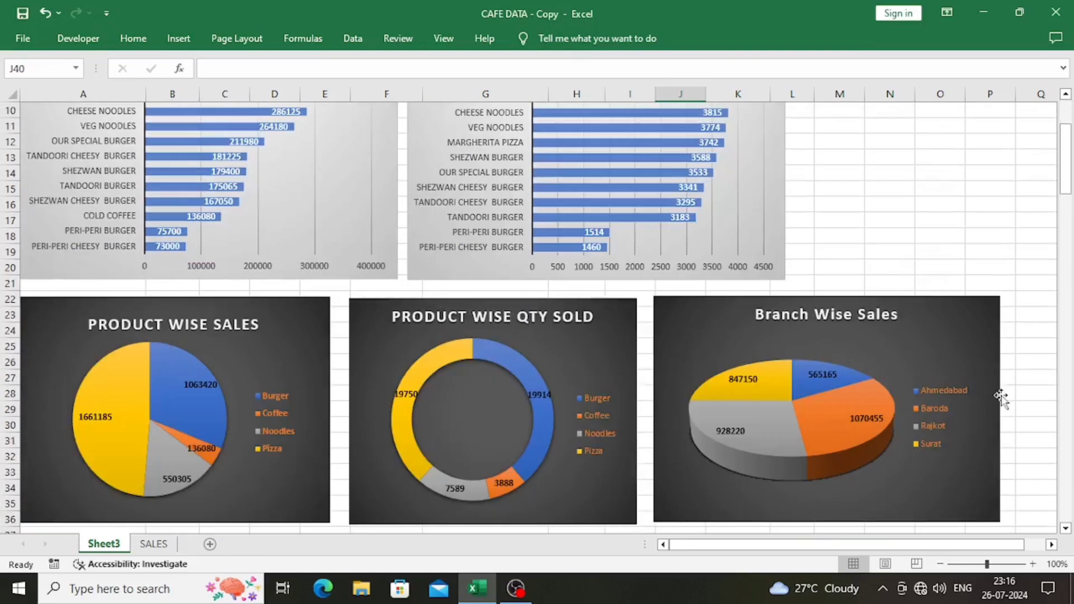
pyautogui.click(996, 409)
pyautogui.moveTo(999, 409); pyautogui.dragTo(983, 409)
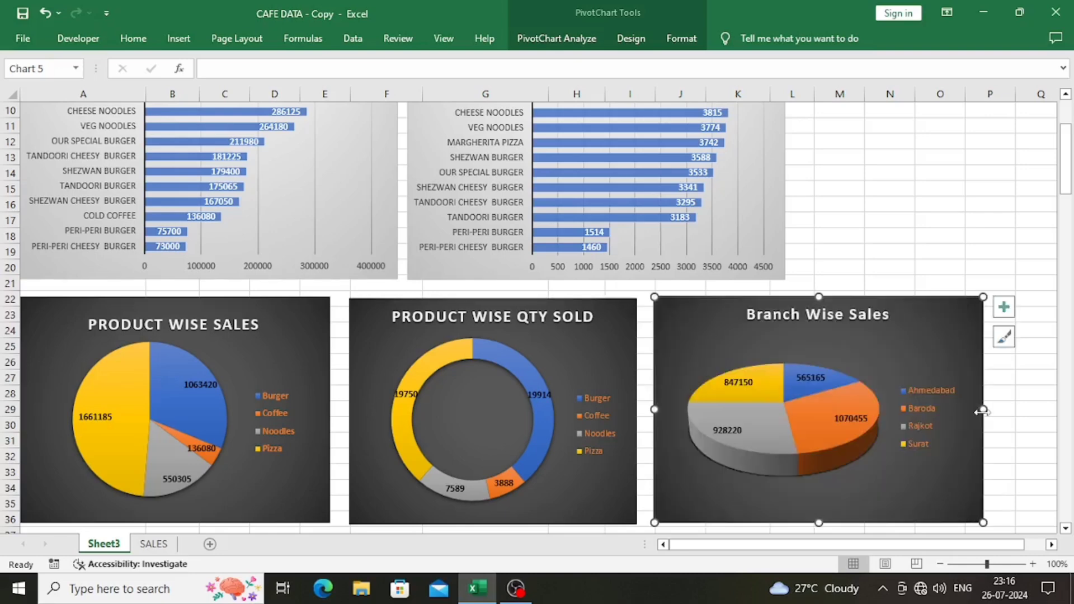
# - Sort the DAYS field of the day sales pivot table in ascending order by SALES
pyautogui.scroll(-4, 548, 384)
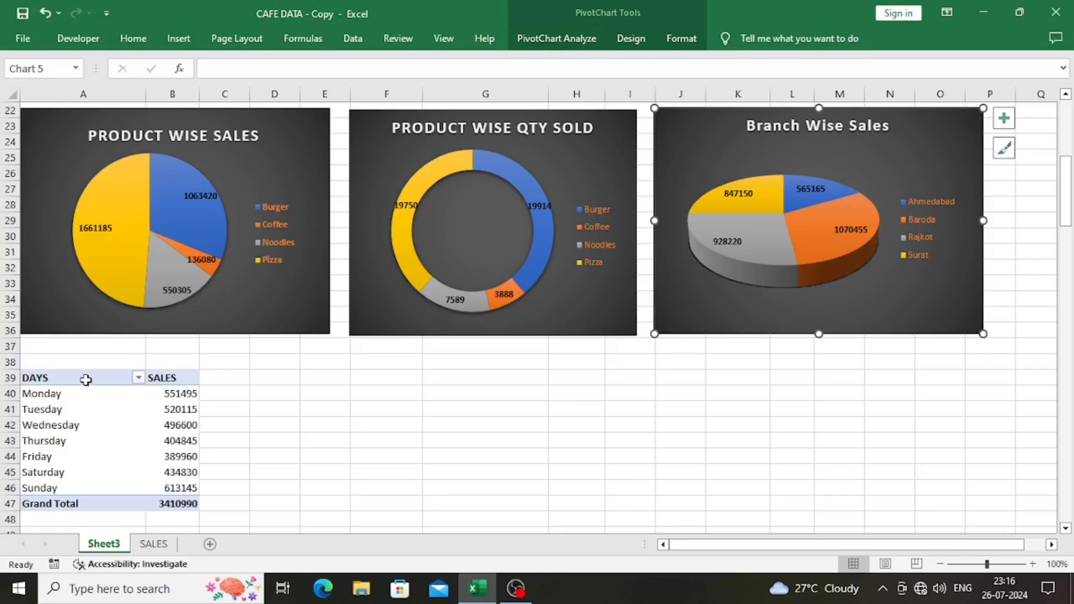
pyautogui.moveTo(88, 380); pyautogui.dragTo(192, 488)
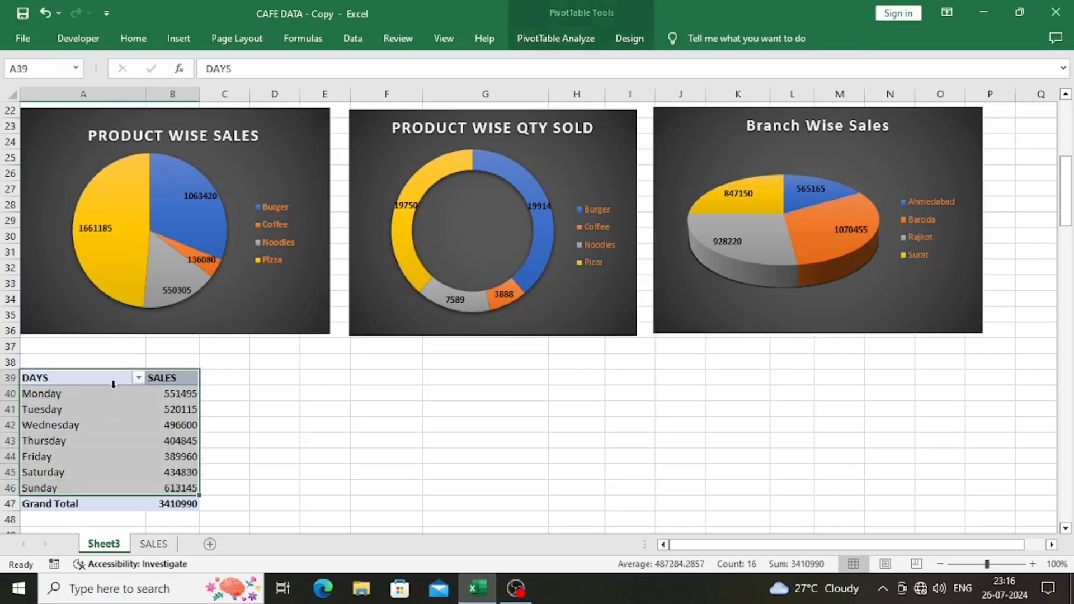
pyautogui.click(113, 381)
pyautogui.click(113, 381)
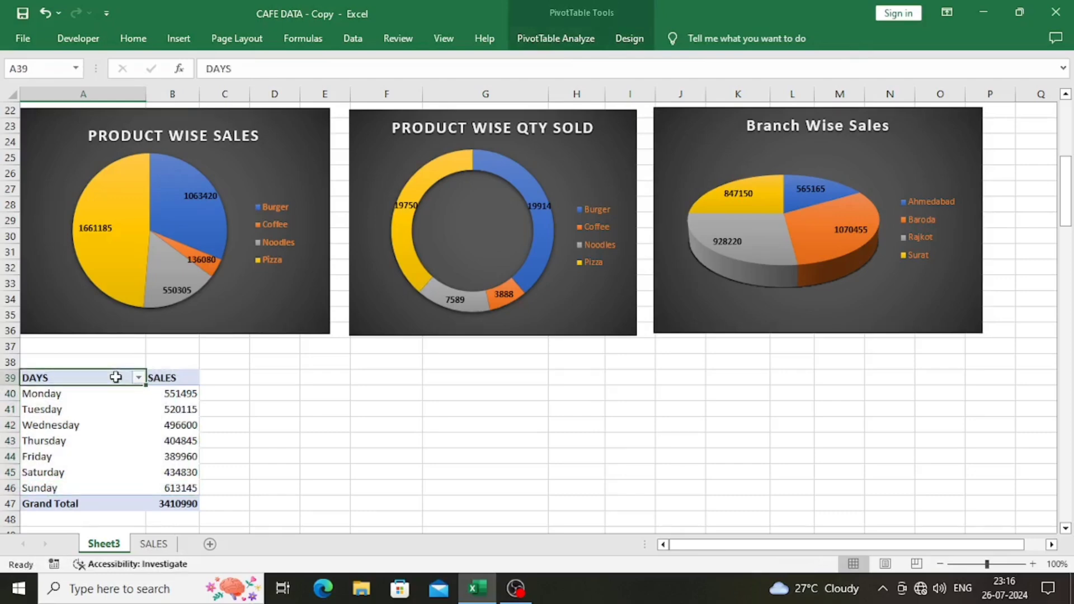
pyautogui.rightClick(114, 380)
pyautogui.click(100, 381)
pyautogui.click(138, 380)
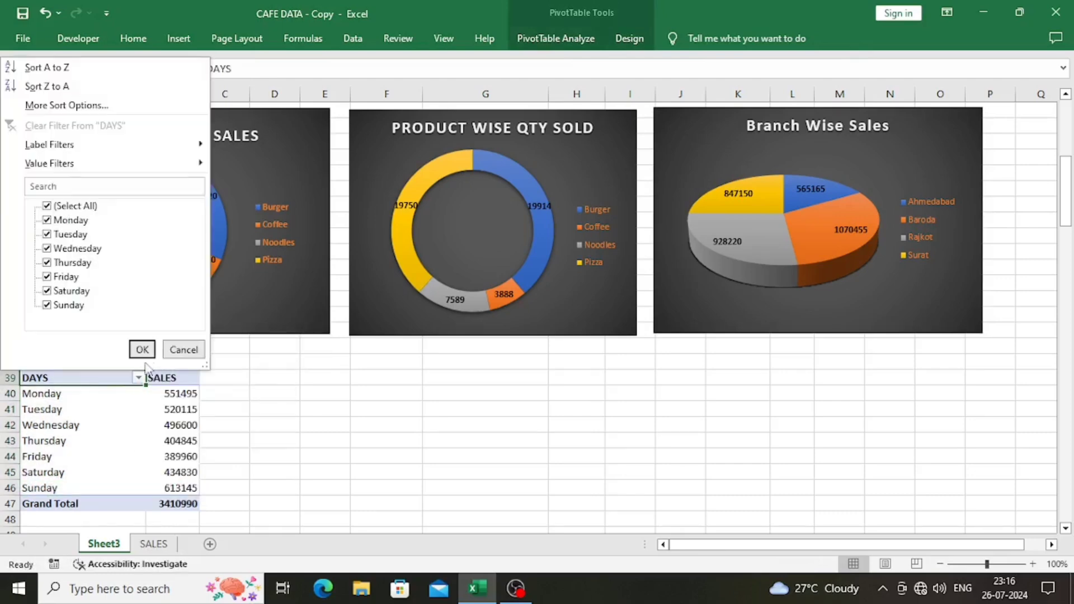
pyautogui.click(150, 106)
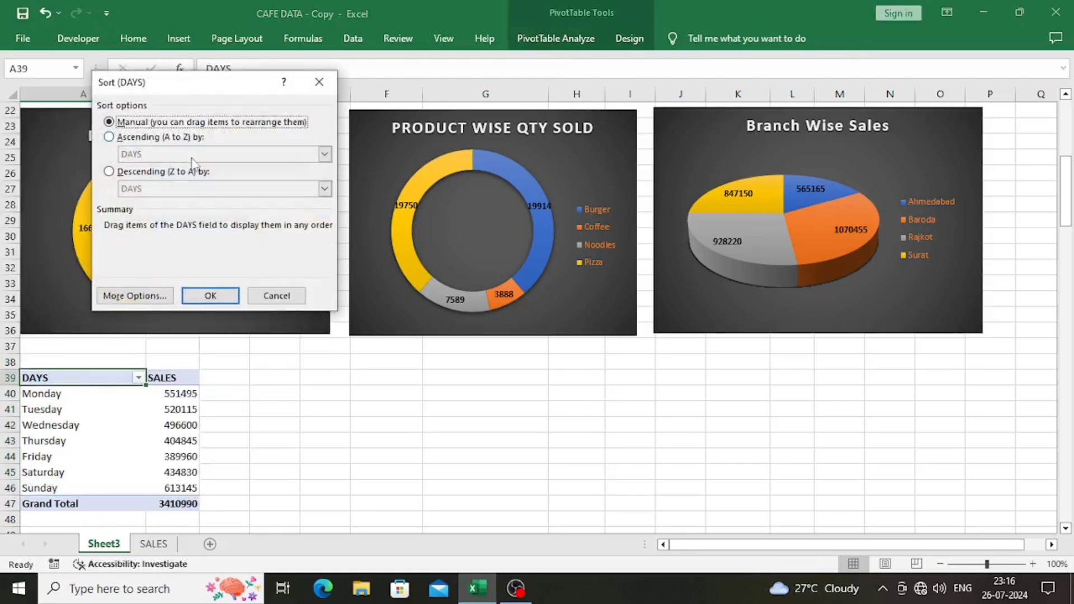
pyautogui.click(135, 141)
pyautogui.click(140, 155)
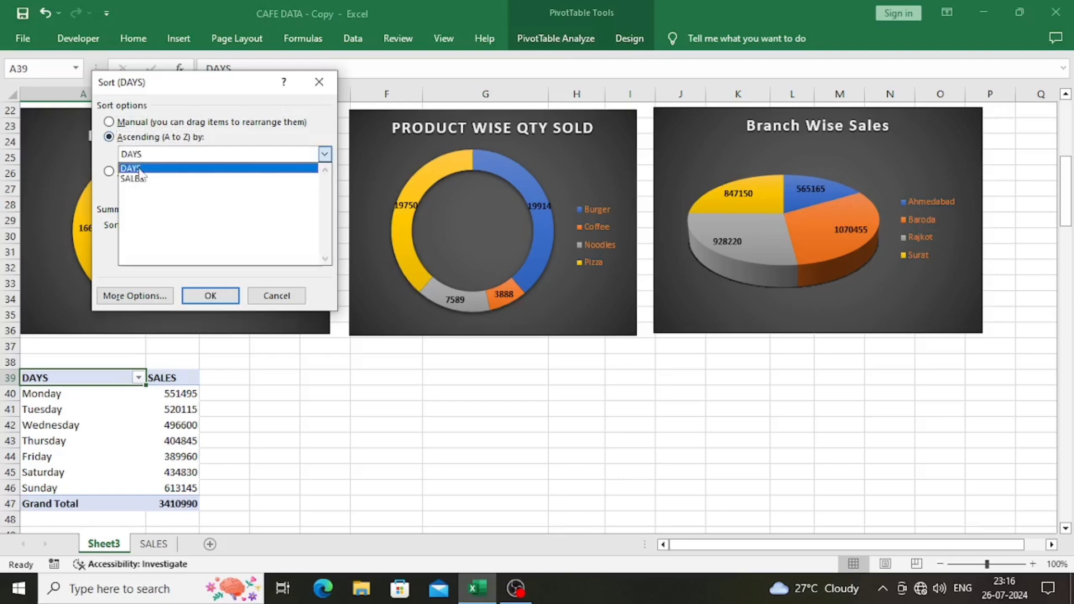
pyautogui.click(141, 171)
pyautogui.click(209, 296)
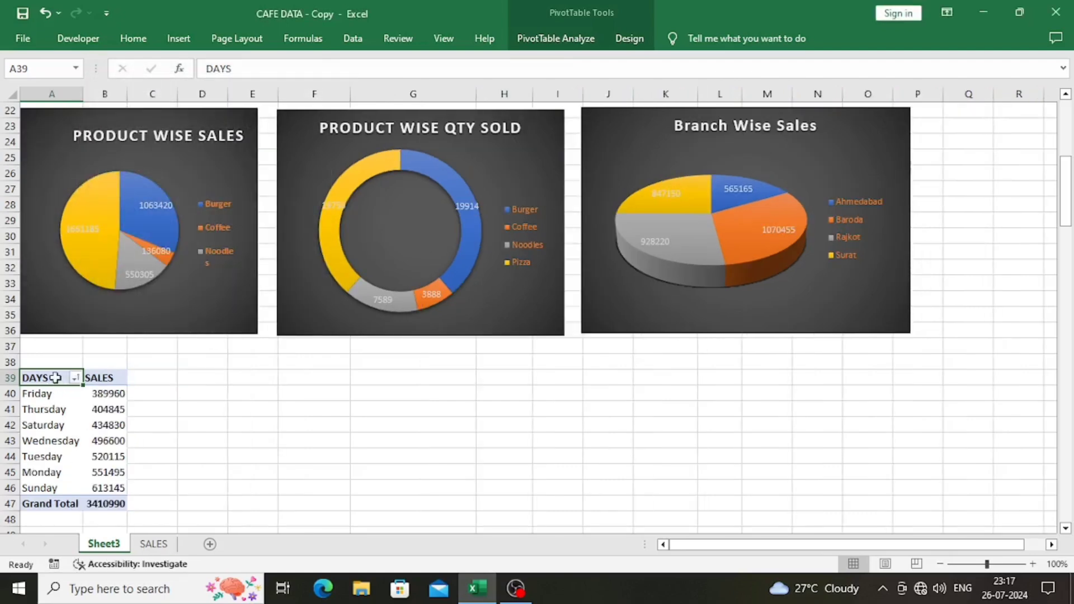
pyautogui.moveTo(55, 377); pyautogui.dragTo(106, 484)
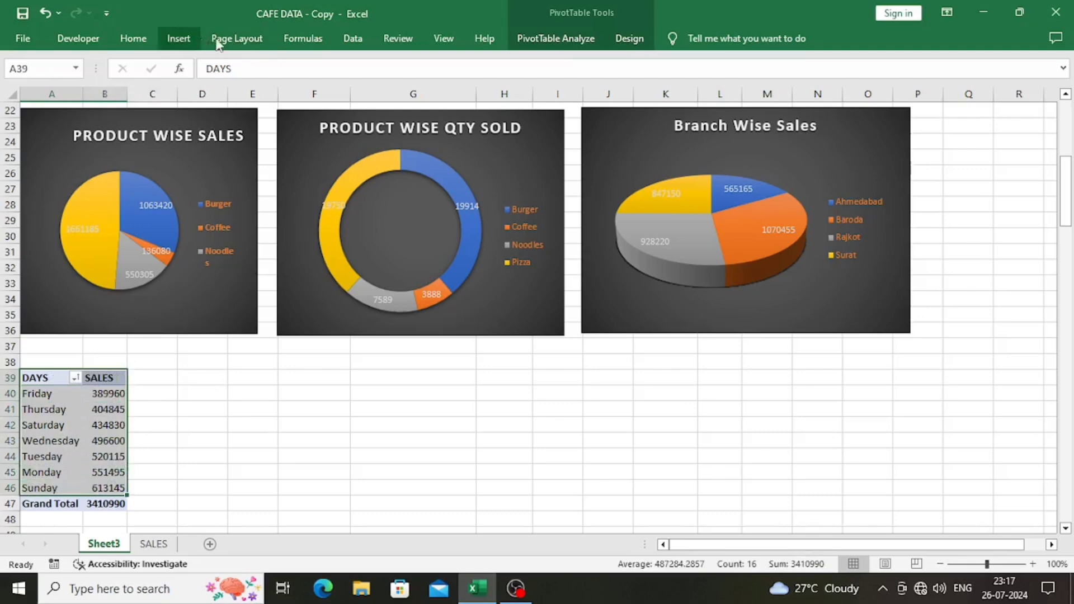
pyautogui.click(179, 38)
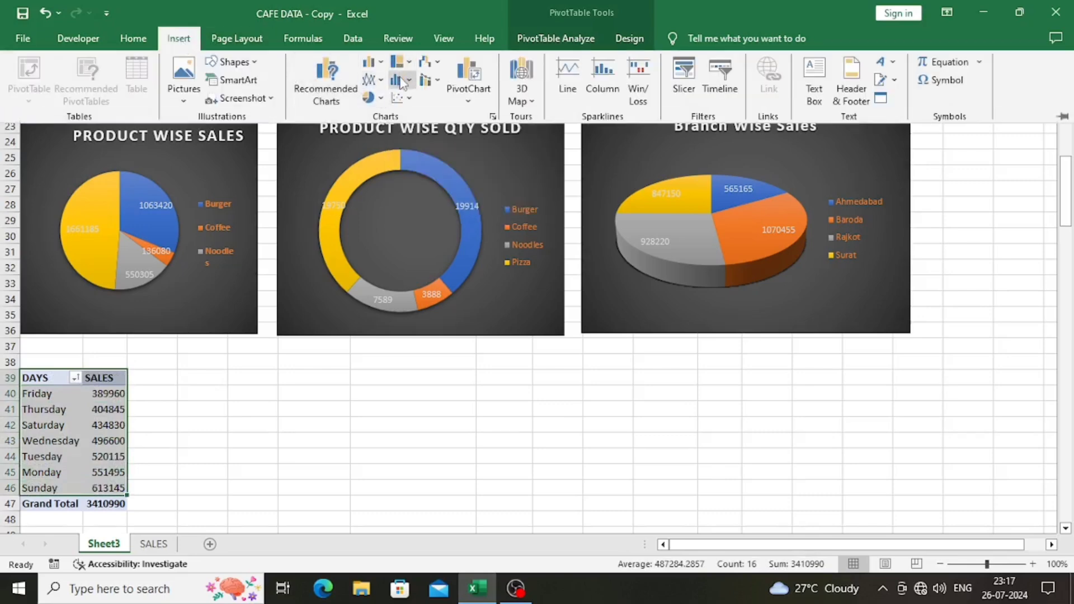
pyautogui.click(374, 59)
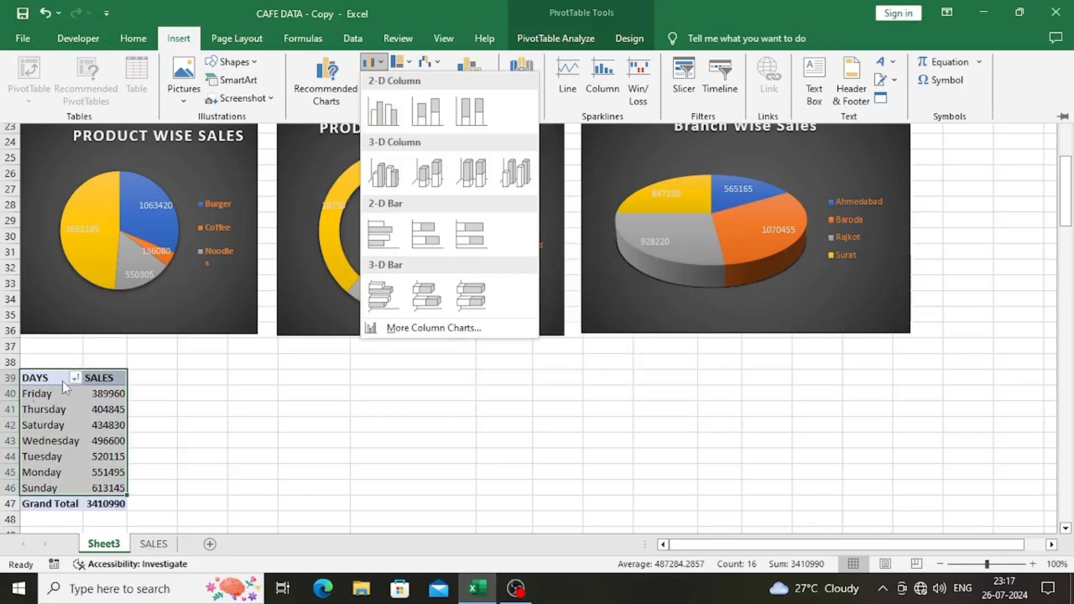
pyautogui.press('Escape')
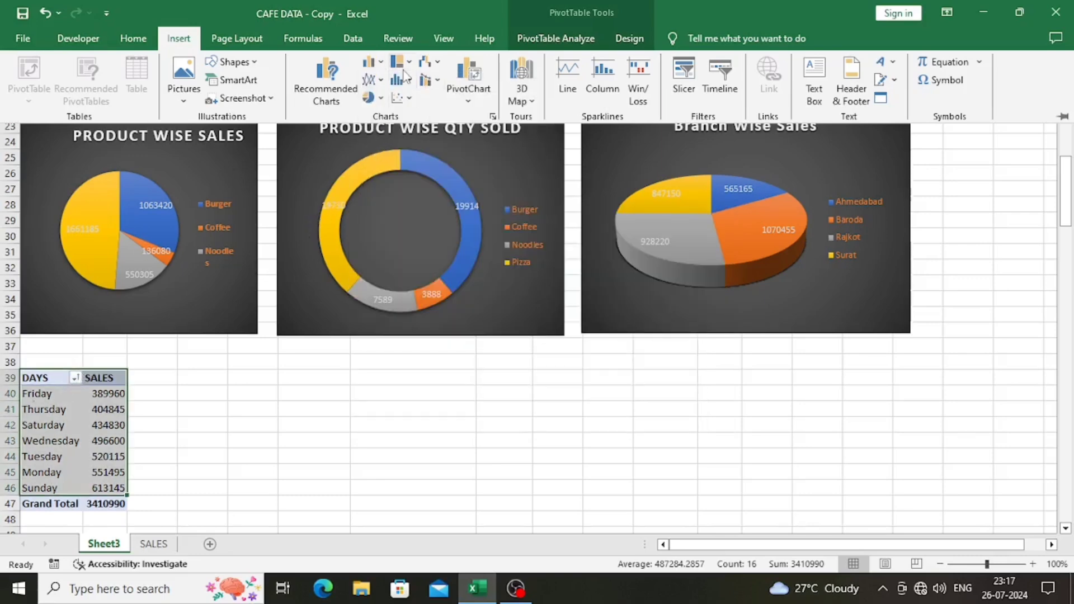
pyautogui.click(371, 61)
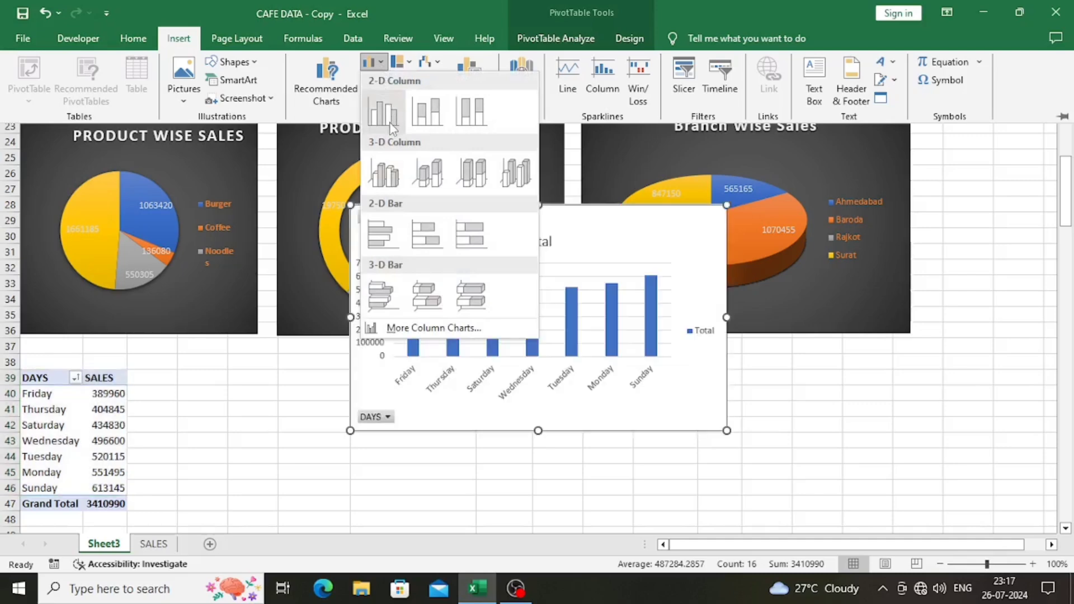
pyautogui.press('Escape')
pyautogui.press('Escape')
# - Sort the DAYS field of the day sales pivot table in descending order by SALES
pyautogui.click(75, 377)
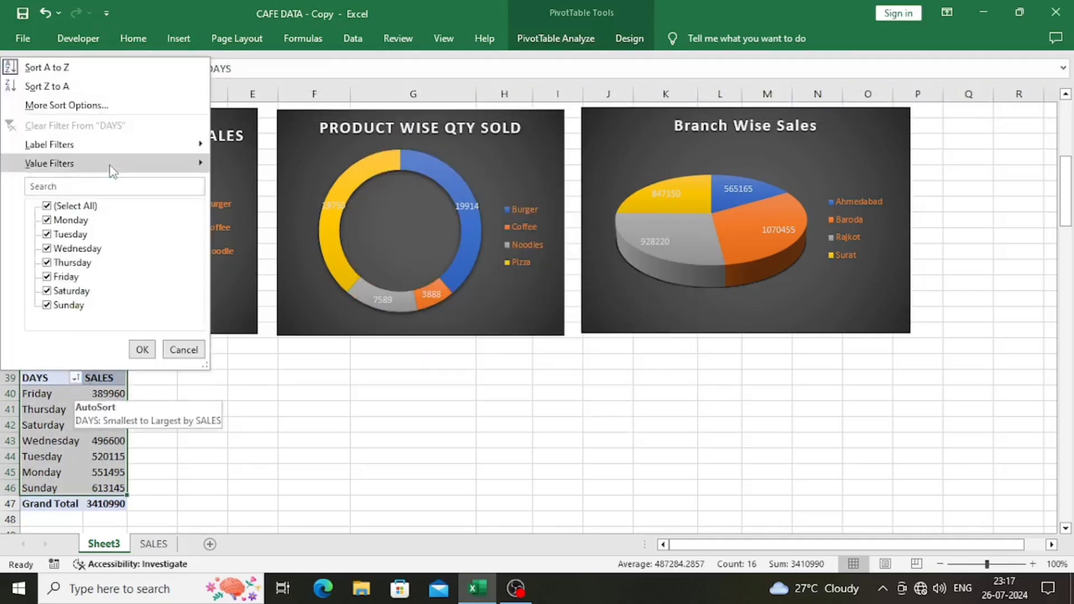
pyautogui.click(137, 107)
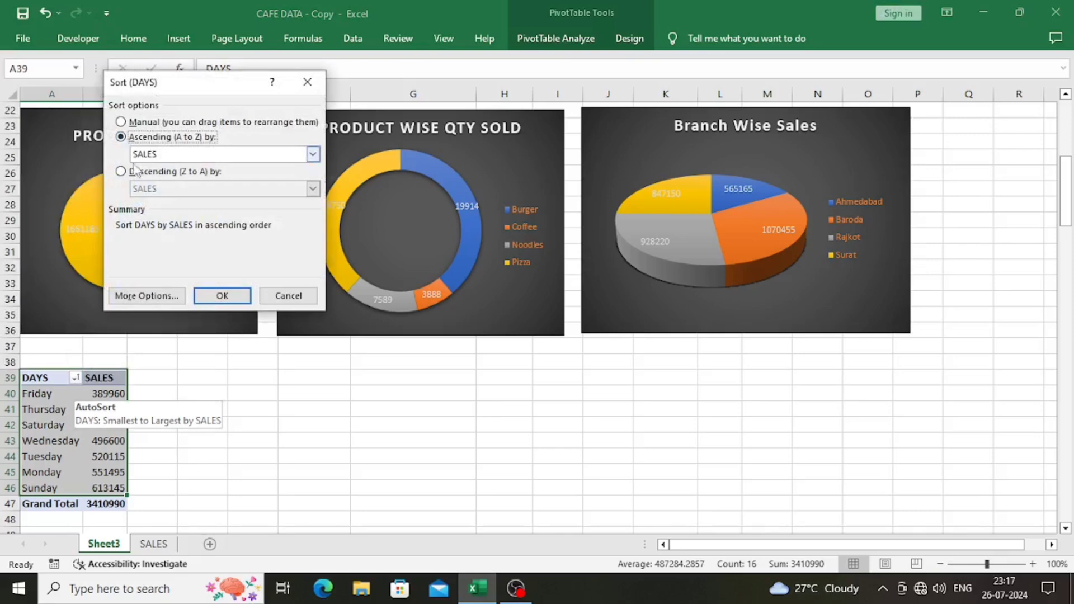
pyautogui.click(135, 171)
pyautogui.click(146, 189)
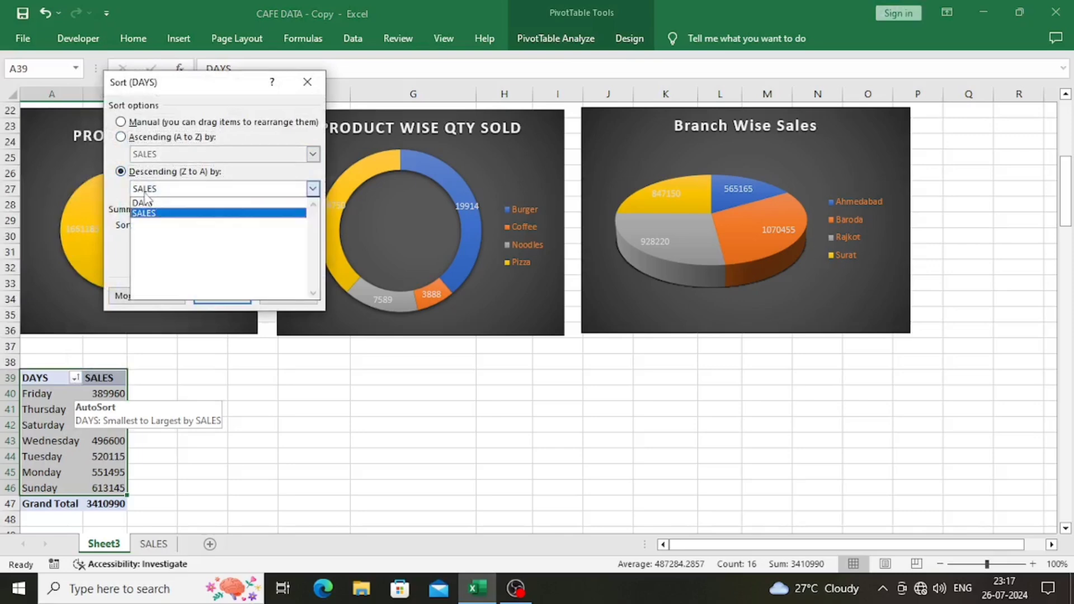
pyautogui.click(111, 259)
pyautogui.click(222, 295)
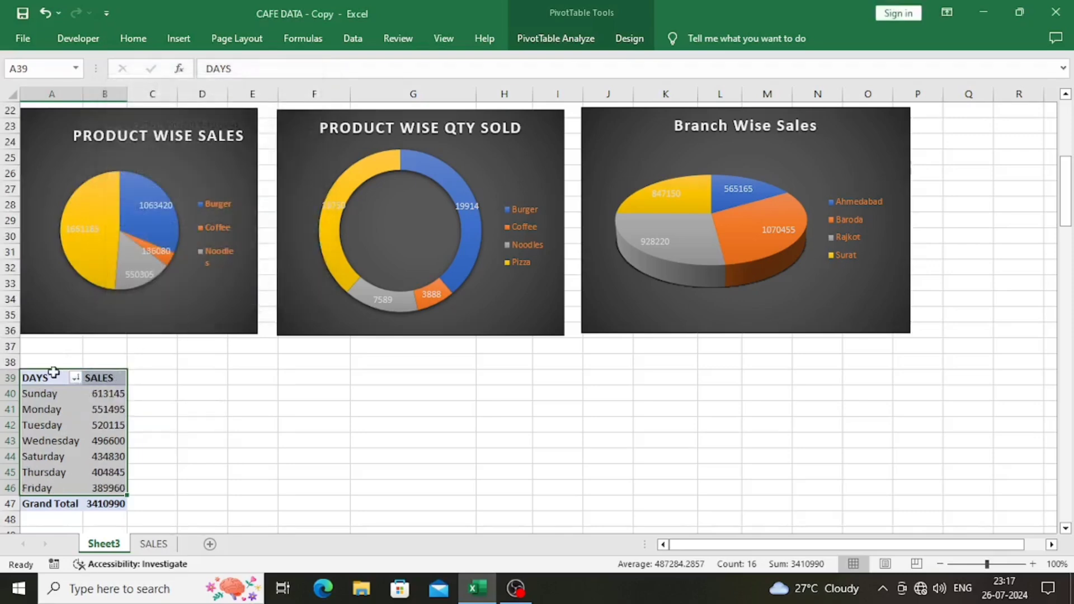
# - Insert a 2-D clustered column chart from the day sales pivot table and place it over that table, below the PRODUCT WISE SALES pie
pyautogui.click(180, 38)
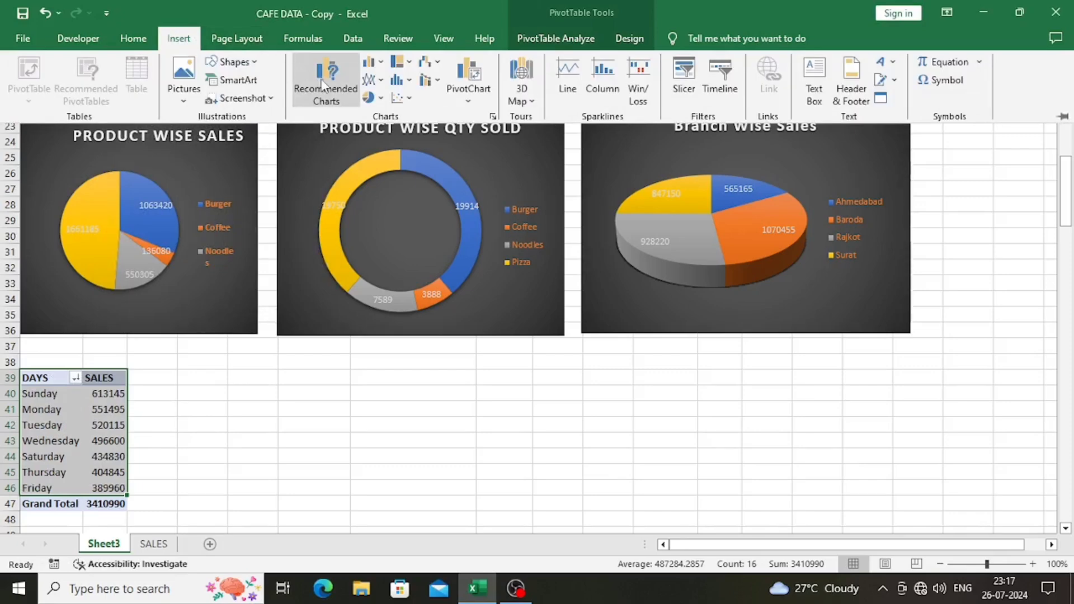
pyautogui.click(369, 62)
pyautogui.click(378, 103)
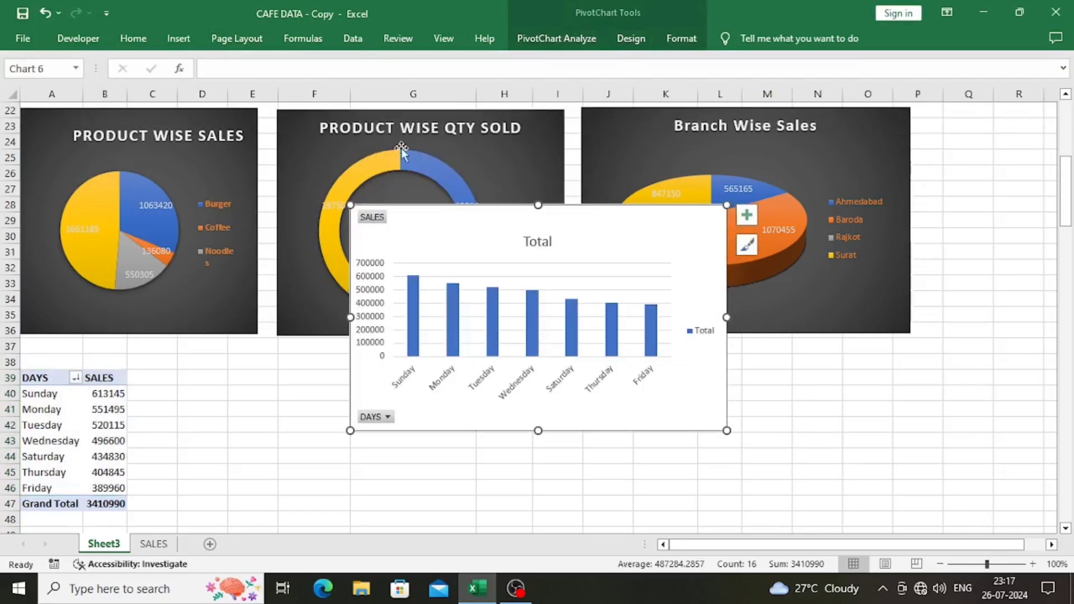
pyautogui.moveTo(542, 259); pyautogui.dragTo(172, 404)
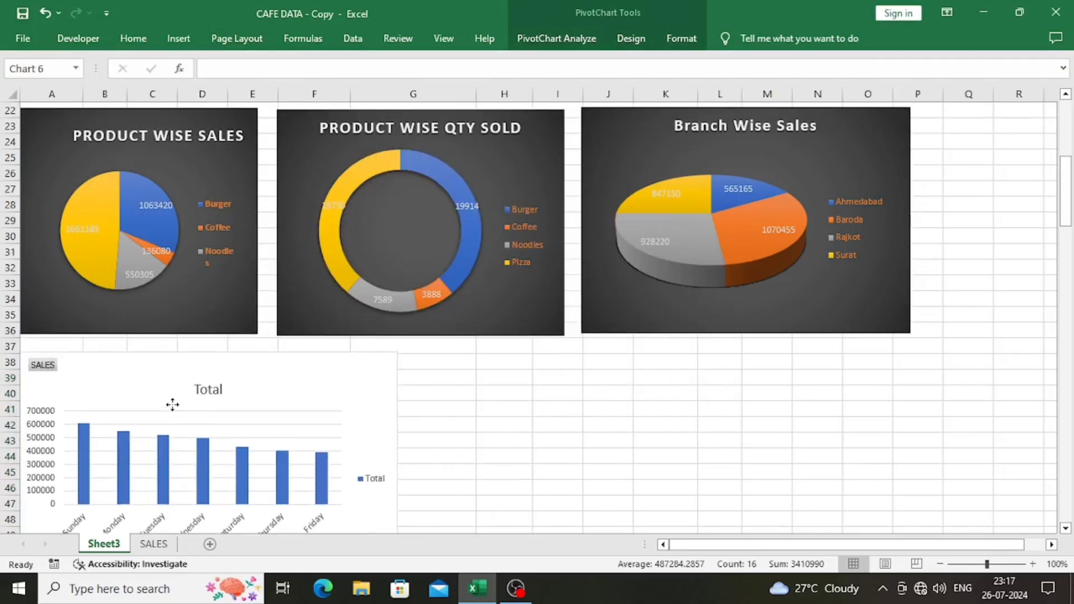
# - Apply chart Style 14, with a blue background and hatched columns, to the day sales column chart
pyautogui.scroll(-1, 482, 391)
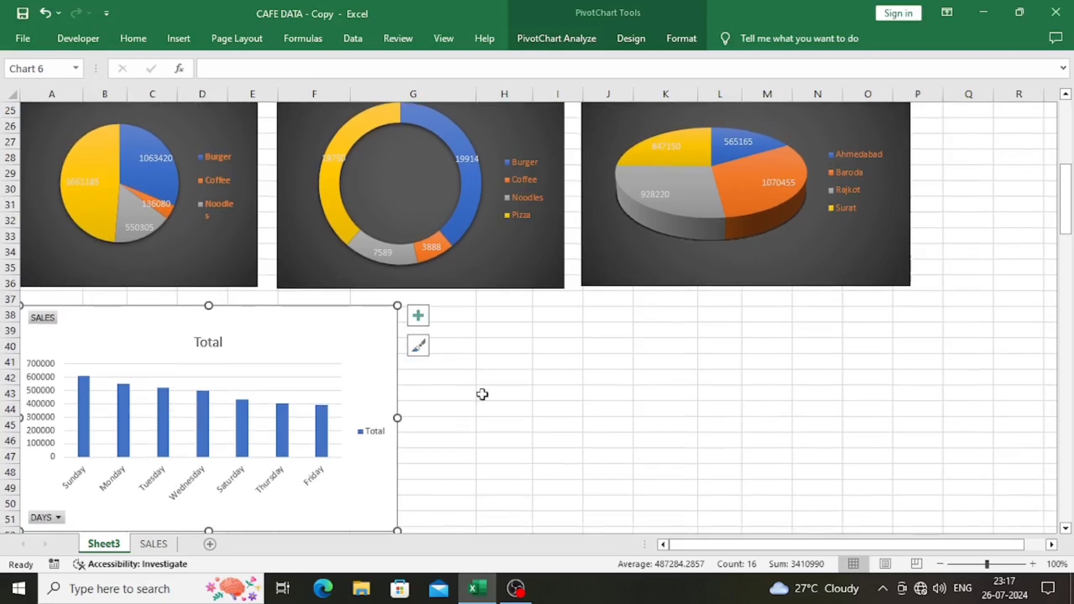
pyautogui.click(418, 345)
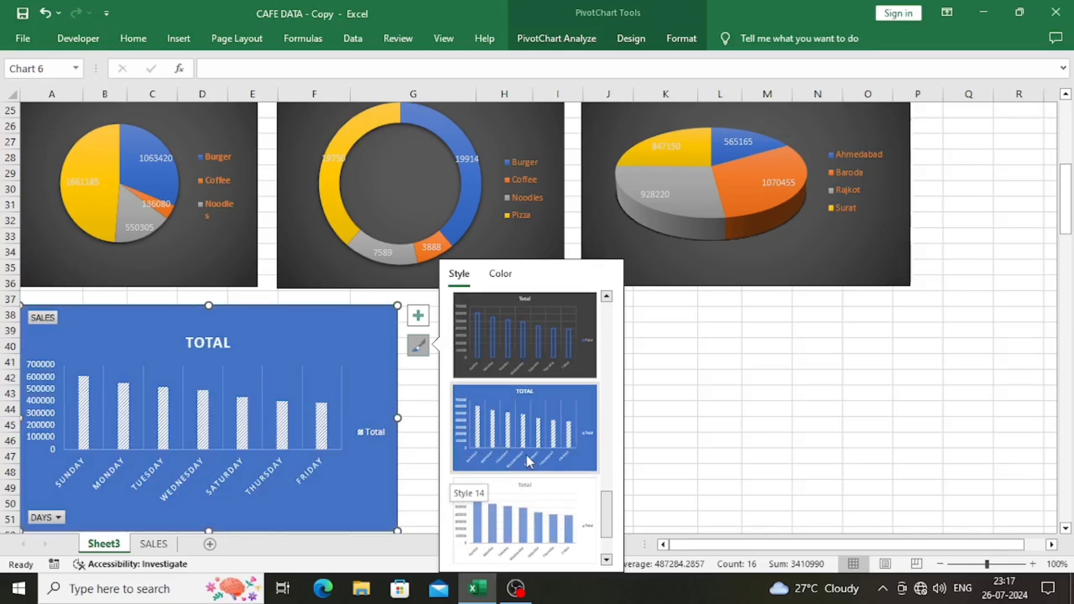
pyautogui.click(525, 454)
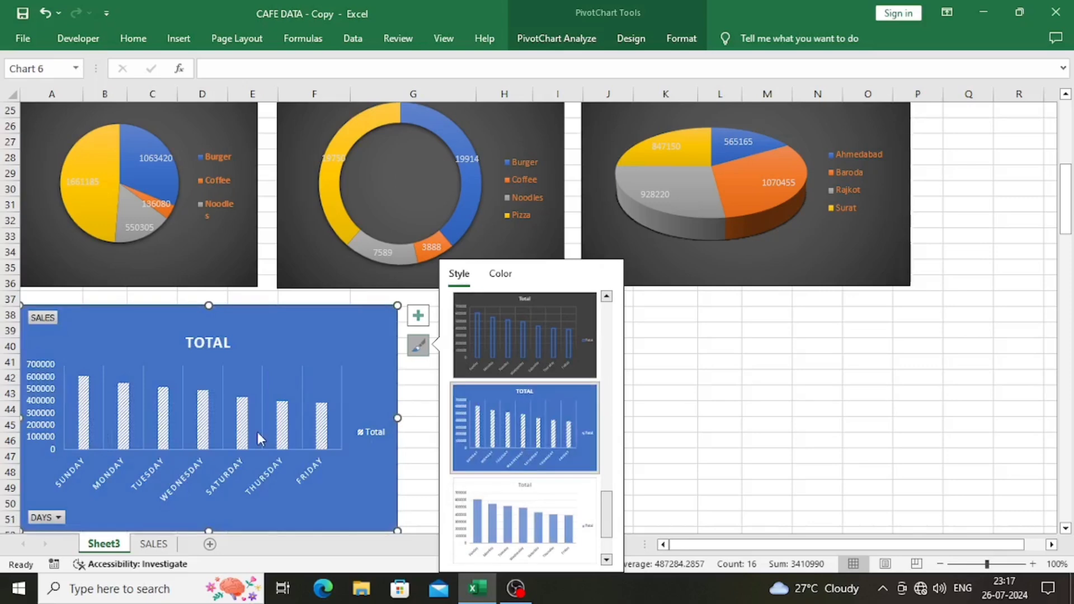
# - Hide all field buttons on the day sales column chart and delete its legend
pyautogui.rightClick(383, 434)
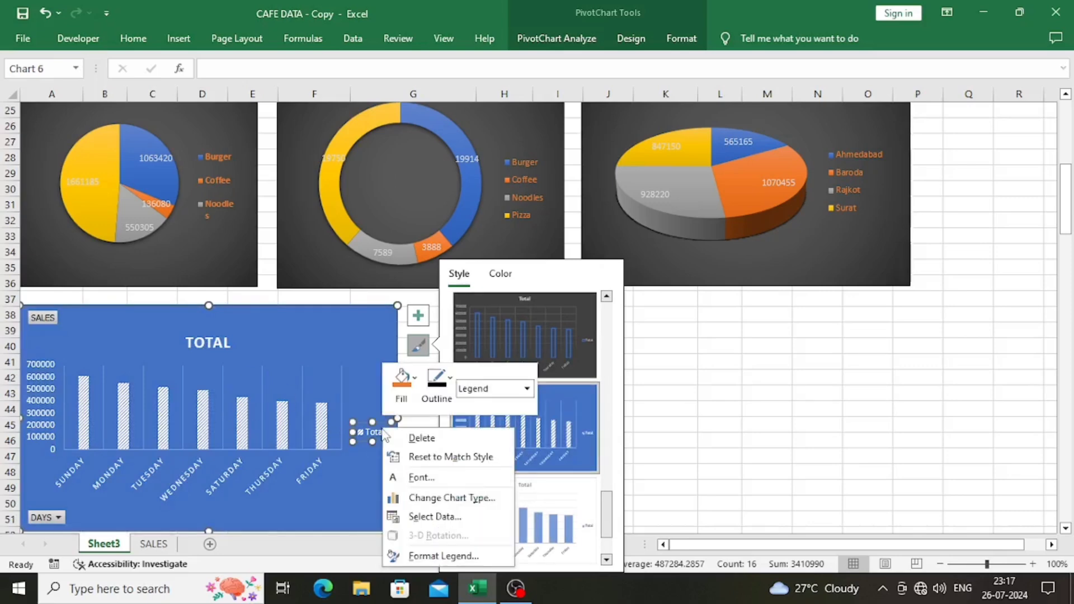
pyautogui.rightClick(39, 321)
pyautogui.click(99, 493)
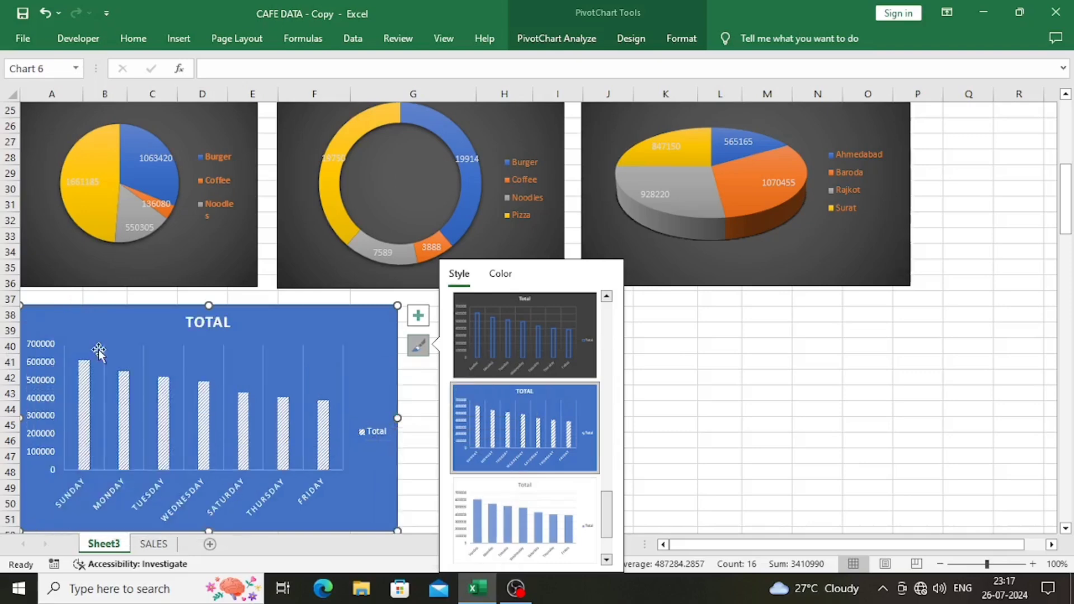
pyautogui.rightClick(372, 432)
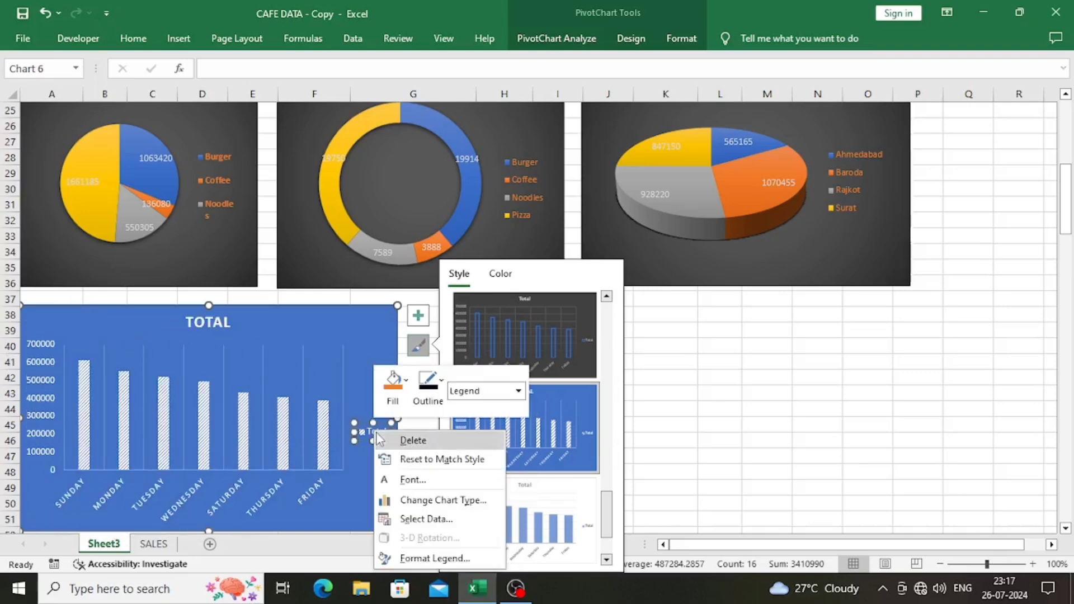
pyautogui.click(413, 440)
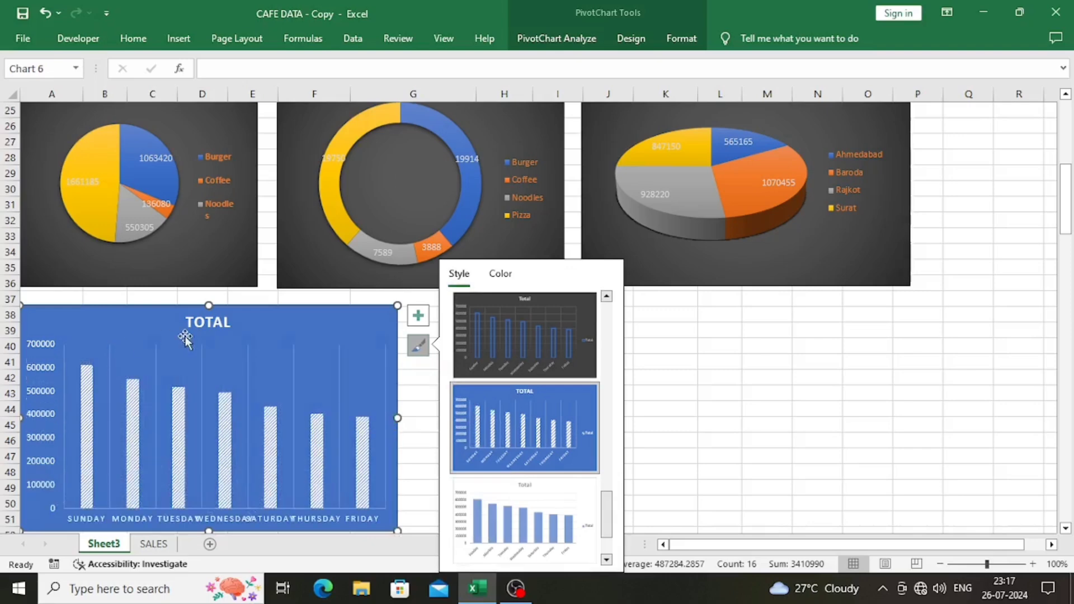
# - Change the column chart's title to DAY WISE SALES and deselect the chart
pyautogui.doubleClick(210, 331)
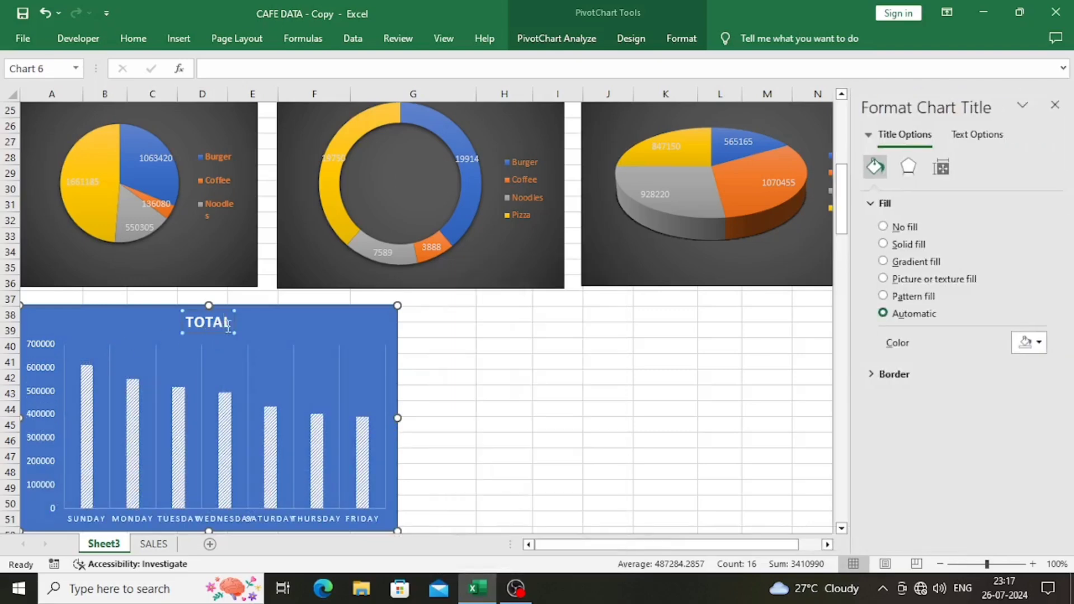
pyautogui.moveTo(227, 327); pyautogui.dragTo(181, 327)
pyautogui.write('D')
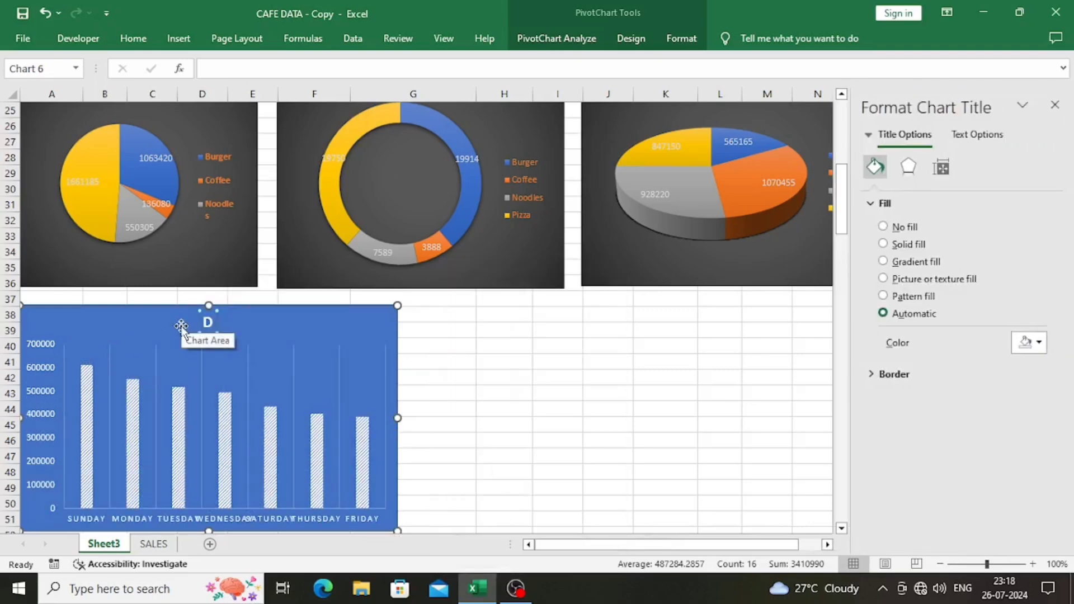
pyautogui.write('AYS WISE SALES')
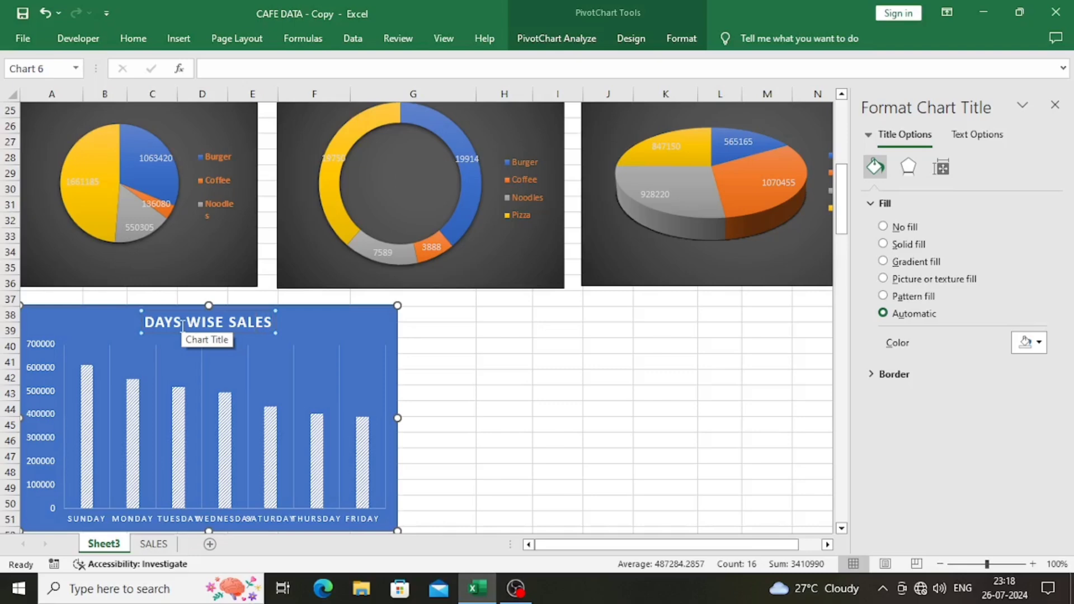
pyautogui.press('BackSpace')
pyautogui.press('Escape')
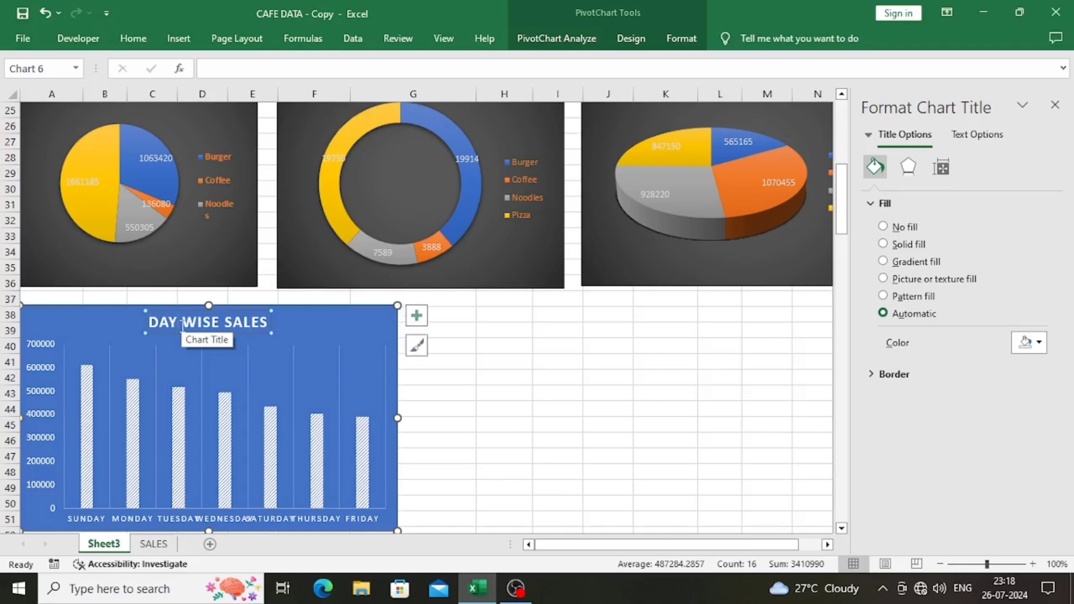
pyautogui.click(239, 357)
pyautogui.click(541, 445)
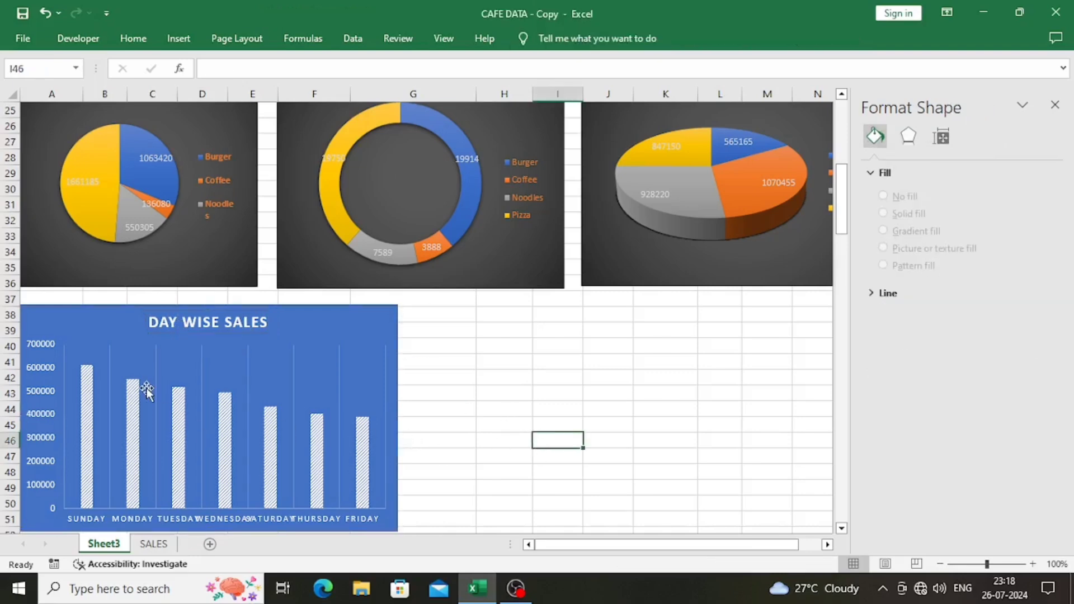
# - Add data labels to the columns of the DAY WISE SALES chart
pyautogui.scroll(-1, 147, 388)
pyautogui.click(308, 330)
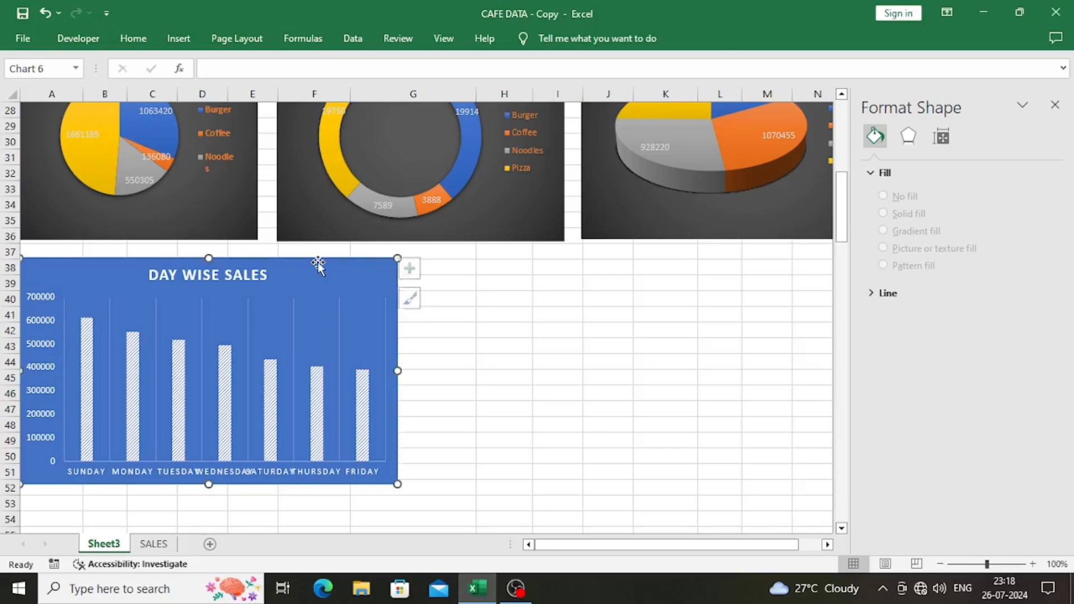
pyautogui.click(431, 300)
pyautogui.click(358, 308)
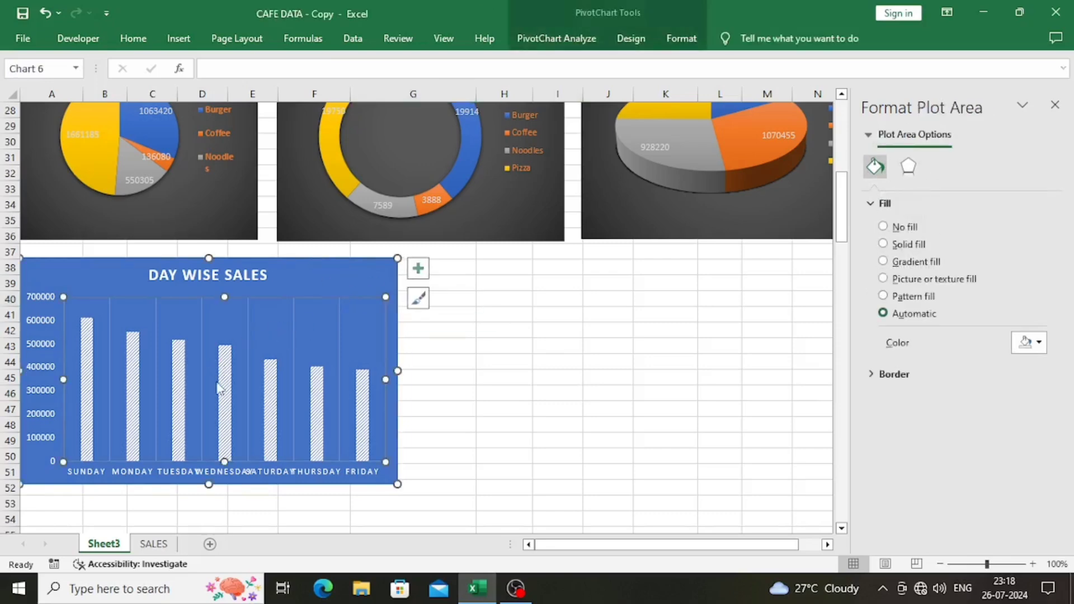
pyautogui.rightClick(219, 388)
pyautogui.click(289, 331)
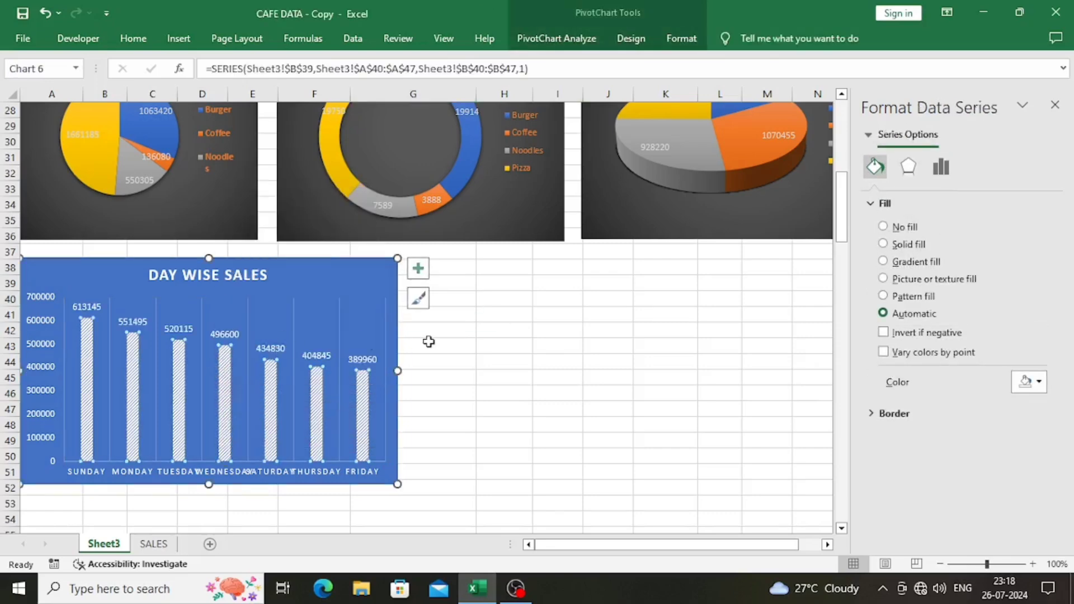
# - Give the DAY WISE SALES data labels a black solid fill and deselect the chart
pyautogui.click(143, 322)
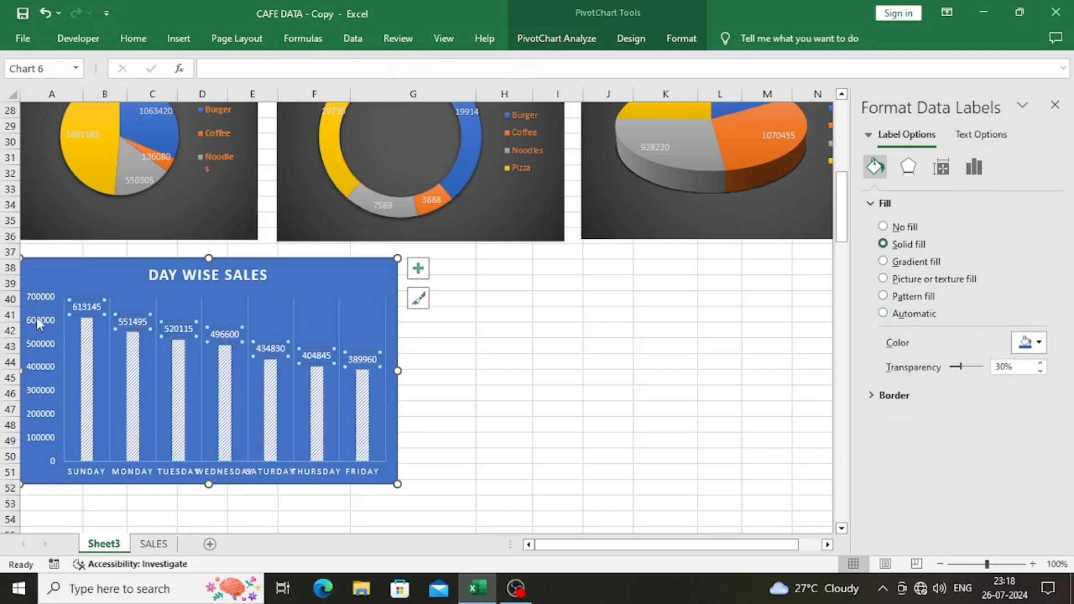
pyautogui.press('ctrl')
pyautogui.click(596, 330)
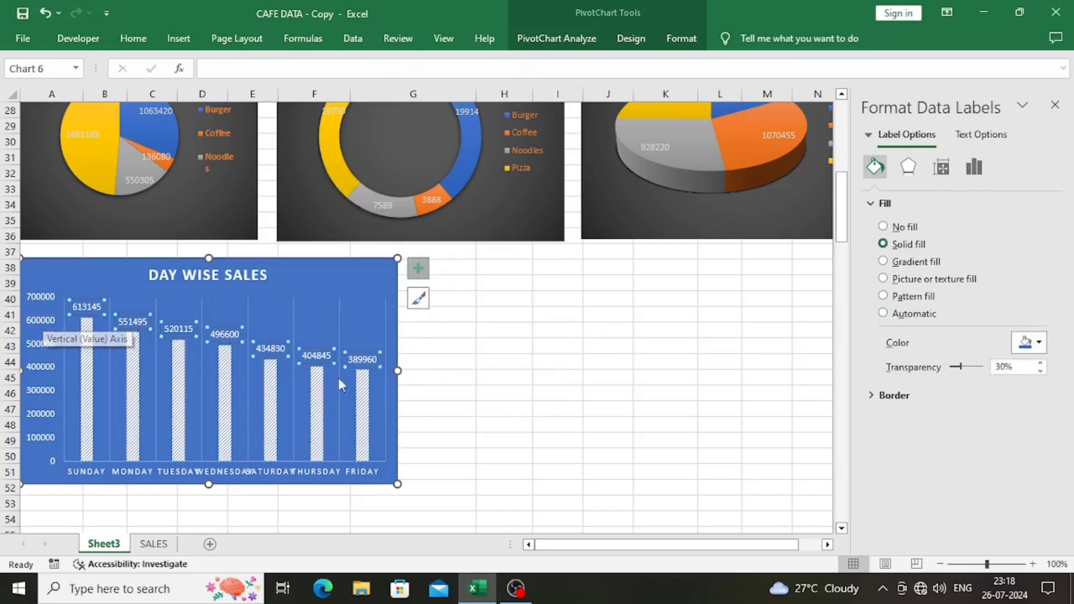
pyautogui.click(1036, 343)
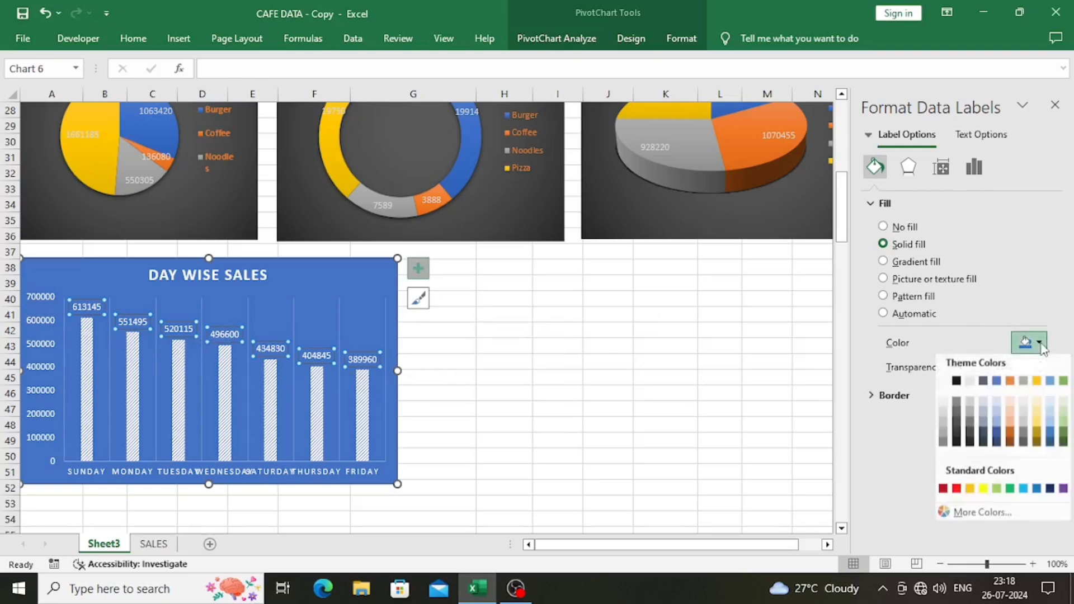
pyautogui.click(956, 385)
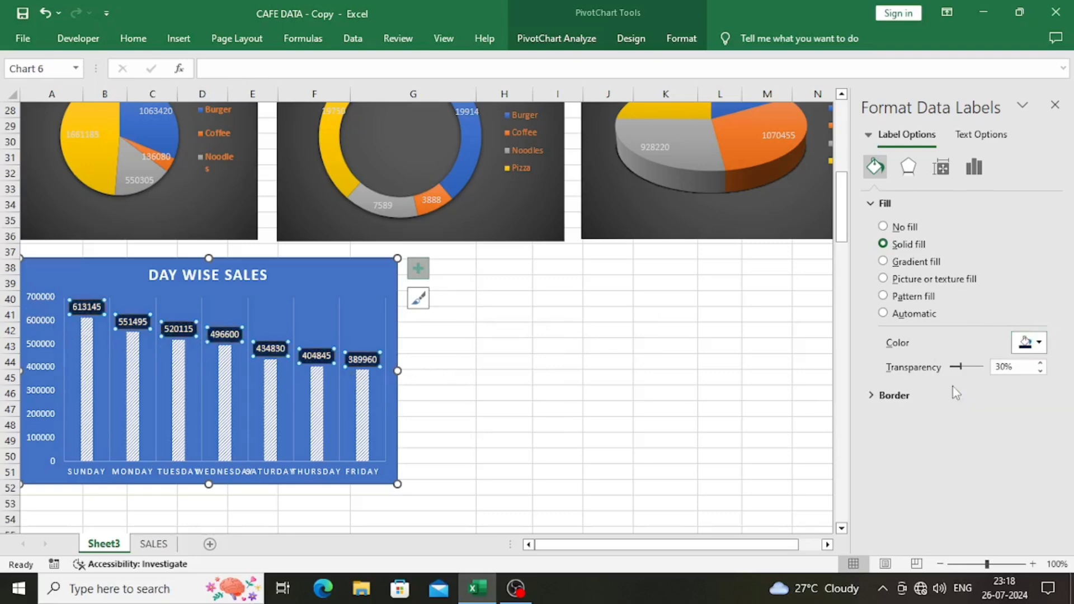
pyautogui.click(570, 396)
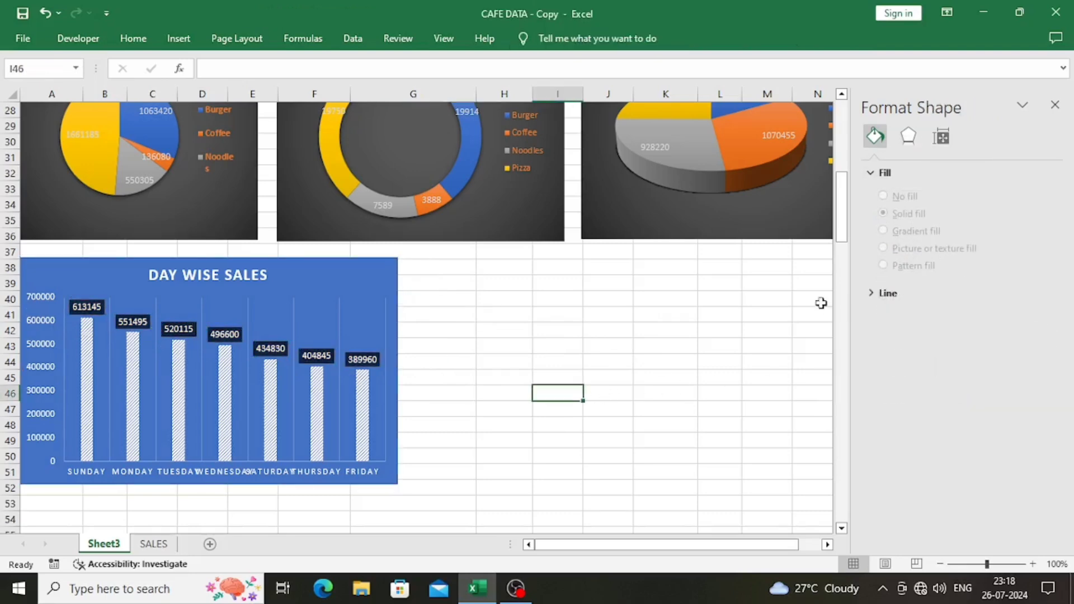
# - Leave the DAY WISE SALES chart deselected and close the formatting pane
pyautogui.click(41, 299)
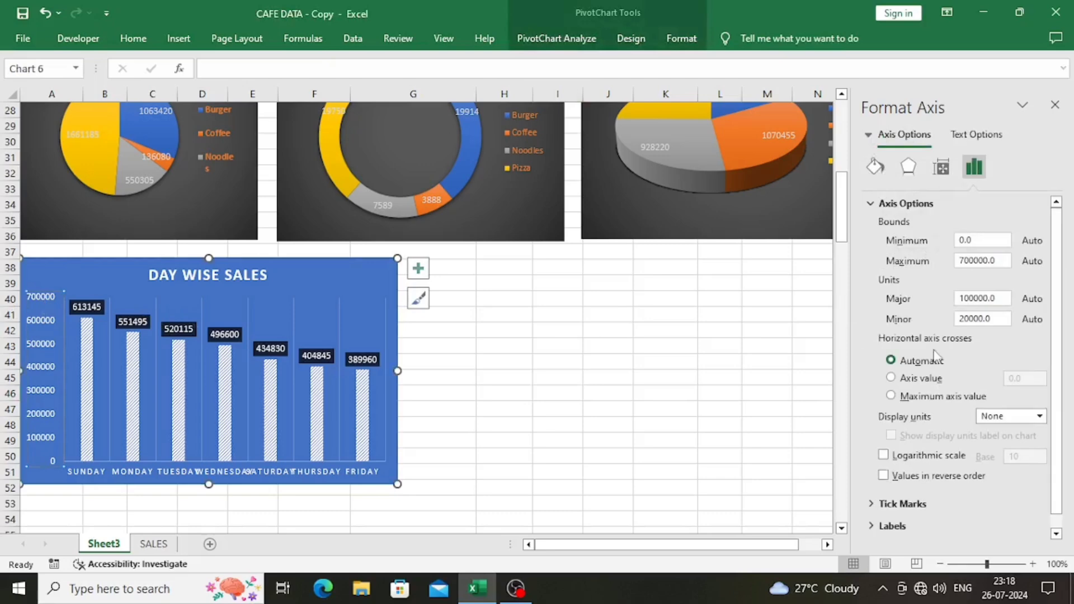
pyautogui.click(378, 446)
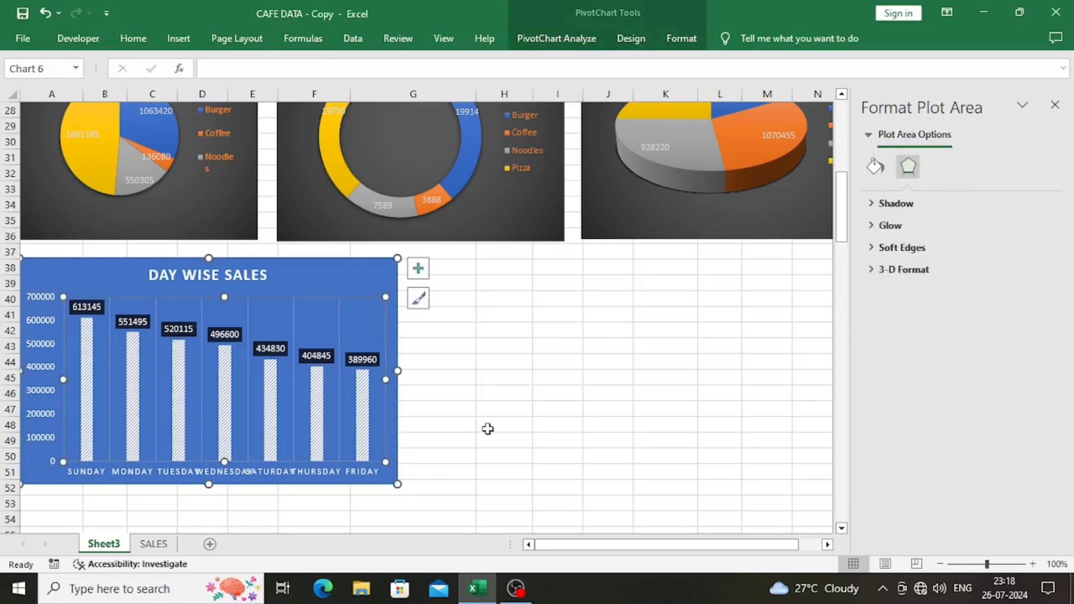
pyautogui.click(488, 429)
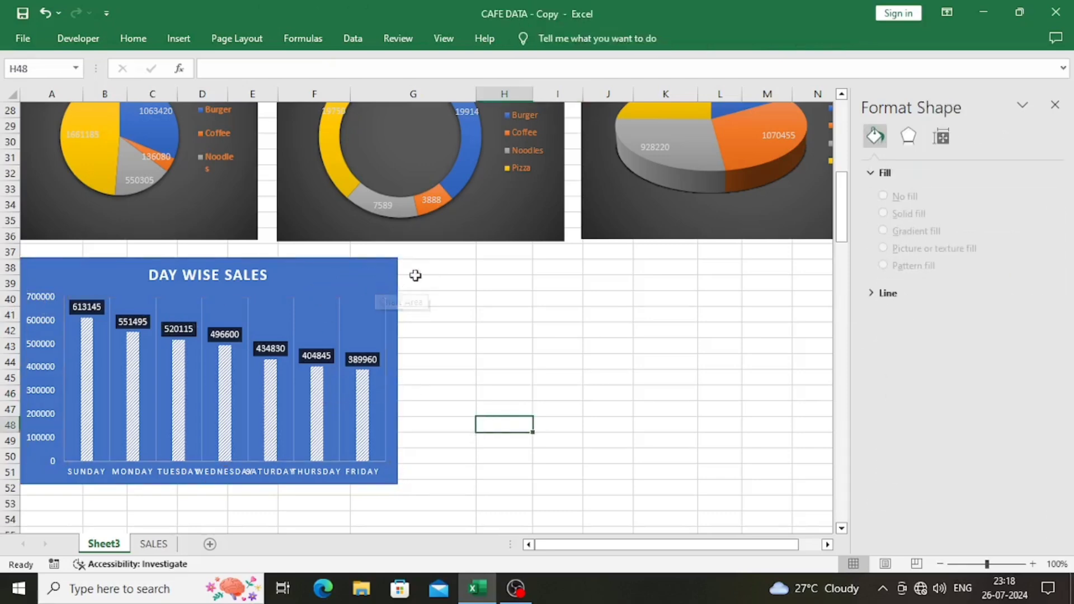
pyautogui.scroll(2, 439, 276)
pyautogui.click(1057, 106)
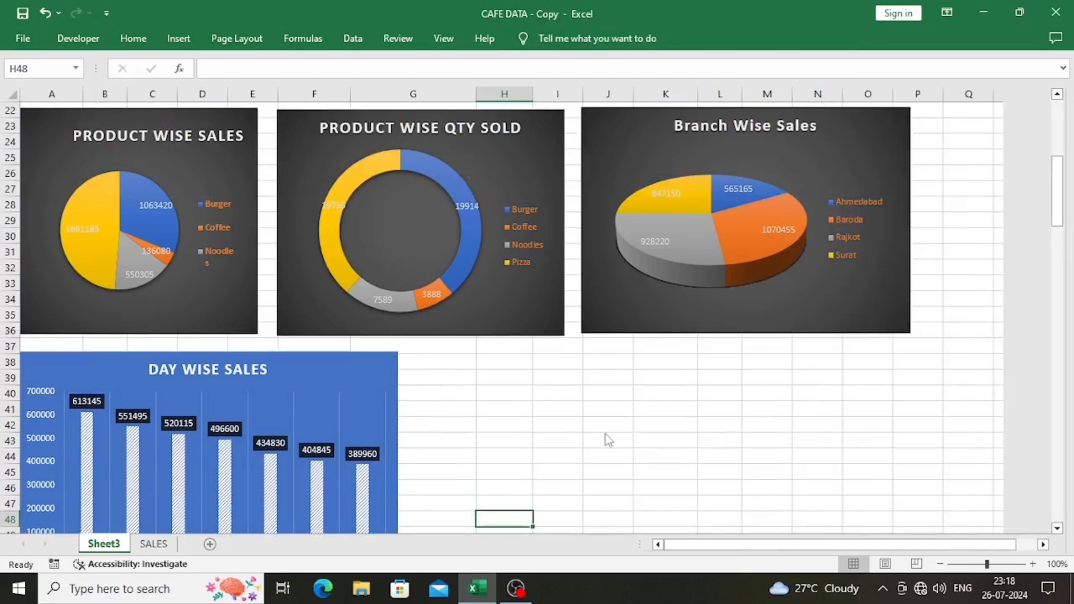
# - Move the item quantity pivot table from G3 to J3, then place the ITEM WISE QTY SOLD chart over it and extend its left edge
pyautogui.scroll(7, 648, 422)
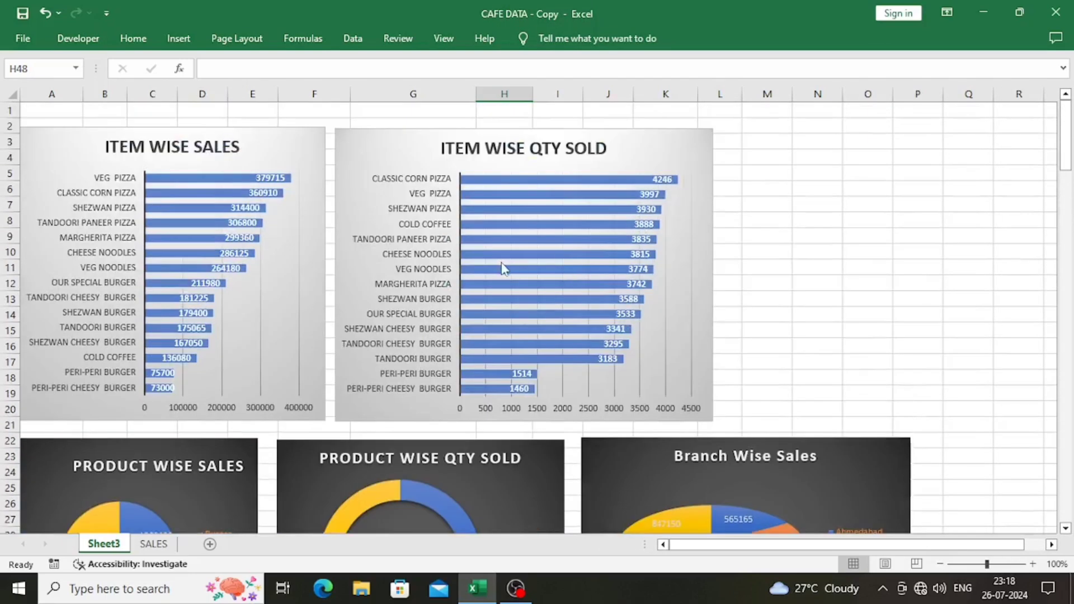
pyautogui.moveTo(409, 149); pyautogui.dragTo(512, 392)
pyautogui.hotkey('ctrl', 'c')
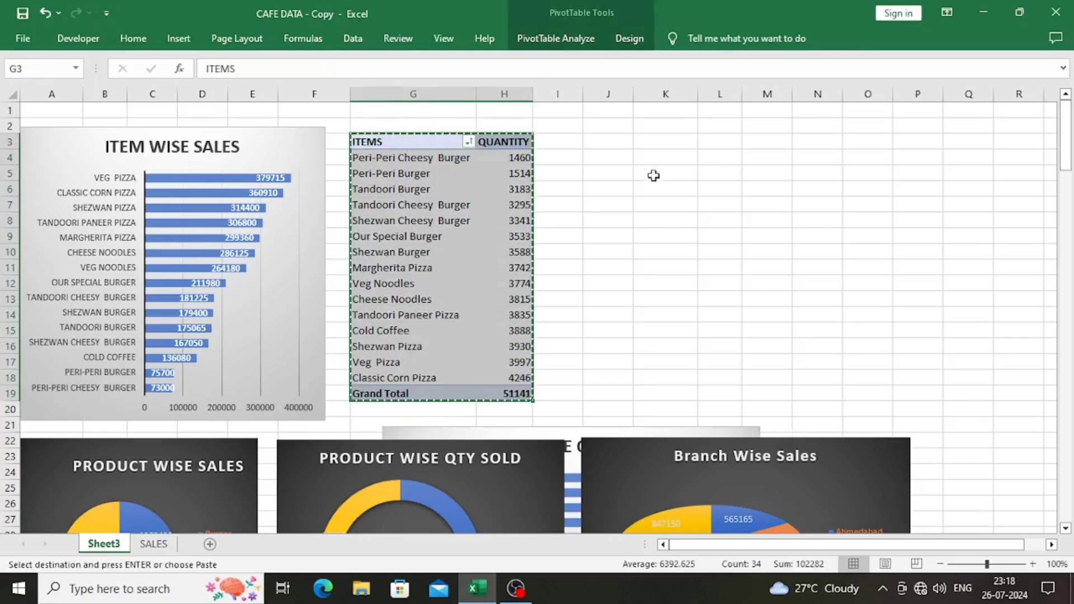
pyautogui.click(605, 141)
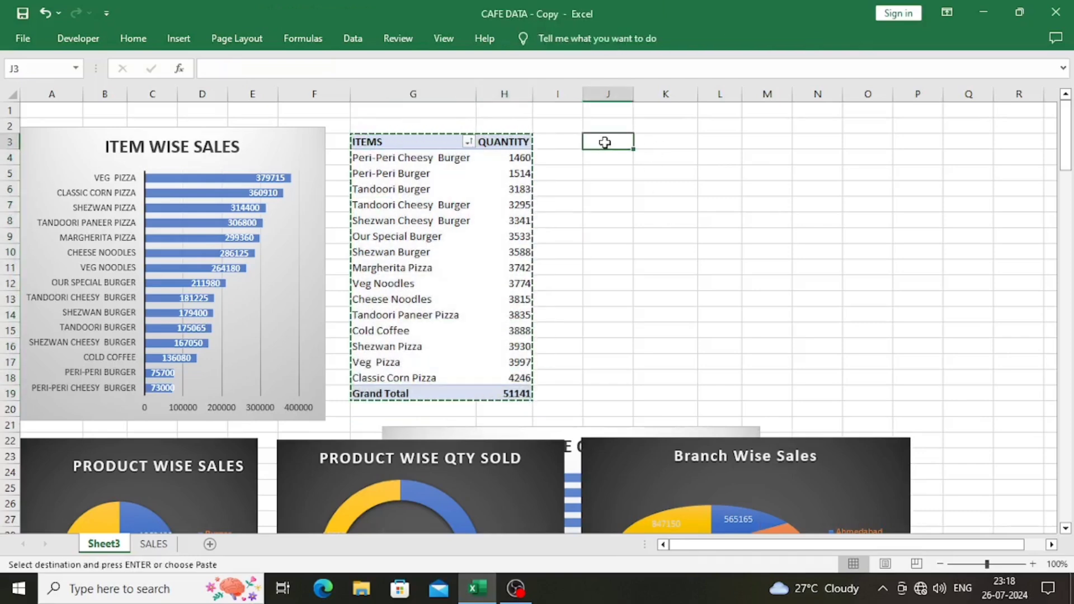
pyautogui.hotkey('ctrl', 'v')
pyautogui.moveTo(529, 431); pyautogui.dragTo(679, 121)
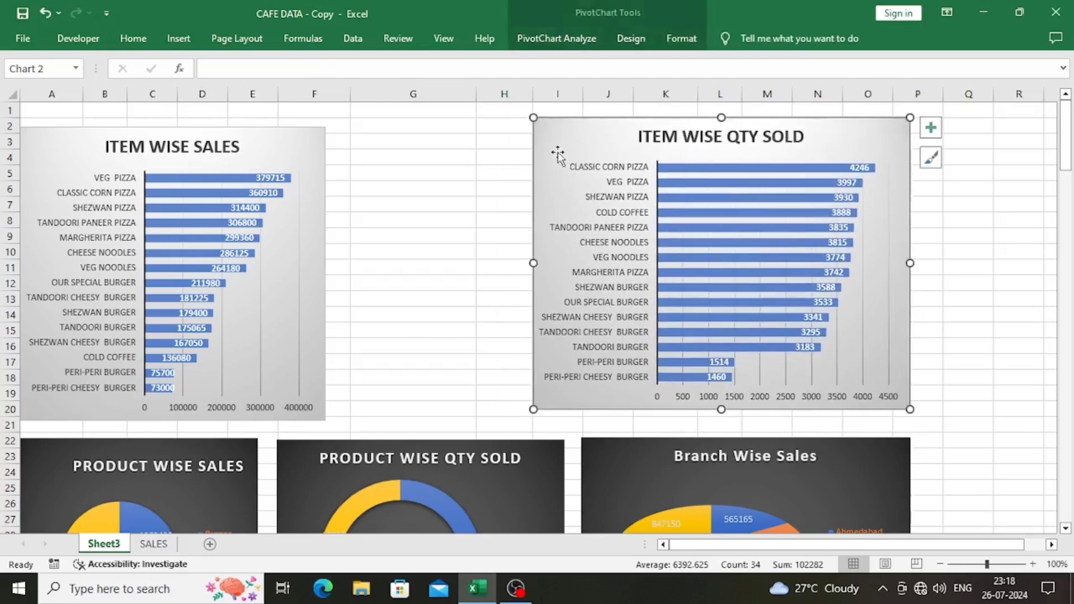
pyautogui.moveTo(533, 263); pyautogui.dragTo(508, 266)
# - Widen the ITEM WISE SALES and ITEM WISE QTY SOLD charts until only a narrow gap separates them, with their top edges aligned
pyautogui.click(320, 258)
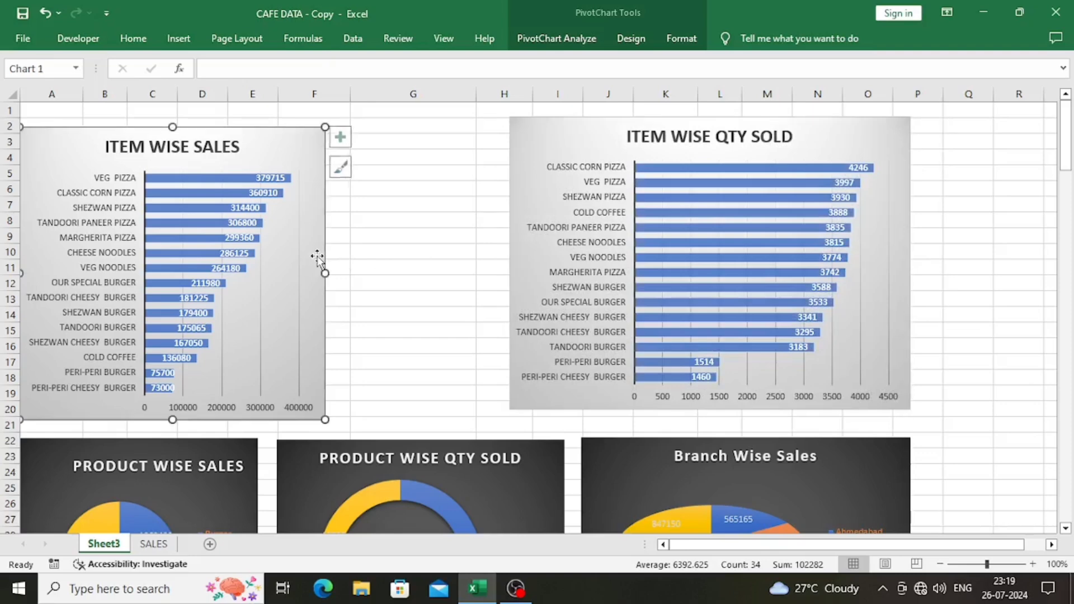
pyautogui.moveTo(325, 273); pyautogui.dragTo(461, 273)
pyautogui.moveTo(382, 275); pyautogui.dragTo(383, 270)
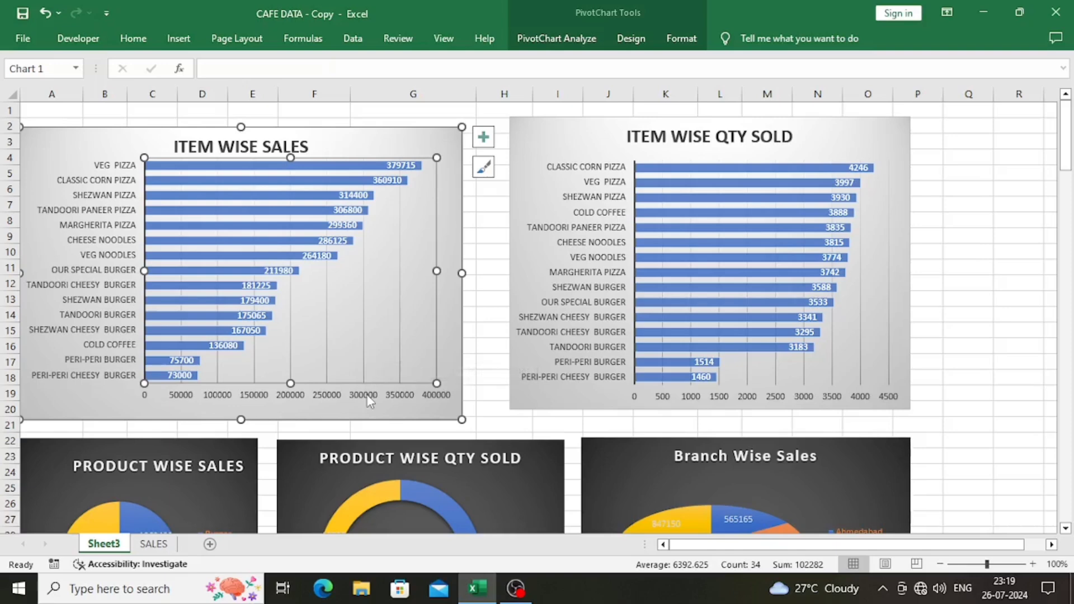
pyautogui.hotkey('ctrl', 'z')
pyautogui.moveTo(403, 152); pyautogui.dragTo(405, 141)
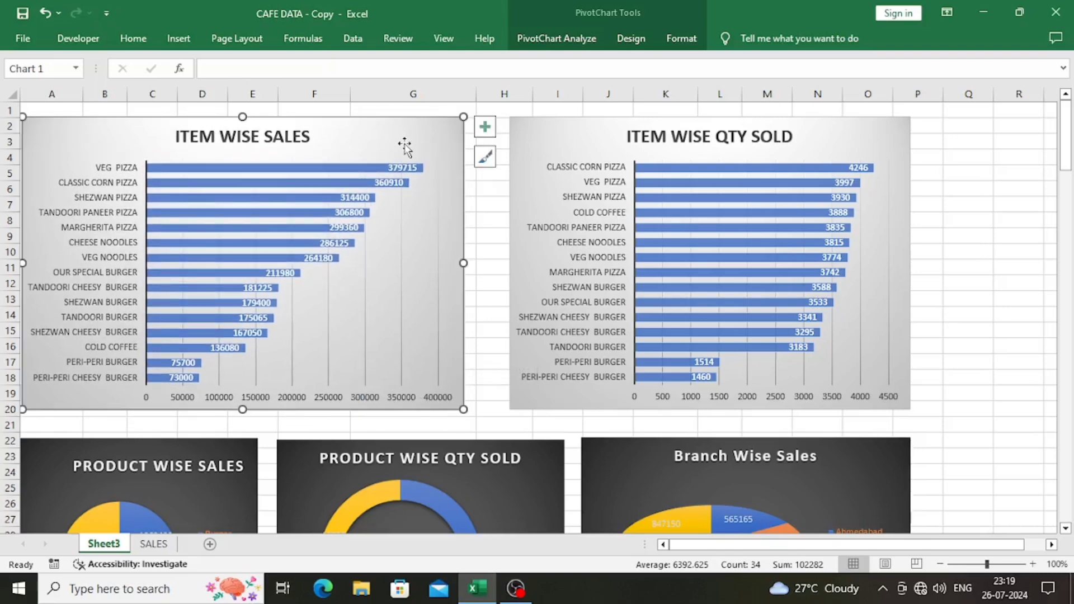
pyautogui.moveTo(463, 263); pyautogui.dragTo(491, 263)
pyautogui.click(511, 261)
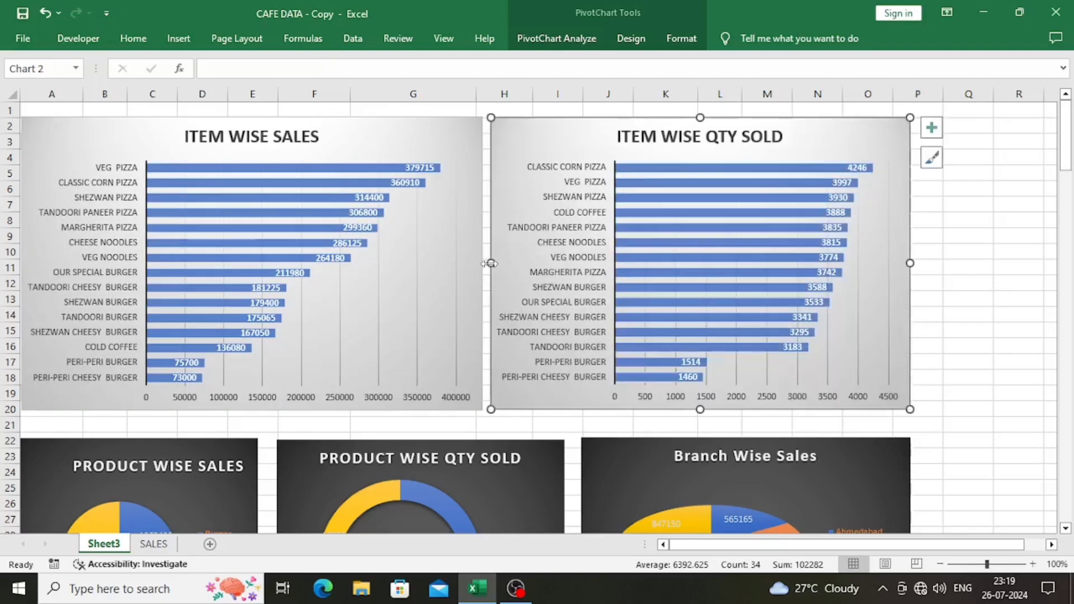
pyautogui.click(472, 416)
# - Extend the PRODUCT WISE SALES pie chart's upper edge to row 21, close below the ITEM WISE SALES chart
pyautogui.scroll(-1, 149, 407)
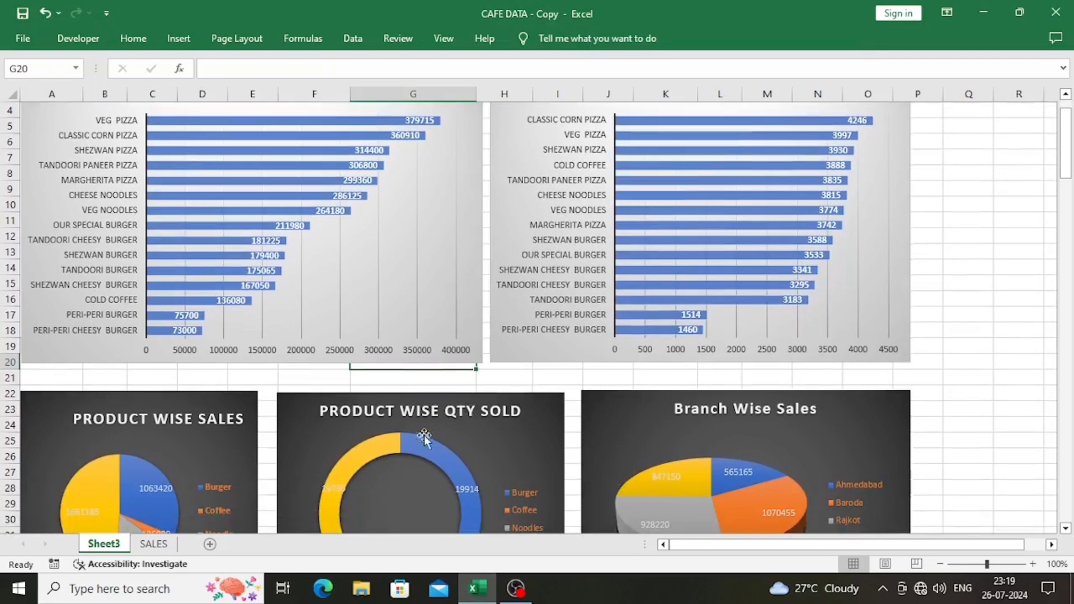
pyautogui.click(147, 396)
pyautogui.moveTo(138, 392); pyautogui.dragTo(138, 372)
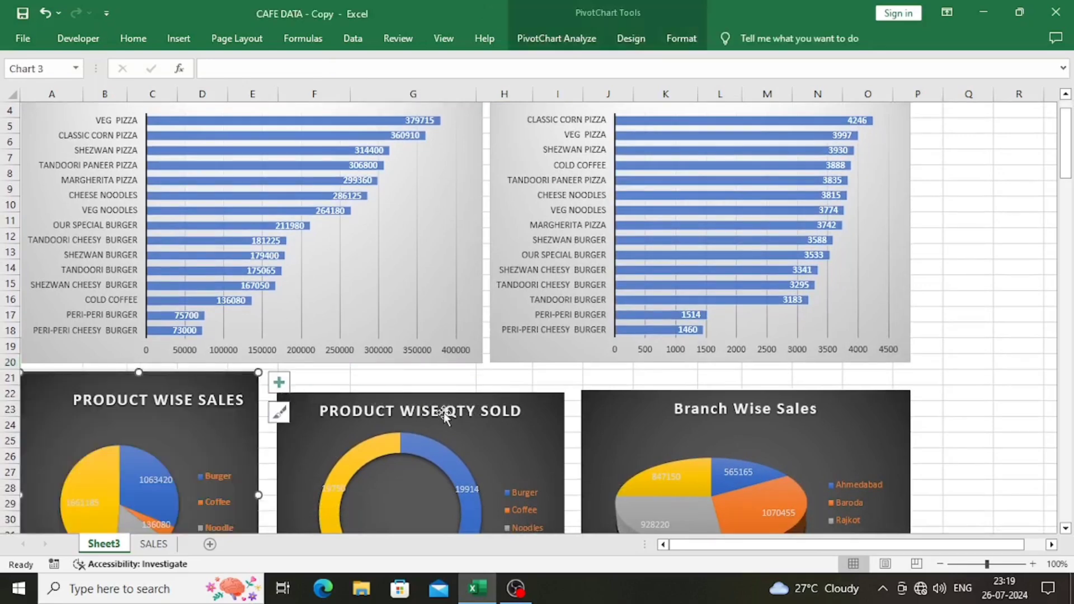
pyautogui.scroll(-2, 443, 415)
pyautogui.click(142, 376)
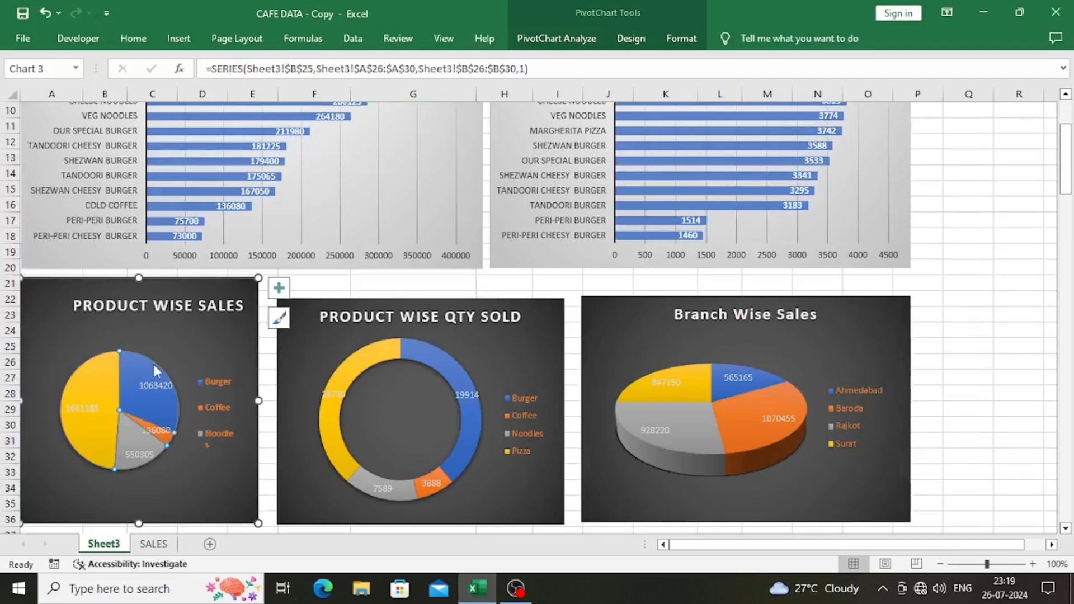
pyautogui.click(160, 349)
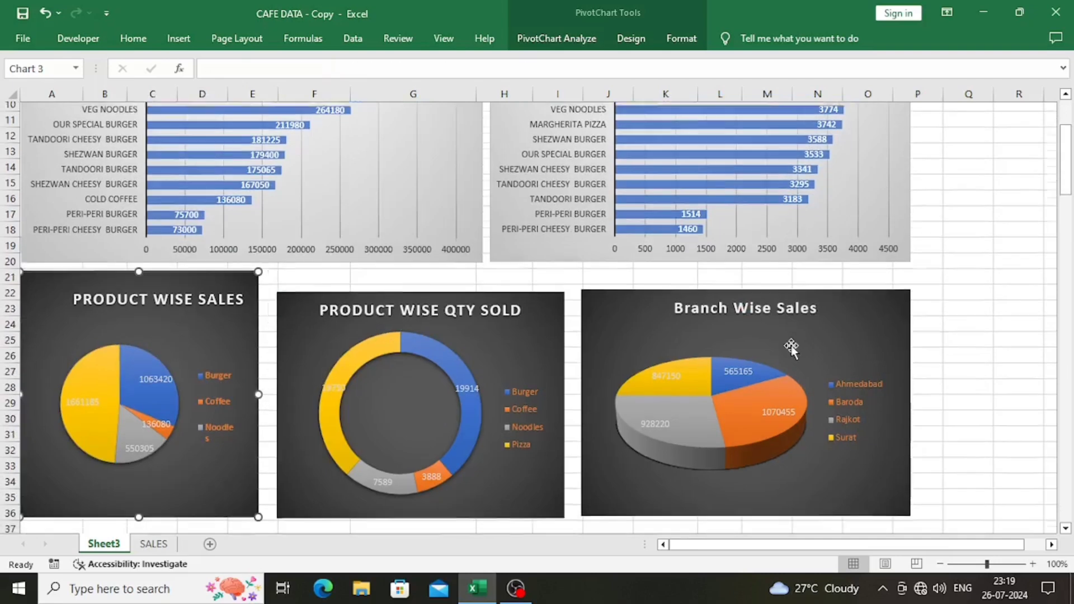
# - Narrow the Branch Wise Sales pie chart from its left edge and extend its upper edge to row 21
pyautogui.scroll(-2, 791, 343)
pyautogui.click(601, 268)
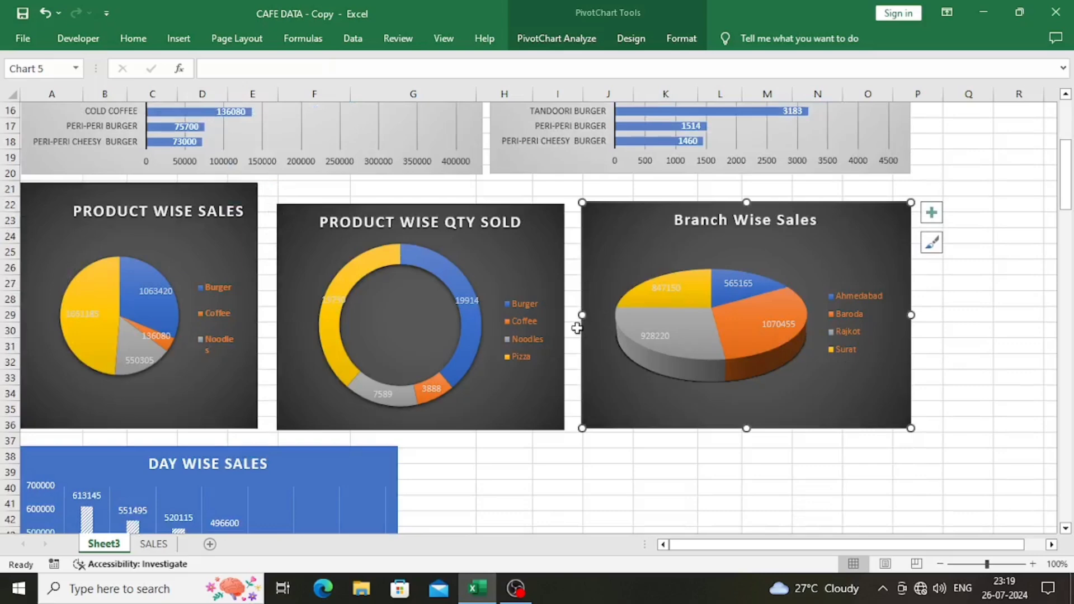
pyautogui.moveTo(581, 317); pyautogui.dragTo(603, 317)
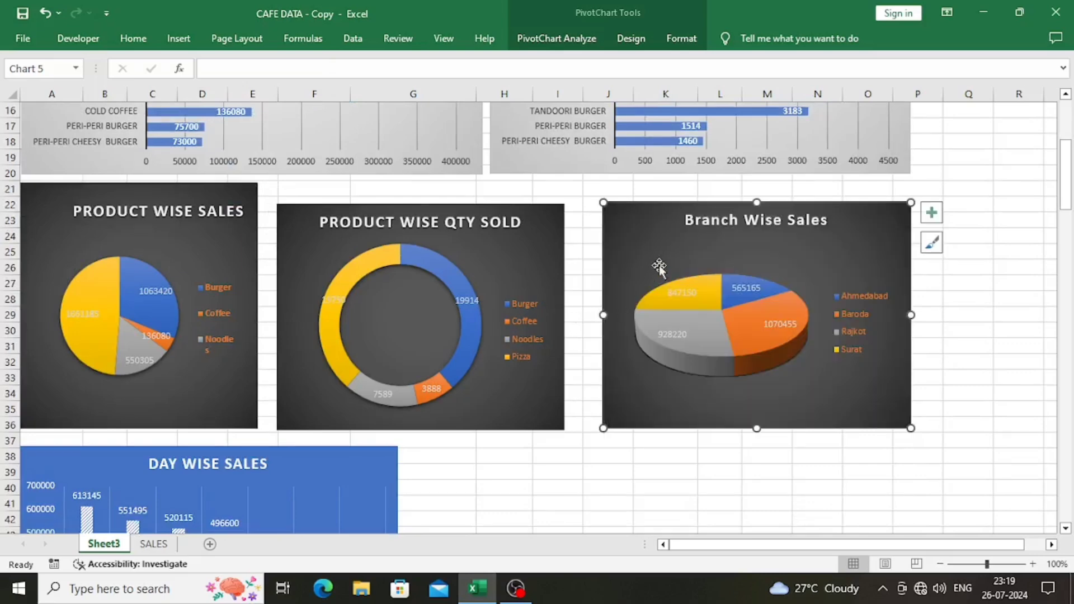
pyautogui.moveTo(754, 202); pyautogui.dragTo(754, 181)
# - Resize the PRODUCT WISE QTY SOLD doughnut chart to reach near the Branch Wise Sales chart, with its upper edge at row 21
pyautogui.click(561, 252)
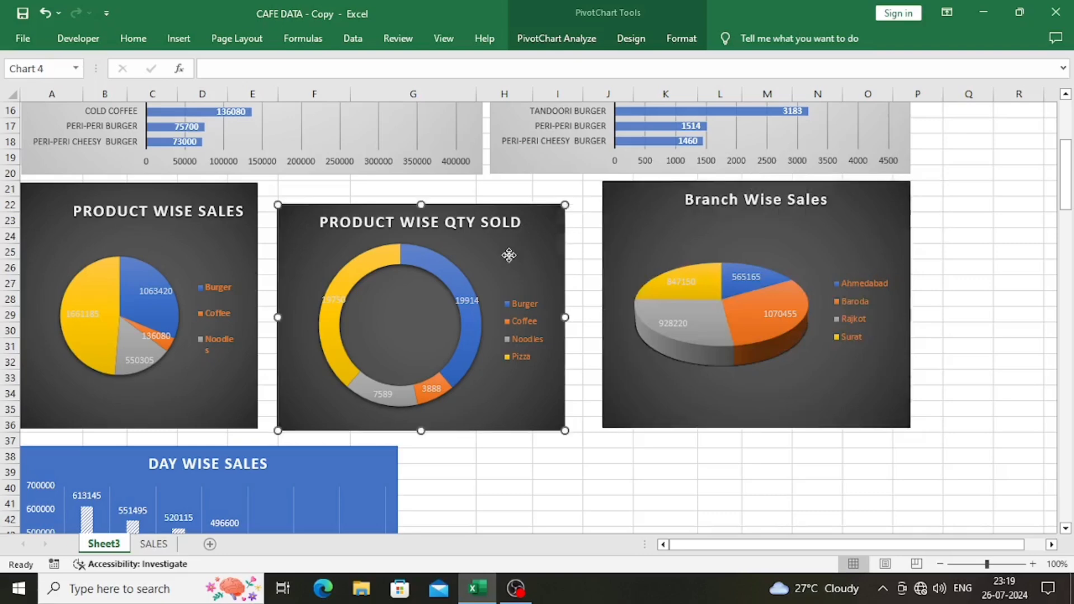
pyautogui.moveTo(564, 316); pyautogui.dragTo(593, 313)
pyautogui.moveTo(277, 317); pyautogui.dragTo(290, 316)
pyautogui.moveTo(440, 205); pyautogui.dragTo(444, 183)
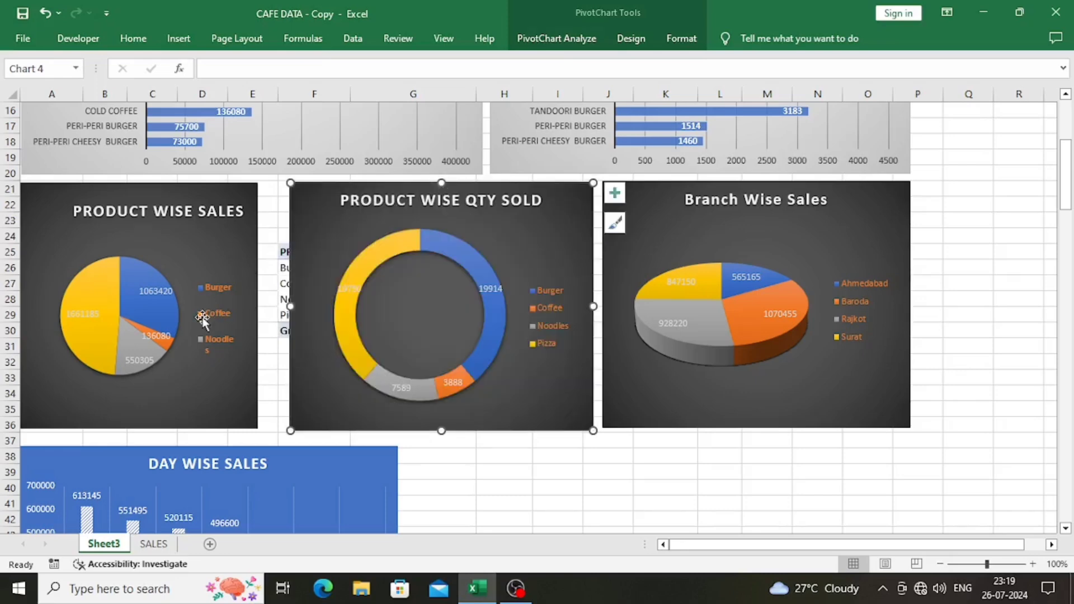
# - Widen the PRODUCT WISE SALES pie chart and extend the PRODUCT WISE QTY SOLD chart's left edge to narrow the gap between them
pyautogui.click(253, 306)
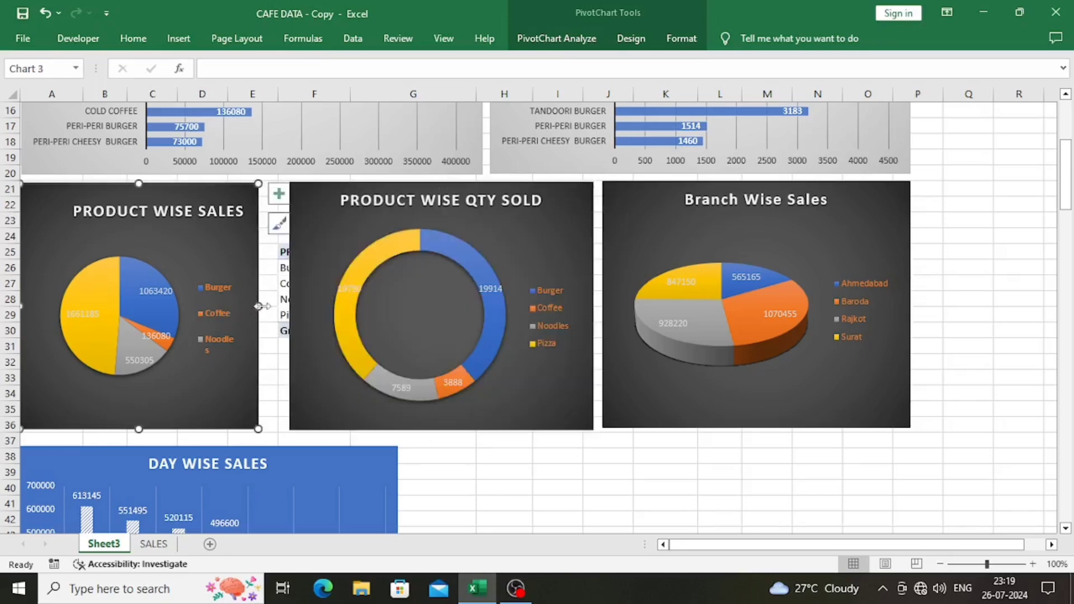
pyautogui.click(299, 299)
pyautogui.click(252, 305)
pyautogui.moveTo(258, 306); pyautogui.dragTo(278, 306)
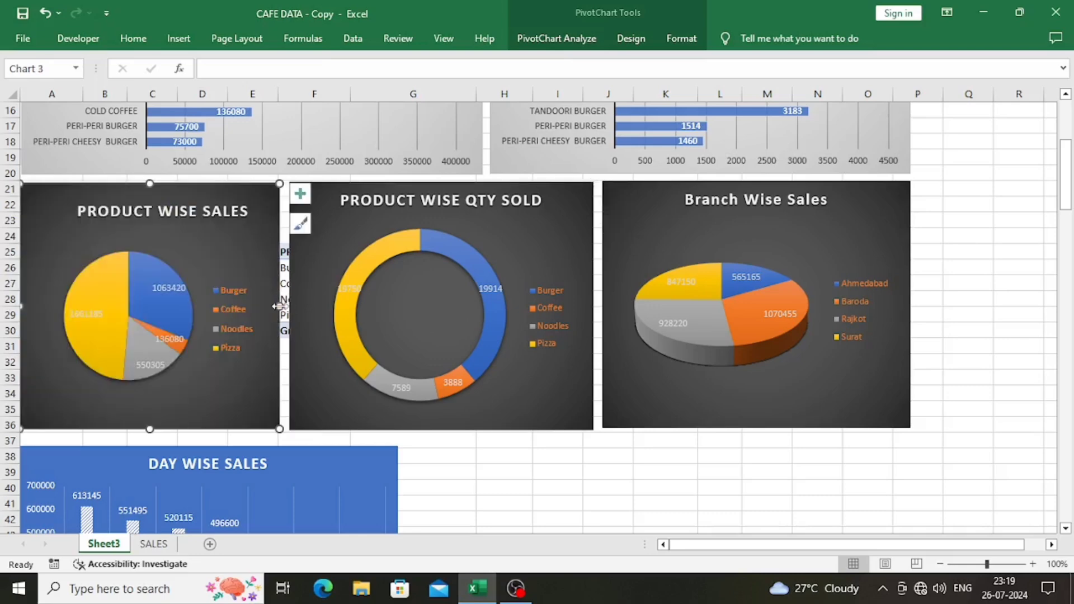
pyautogui.click(296, 305)
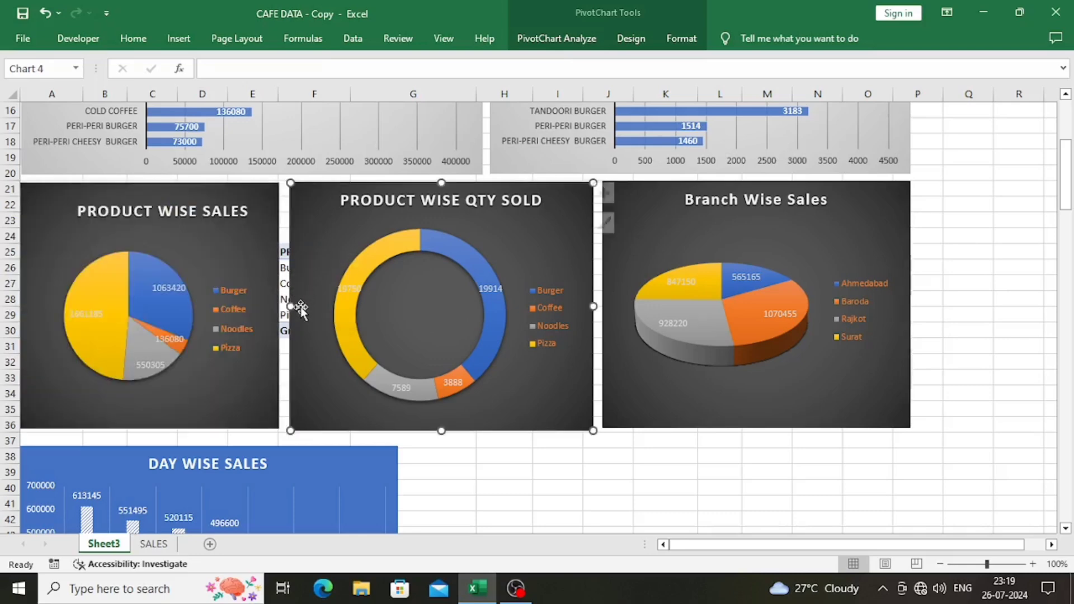
pyautogui.moveTo(292, 307); pyautogui.dragTo(282, 307)
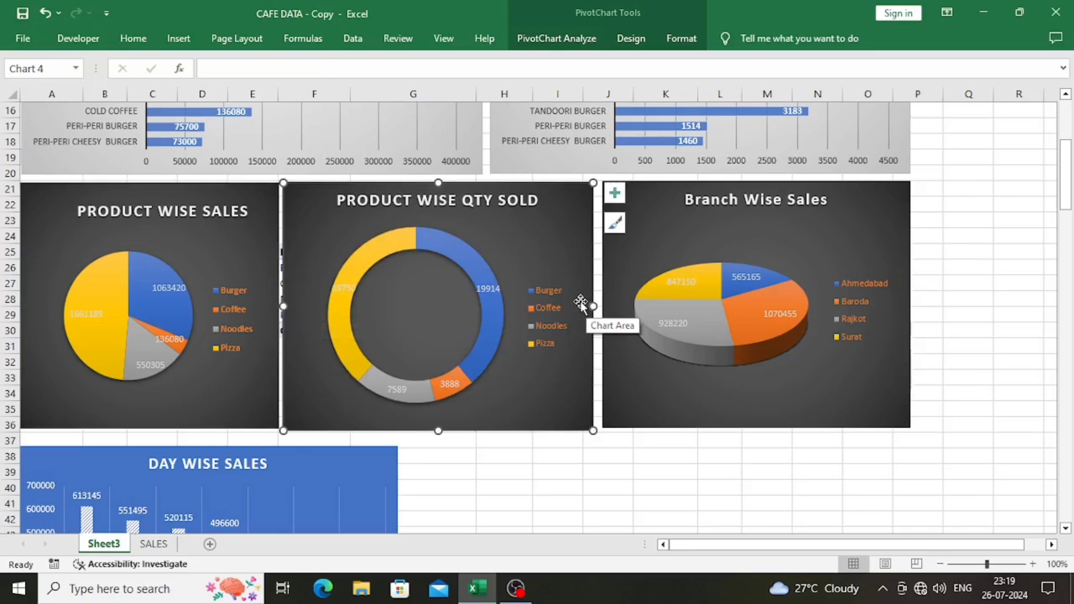
# - Move the PRODUCT WISE SALES title up to line up with the PRODUCT WISE QTY SOLD title
pyautogui.click(170, 211)
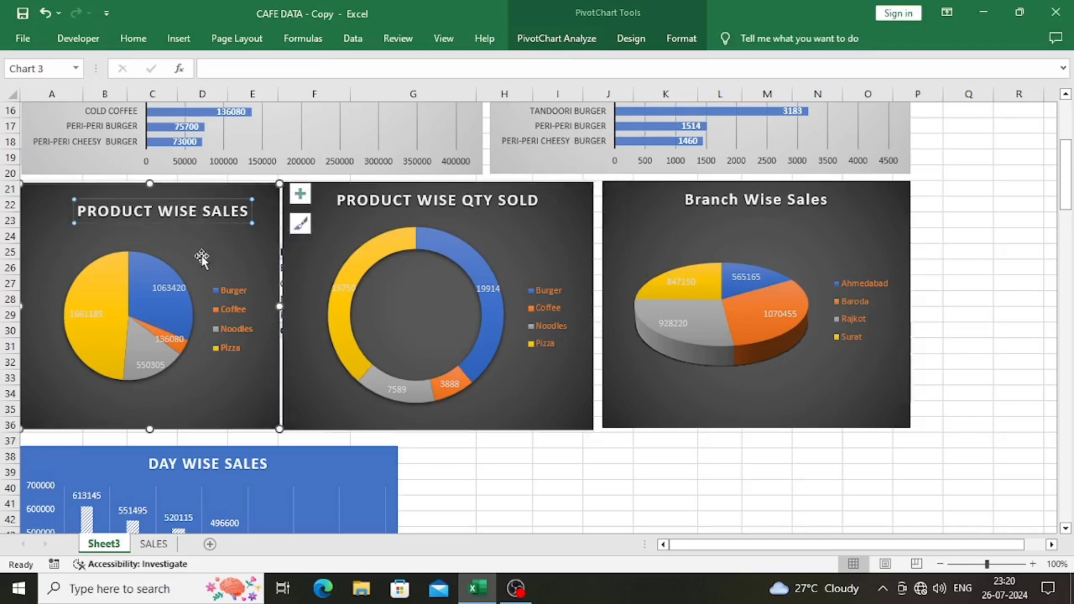
pyautogui.moveTo(190, 225); pyautogui.dragTo(179, 204)
# - Retype the branch pie chart's title in capitals as BRANCH WISE SALES
pyautogui.click(747, 200)
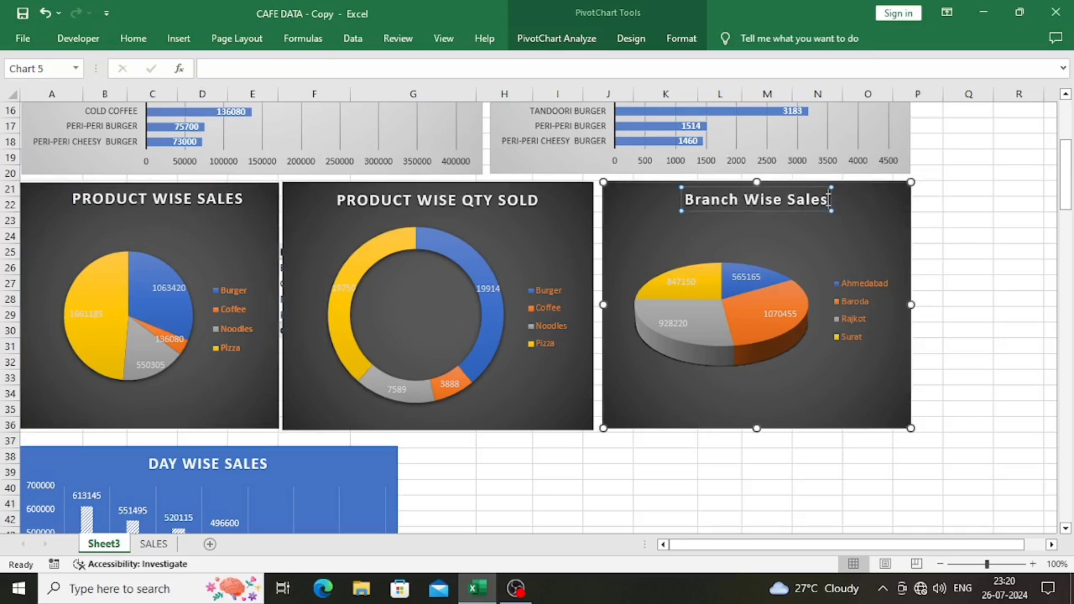
pyautogui.press('BackSpace')
pyautogui.press('BackSpace')
pyautogui.press('BackSpace')
pyautogui.press('BackSpace')
pyautogui.press('BackSpace')
pyautogui.press('BackSpace')
pyautogui.press('BackSpace')
pyautogui.press('BackSpace')
pyautogui.press('BackSpace')
pyautogui.press('BackSpace')
pyautogui.press('BackSpace')
pyautogui.press('BackSpace')
pyautogui.press('BackSpace')
pyautogui.press('BackSpace')
pyautogui.press('BackSpace')
pyautogui.press('BackSpace')
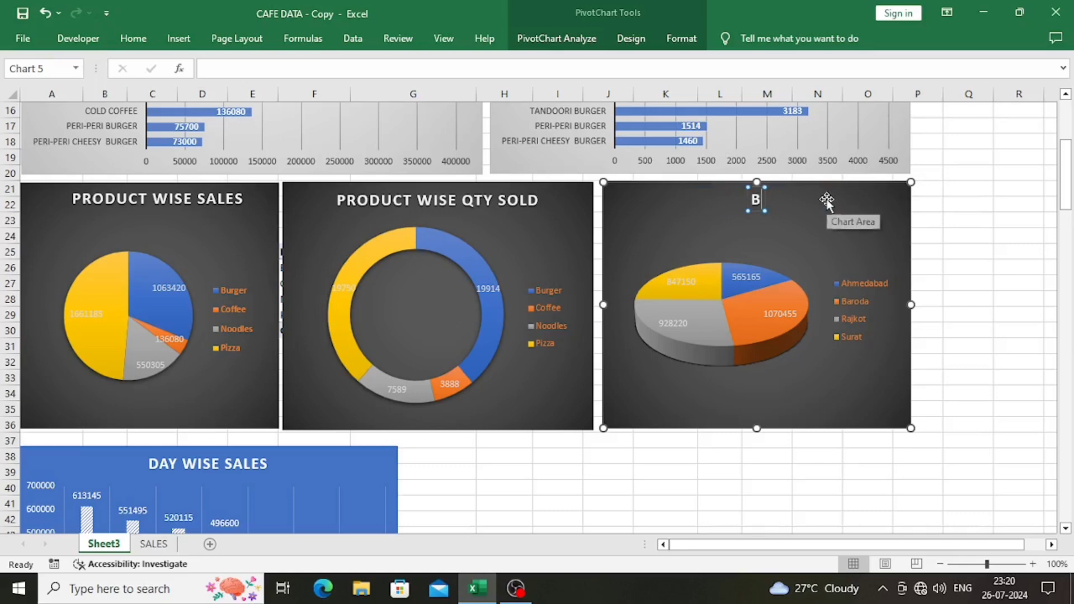
pyautogui.write('RANCH WISE ')
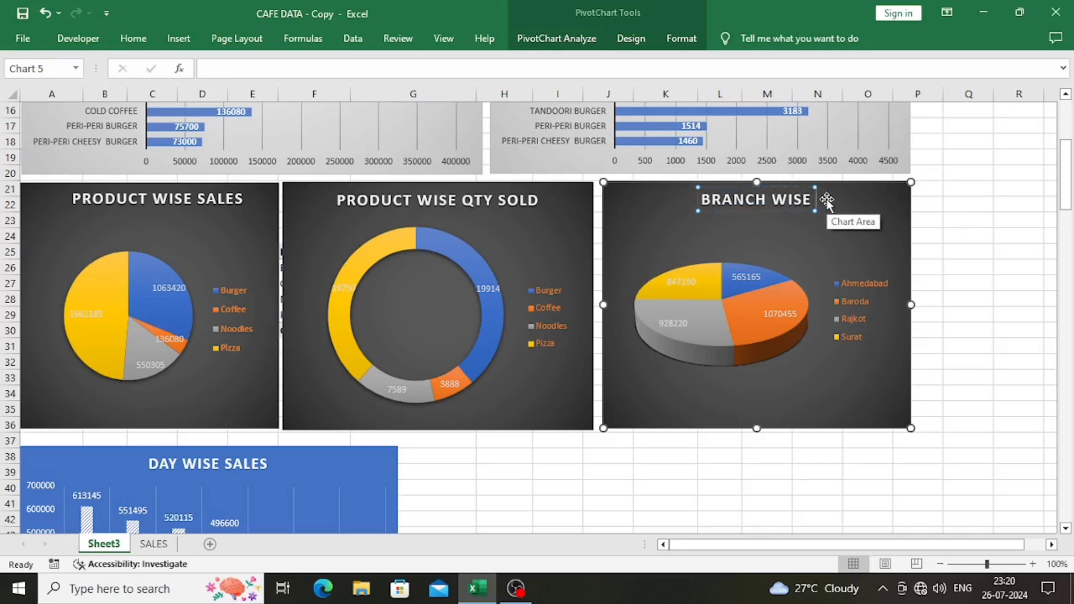
pyautogui.write('SALES')
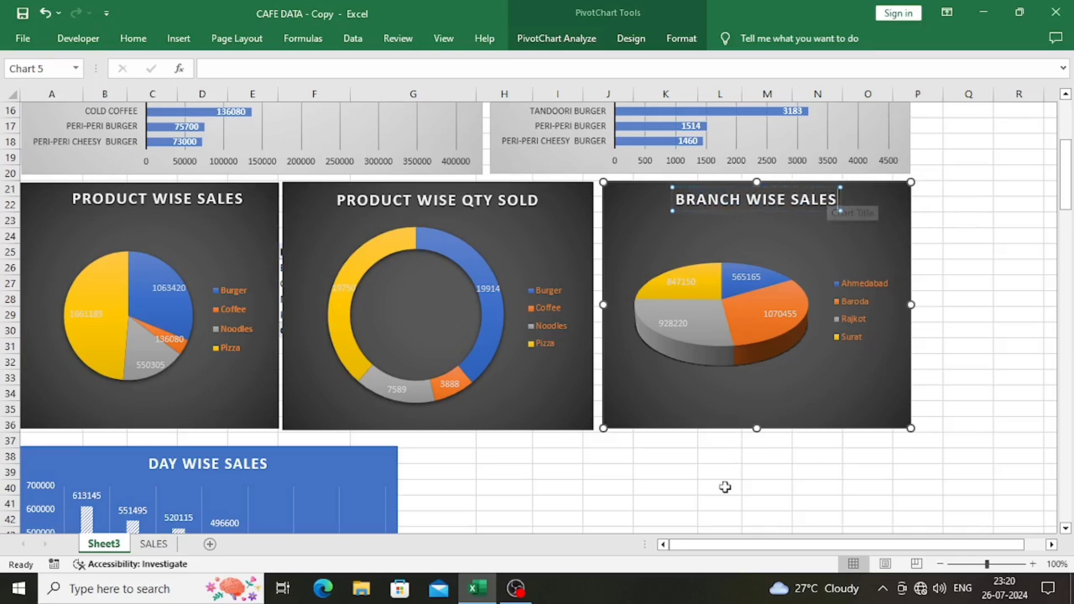
pyautogui.click(720, 503)
# - Look over the dashboard's chart layout, including the gaps between the charts and the empty area beside DAY WISE SALES
pyautogui.scroll(-4, 539, 432)
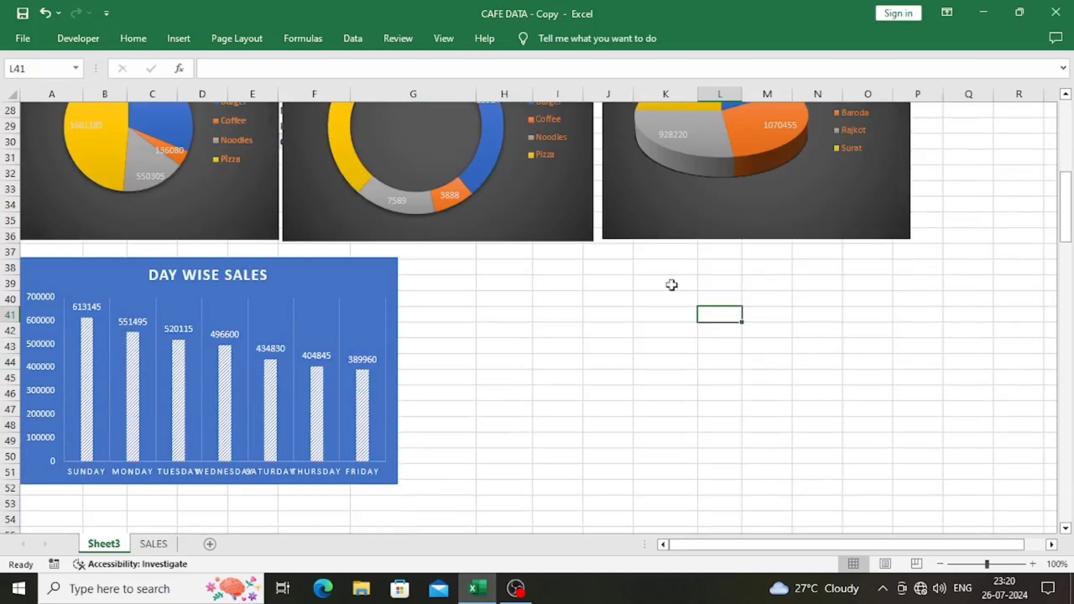
pyautogui.scroll(4, 531, 305)
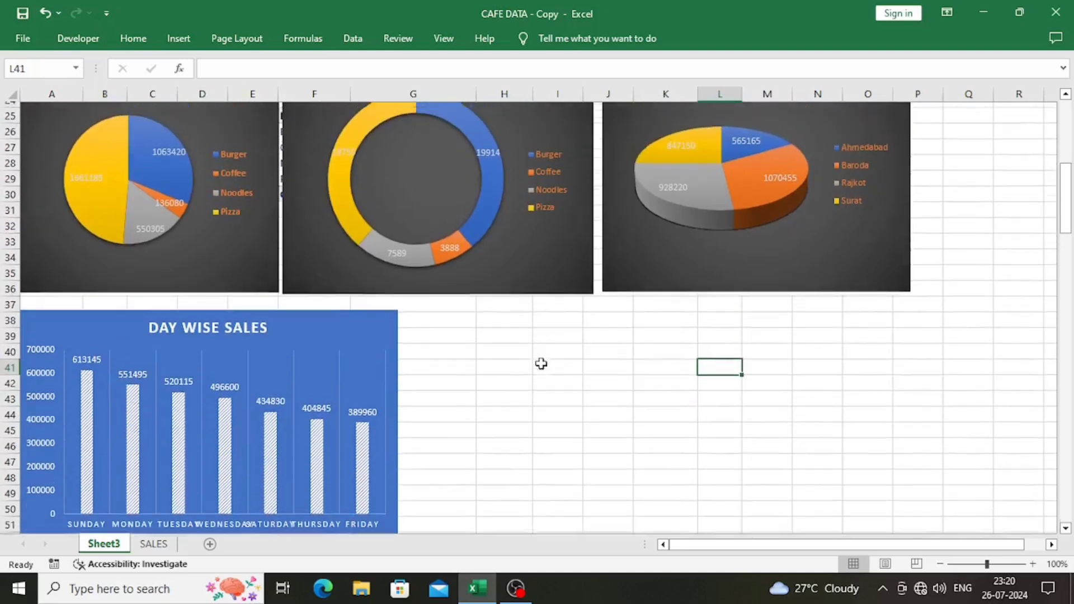
pyautogui.scroll(-1, 542, 367)
pyautogui.scroll(-1, 545, 370)
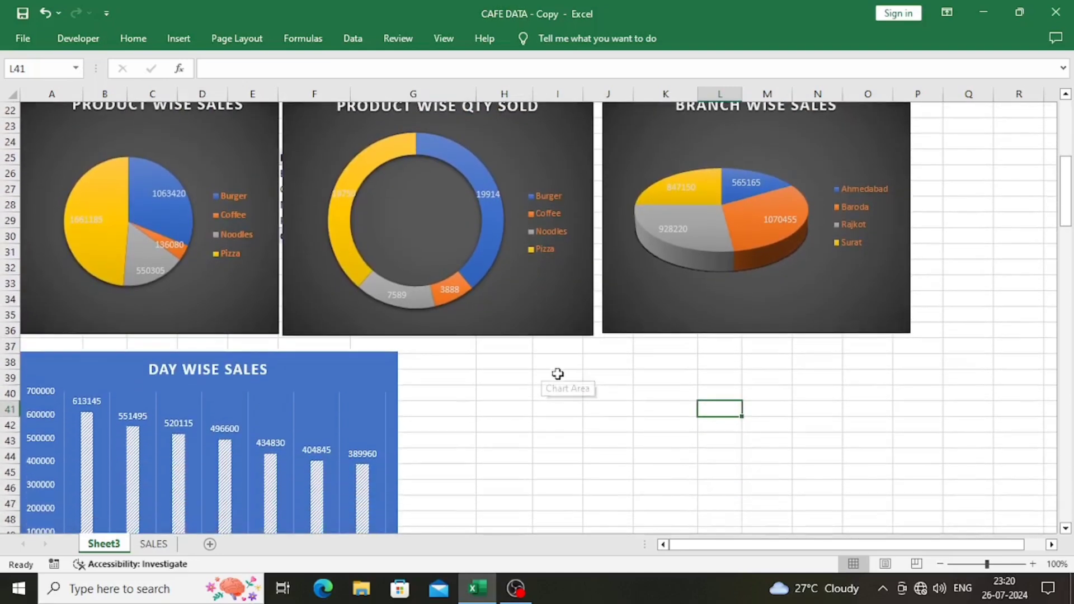
pyautogui.click(564, 368)
pyautogui.scroll(-3, 612, 365)
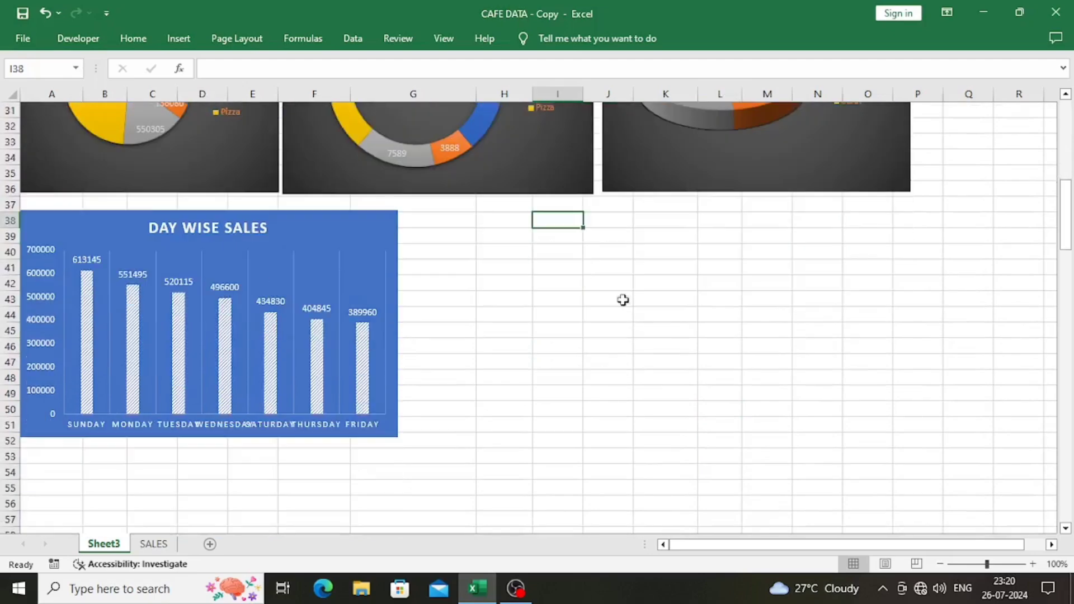
pyautogui.scroll(3, 582, 240)
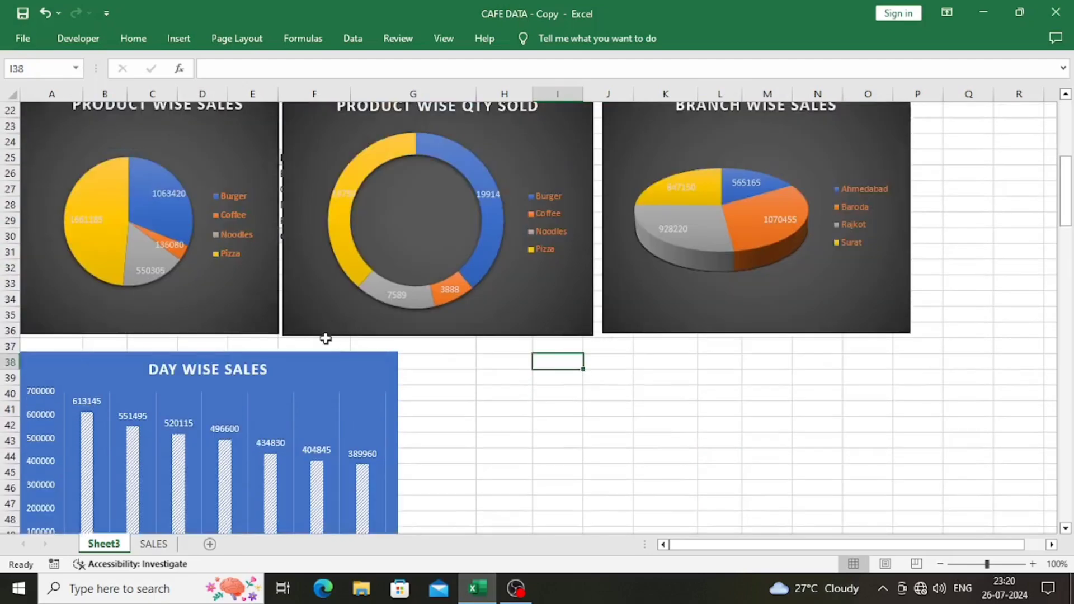
pyautogui.scroll(5, 319, 333)
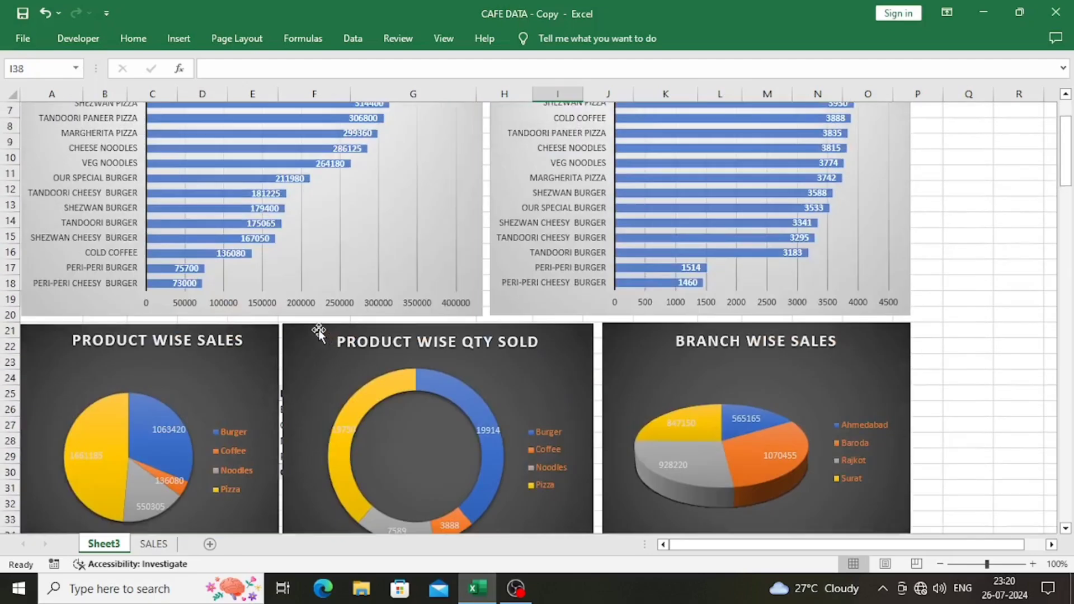
pyautogui.click(279, 399)
pyautogui.scroll(-5, 578, 475)
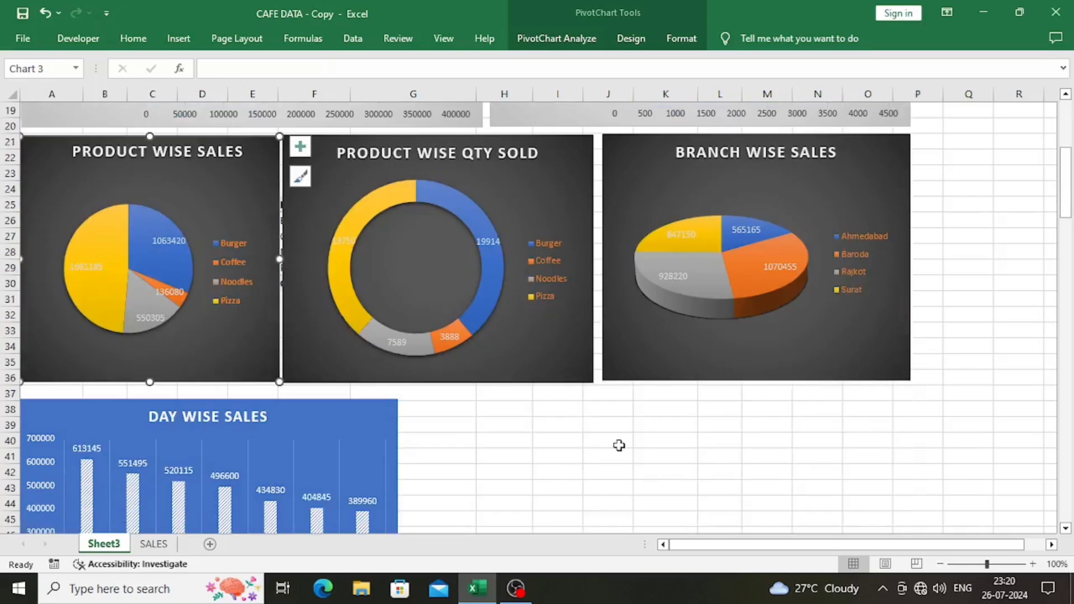
pyautogui.click(618, 442)
# - Insert a row at the top of the sheet and merge and center A1:O1 with font size 14
pyautogui.scroll(7, 223, 343)
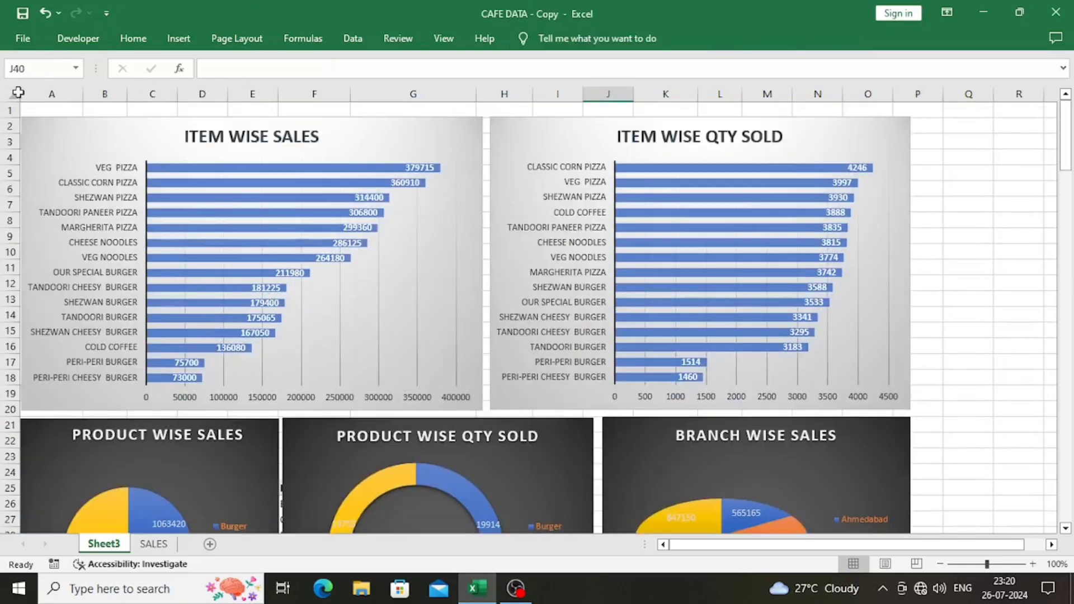
pyautogui.click(10, 111)
pyautogui.hotkey('ctrl', 'shift', '+')
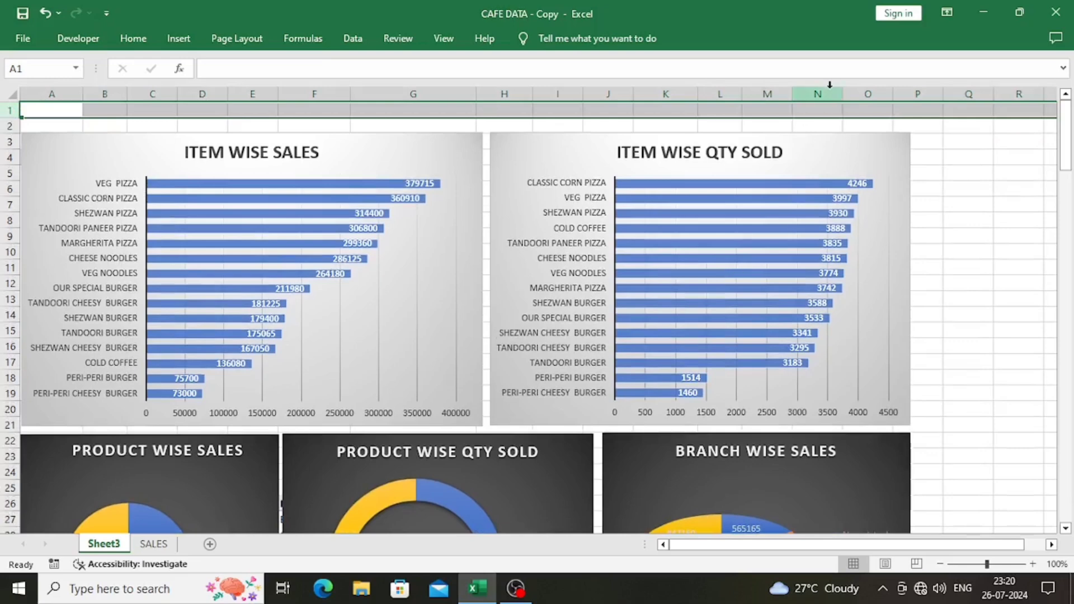
pyautogui.moveTo(871, 112); pyautogui.dragTo(3, 97)
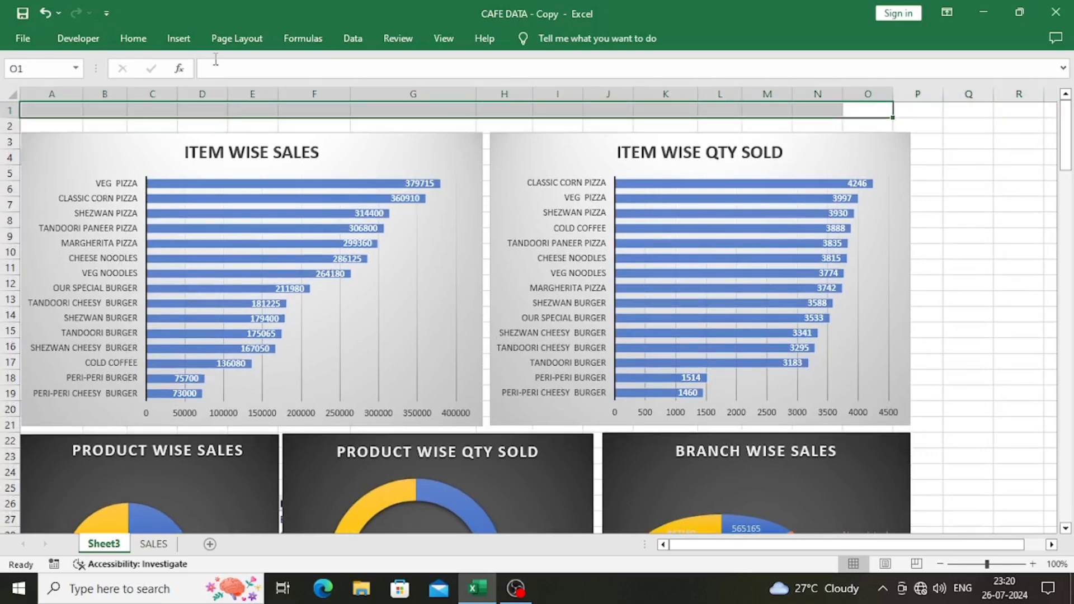
pyautogui.click(133, 38)
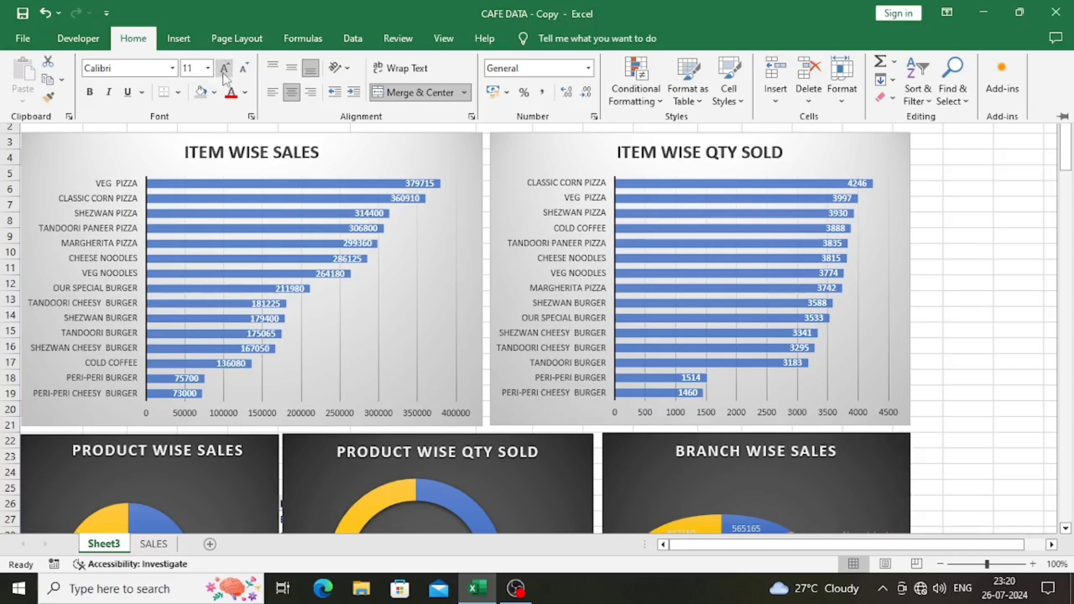
pyautogui.click(366, 130)
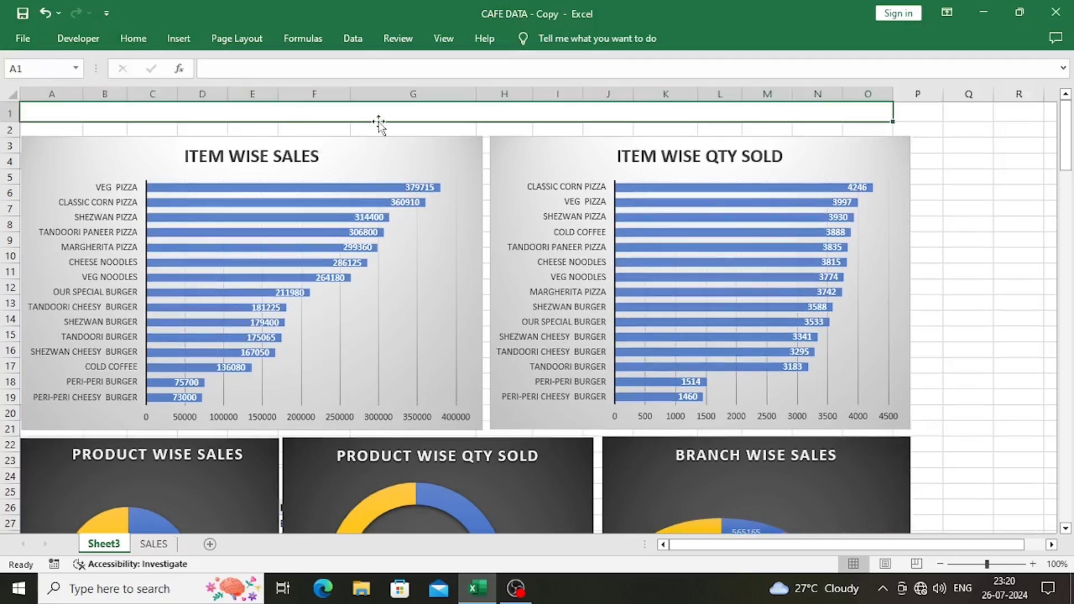
# - Enter the heading MIS DATA in the merged top cell and format it bold at font size 18
pyautogui.write('MIS')
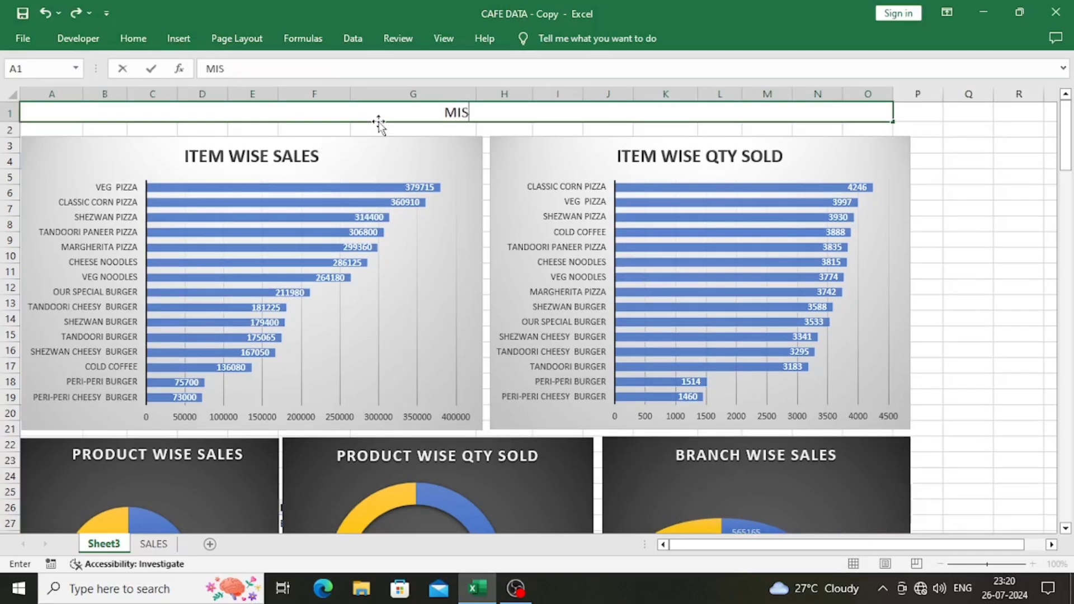
pyautogui.write(' DATA')
pyautogui.press('Return')
pyautogui.click(379, 117)
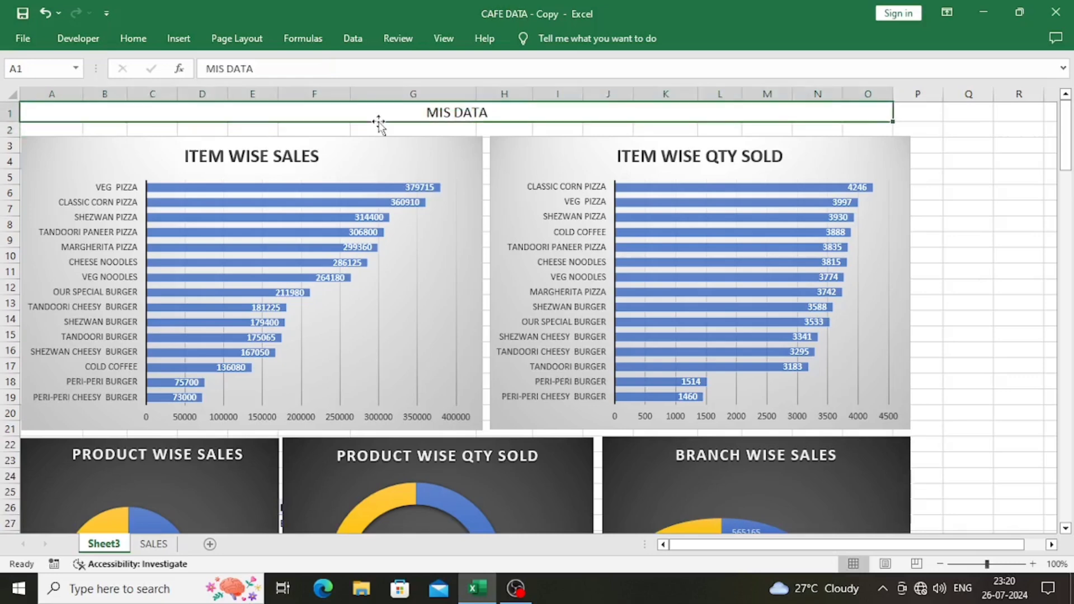
pyautogui.hotkey('ctrl', 'b')
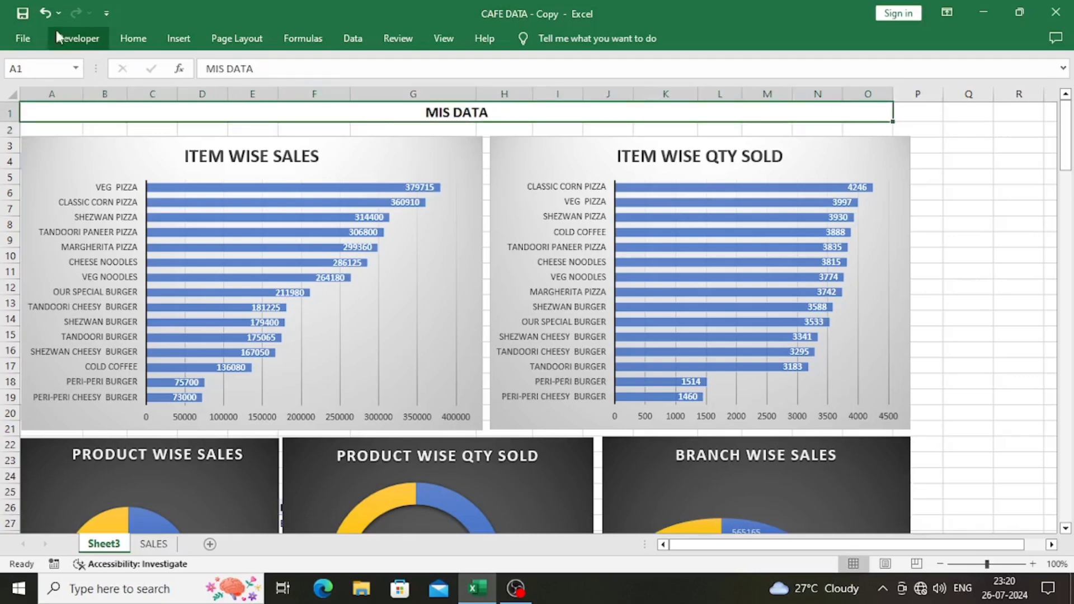
pyautogui.click(141, 38)
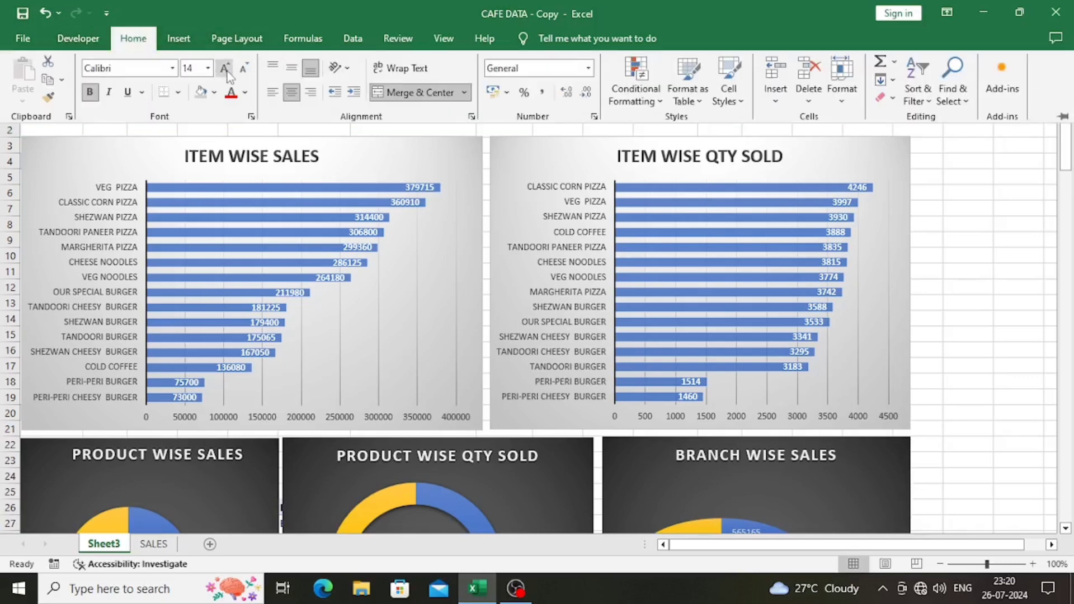
pyautogui.click(489, 131)
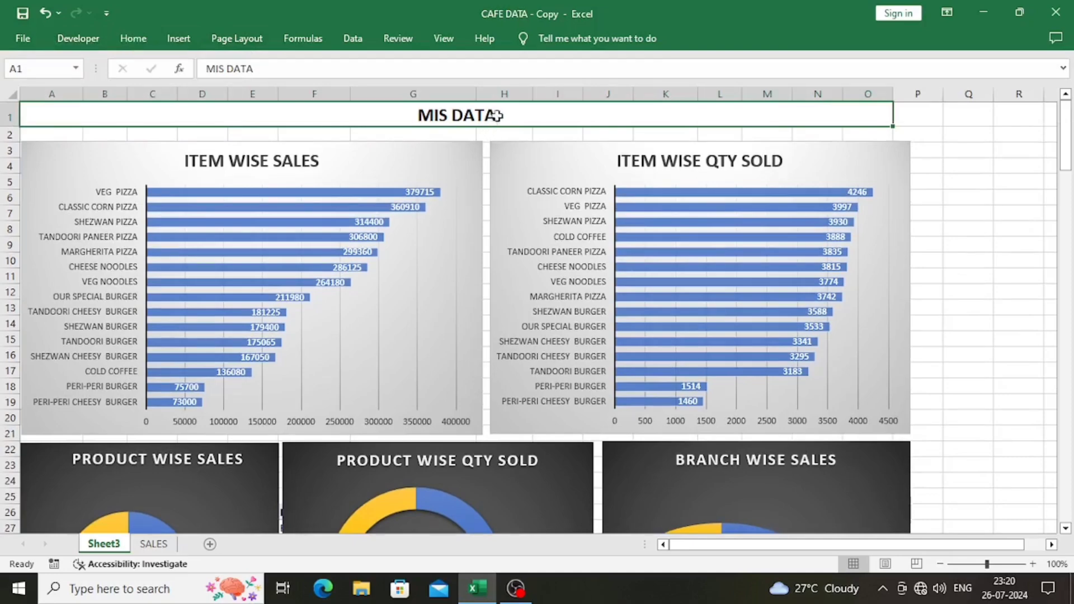
# - Fill the background of all the sheet's cells with light gray
pyautogui.click(10, 94)
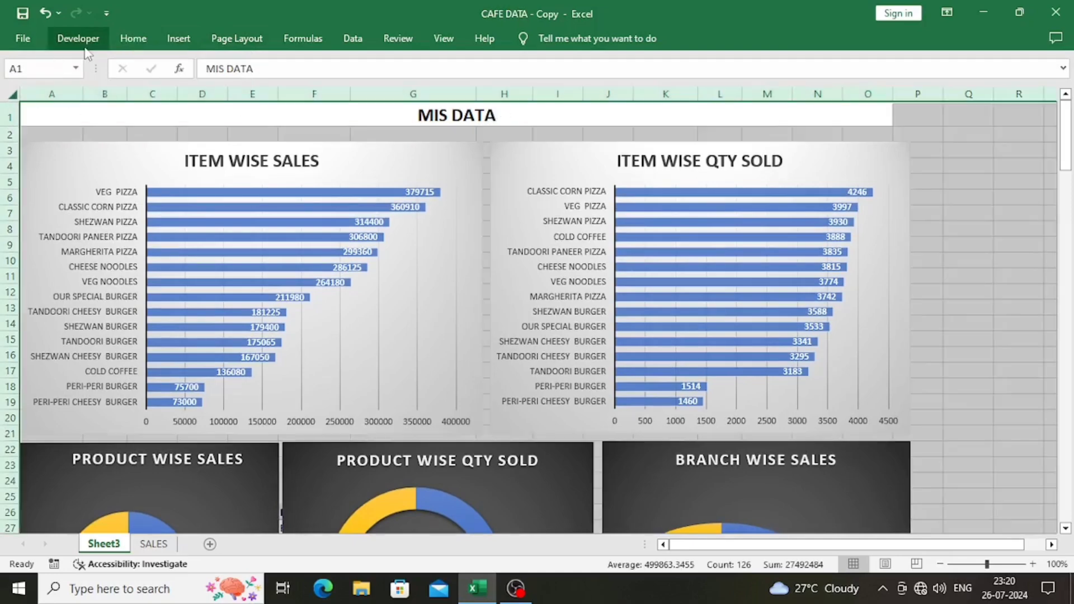
pyautogui.click(147, 39)
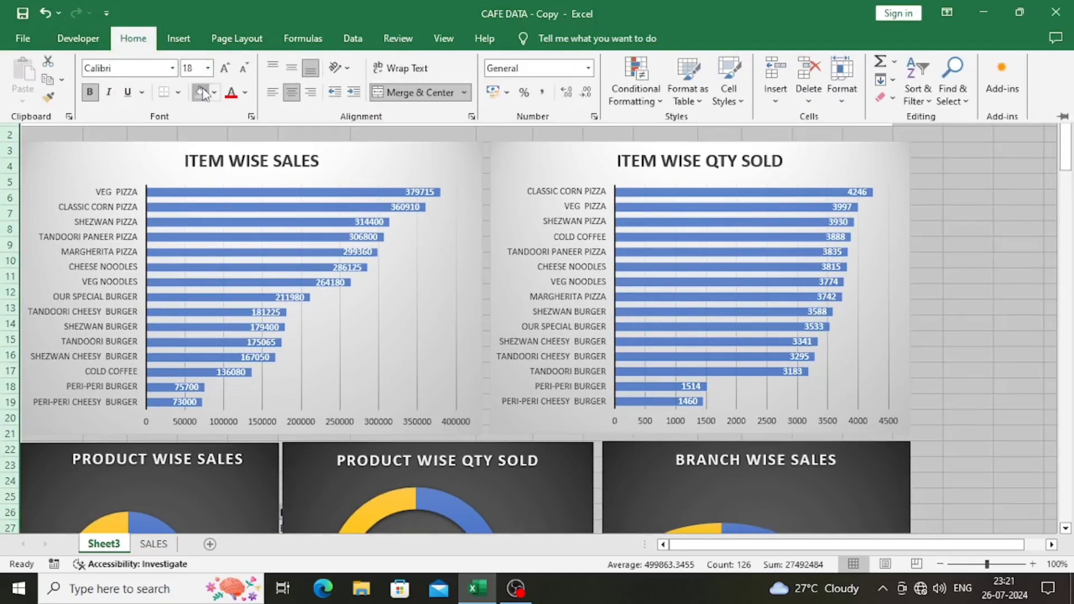
pyautogui.click(202, 92)
pyautogui.scroll(-1, 365, 363)
pyautogui.scroll(-1, 435, 327)
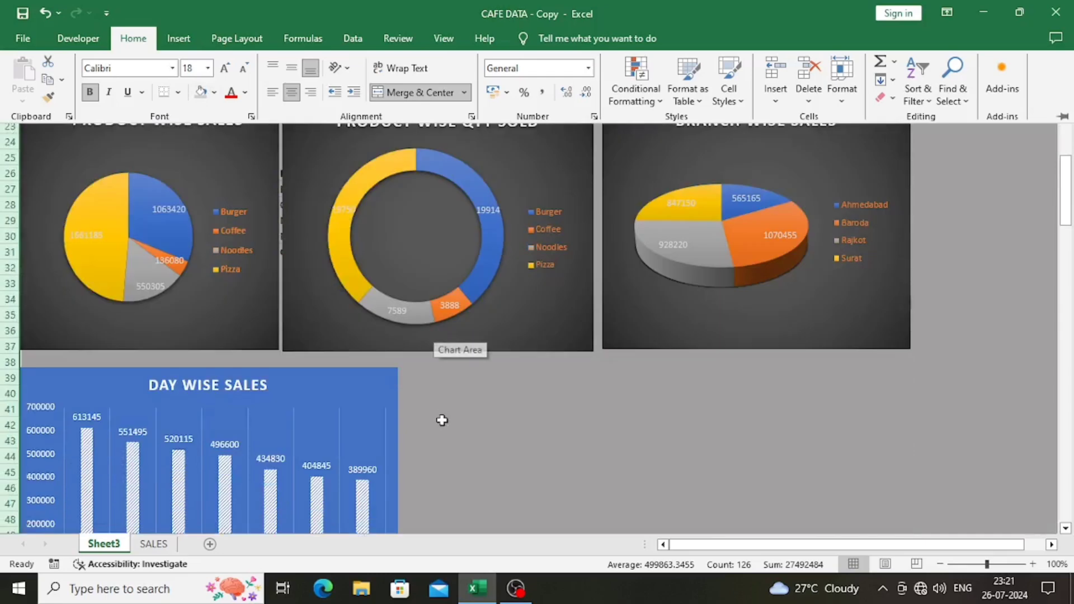
pyautogui.click(438, 424)
# - Enlarge the pie in the PRODUCT WISE SALES chart and shift its legend toward the chart's right edge
pyautogui.click(93, 296)
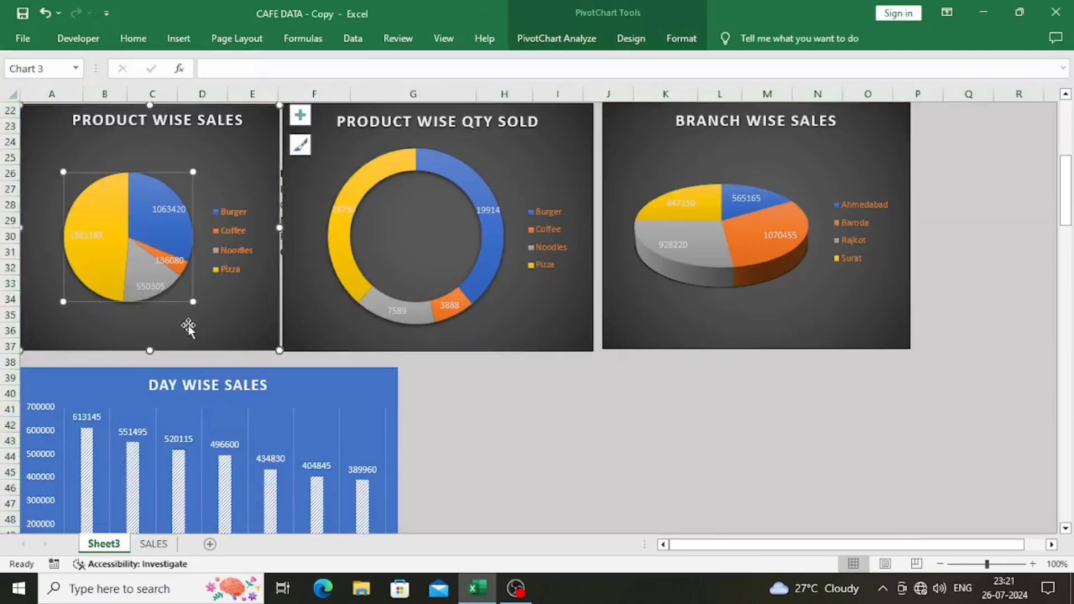
pyautogui.moveTo(193, 302); pyautogui.dragTo(215, 308)
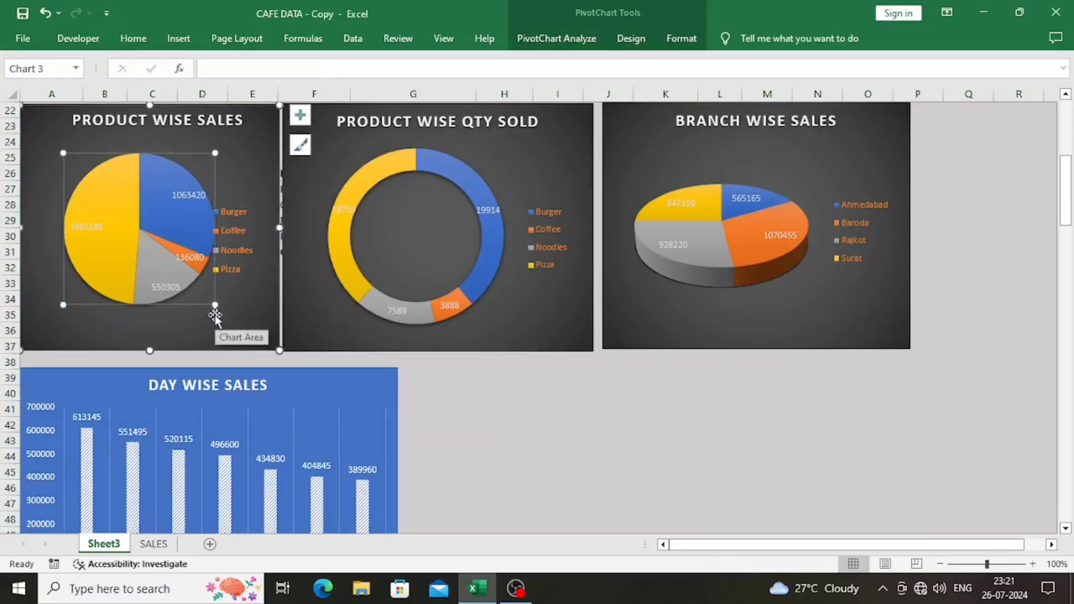
pyautogui.click(234, 260)
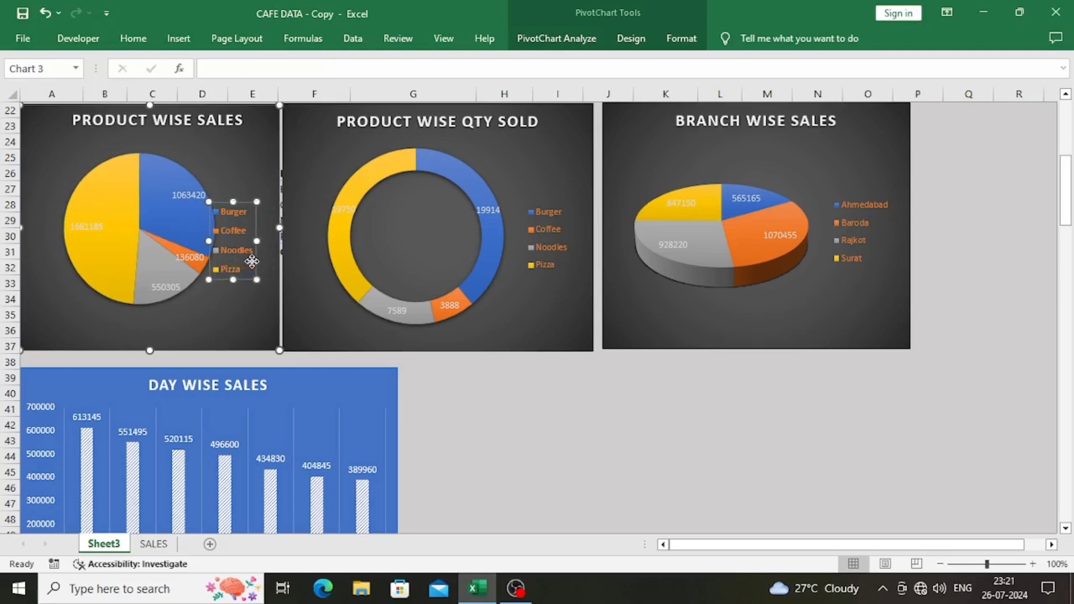
pyautogui.moveTo(256, 261); pyautogui.dragTo(274, 260)
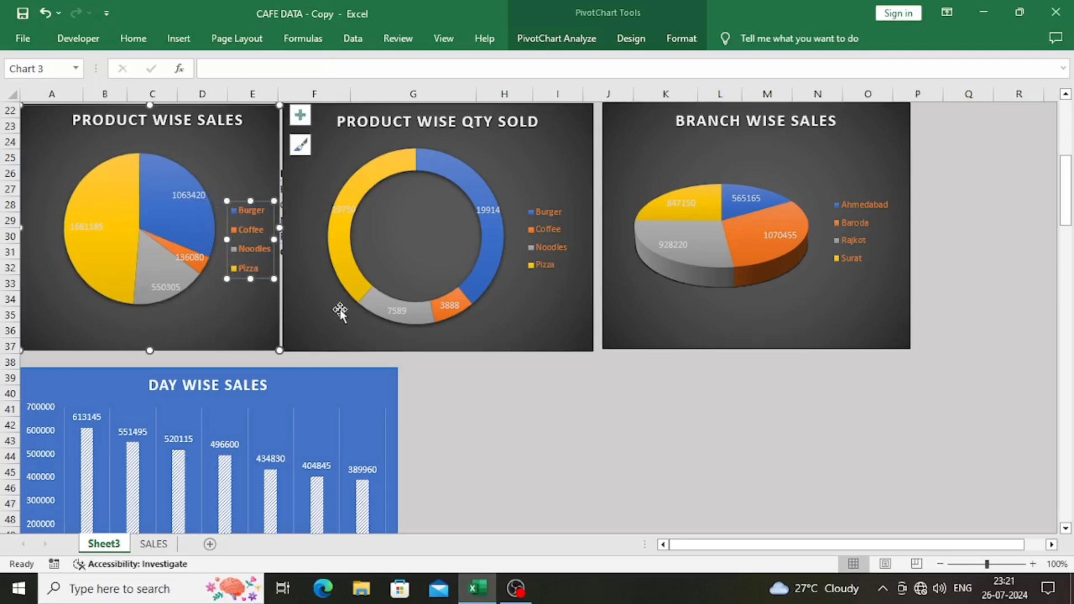
# - Enlarge the PRODUCT WISE SALES pie further toward the chart's lower-left corner
pyautogui.click(120, 255)
pyautogui.click(95, 295)
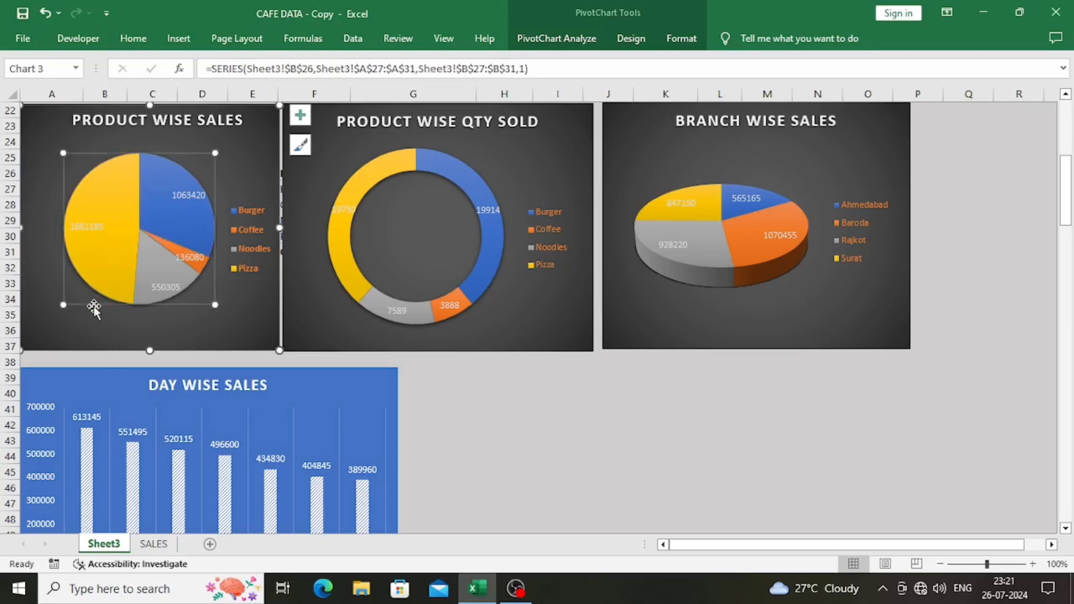
pyautogui.moveTo(61, 303); pyautogui.dragTo(37, 328)
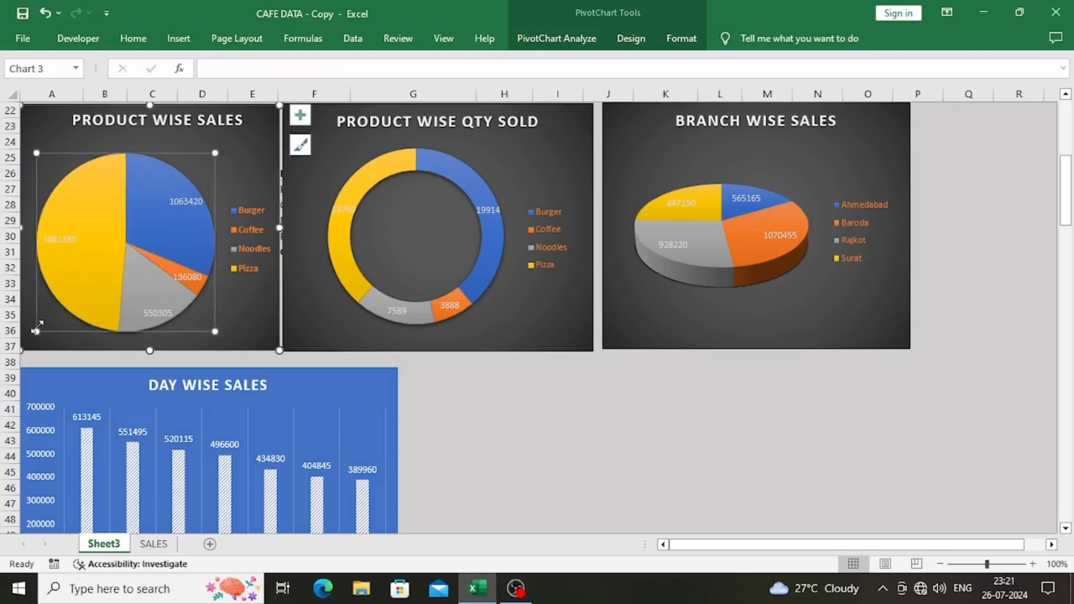
pyautogui.click(528, 394)
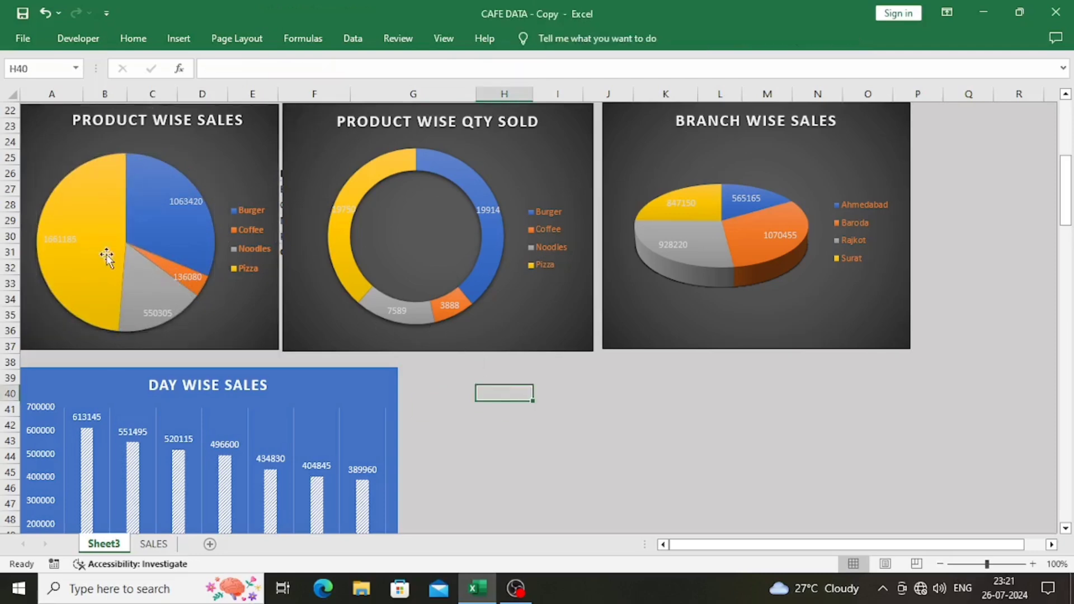
# - Format the data labels of the PRODUCT WISE SALES pie as bold black text
pyautogui.click(187, 277)
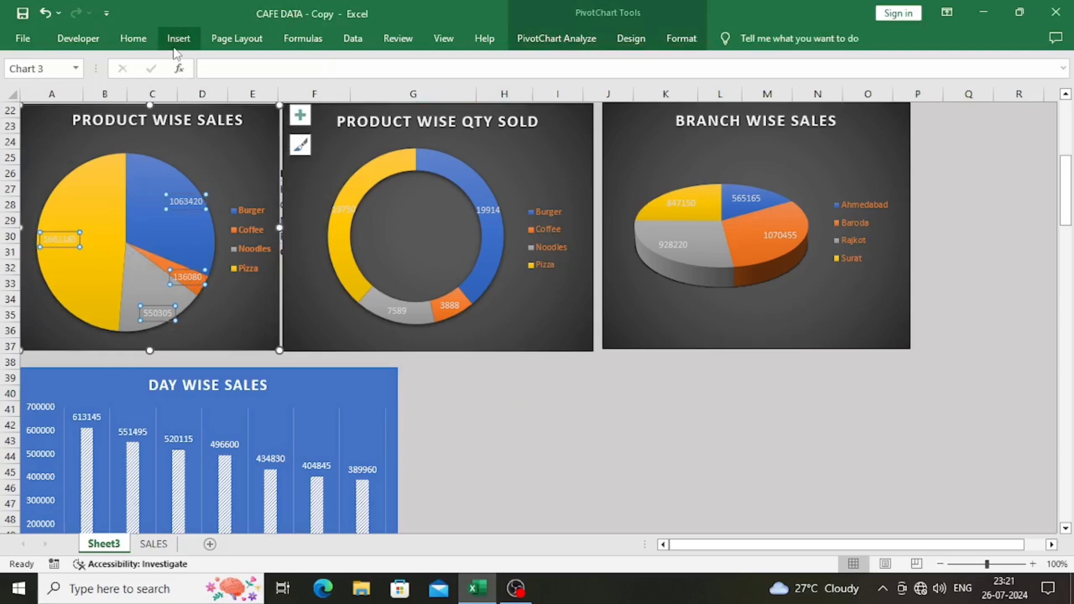
pyautogui.click(132, 45)
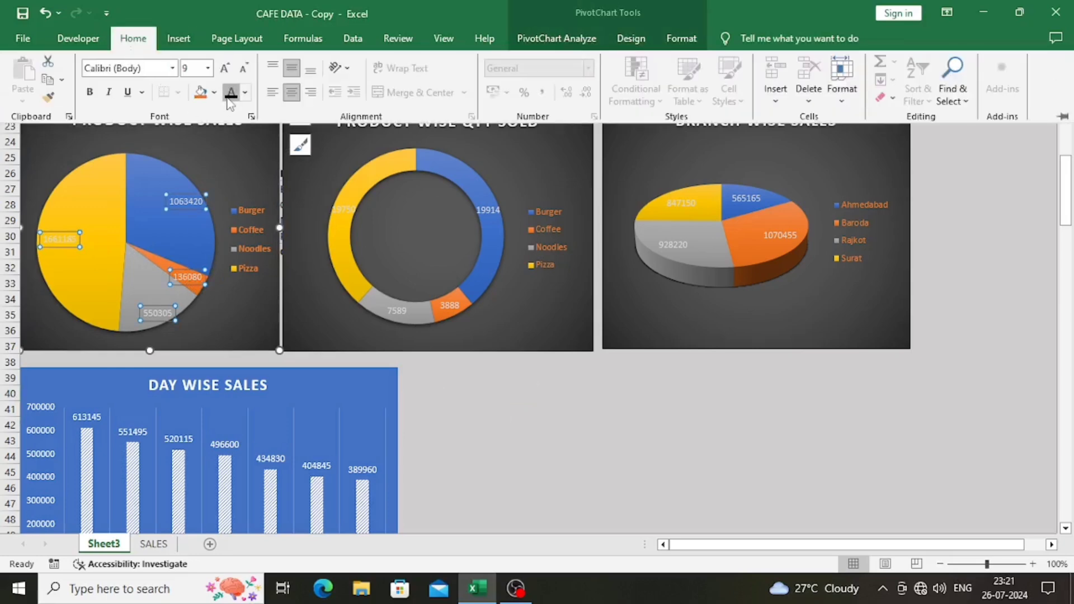
pyautogui.hotkey('ctrl', 'b')
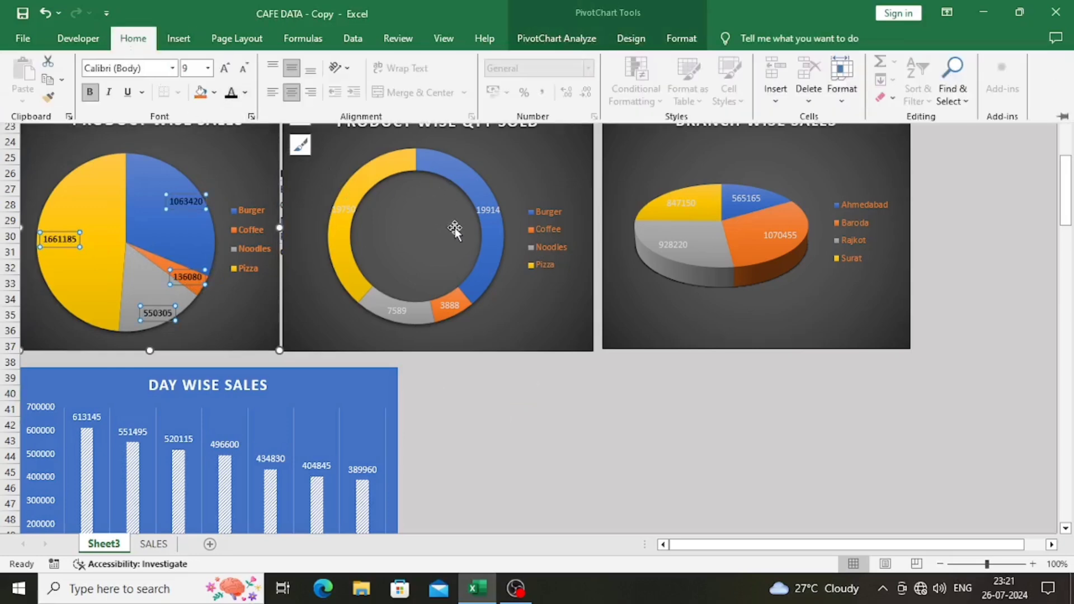
pyautogui.click(473, 210)
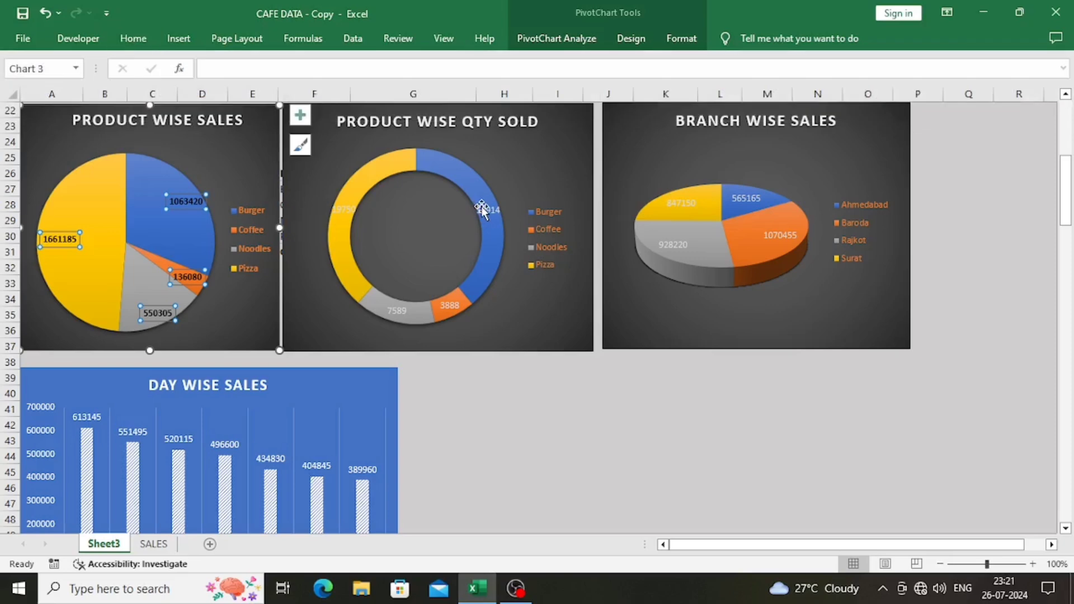
# - Format the data labels of the PRODUCT WISE QTY SOLD doughnut chart as bold black text
pyautogui.click(486, 210)
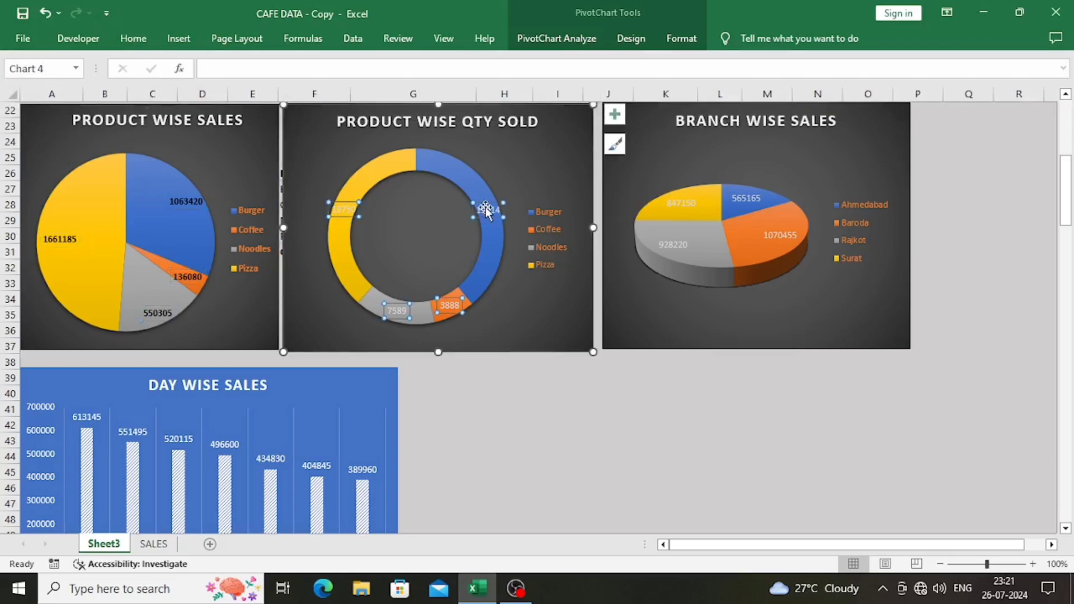
pyautogui.click(134, 38)
pyautogui.click(231, 93)
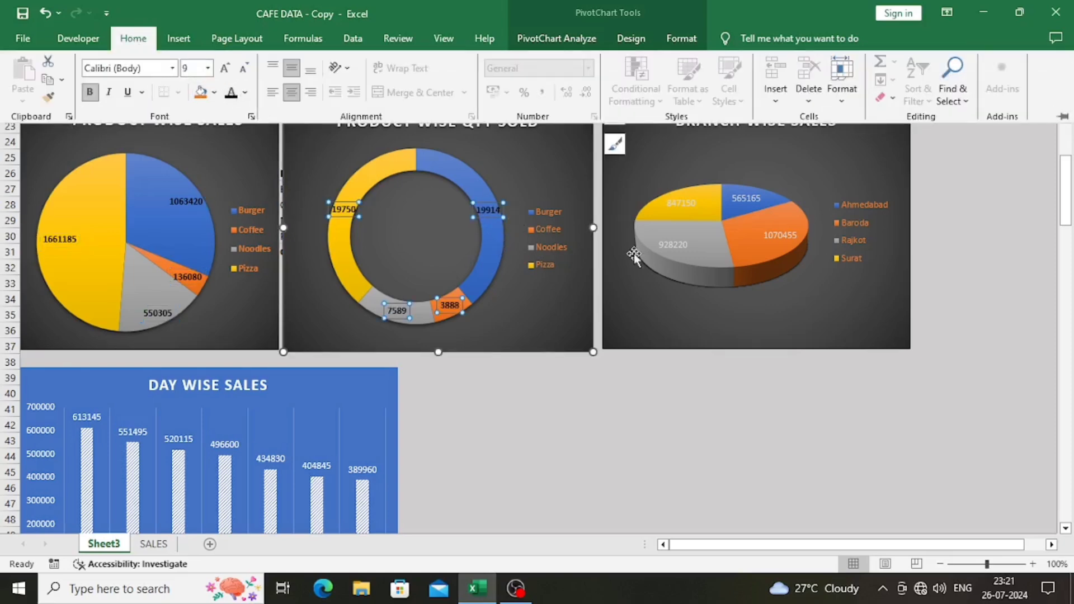
# - Make the data labels of the BRANCH WISE SALES 3-D pie bold and black
pyautogui.click(664, 250)
pyautogui.click(664, 250)
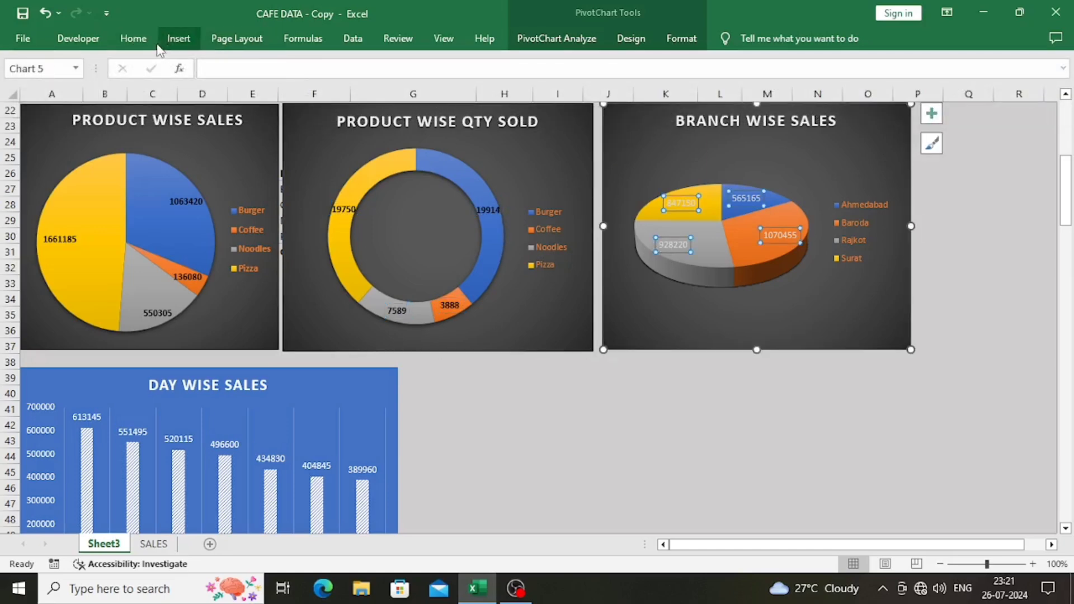
pyautogui.click(133, 38)
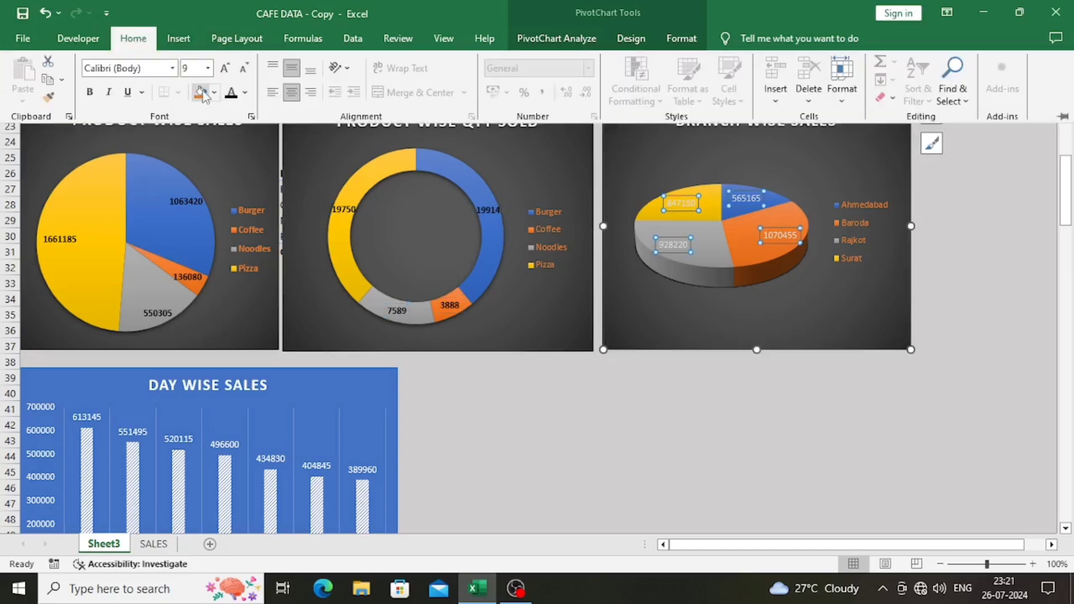
pyautogui.click(231, 93)
pyautogui.click(90, 92)
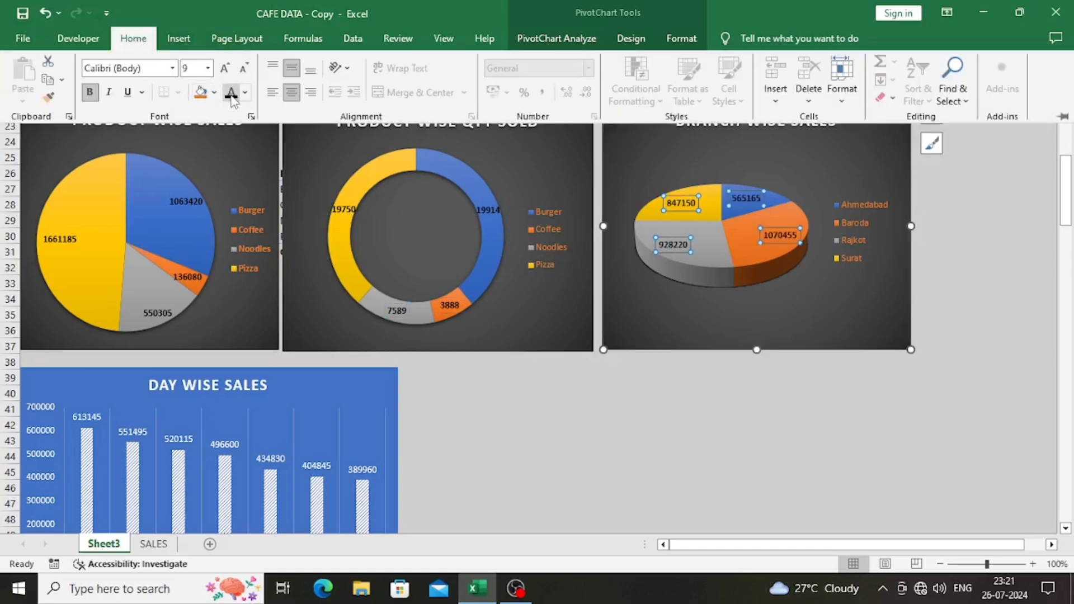
pyautogui.click(601, 405)
# - Increase the font size of the MIS DATA heading to 22
pyautogui.scroll(-3, 494, 379)
pyautogui.scroll(-1, 494, 379)
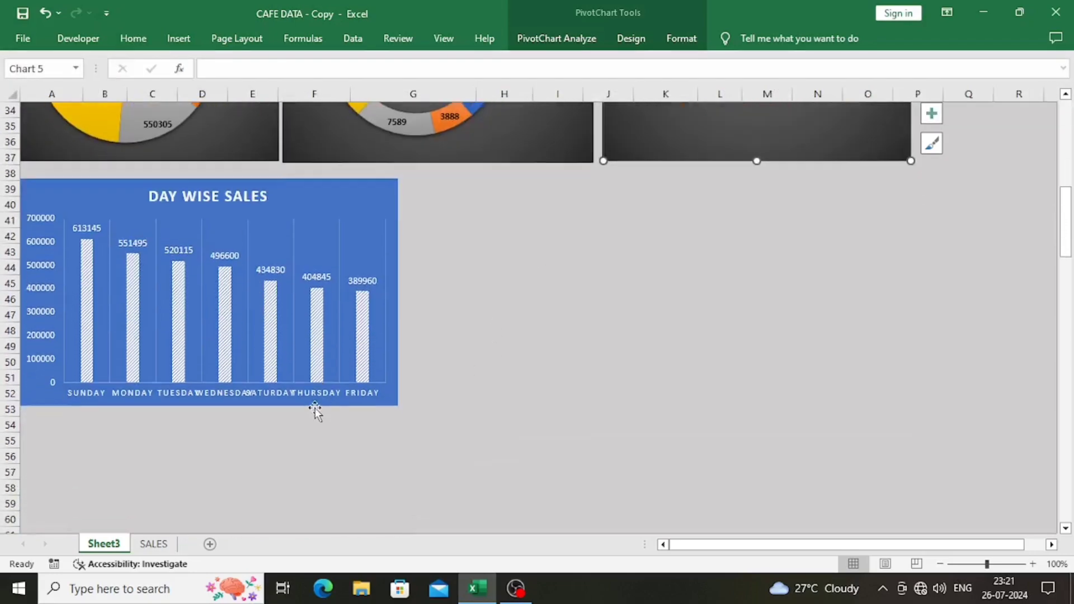
pyautogui.scroll(4, 242, 352)
pyautogui.scroll(7, 224, 316)
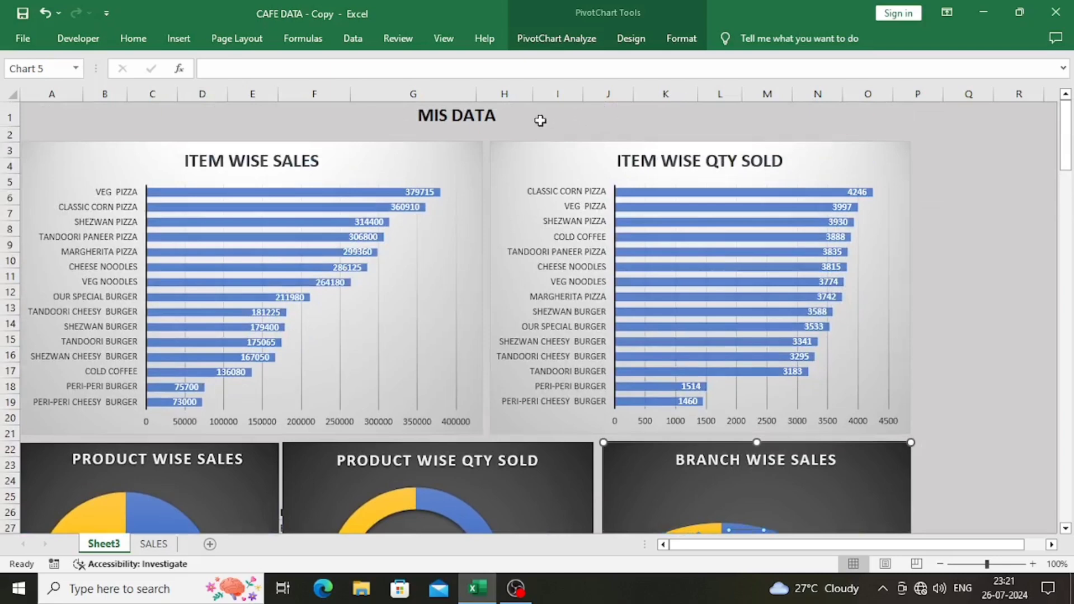
pyautogui.click(539, 117)
pyautogui.click(119, 40)
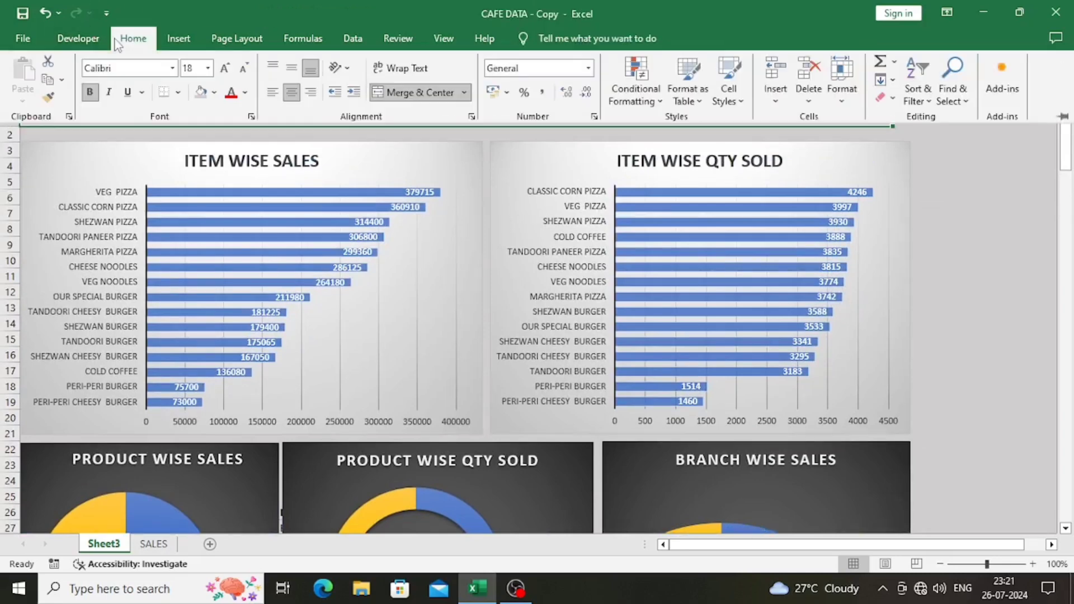
pyautogui.click(224, 69)
pyautogui.click(224, 70)
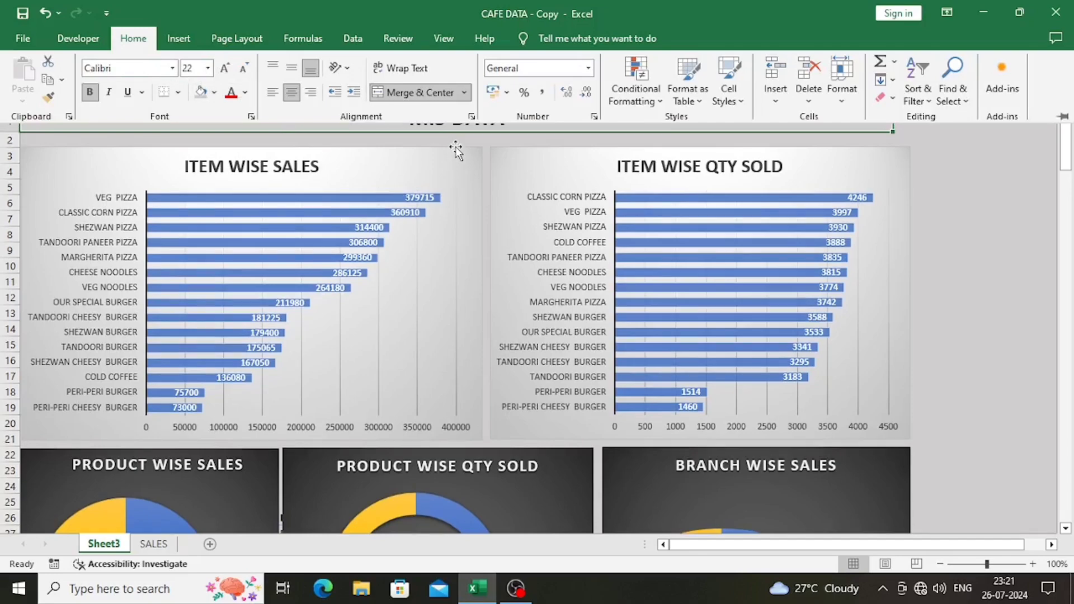
pyautogui.hotkey('ctrl', 'F1')
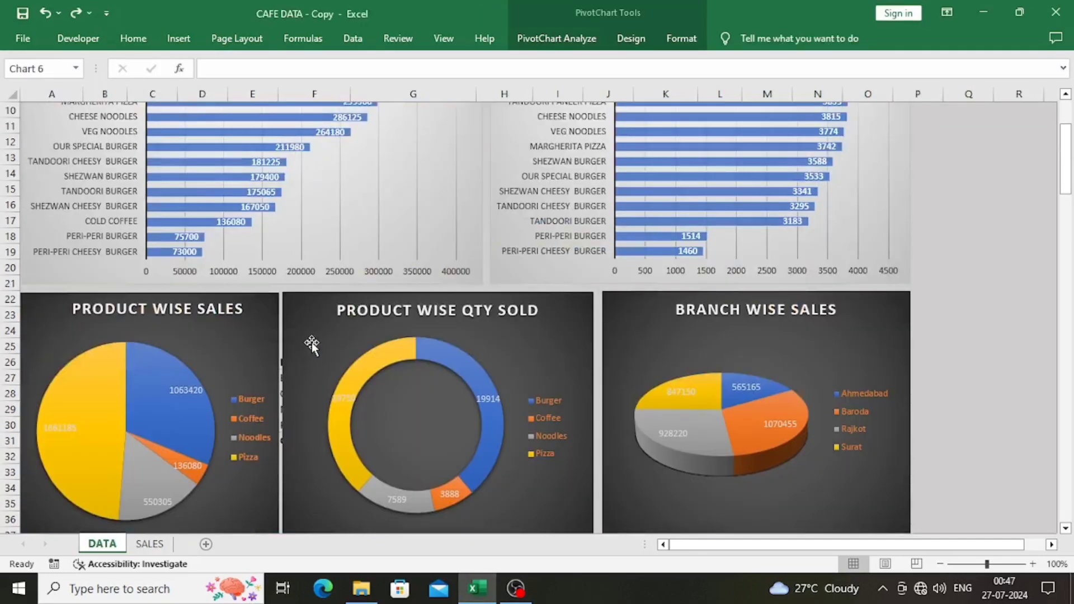
# - Widen the DAY WISE SALES chart to span the row of charts above, and extend its height upward to row 38 and downward to row 54
pyautogui.scroll(3, 311, 342)
pyautogui.scroll(-5, 311, 343)
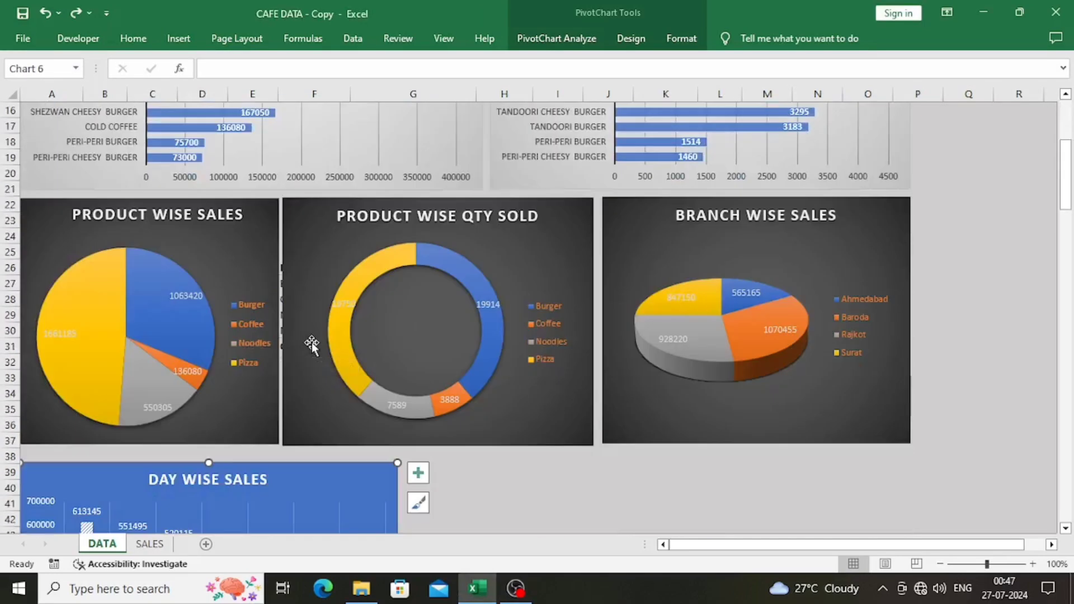
pyautogui.scroll(-5, 311, 343)
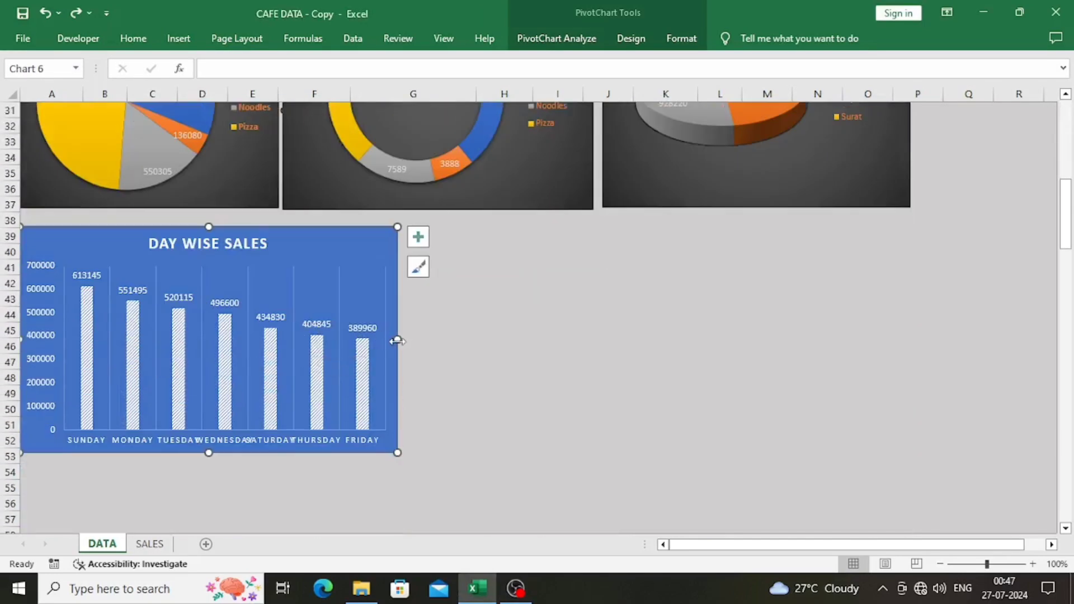
pyautogui.moveTo(398, 339); pyautogui.dragTo(918, 352)
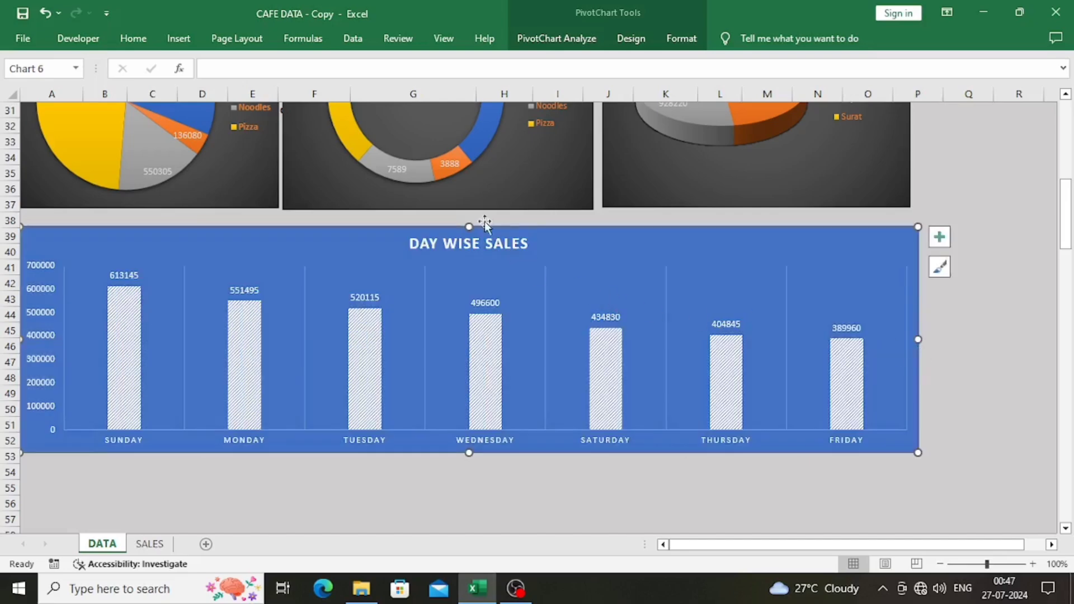
pyautogui.moveTo(469, 228); pyautogui.dragTo(468, 218)
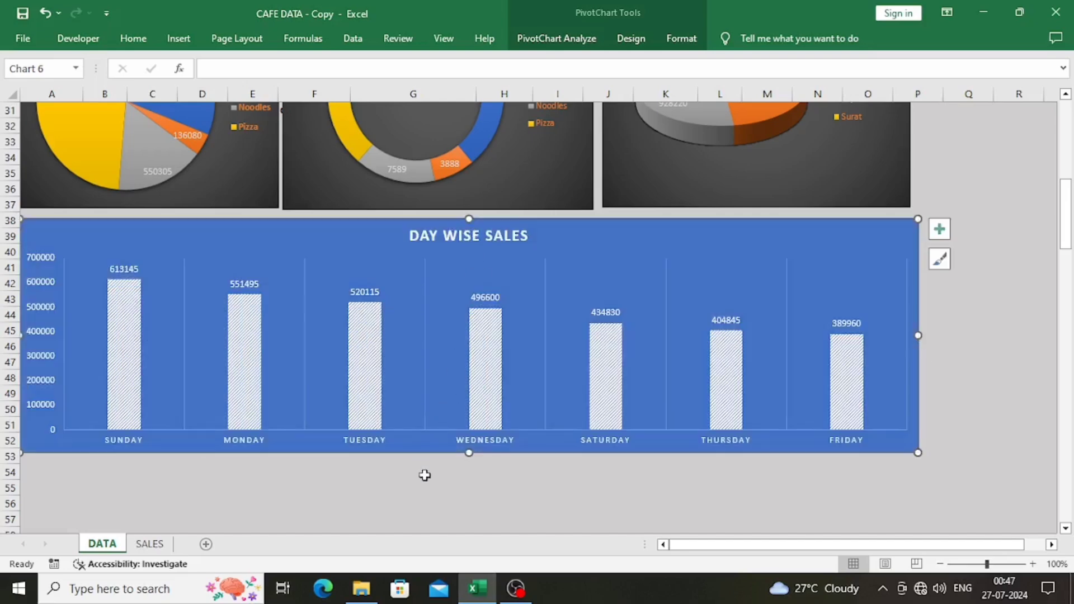
pyautogui.moveTo(469, 453); pyautogui.dragTo(470, 482)
# - Narrow the DAY WISE SALES chart slightly so its right edge lines up with the BRANCH WISE SALES chart above
pyautogui.scroll(10, 471, 464)
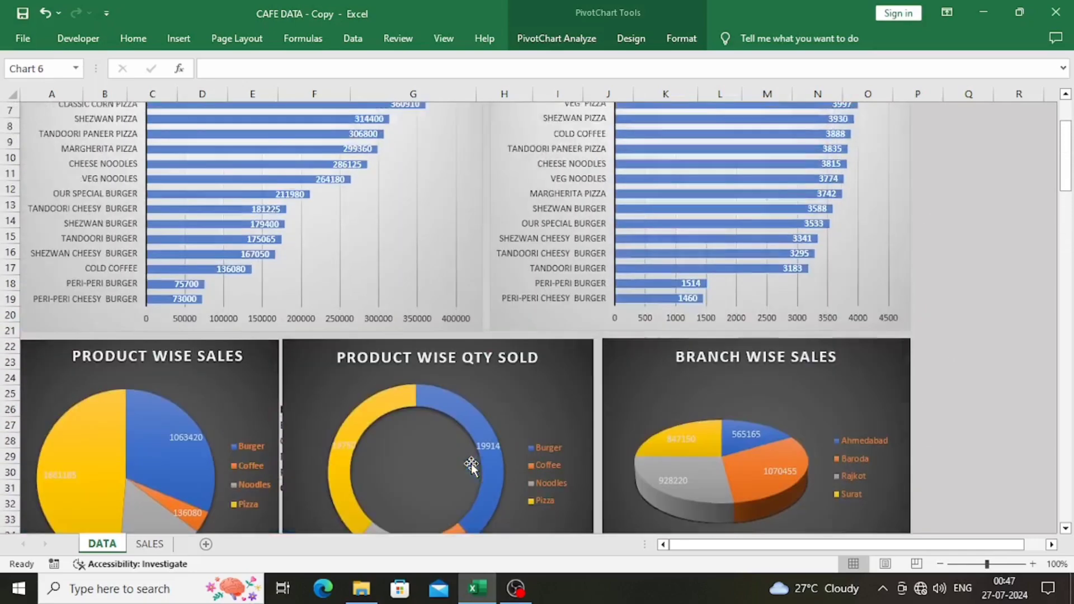
pyautogui.scroll(-7, 414, 310)
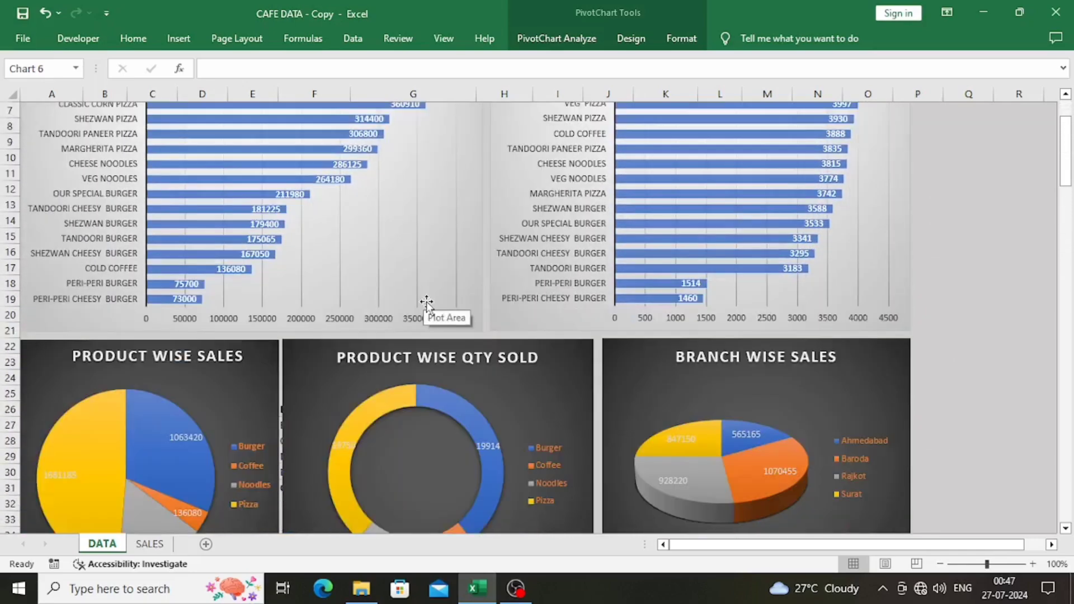
pyautogui.scroll(-5, 427, 301)
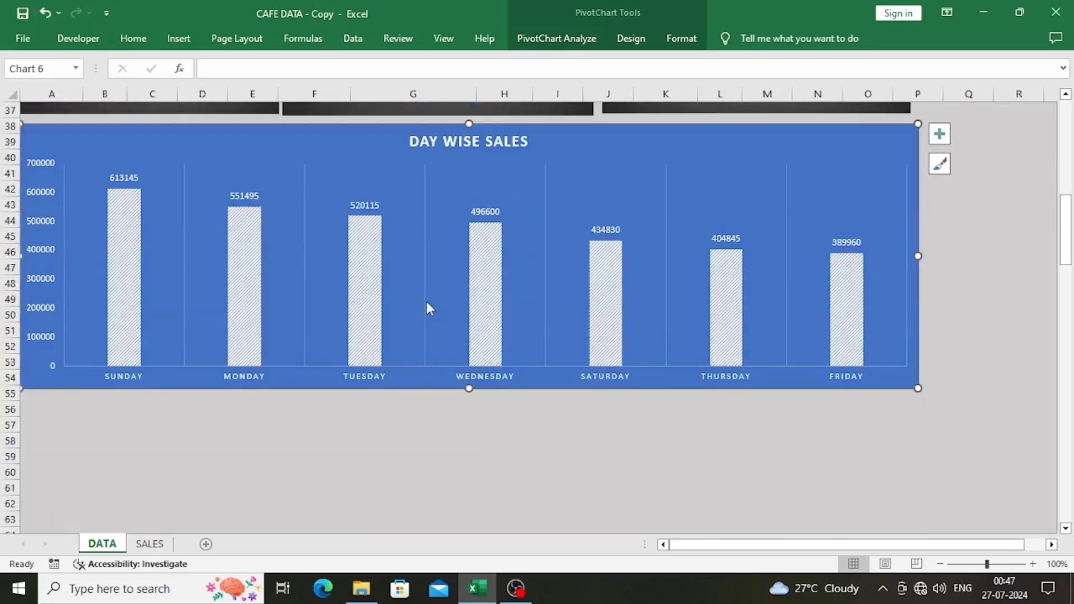
pyautogui.scroll(10, 426, 301)
pyautogui.scroll(2, 426, 302)
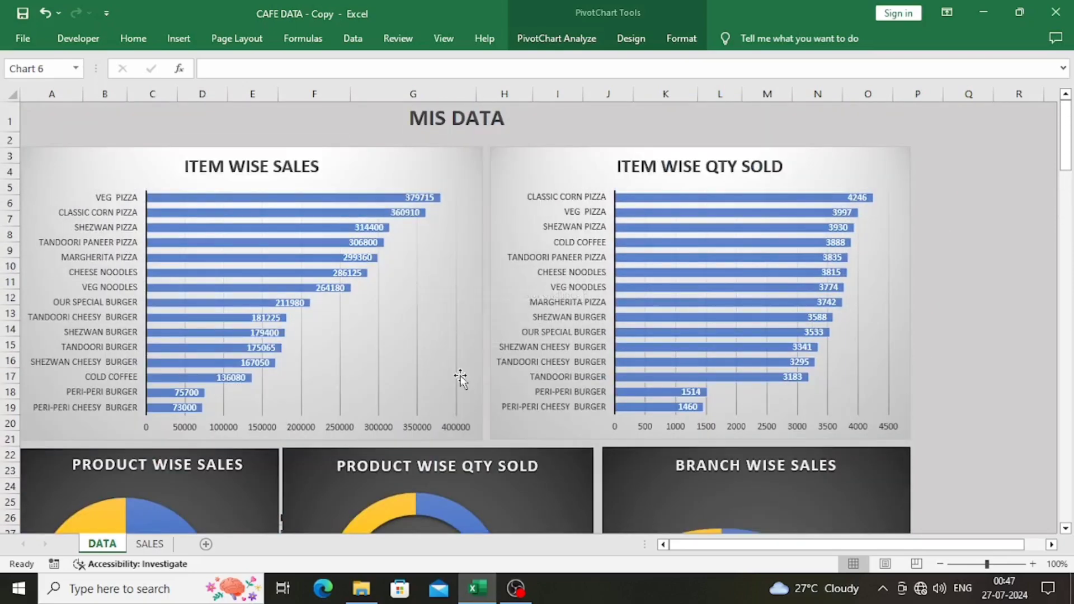
pyautogui.scroll(-8, 461, 380)
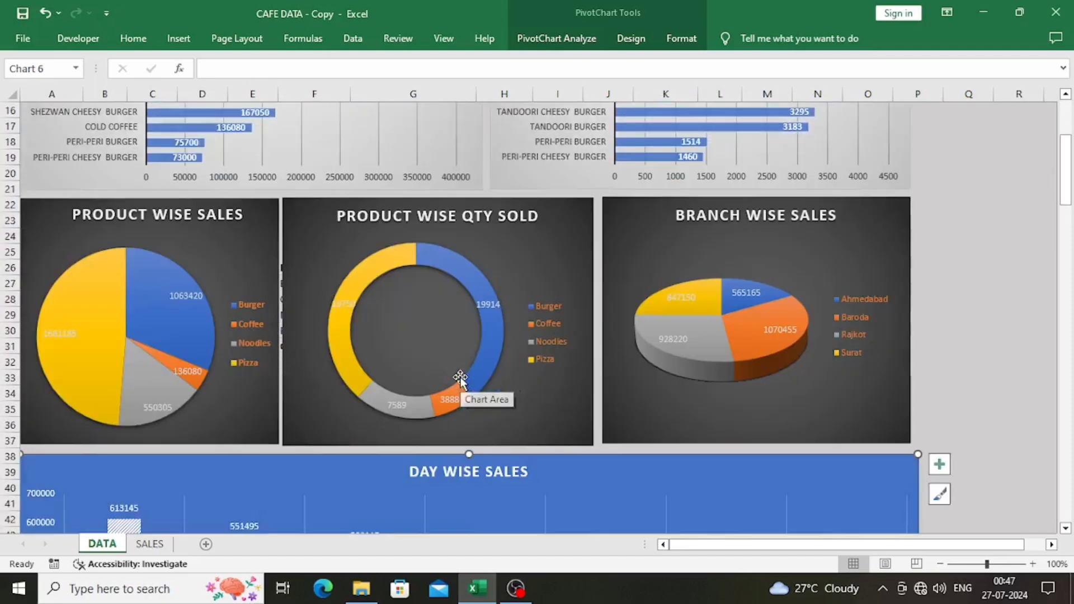
pyautogui.scroll(-2, 461, 377)
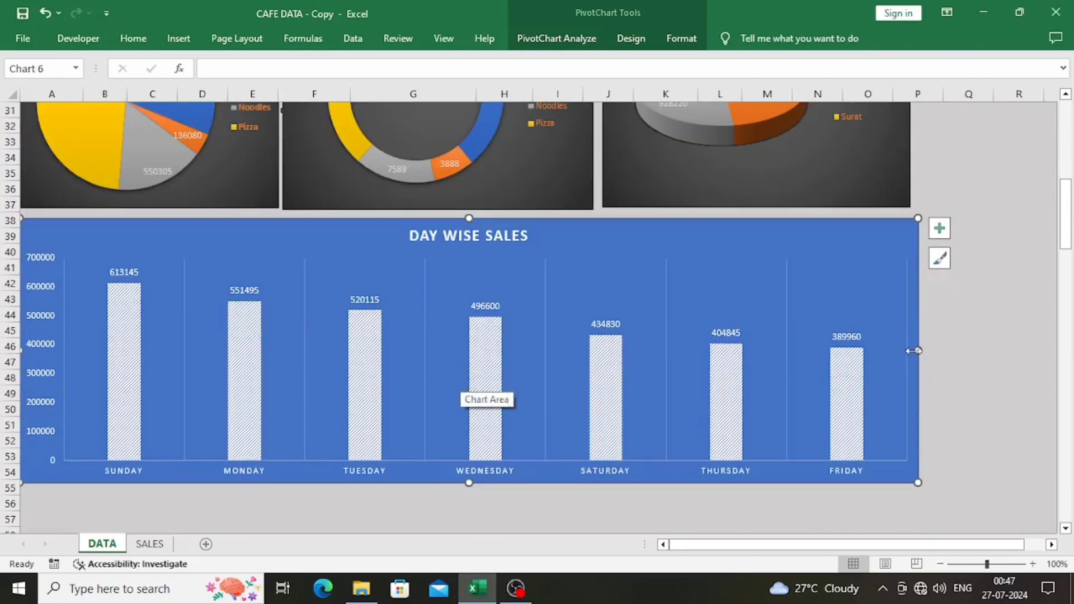
pyautogui.moveTo(914, 353); pyautogui.dragTo(912, 351)
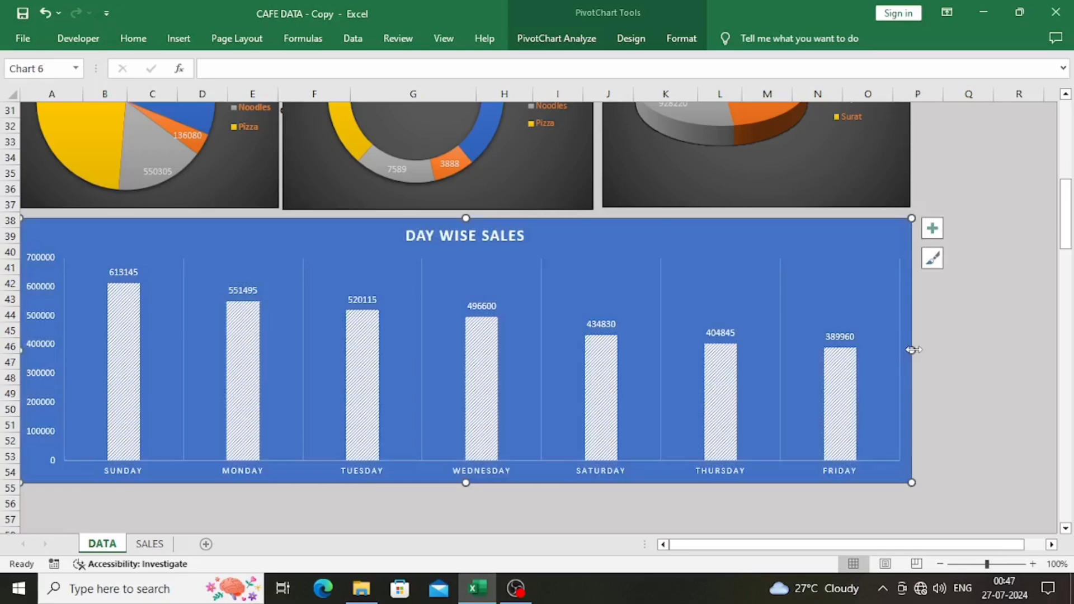
pyautogui.click(687, 498)
# - Review the dashboard layout from the MIS DATA heading down to the DAY WISE SALES chart
pyautogui.scroll(10, 632, 471)
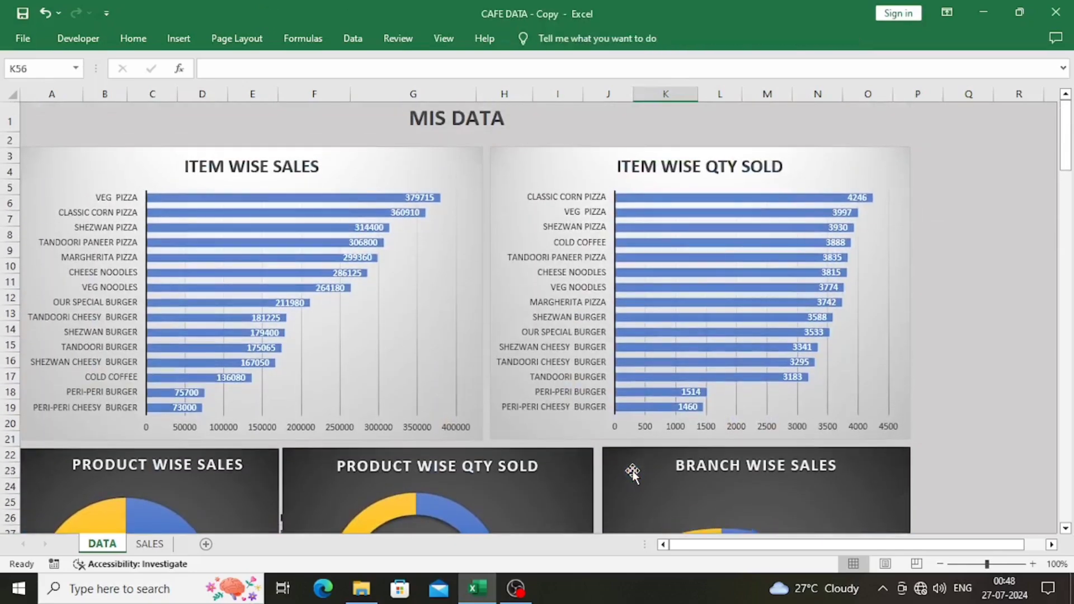
pyautogui.scroll(-11, 684, 415)
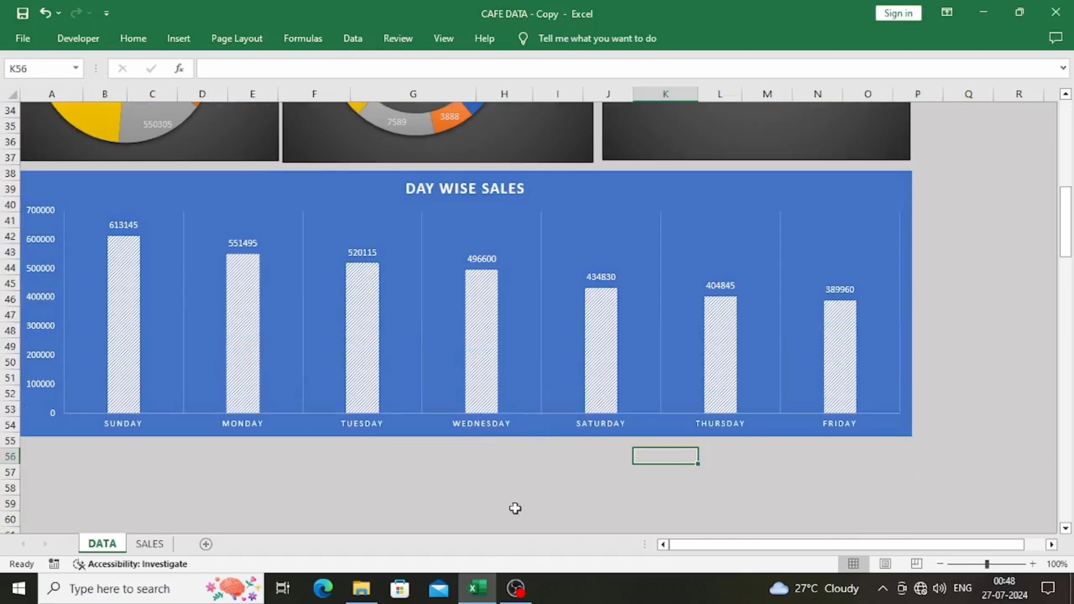
pyautogui.scroll(4, 501, 487)
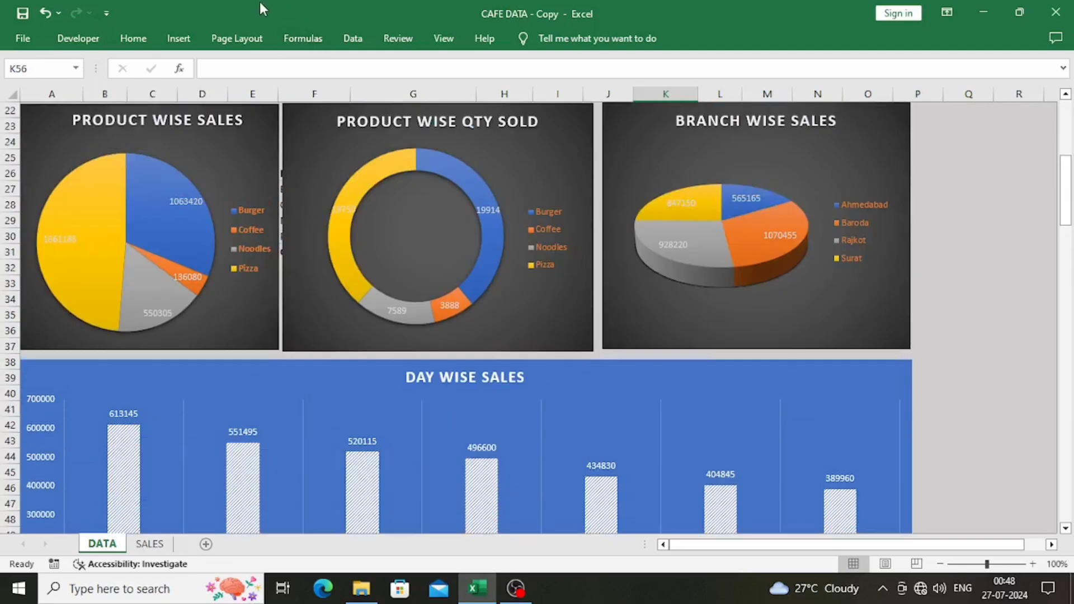
pyautogui.click(178, 39)
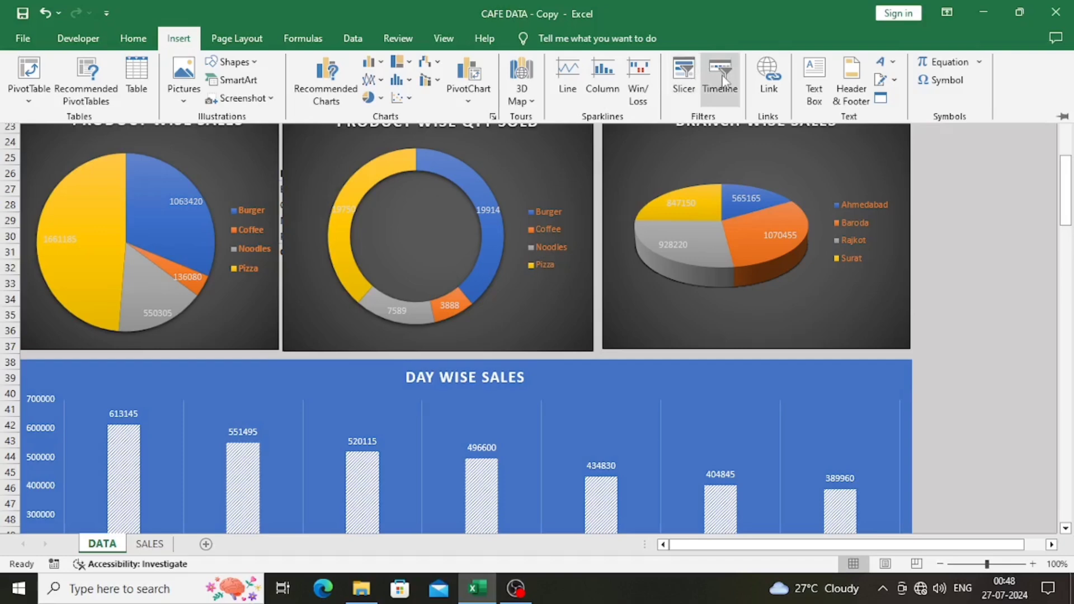
pyautogui.scroll(-3, 426, 210)
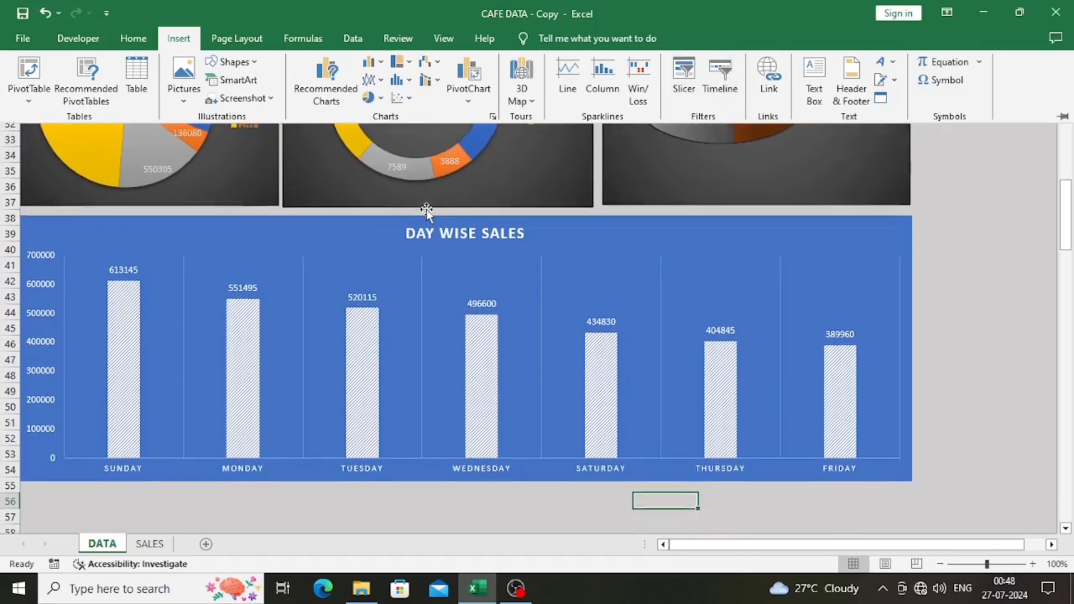
pyautogui.scroll(-2, 426, 209)
pyautogui.click(452, 405)
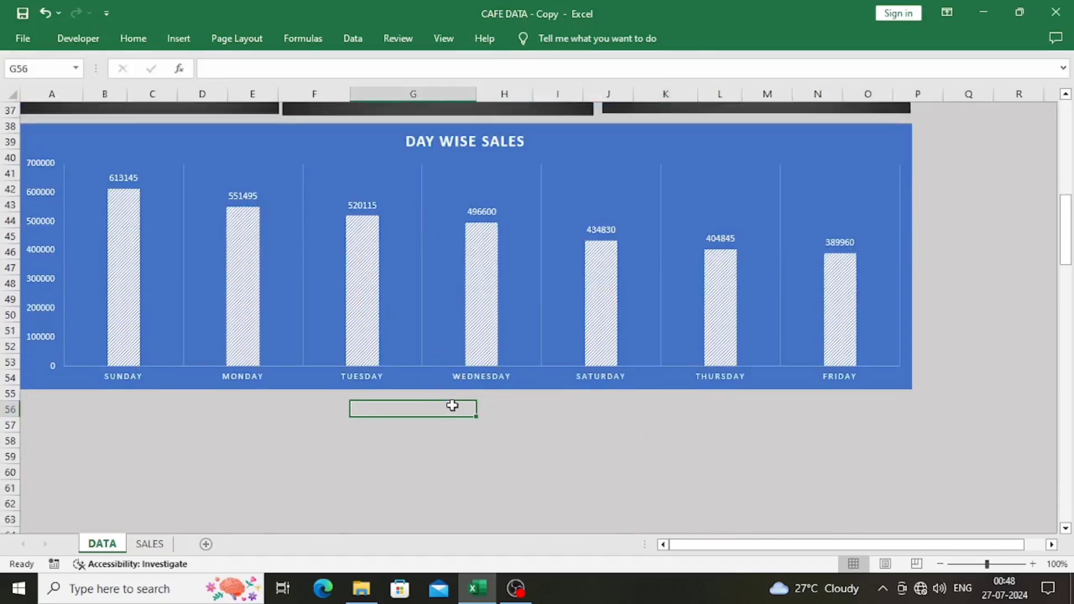
pyautogui.scroll(12, 450, 401)
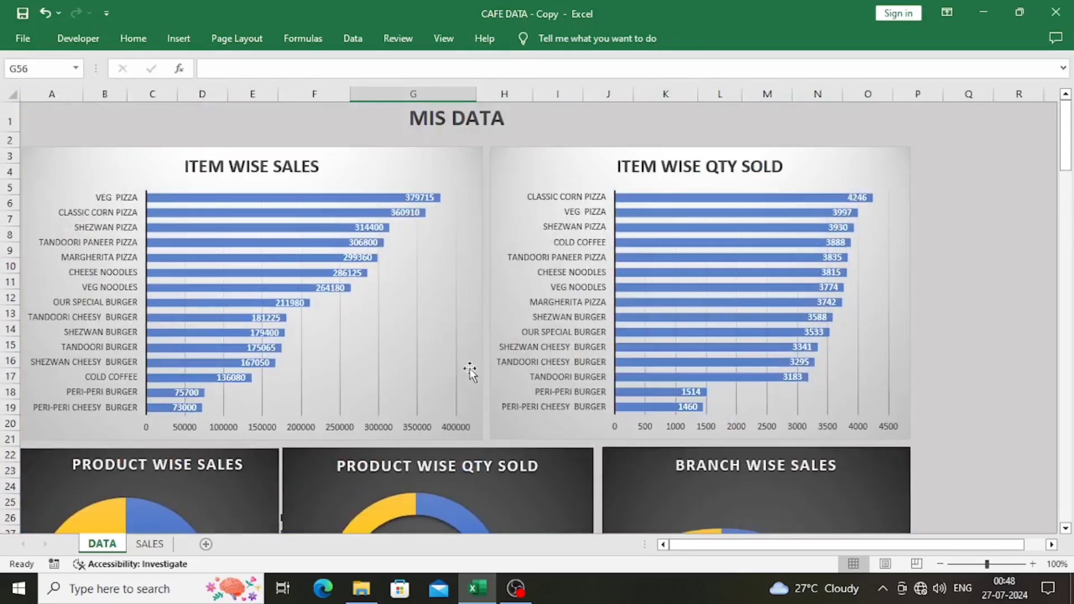